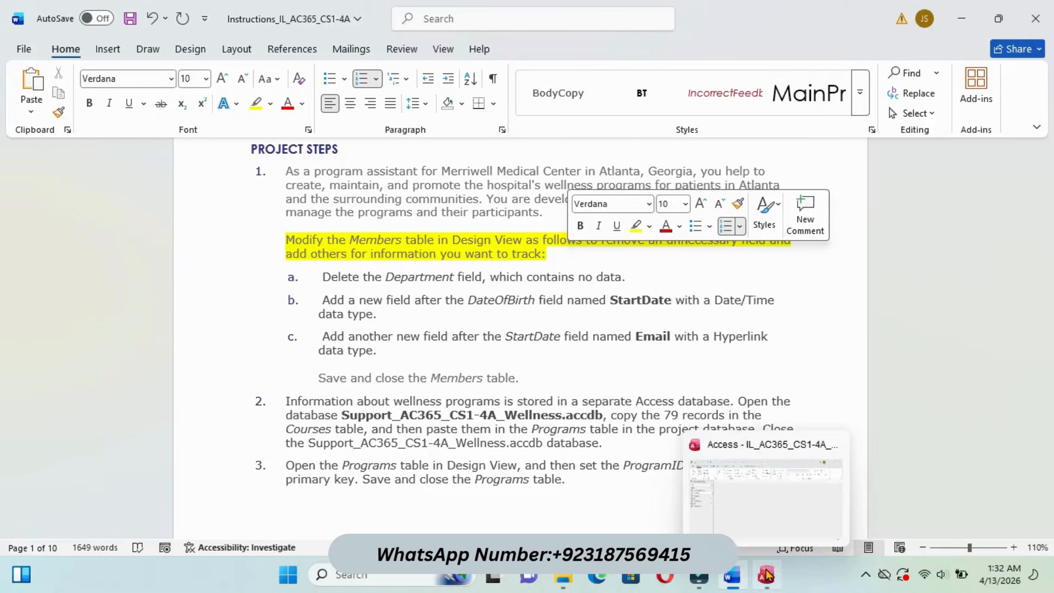
- Switch to the Access database and open the Members table in Design View
click(746, 505)
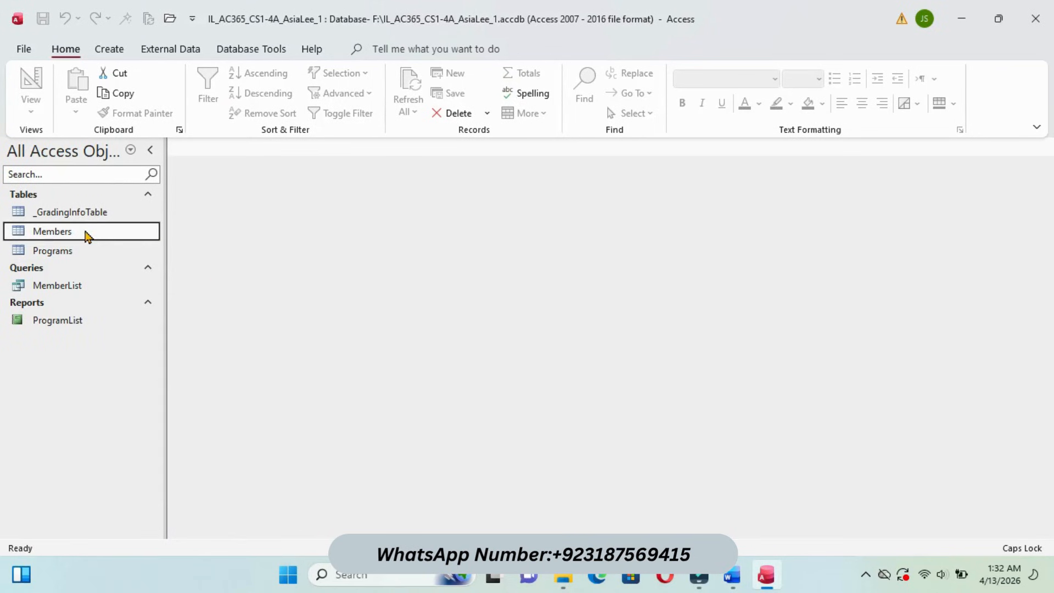
right_click(85, 234)
click(146, 233)
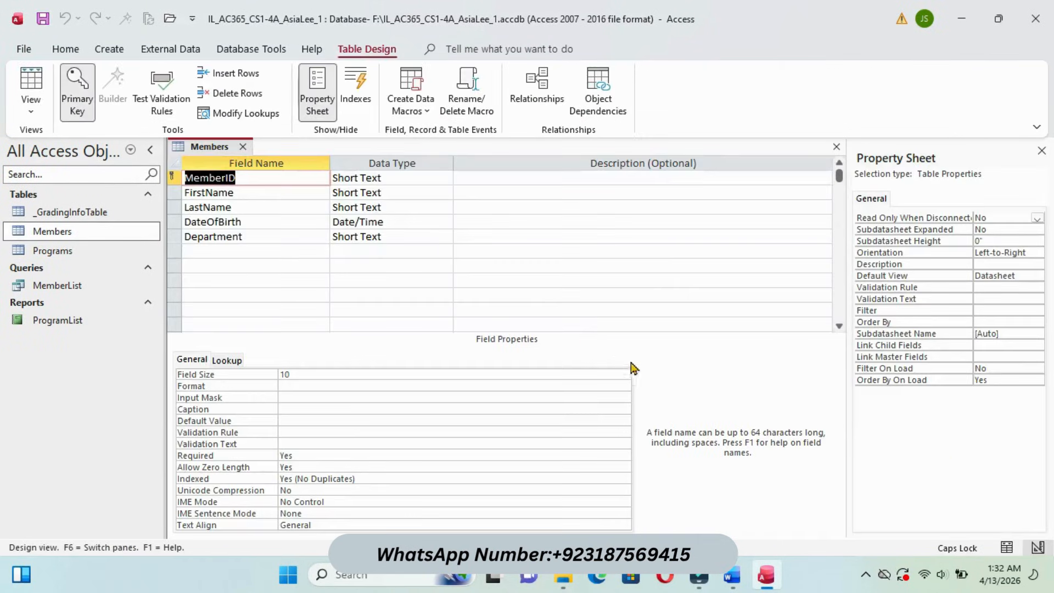
- Switch to the Word instructions and highlight item a, about deleting the Department field, in turquoise
click(730, 494)
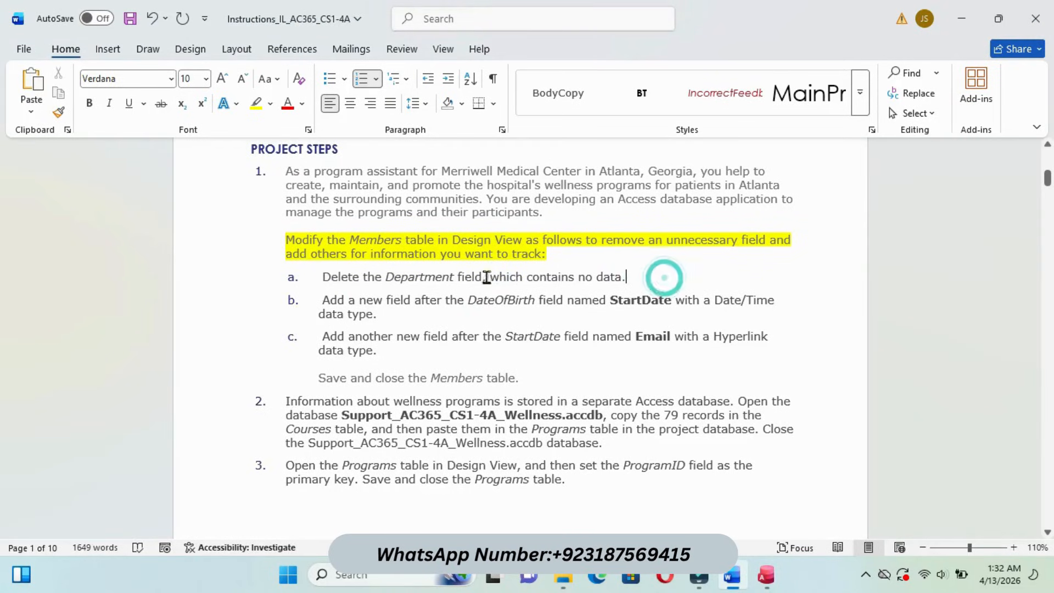
drag(321, 276, 641, 276)
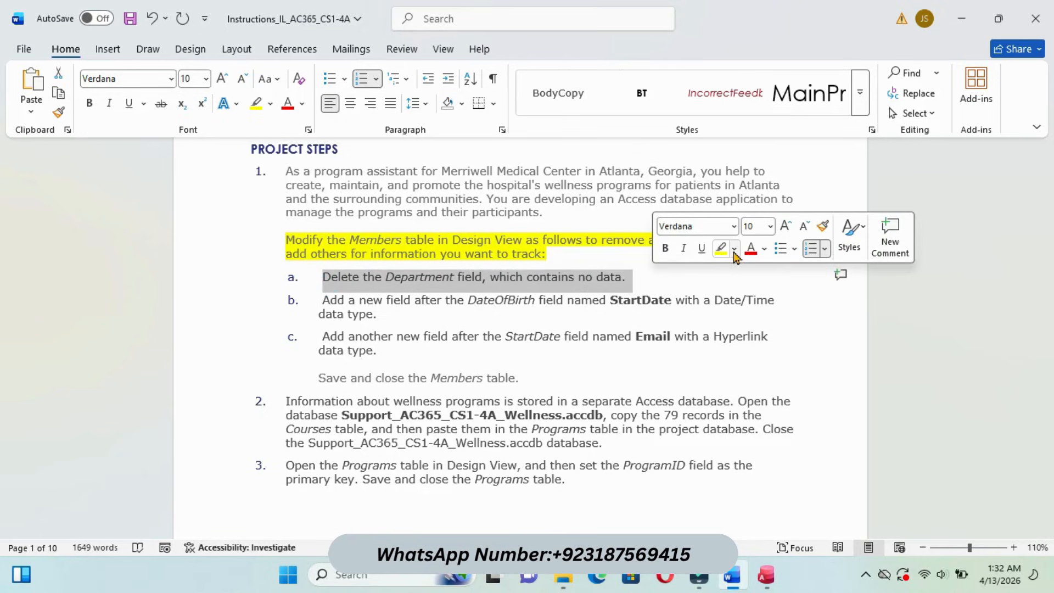
click(734, 251)
click(771, 304)
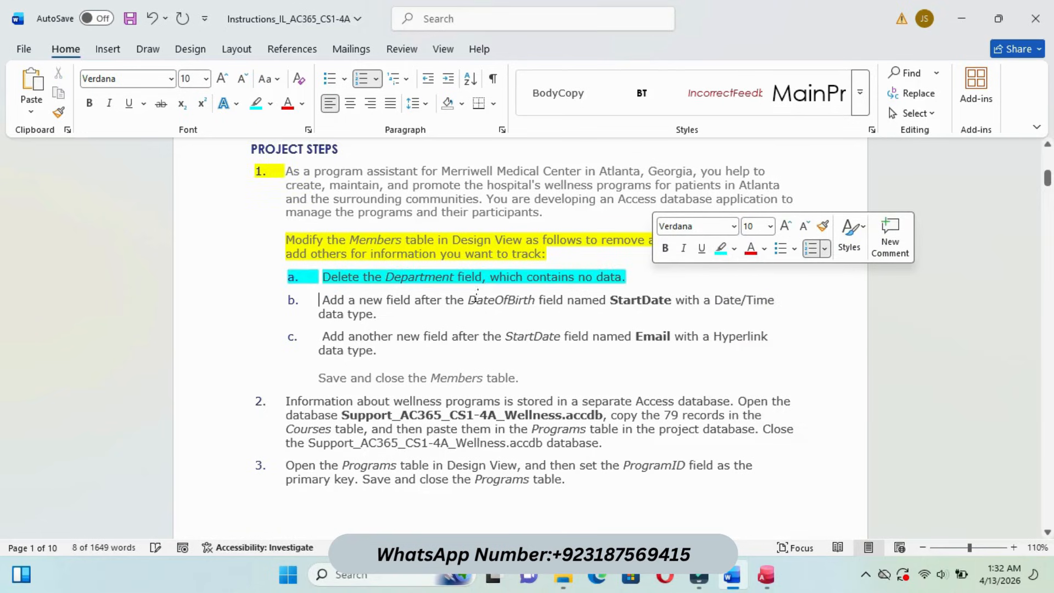
- Switch to Access and delete the Department field from the Members table, including its data
mouse_move(766, 575)
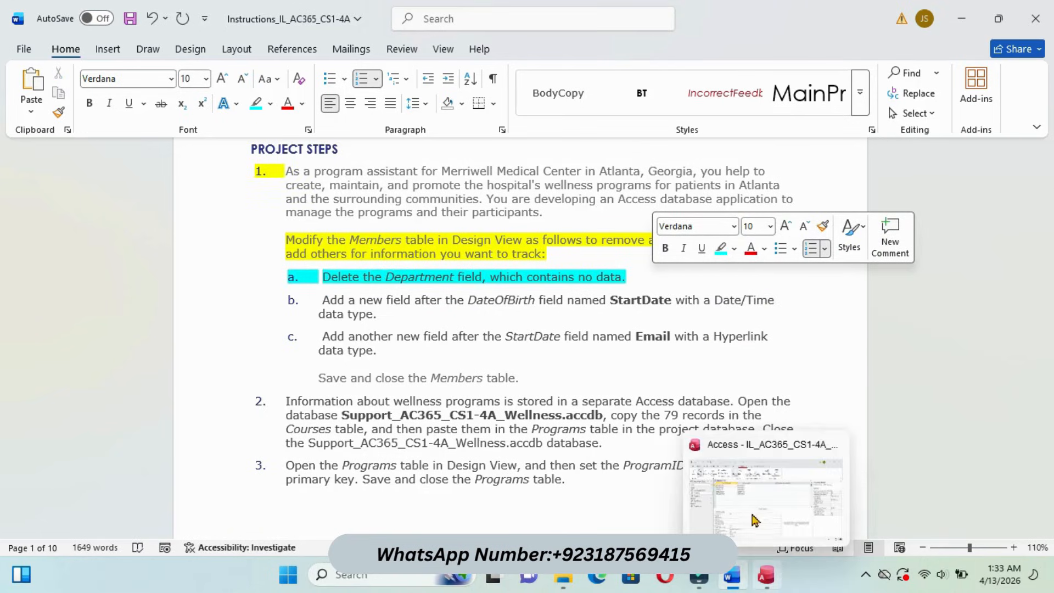
click(746, 497)
click(171, 237)
right_click(171, 237)
click(239, 344)
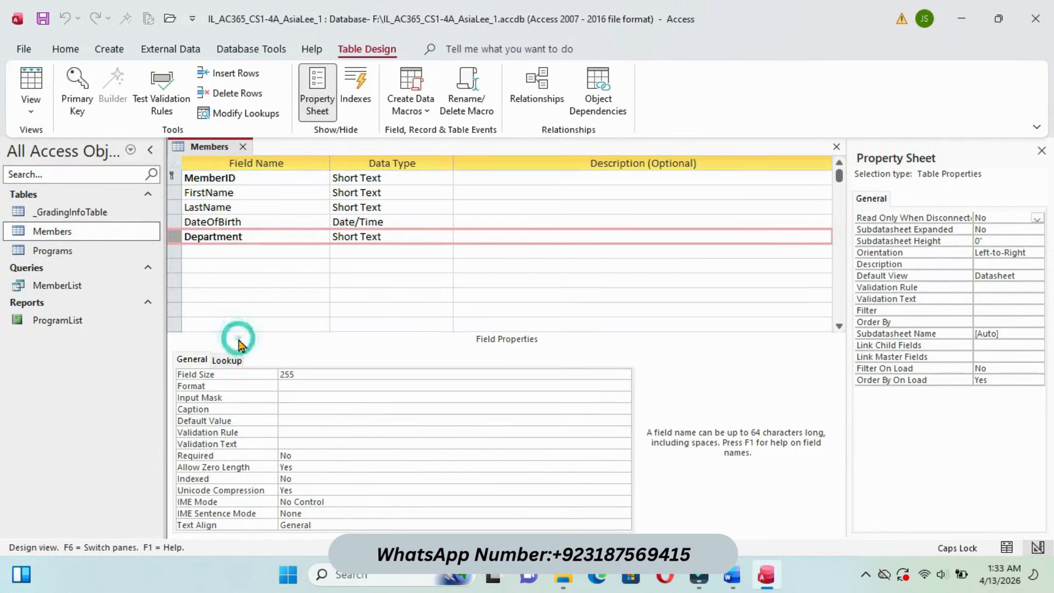
click(565, 332)
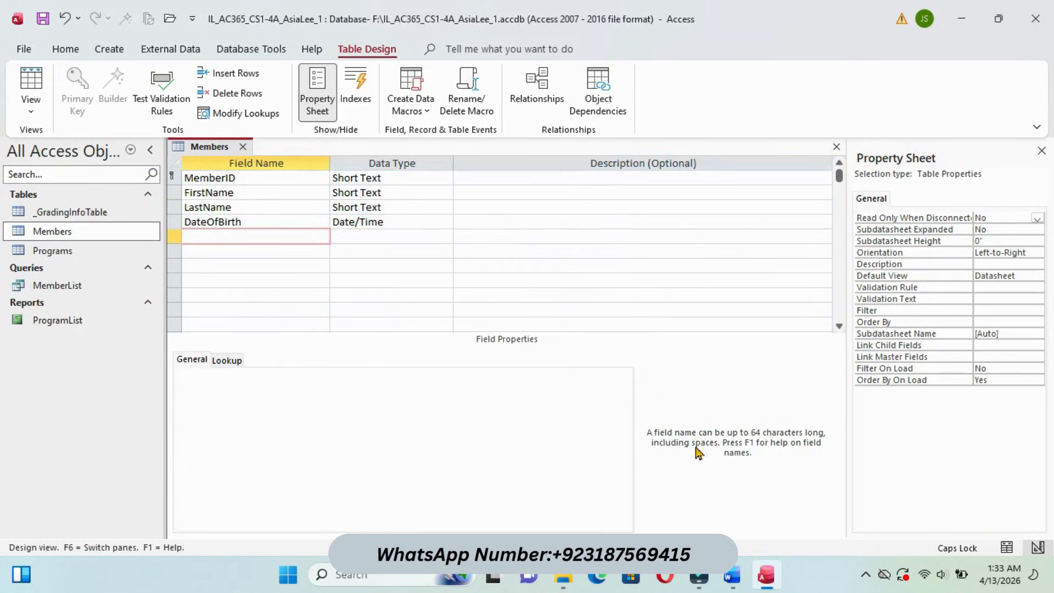
- Switch to the Word instructions and highlight item b, about adding the StartDate field, in turquoise
mouse_move(732, 575)
click(717, 487)
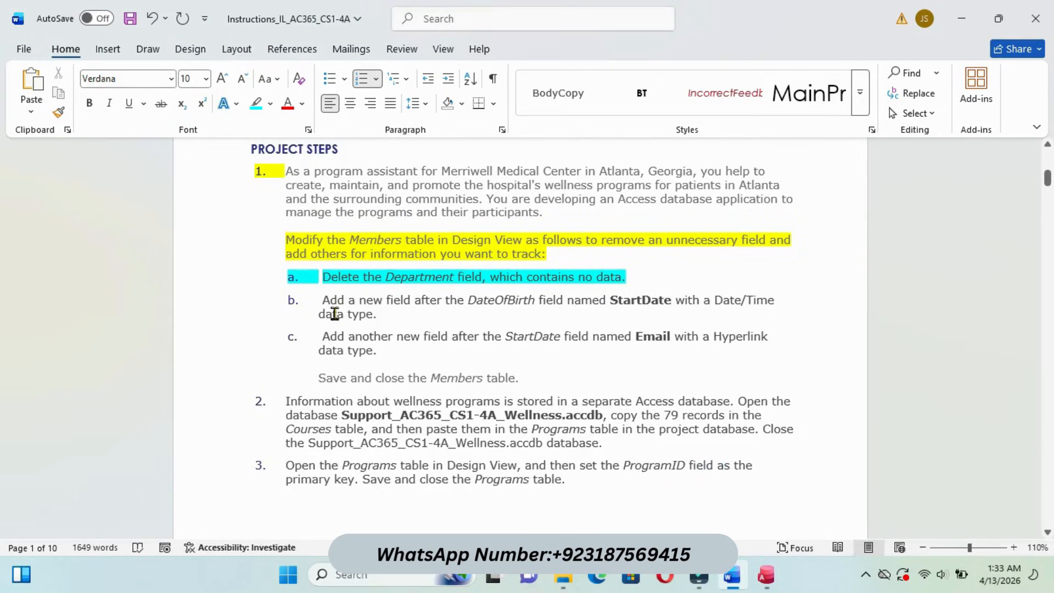
drag(321, 299, 365, 329)
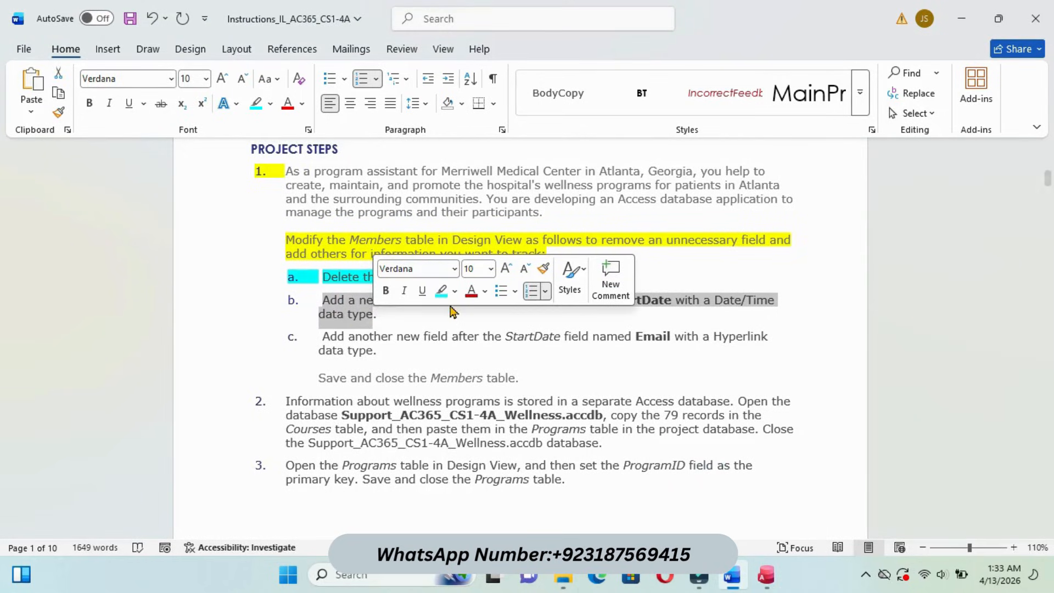
click(440, 291)
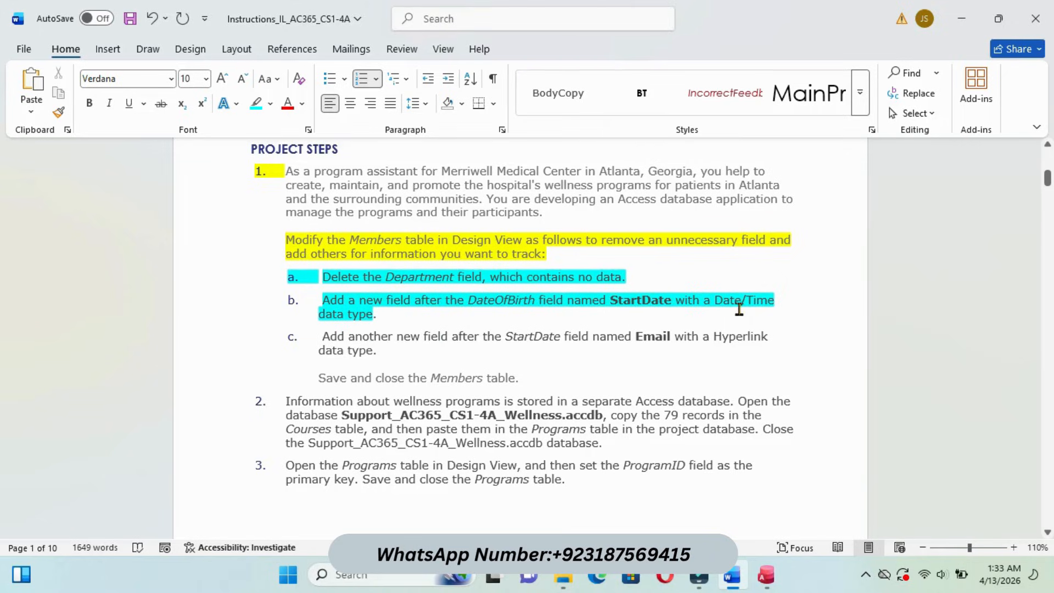
- Copy the name StartDate from the instructions and add it in Access as a Date/Time field after DateOfBirth in the Members table
drag(612, 300, 668, 302)
right_click(666, 303)
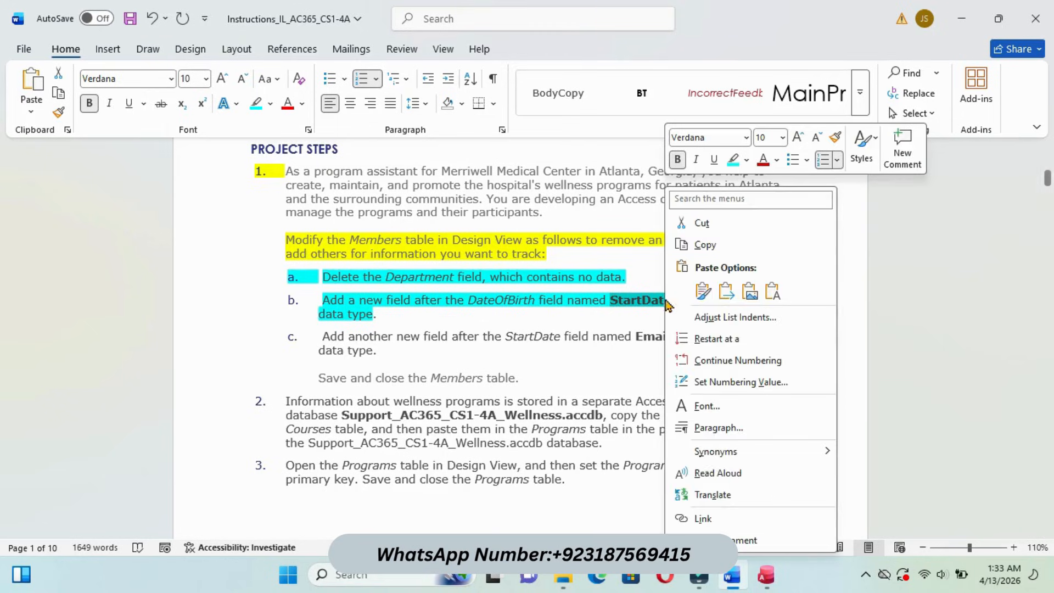
click(708, 244)
mouse_move(767, 578)
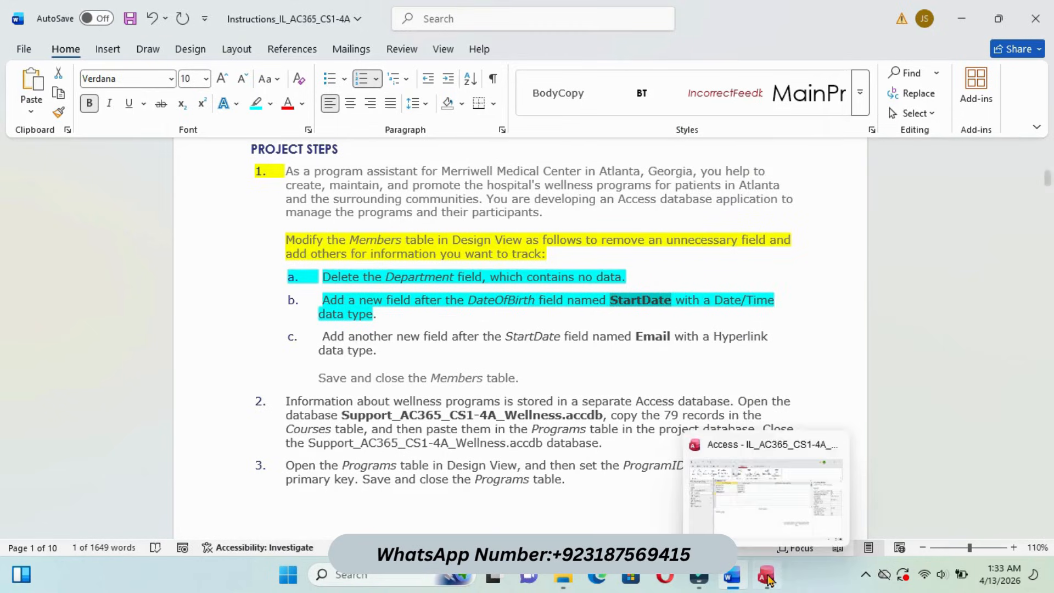
click(758, 516)
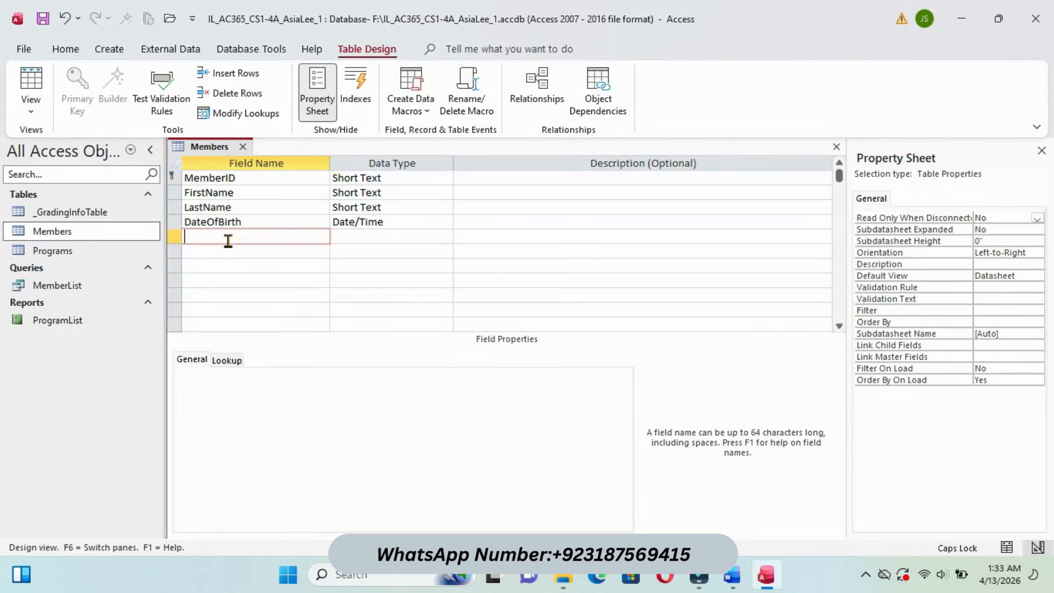
key(ctrl+v)
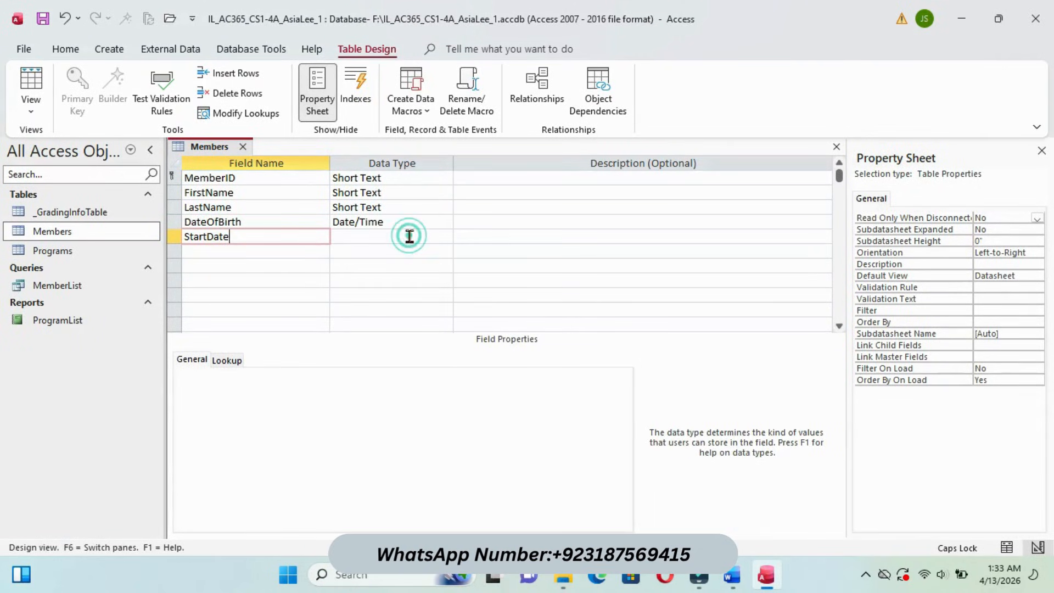
click(408, 236)
click(445, 237)
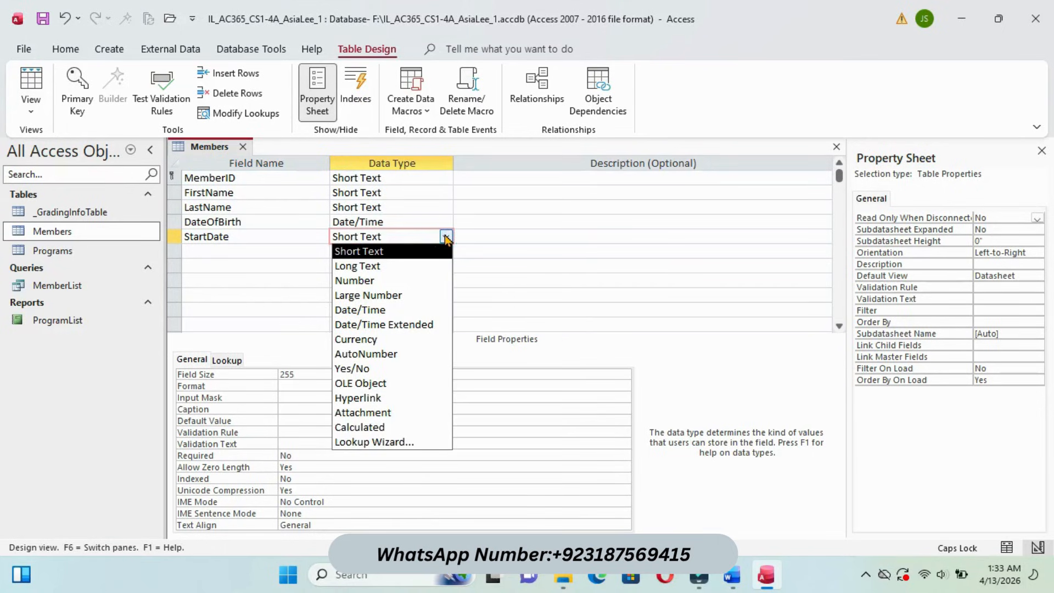
click(383, 316)
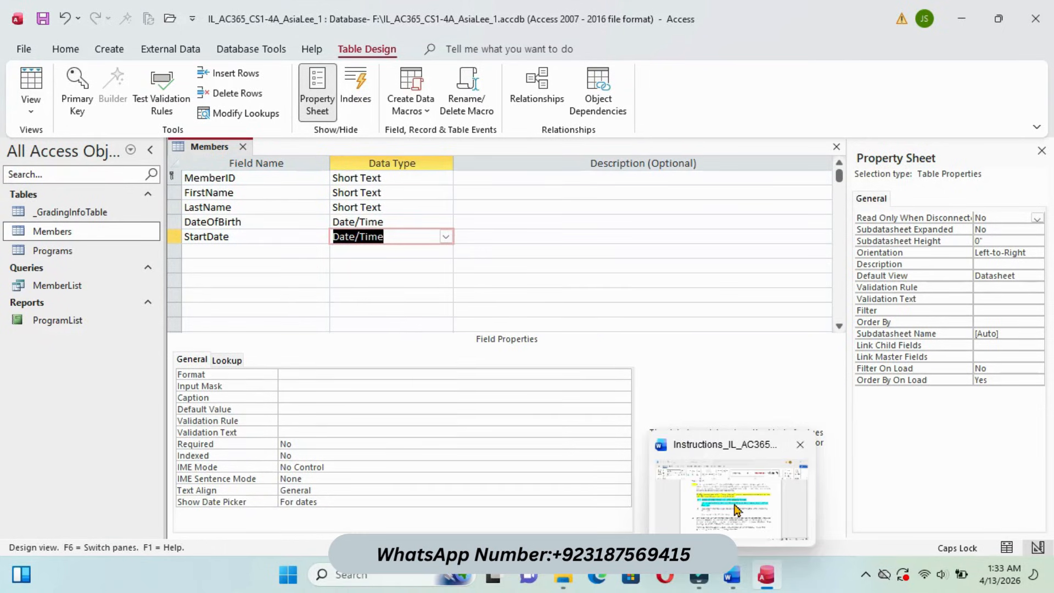
- Switch to the Word instructions and highlight item c, about adding the Email field, in turquoise
click(730, 494)
drag(323, 335, 376, 350)
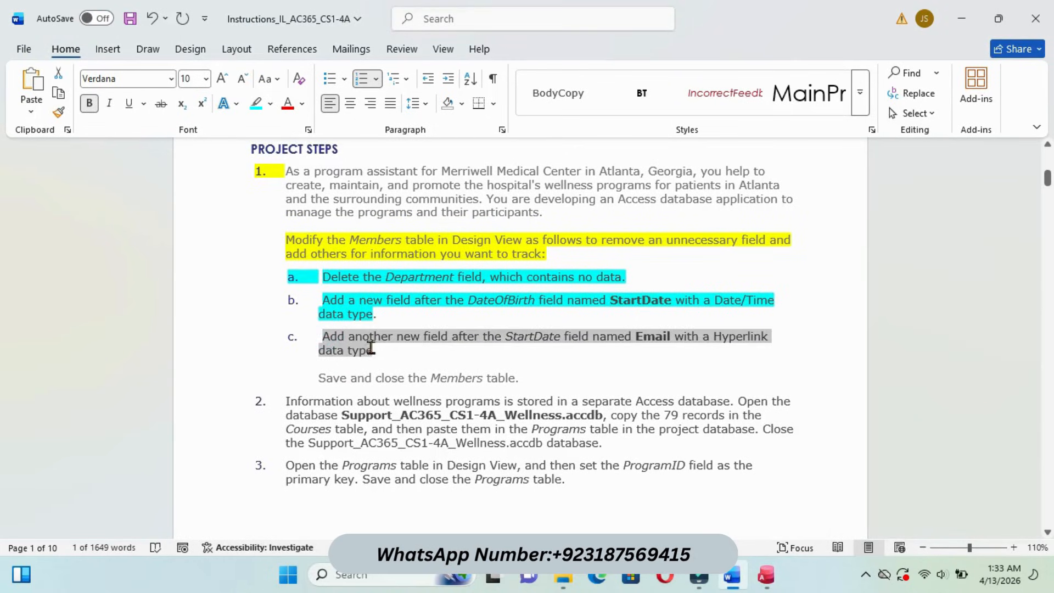
click(440, 321)
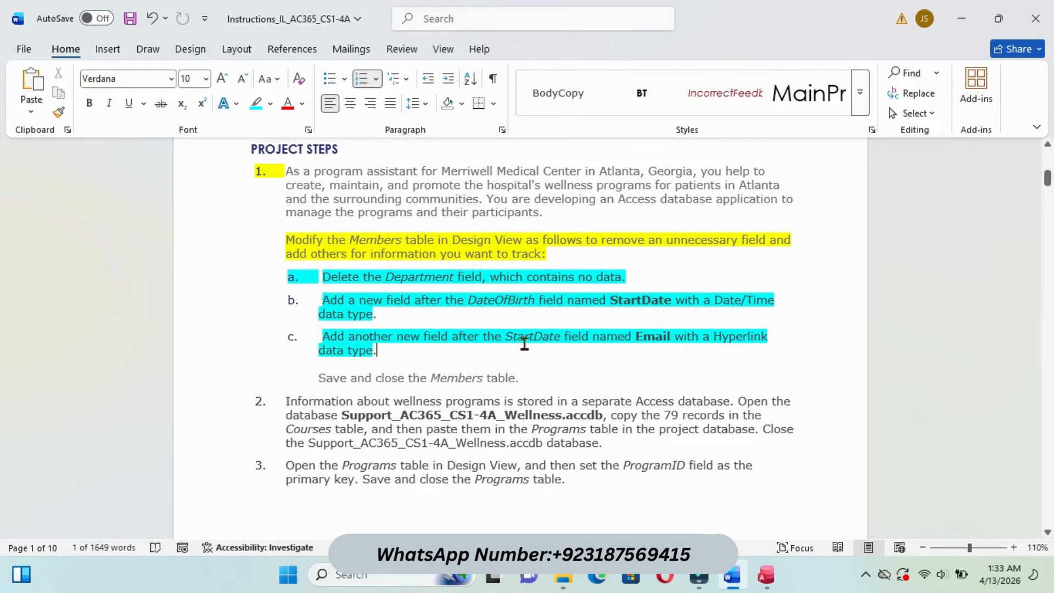
click(665, 343)
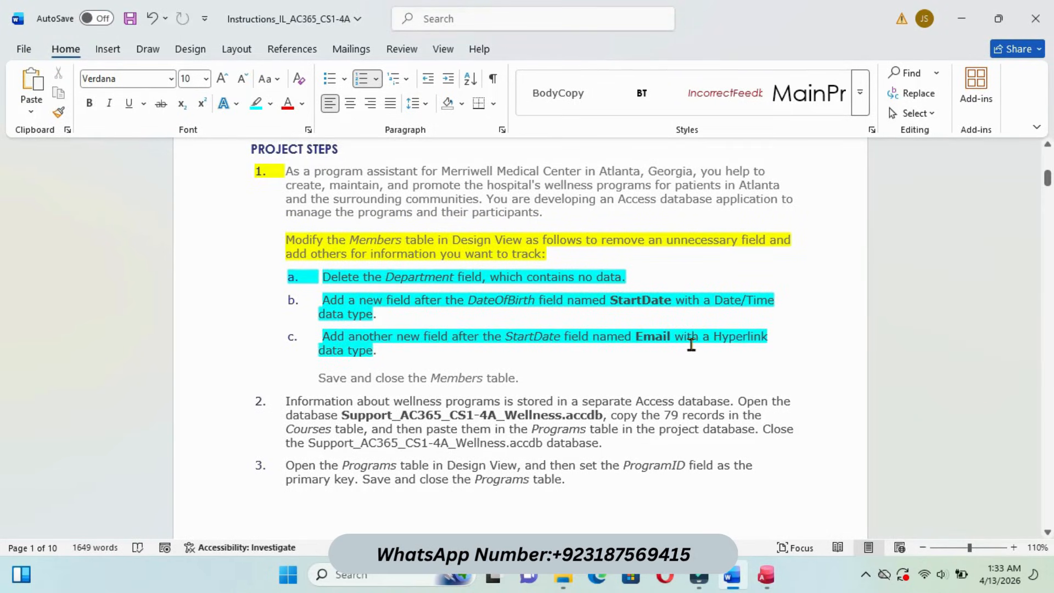
- Copy the name Email from the instructions and add it in Access as a Hyperlink field after StartDate in the Members table
double_click(637, 336)
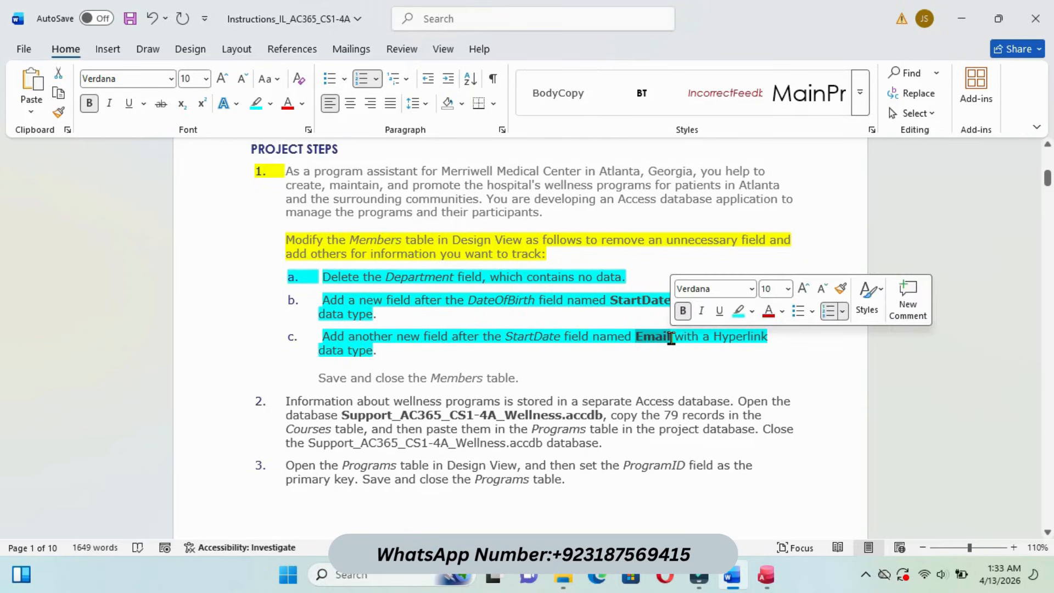
right_click(665, 345)
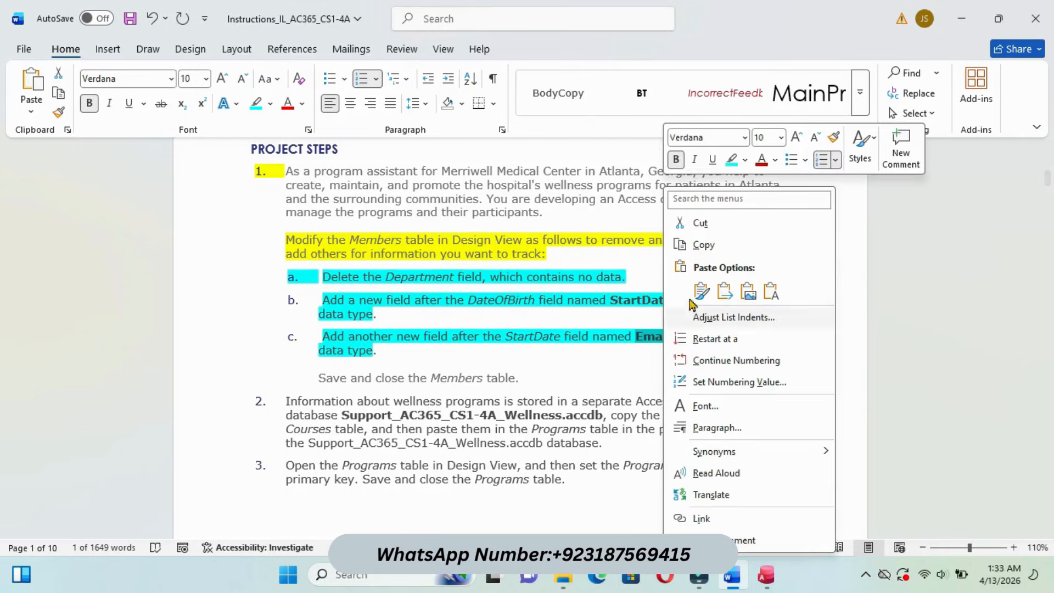
click(709, 247)
mouse_move(766, 574)
click(752, 494)
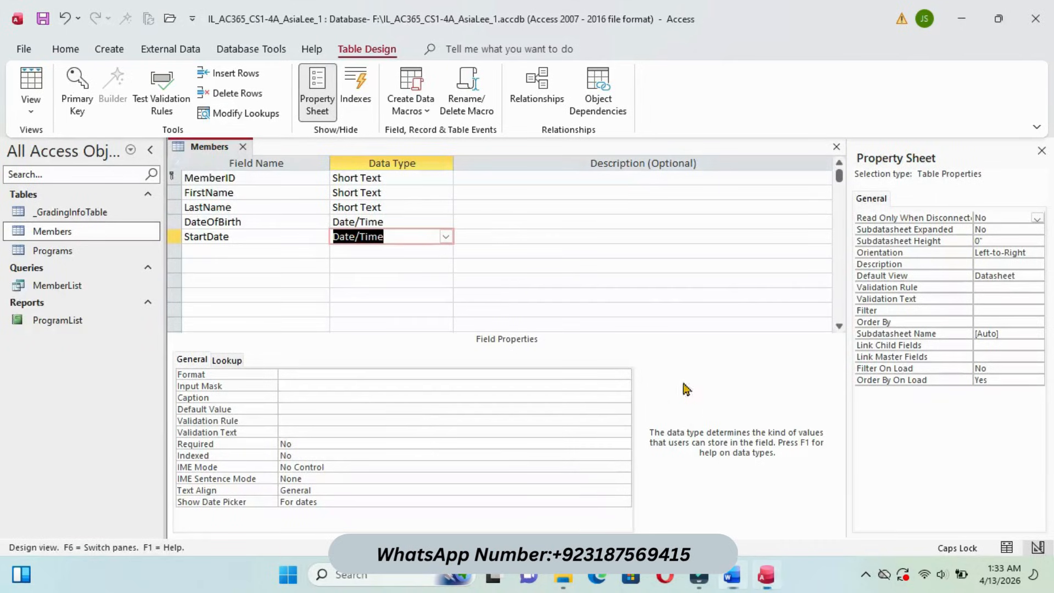
click(236, 251)
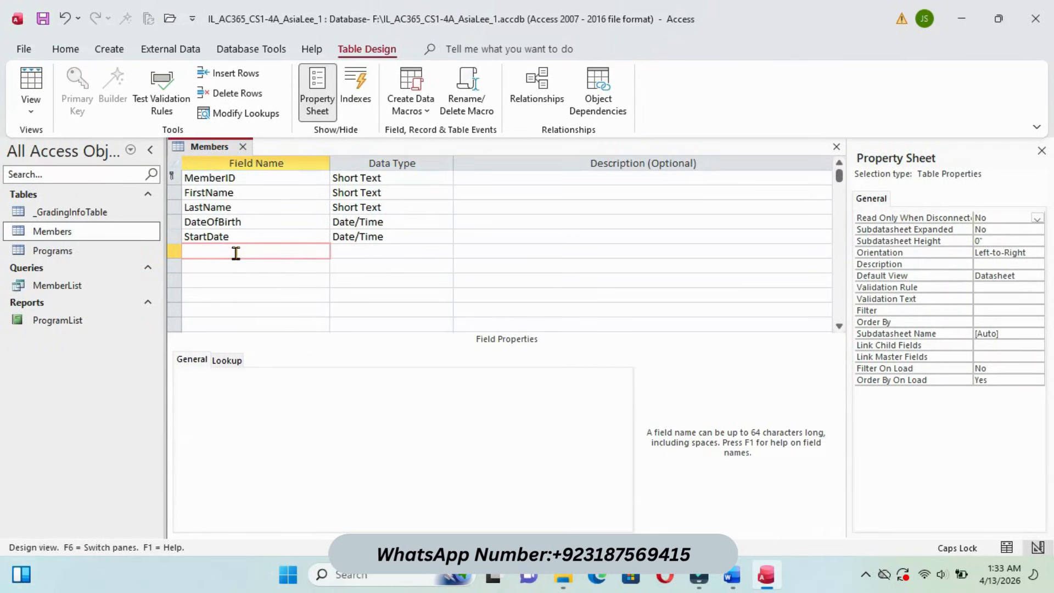
click(372, 252)
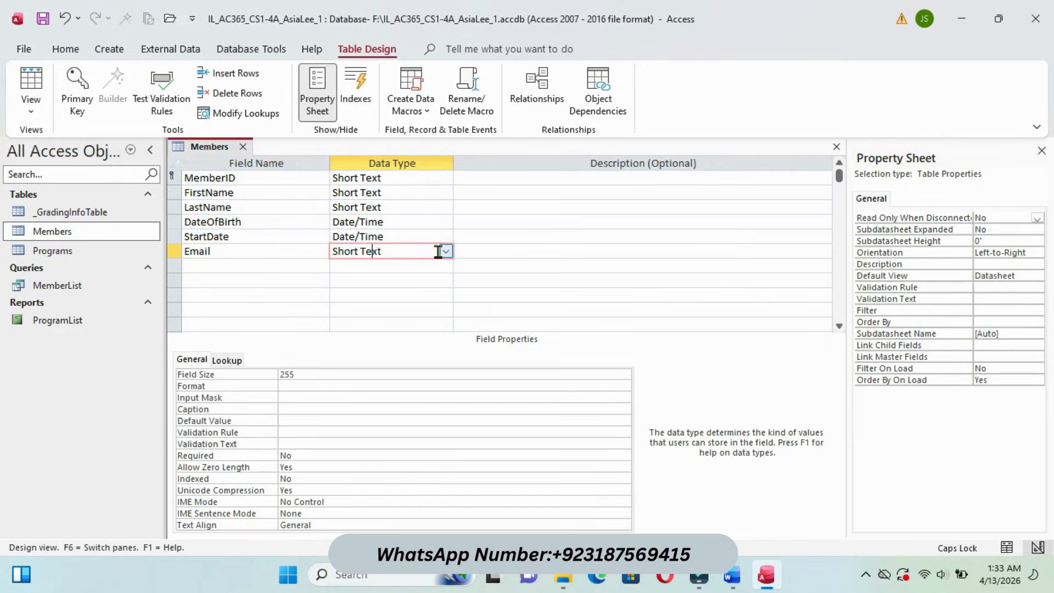
click(447, 252)
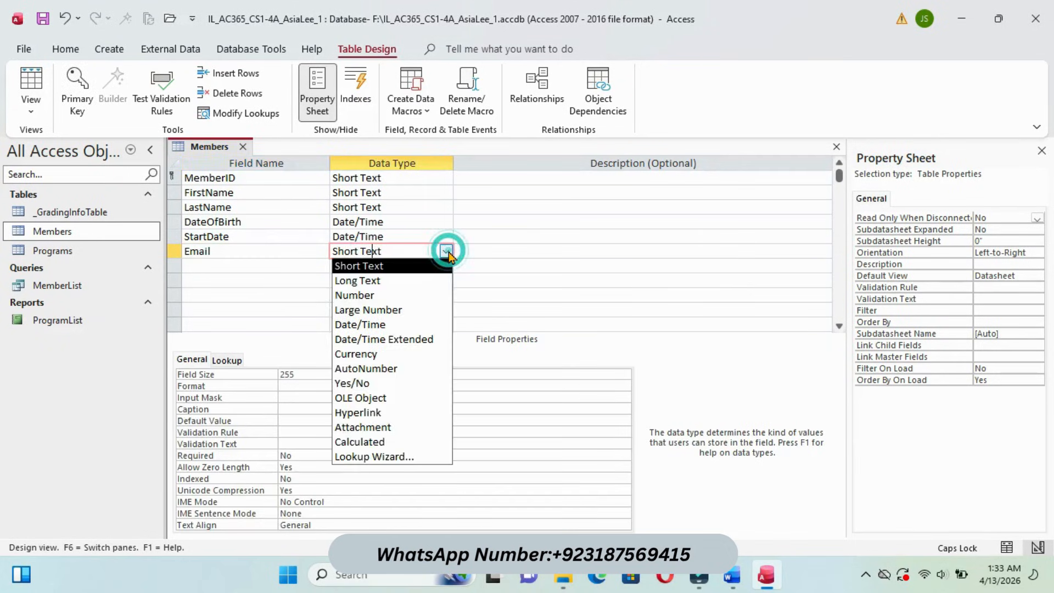
click(390, 414)
- Switch to the Word instructions and highlight the line about saving and closing the Members table in turquoise
mouse_move(732, 574)
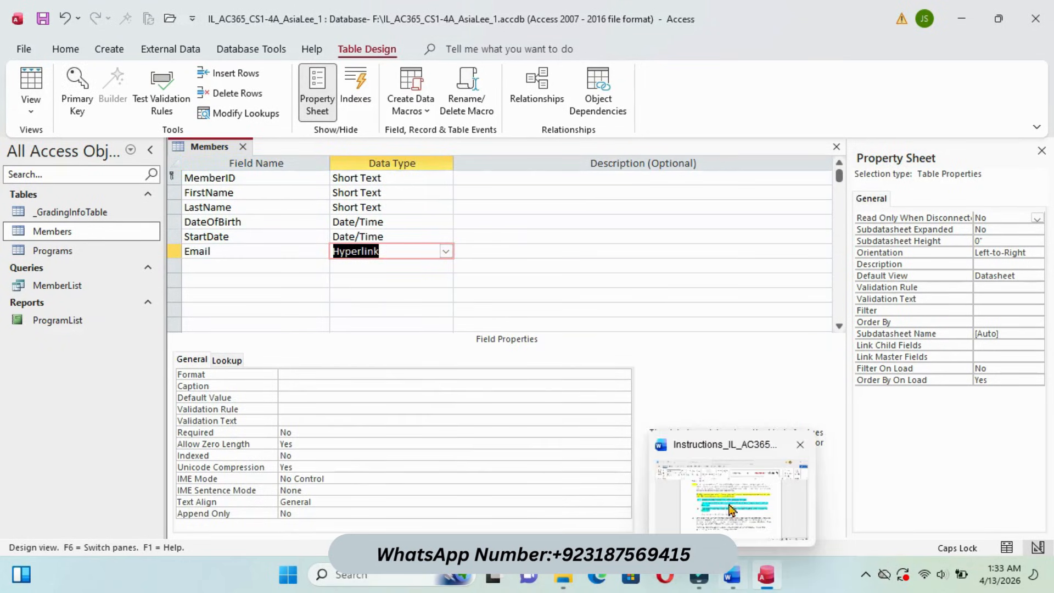
click(730, 487)
drag(1047, 181, 1048, 185)
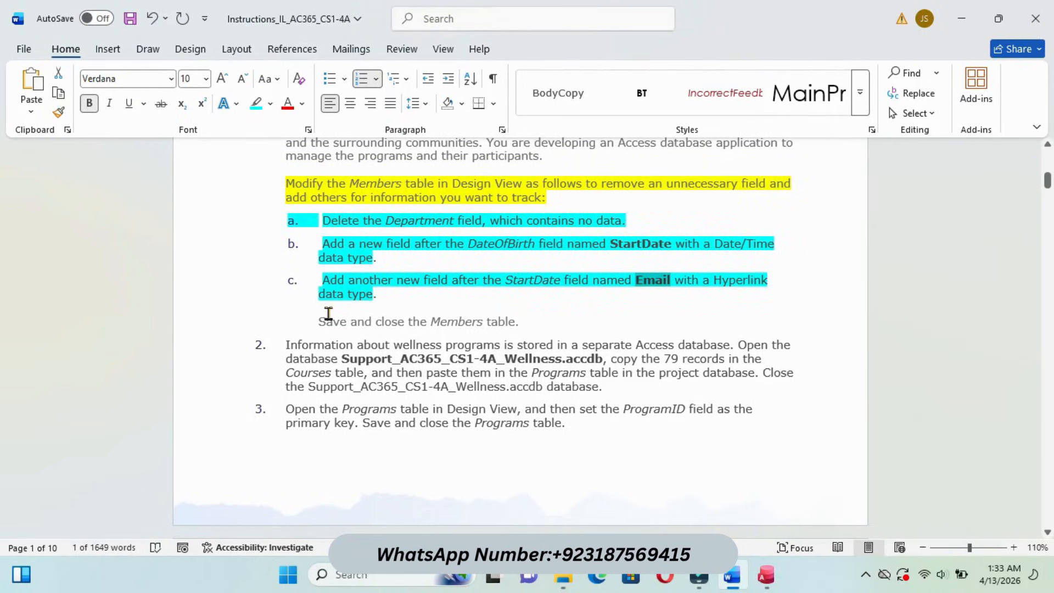
drag(317, 318, 527, 323)
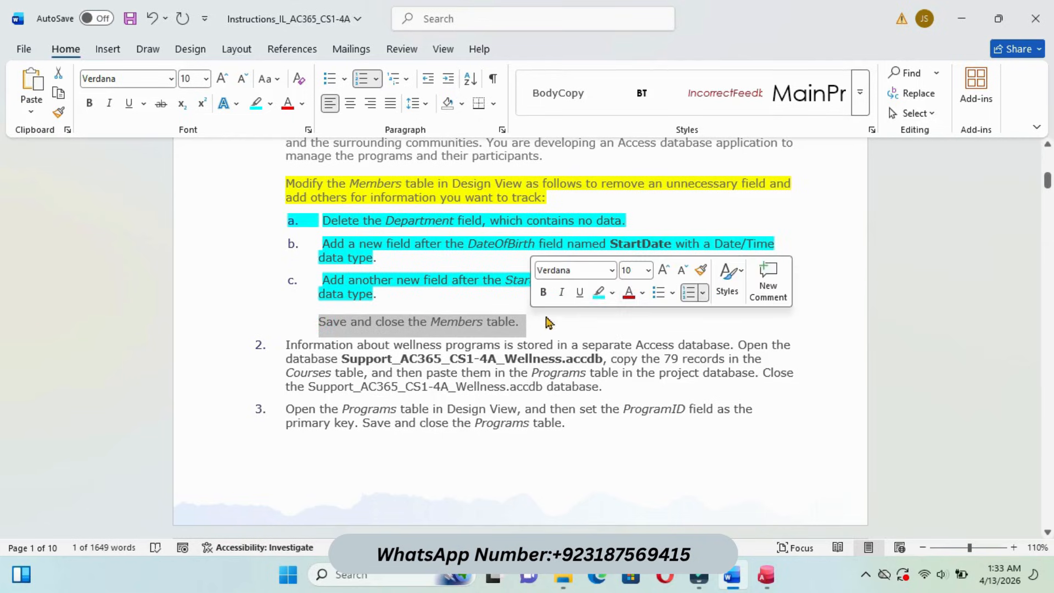
click(597, 293)
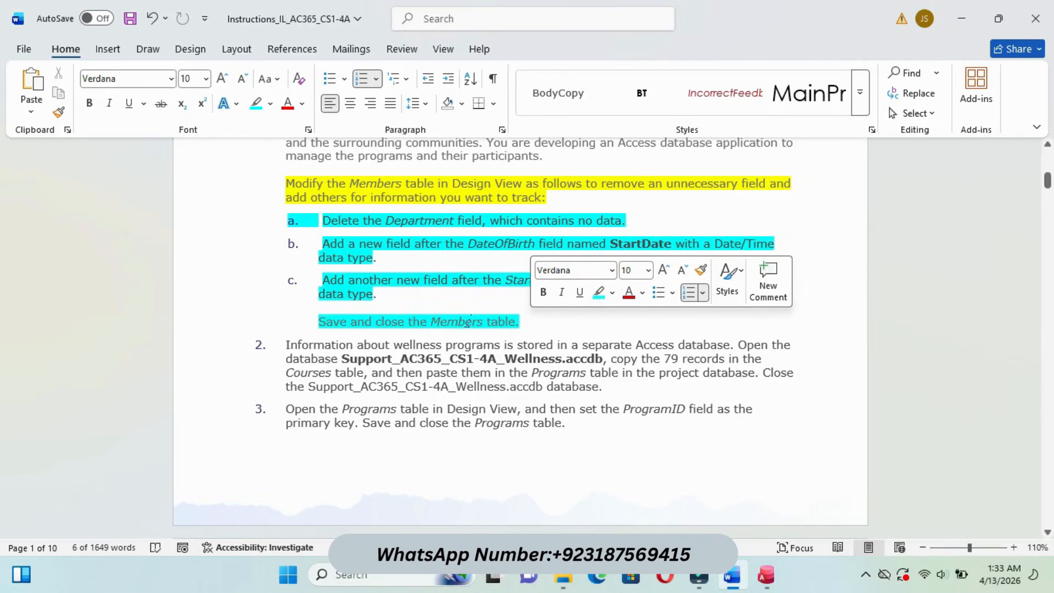
- Switch to Access, then save and close the Members table
mouse_move(766, 575)
click(756, 510)
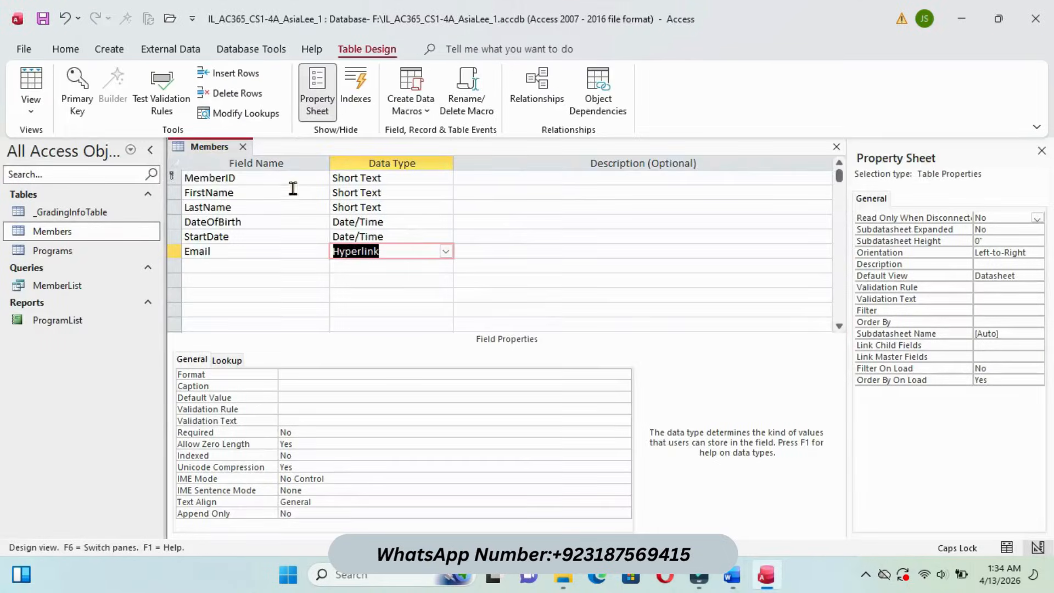
right_click(213, 151)
click(244, 158)
right_click(199, 152)
click(242, 180)
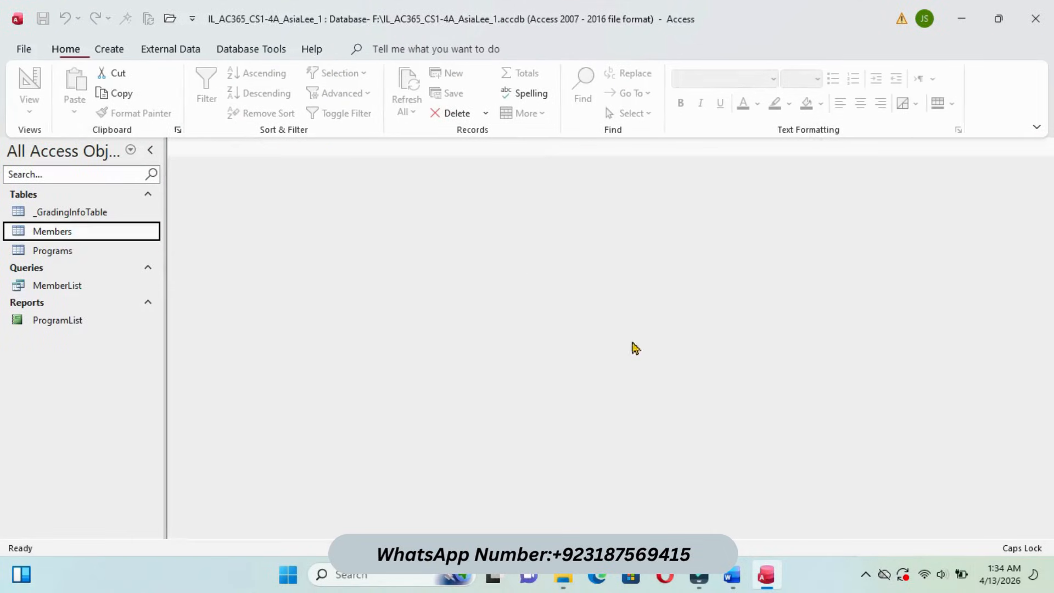
- Switch to the Word instructions and highlight project step 2, about copying the Courses records into the Programs table, in turquoise
mouse_move(732, 574)
click(729, 524)
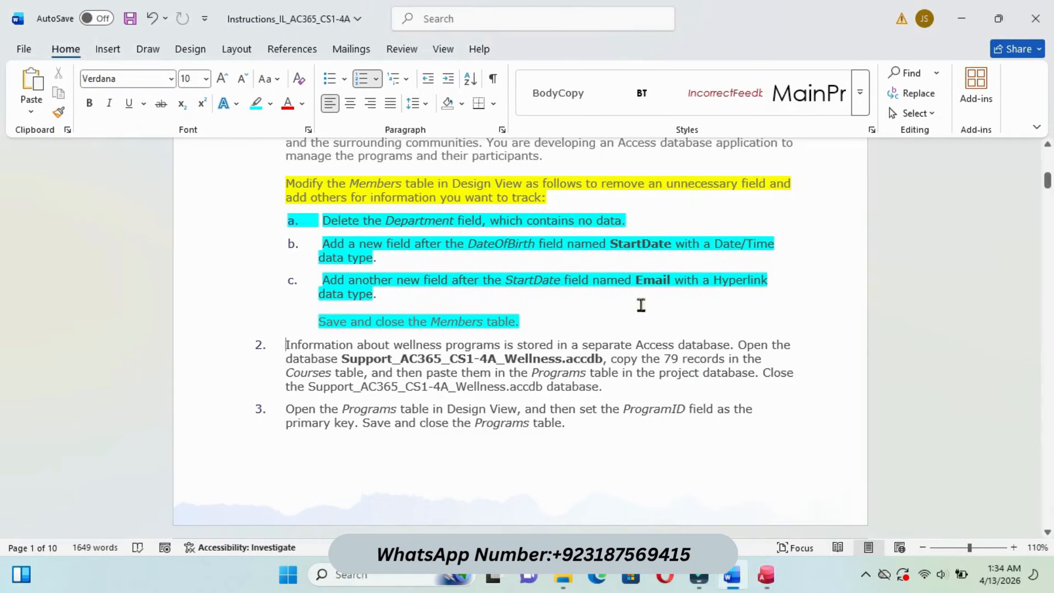
drag(1048, 182, 1049, 187)
drag(287, 250, 610, 292)
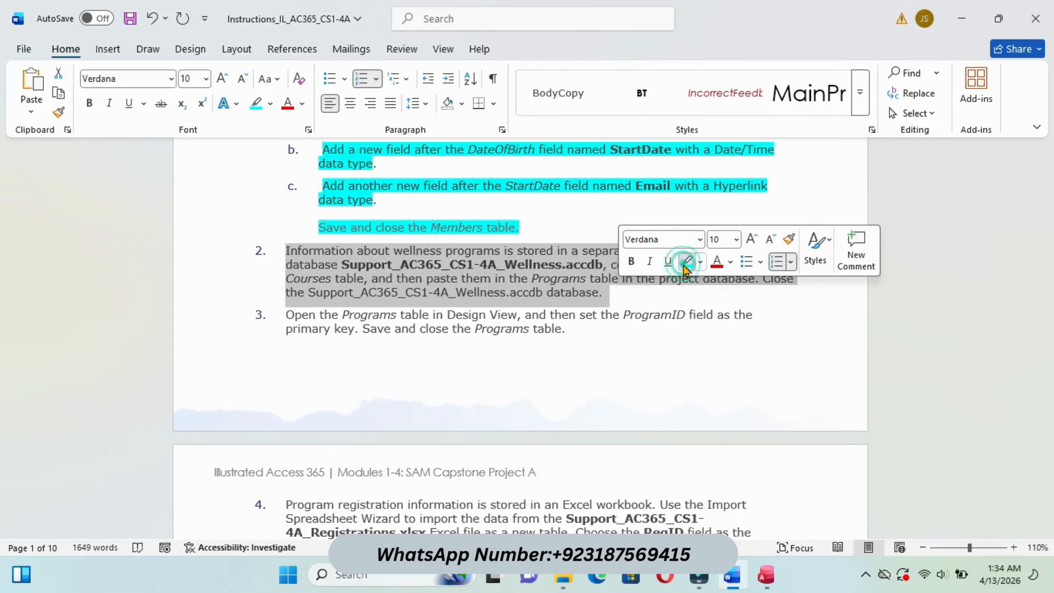
click(685, 261)
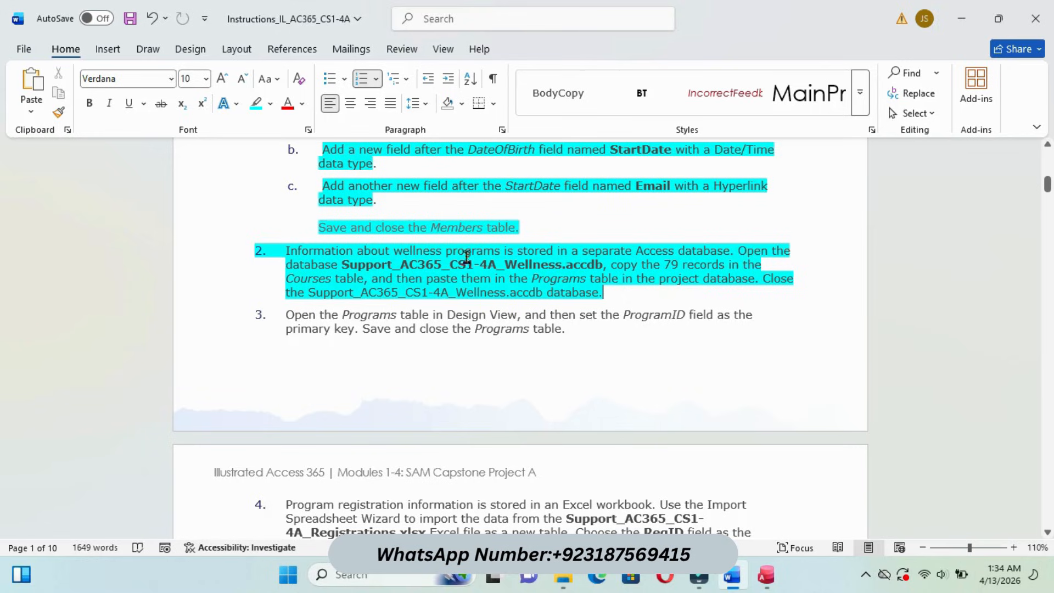
- Copy the name Support_AC365_CS1-4A_Wellness from the instructions, switch to File Explorer and search USB Drive (F:) for it
drag(342, 265, 545, 271)
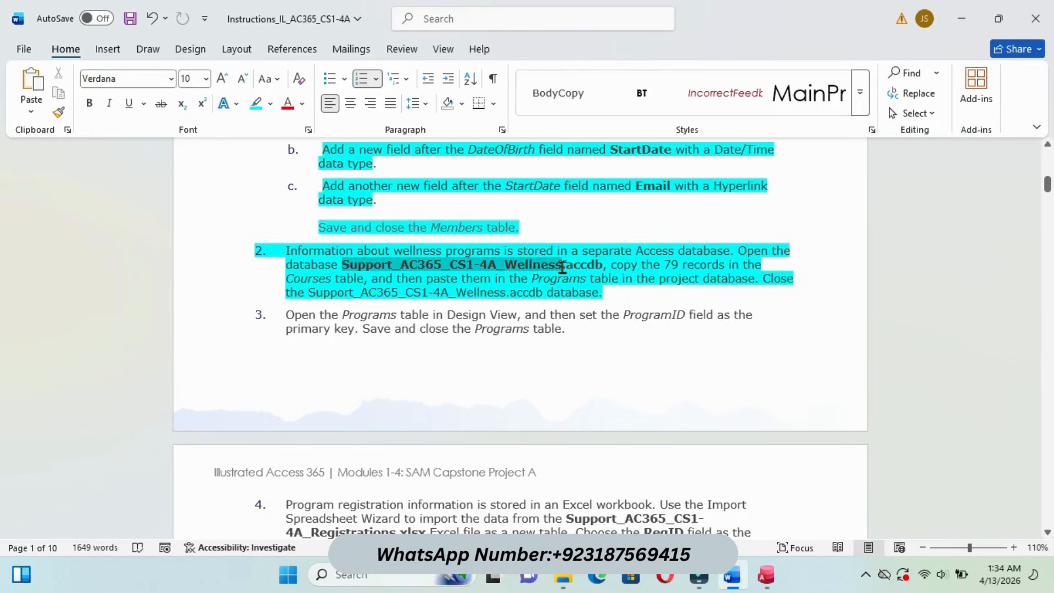
right_click(545, 271)
click(584, 242)
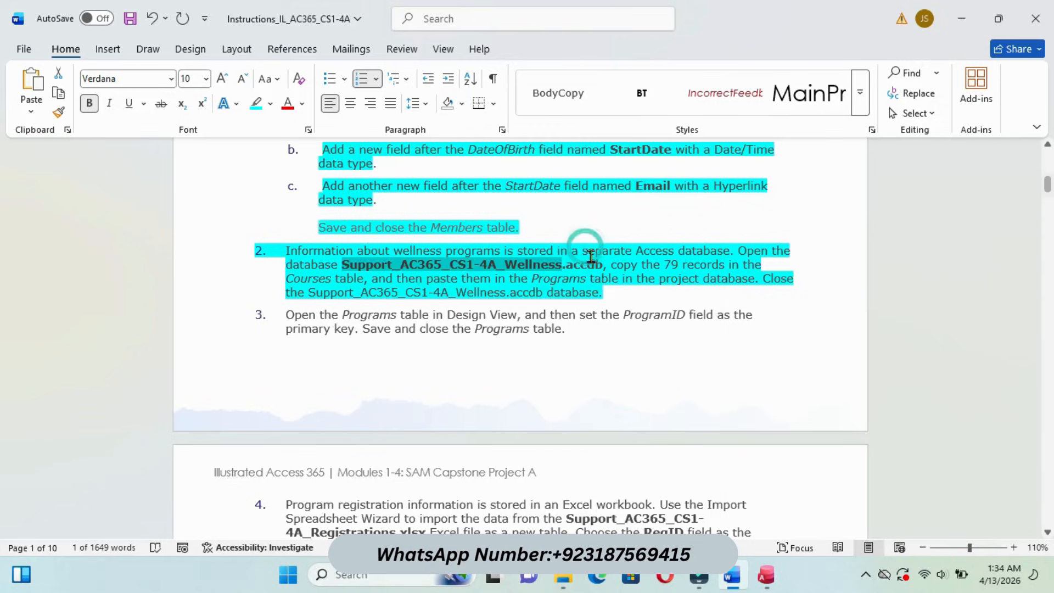
mouse_move(563, 574)
click(564, 499)
click(905, 79)
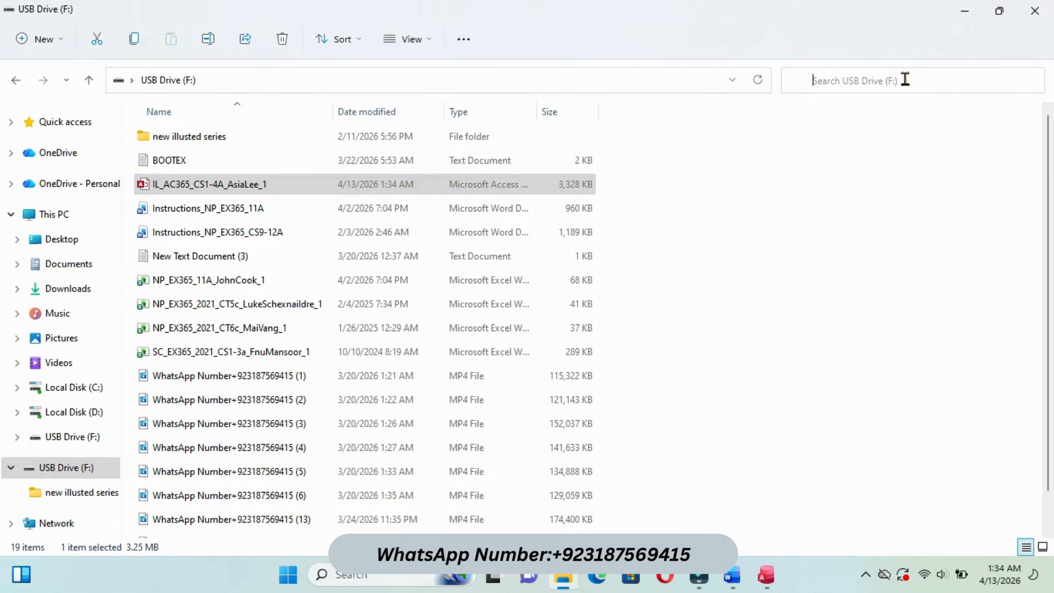
key(ctrl+v)
click(1030, 81)
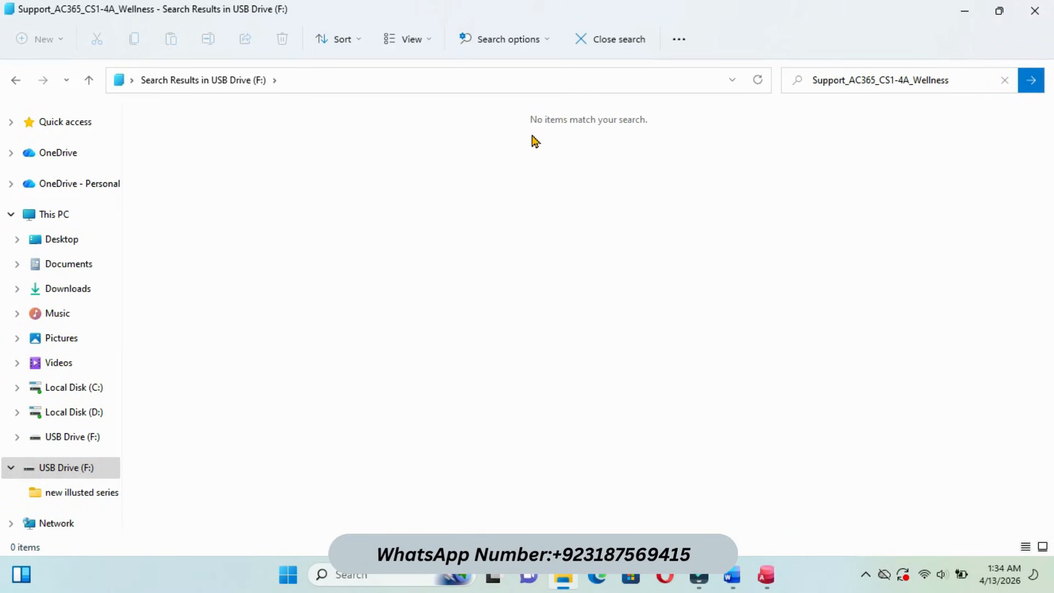
- Search Local Disk (D:) for Support_AC365_CS1-4A_Wellness and open that database in Access
click(75, 411)
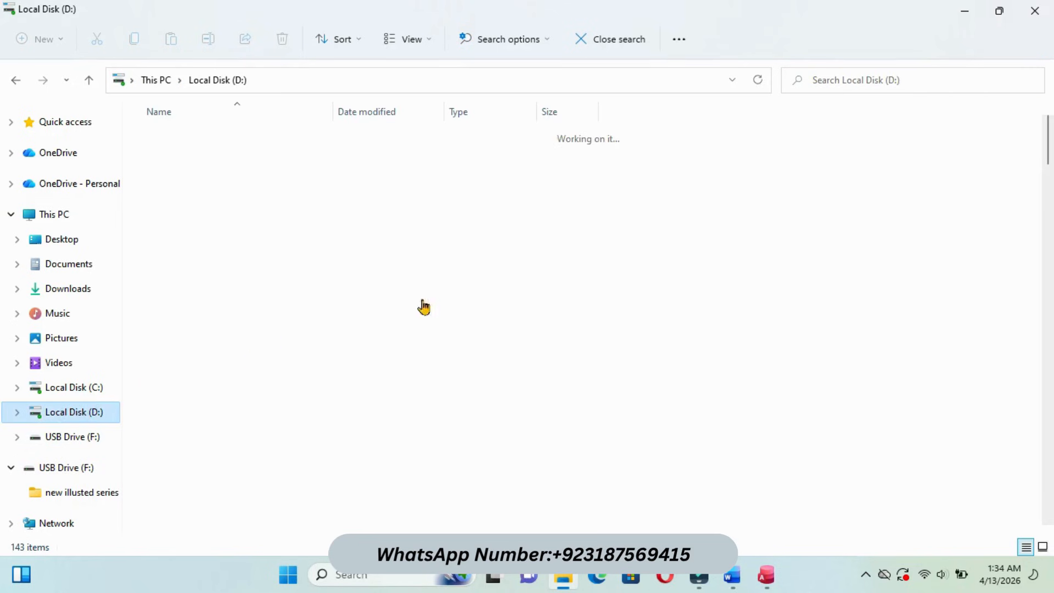
click(904, 79)
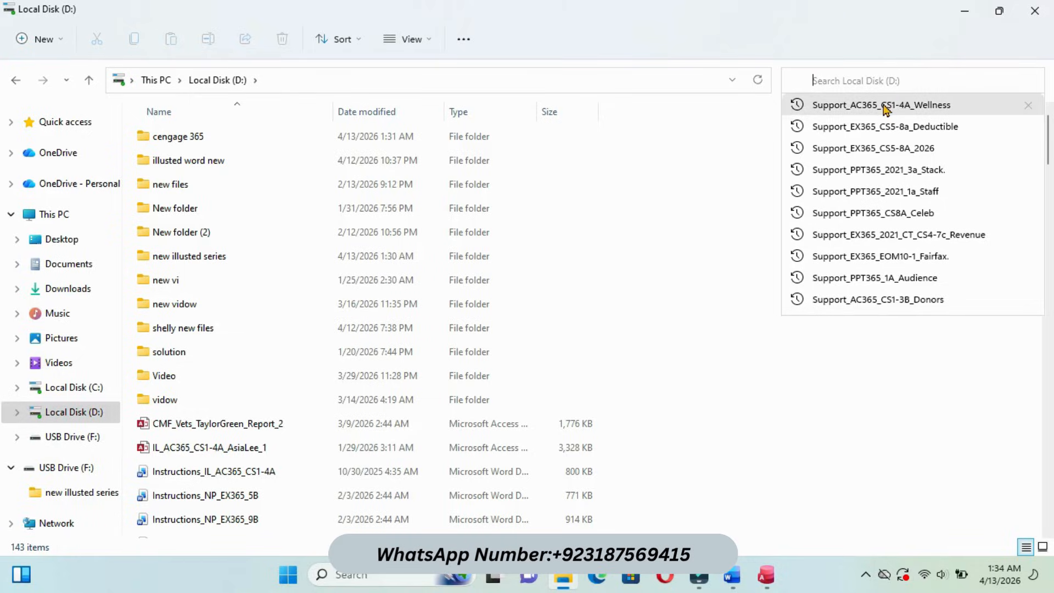
click(885, 105)
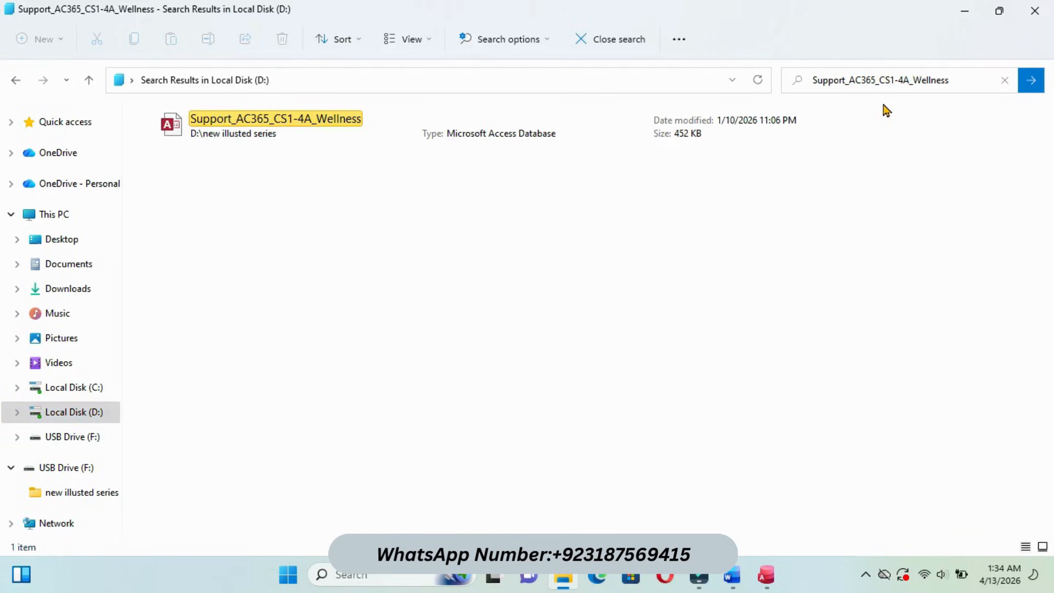
double_click(269, 126)
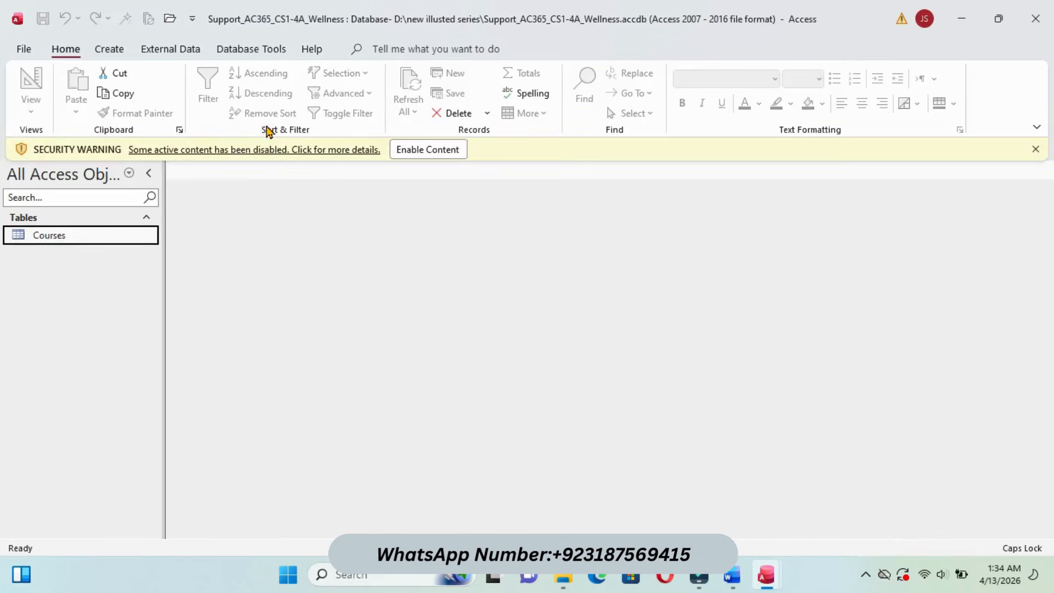
- Copy all records of the Courses table, then close the support database
double_click(101, 235)
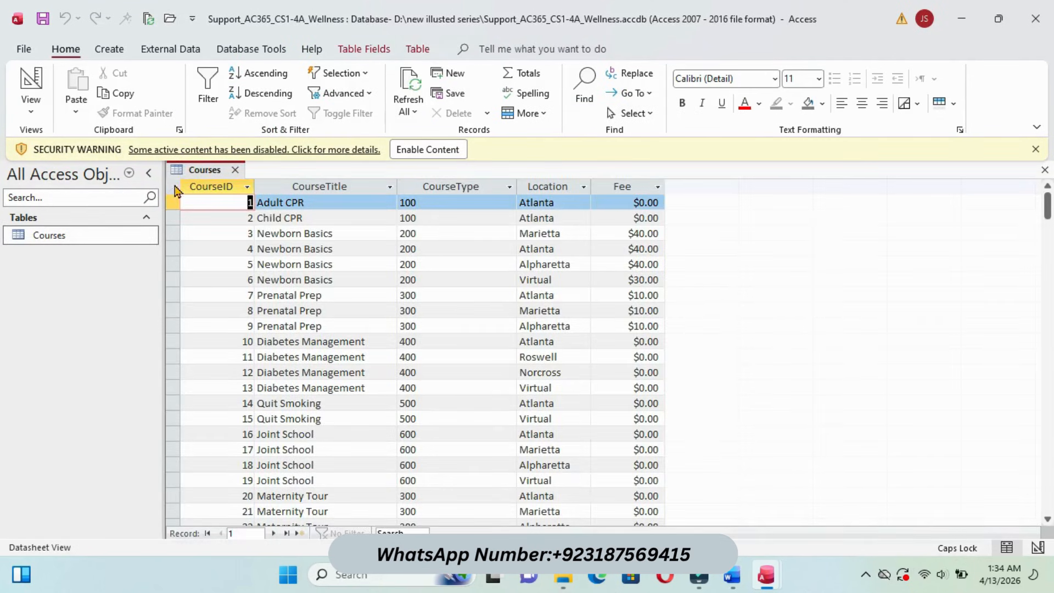
click(174, 188)
click(133, 96)
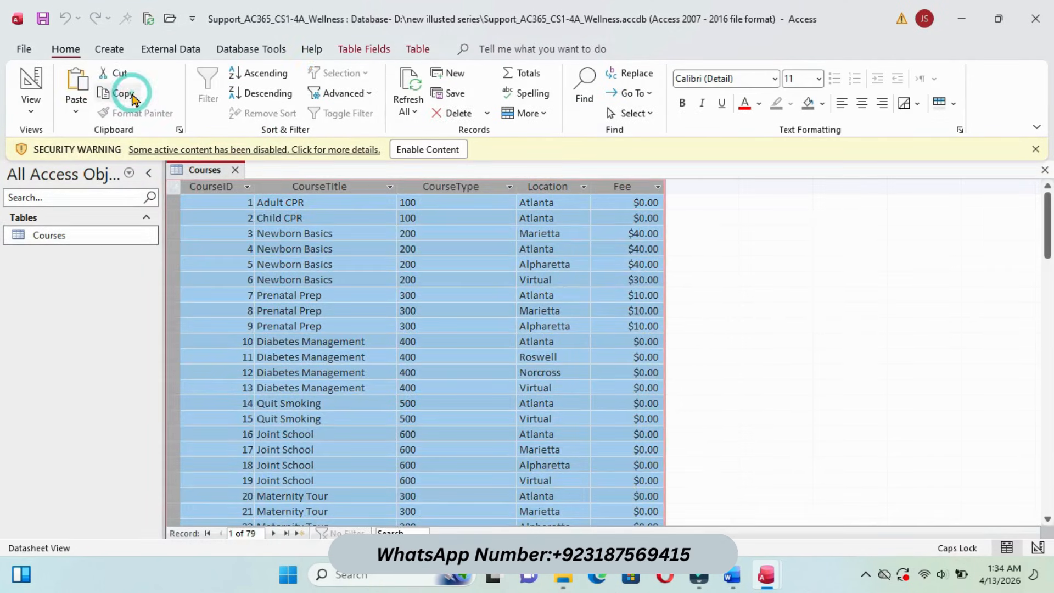
click(1035, 19)
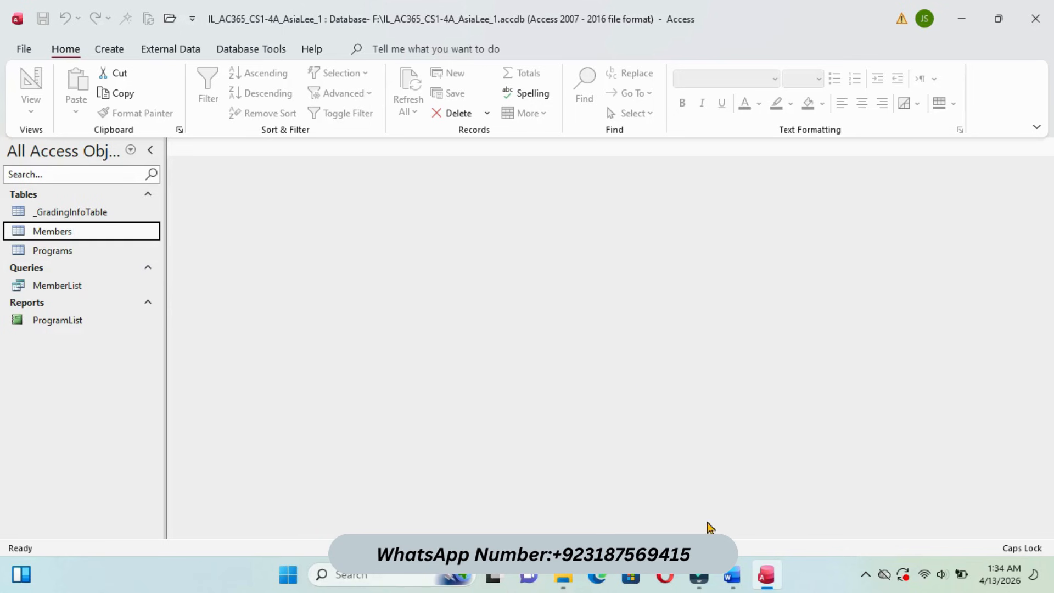
- Check step 2 in the Word instructions, then paste the copied Courses records into the Programs table of the Access project database
mouse_move(731, 575)
click(727, 508)
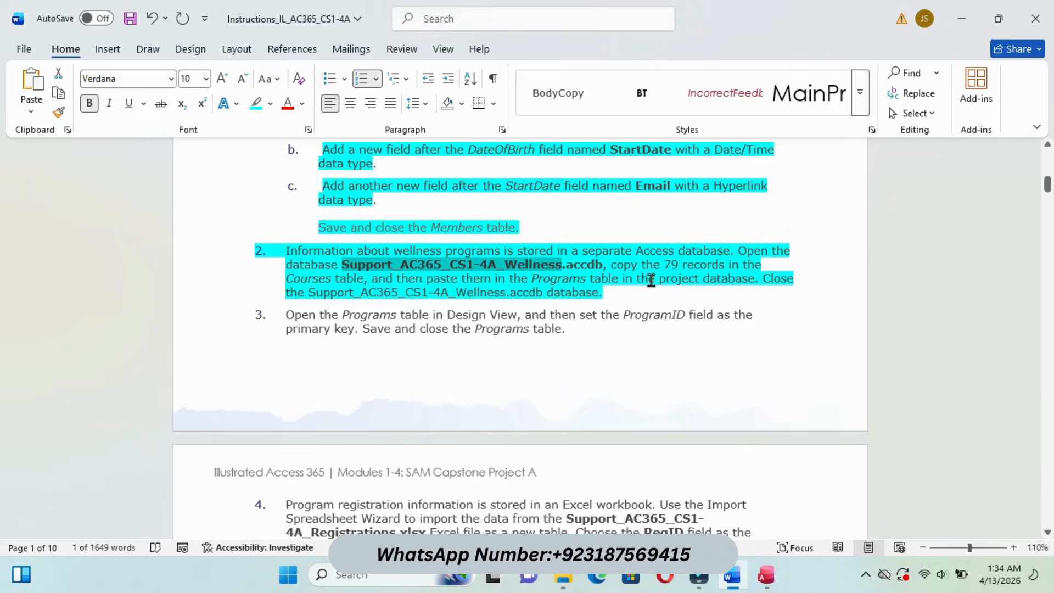
mouse_move(766, 574)
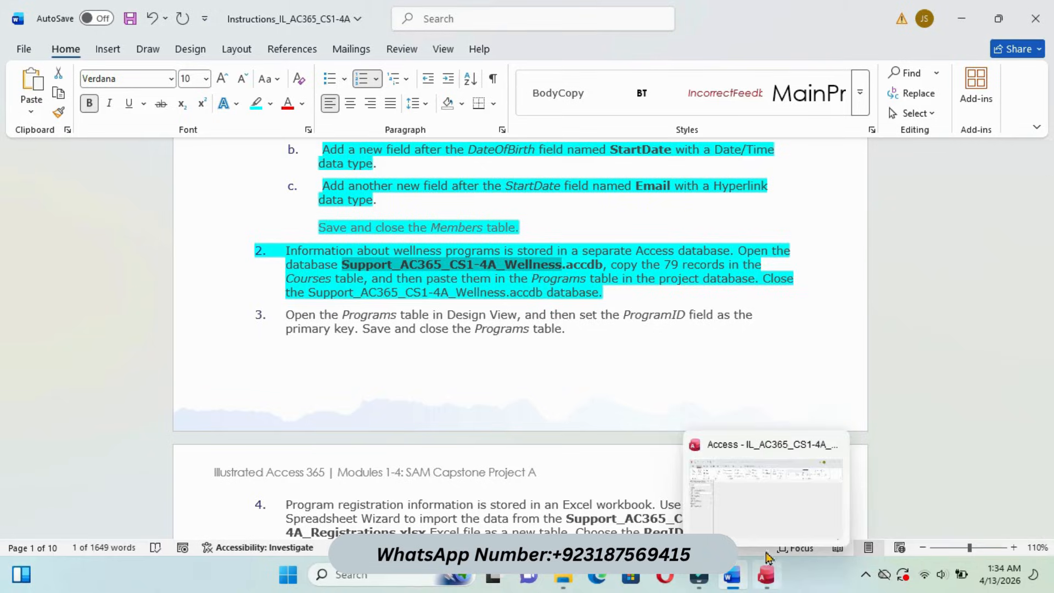
click(758, 516)
double_click(87, 250)
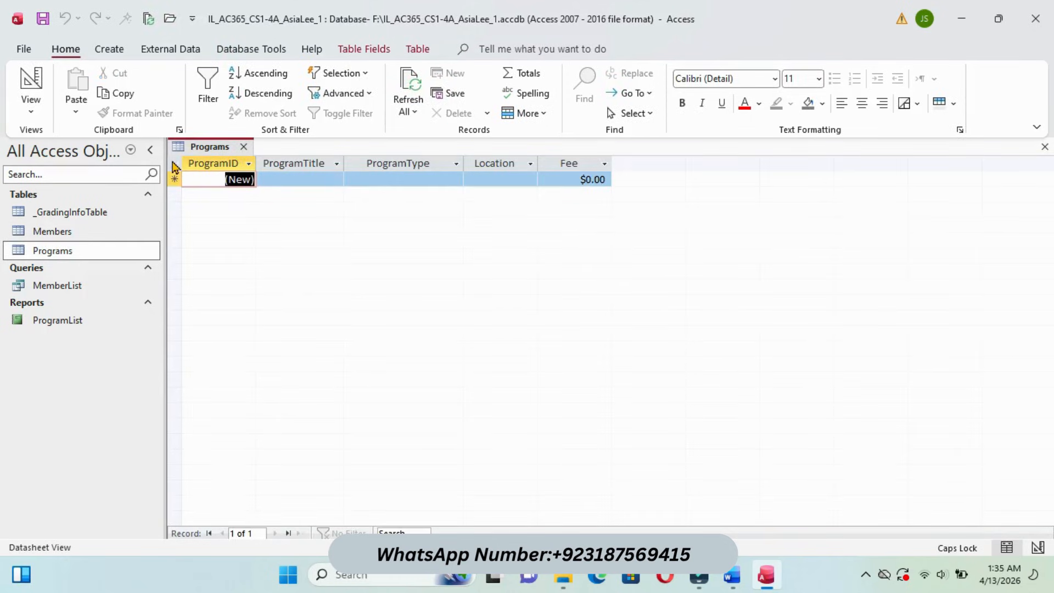
click(173, 165)
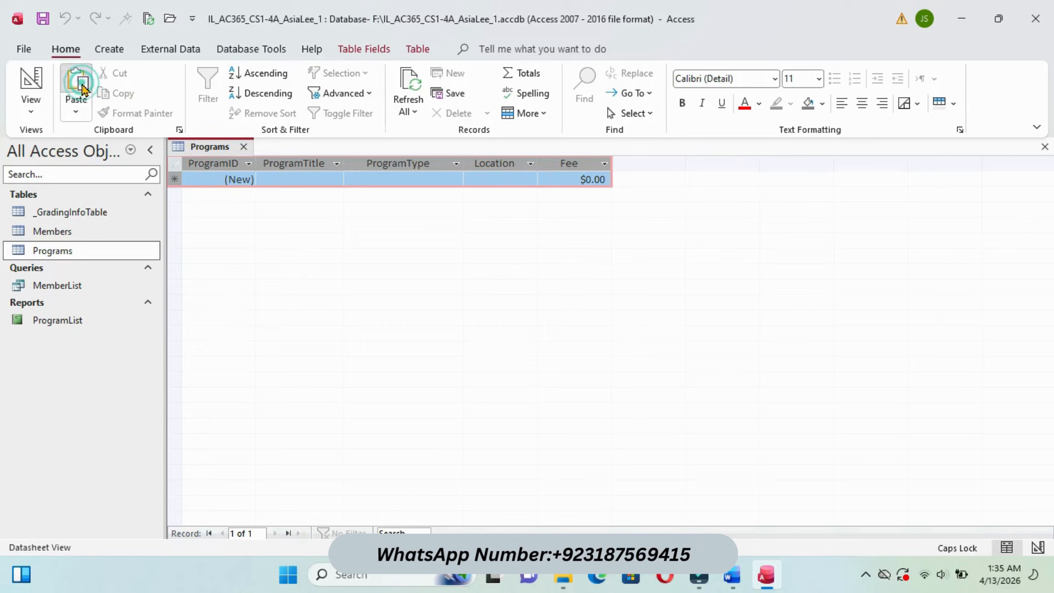
click(82, 85)
click(562, 328)
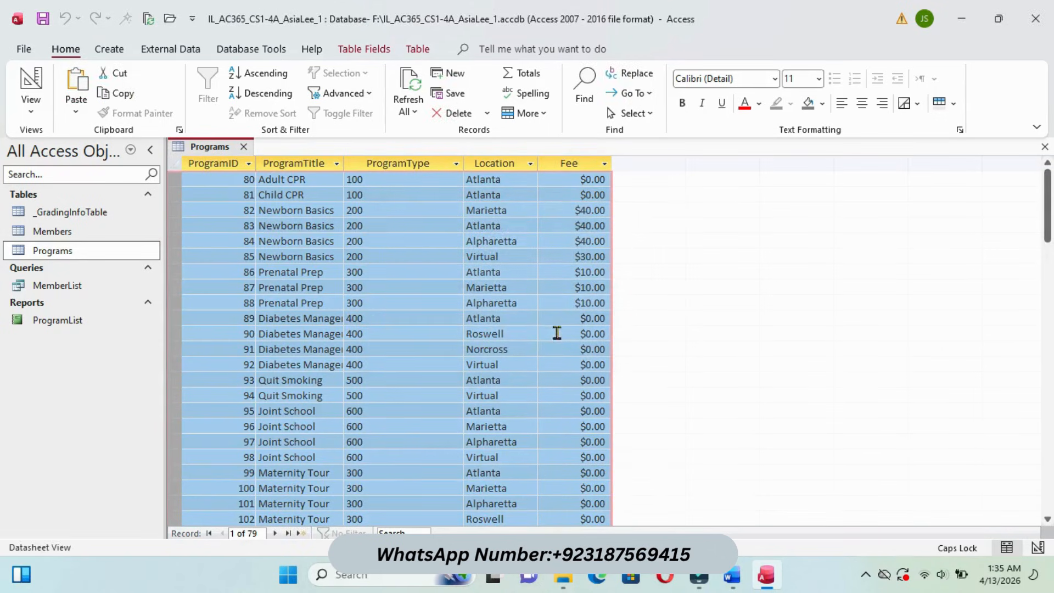
- Switch to the Word instructions and highlight project step 3, about the primary key of the Programs table, in turquoise
mouse_move(732, 574)
click(725, 497)
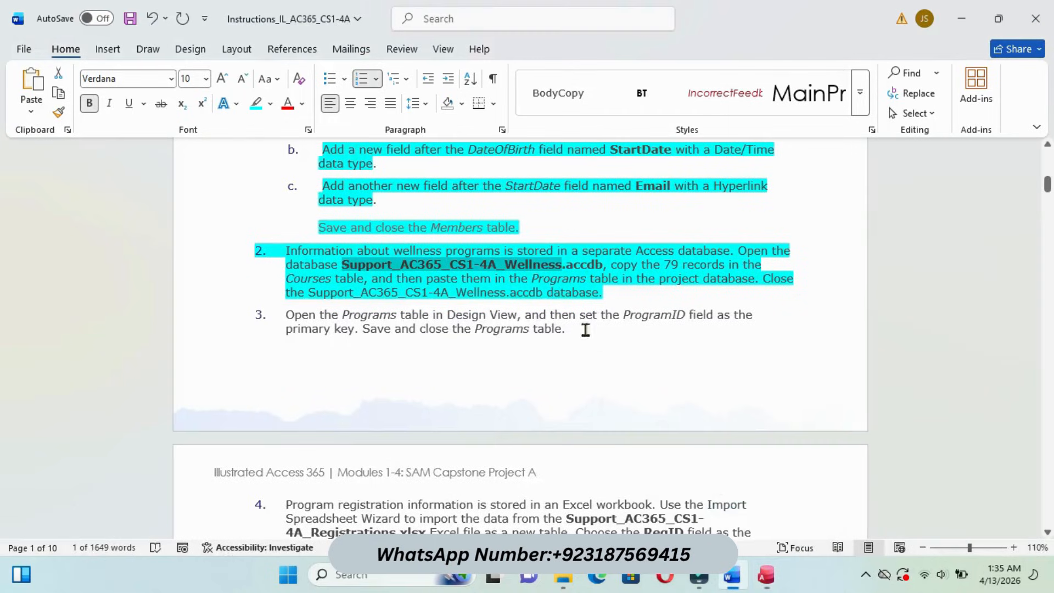
drag(289, 315, 571, 330)
click(637, 301)
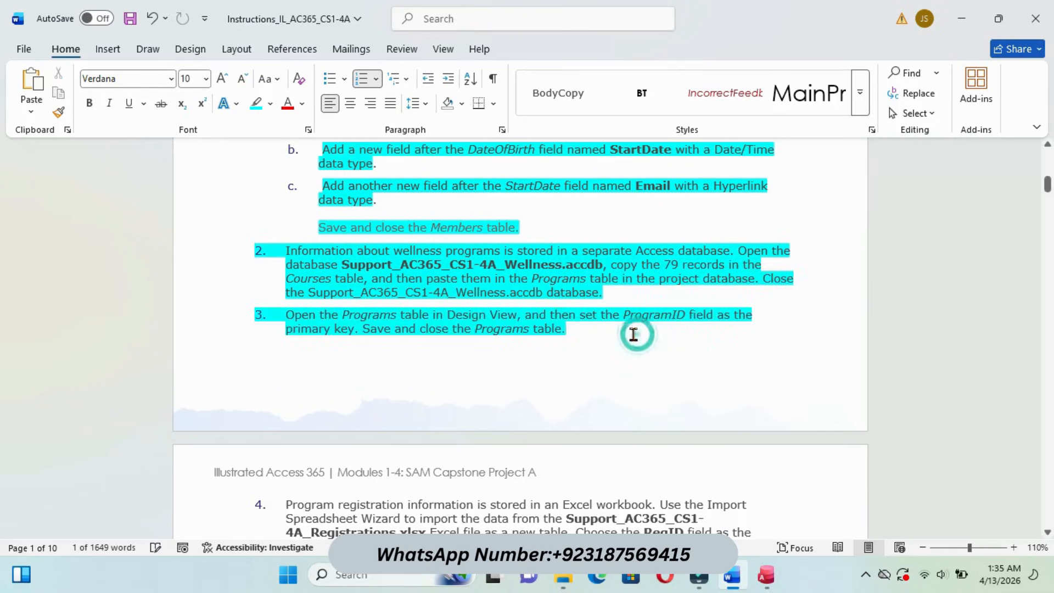
click(635, 333)
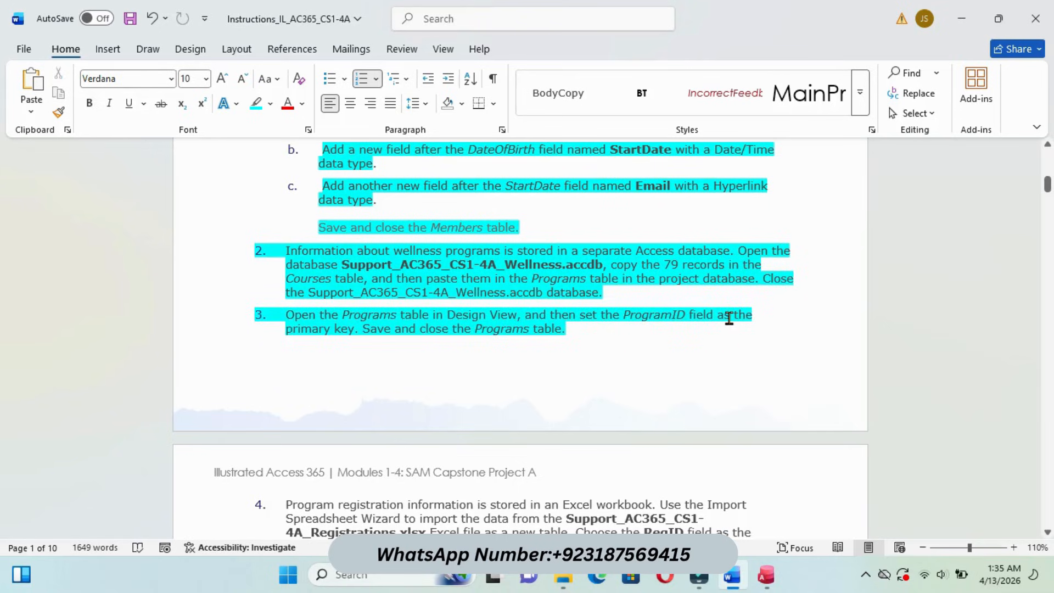
- Switch to Access and open the Programs table in Design View
mouse_move(766, 575)
click(752, 497)
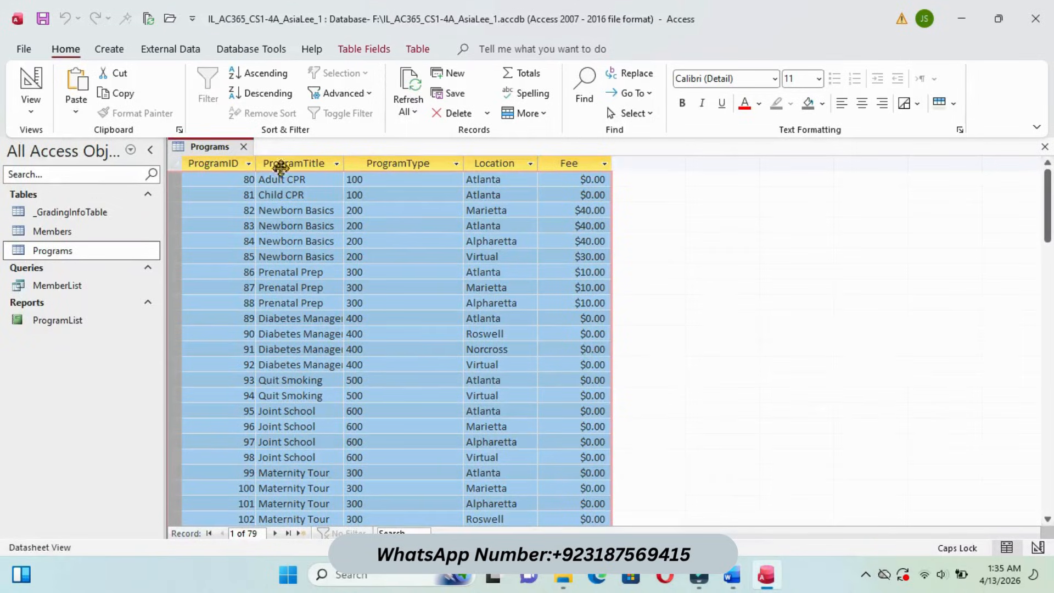
right_click(209, 153)
click(296, 230)
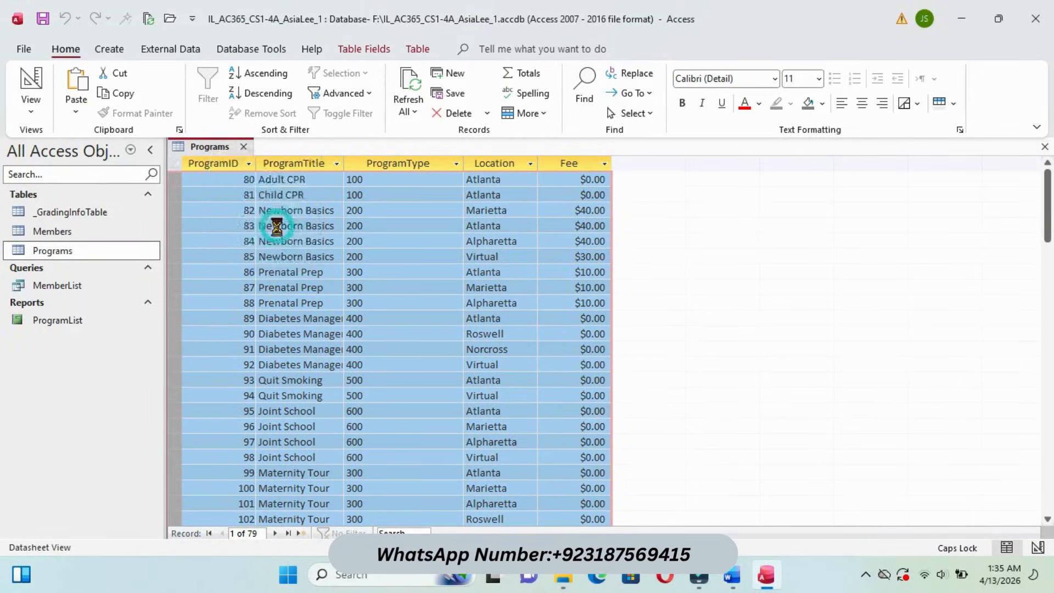
- Check step 3 in the Word instructions, then set ProgramID as the primary key of the Programs table in Access
mouse_move(735, 575)
click(718, 500)
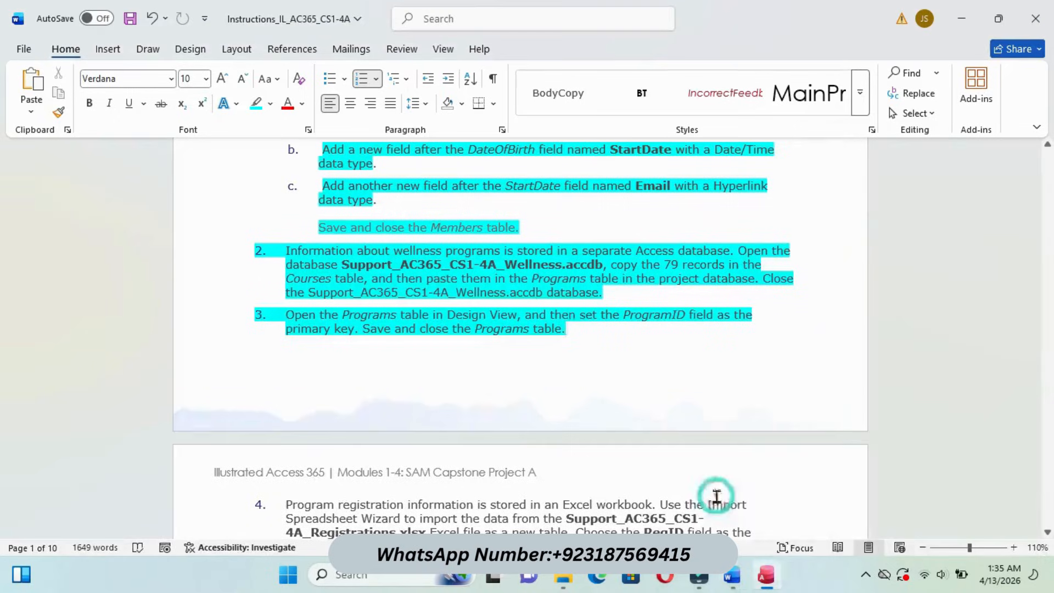
mouse_move(1047, 187)
mouse_down()
mouse_move(1047, 202)
mouse_move(1047, 190)
mouse_up()
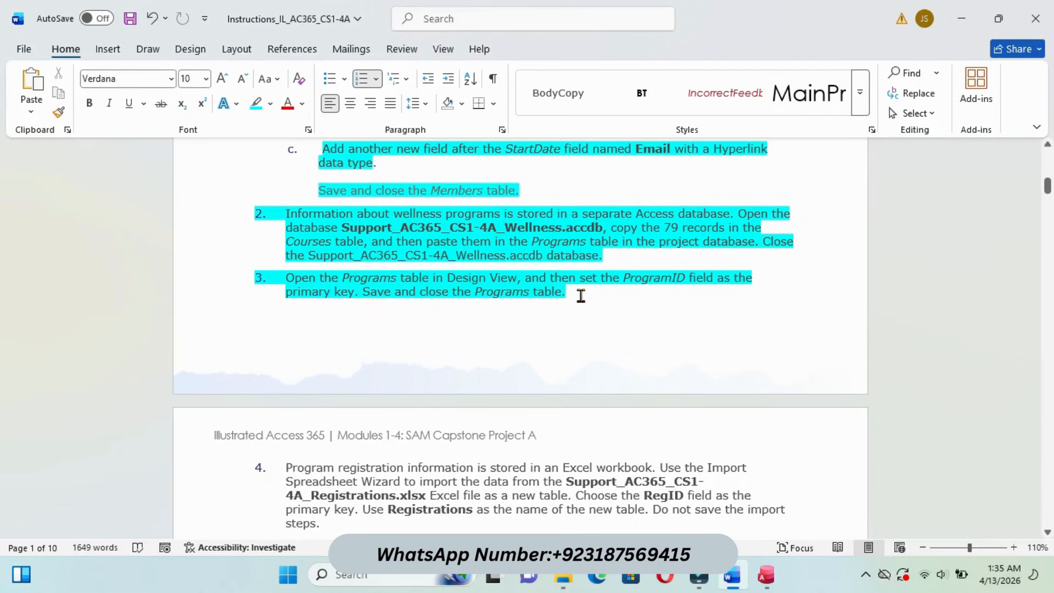
mouse_move(765, 574)
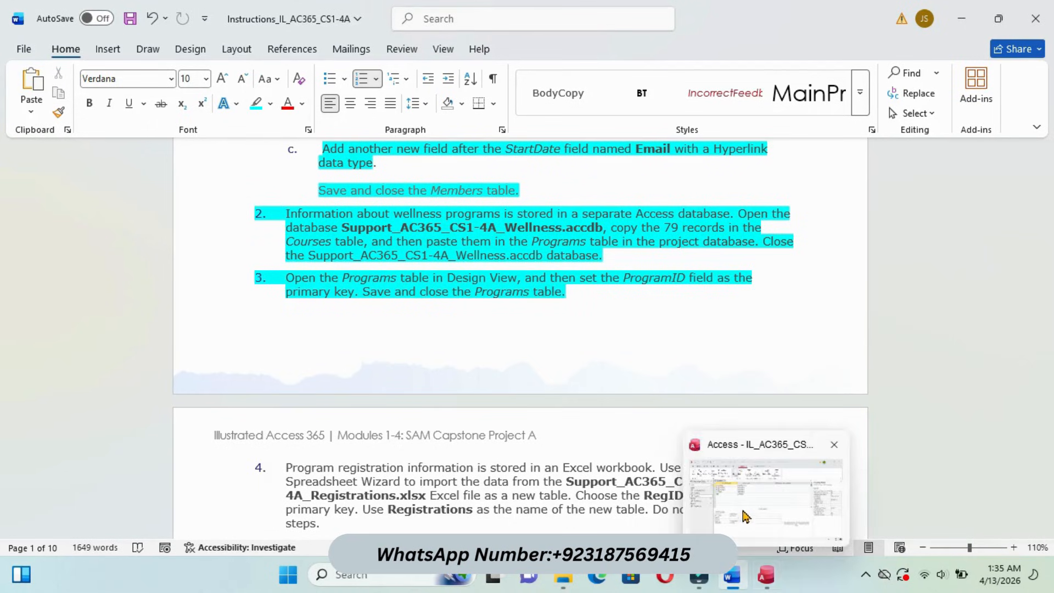
click(763, 483)
click(281, 178)
right_click(281, 177)
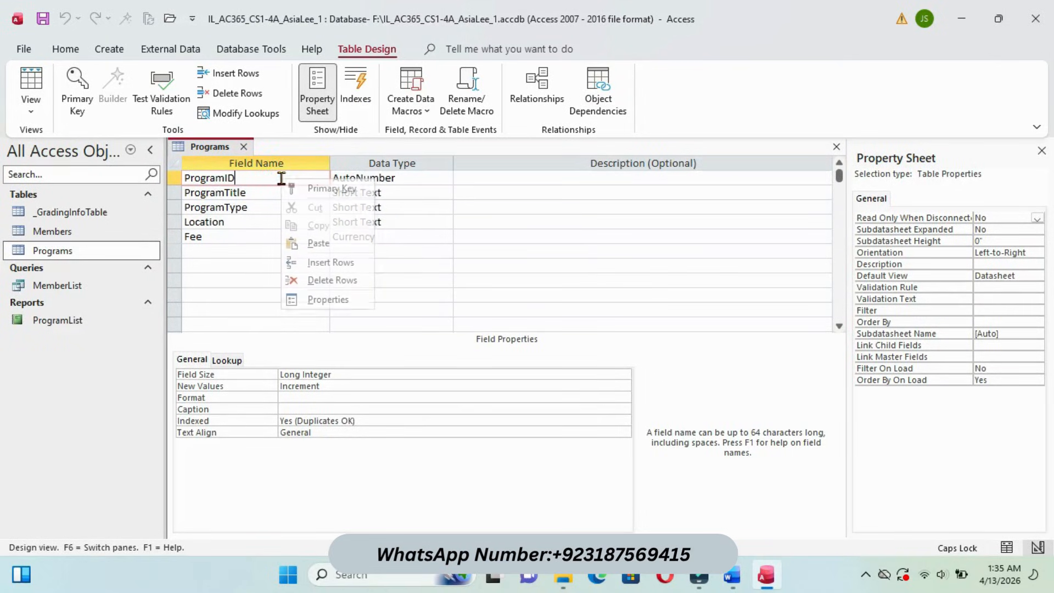
click(330, 189)
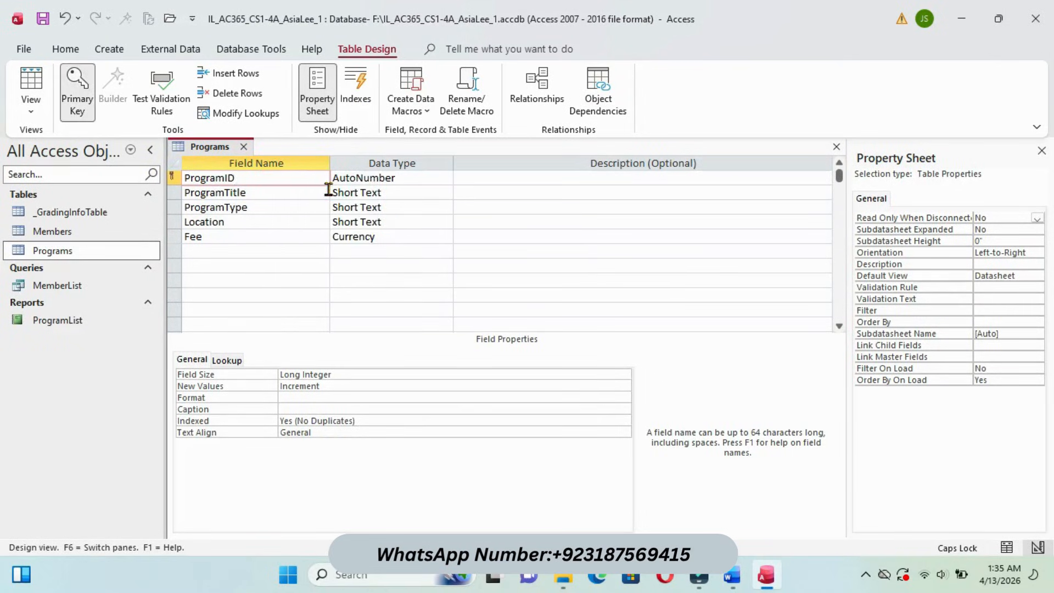
- Save and close the Programs table
right_click(225, 148)
click(258, 153)
right_click(216, 153)
click(261, 180)
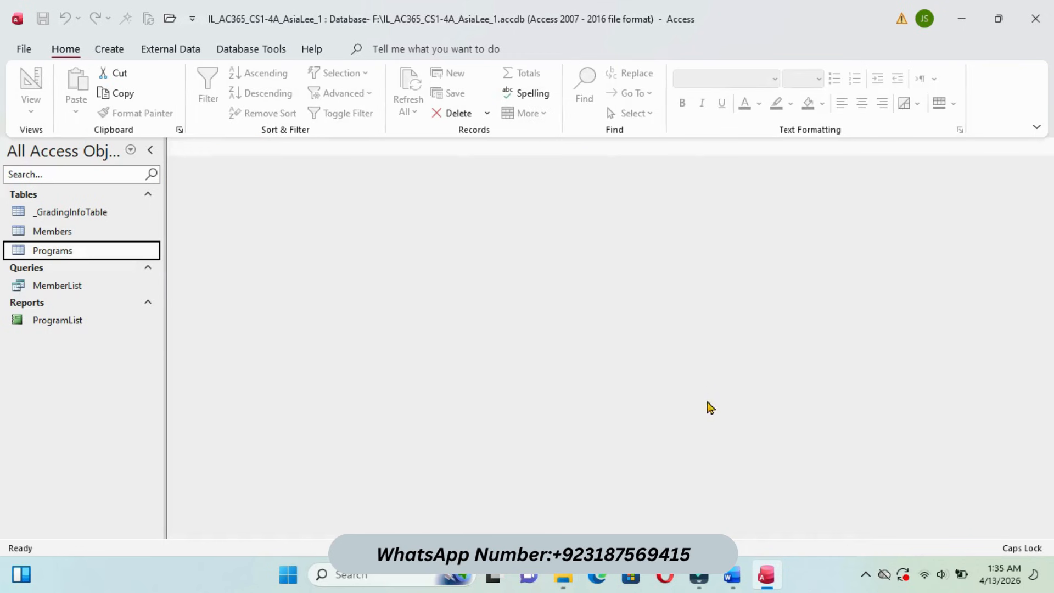
- Switch to the Word instructions and highlight project step 4, about importing the registrations workbook, in turquoise
mouse_move(732, 575)
click(724, 473)
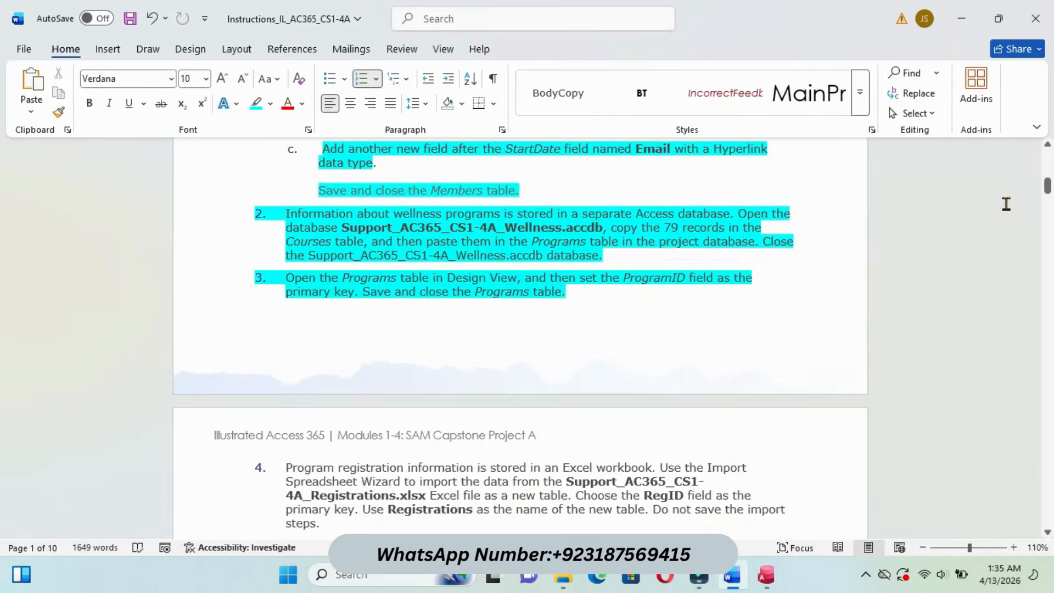
drag(1049, 189, 1049, 198)
drag(288, 240, 330, 284)
click(333, 294)
click(286, 240)
drag(301, 249, 338, 303)
click(339, 302)
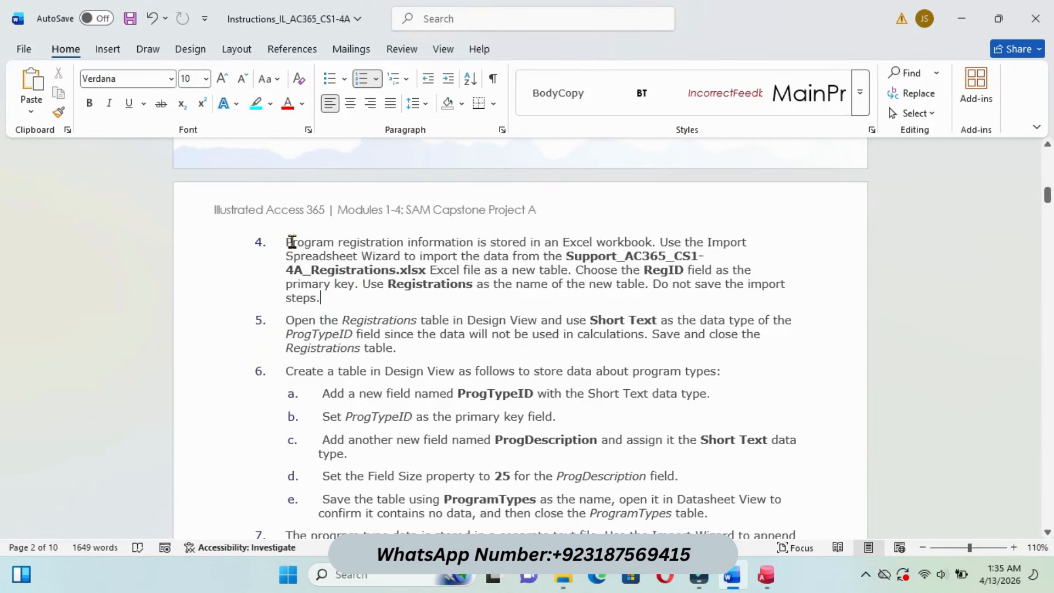
mouse_move(286, 239)
mouse_down()
mouse_move(333, 257)
mouse_move(354, 305)
mouse_up()
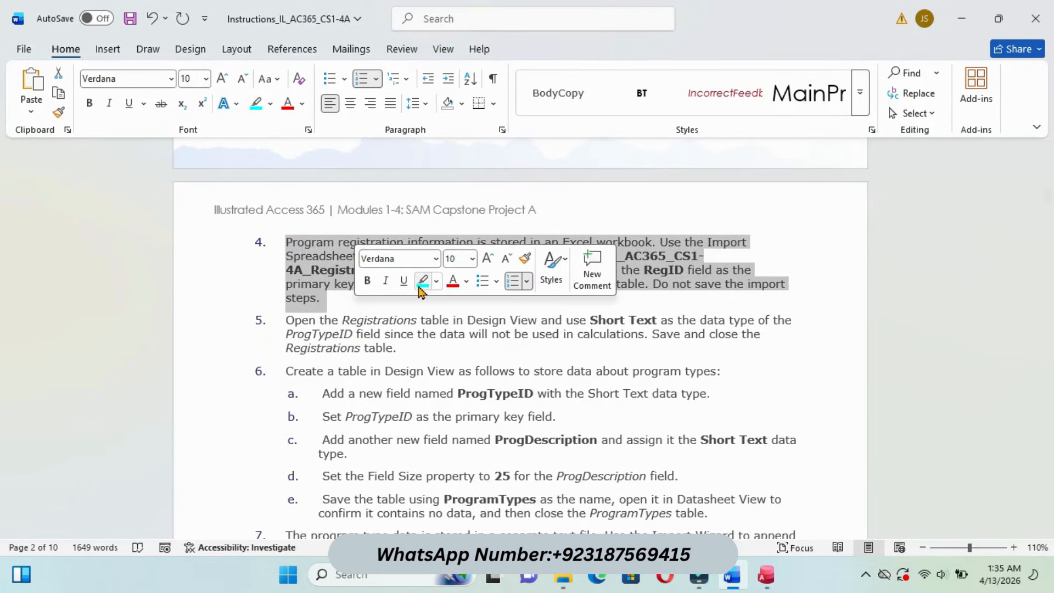
click(421, 282)
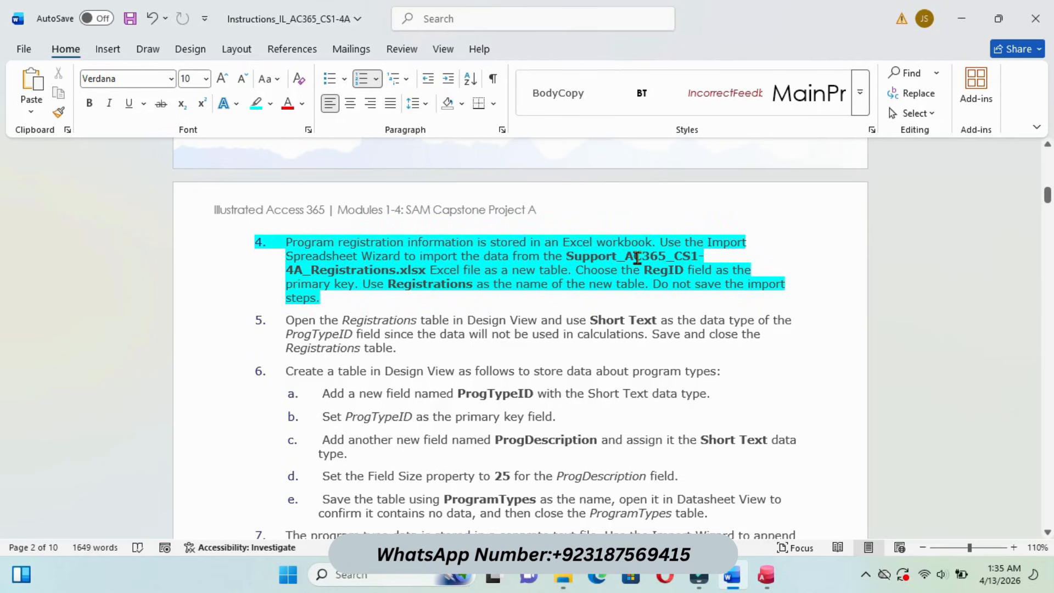
- Copy the workbook name Support_AC365_CS1-4A_Registrations from step 4 of the instructions
drag(570, 256, 388, 278)
click(573, 310)
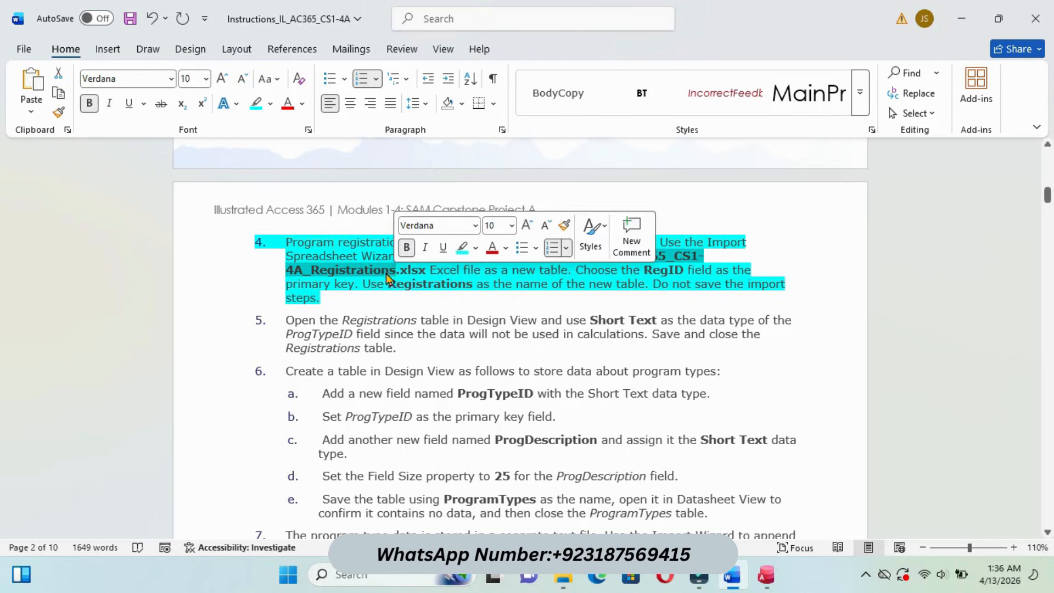
right_click(388, 277)
click(431, 244)
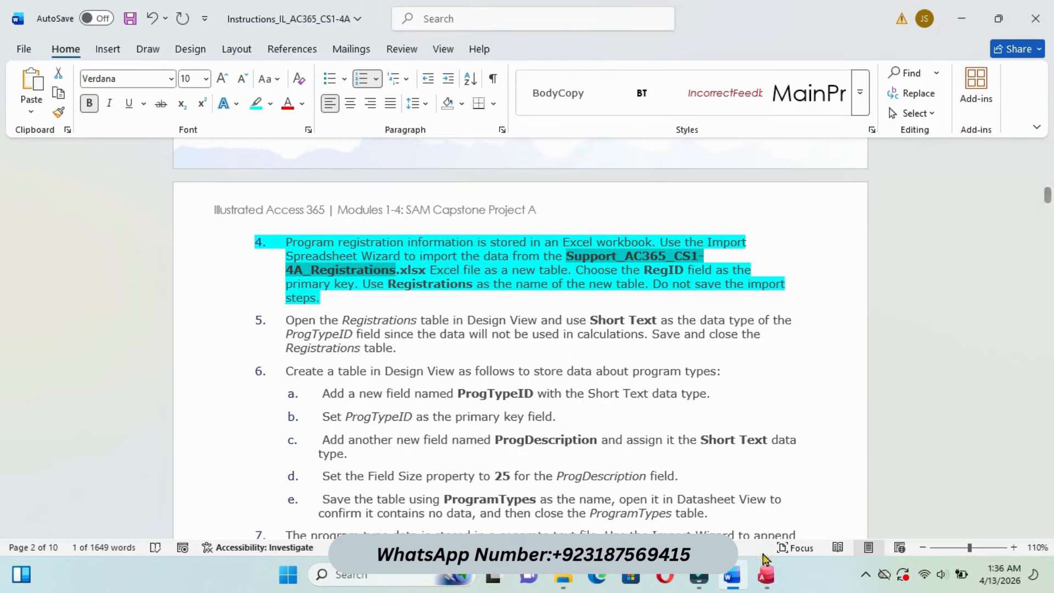
- Switch to Access and start importing external data from an Excel file
click(766, 574)
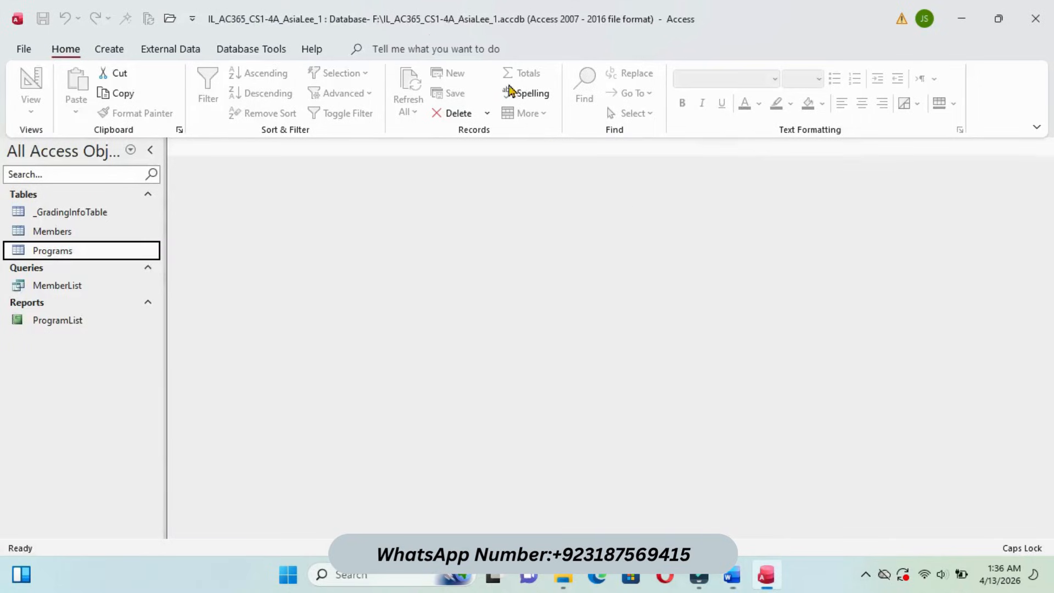
click(184, 50)
click(52, 112)
mouse_move(153, 141)
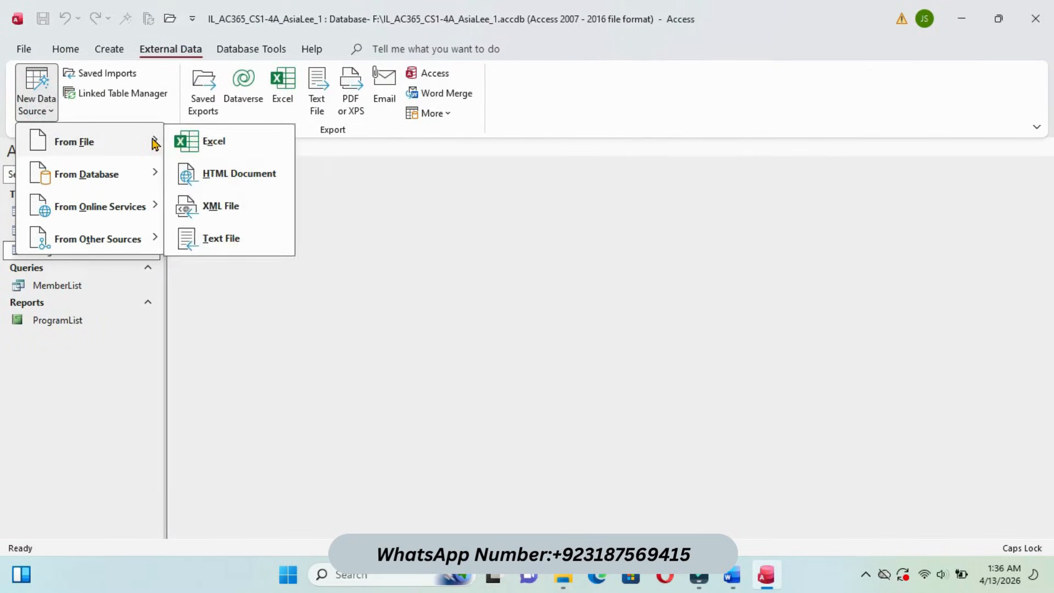
click(219, 148)
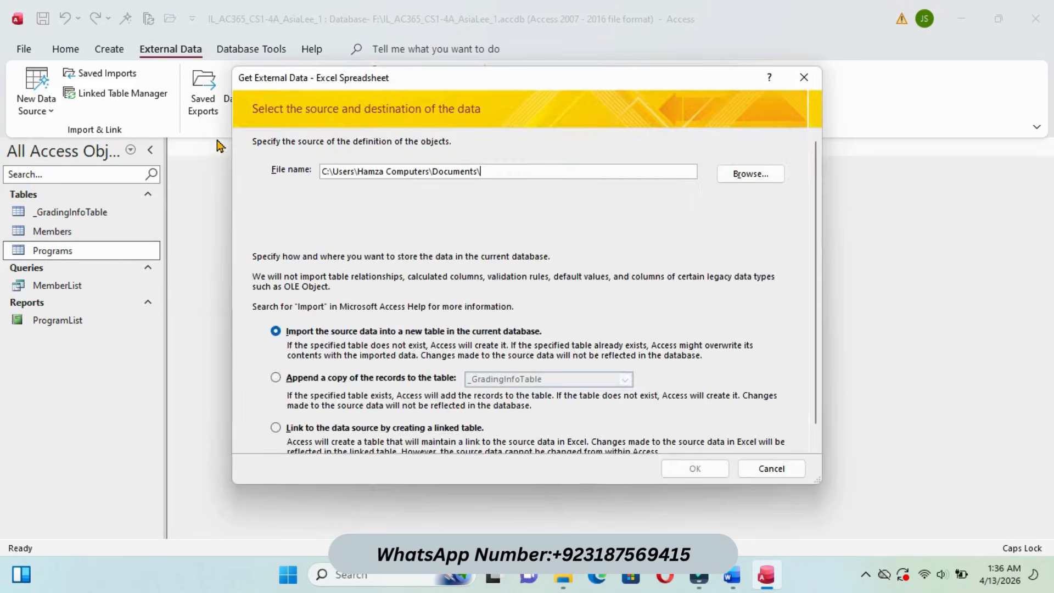
- Search drive D: for the copied workbook name and choose Support_AC365_CS1-4A_Registrations.xlsx as the import source
click(750, 173)
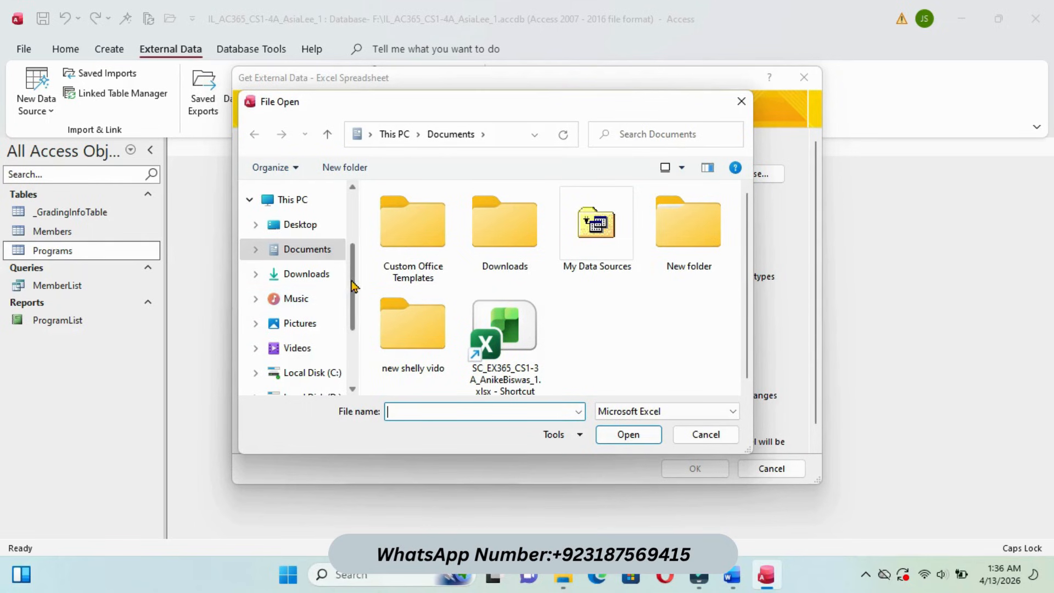
drag(352, 287, 351, 308)
click(312, 341)
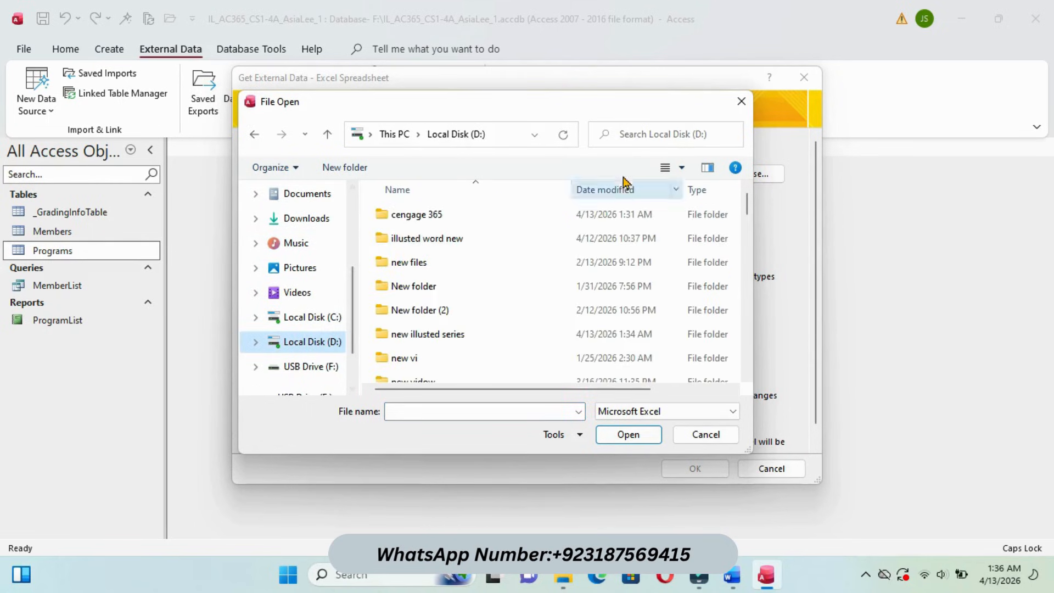
click(628, 134)
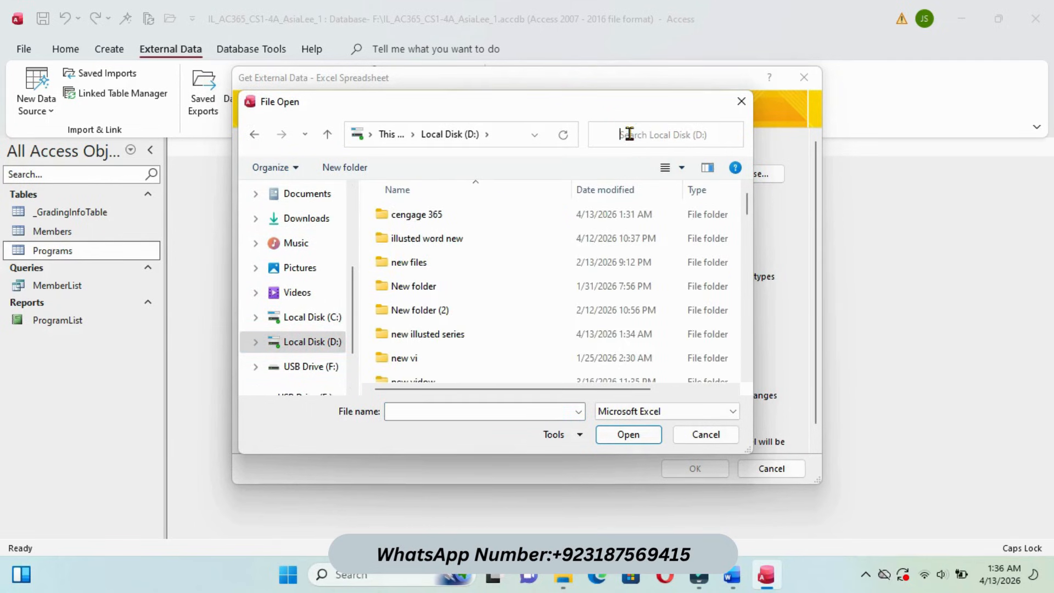
key(ctrl+v)
click(733, 134)
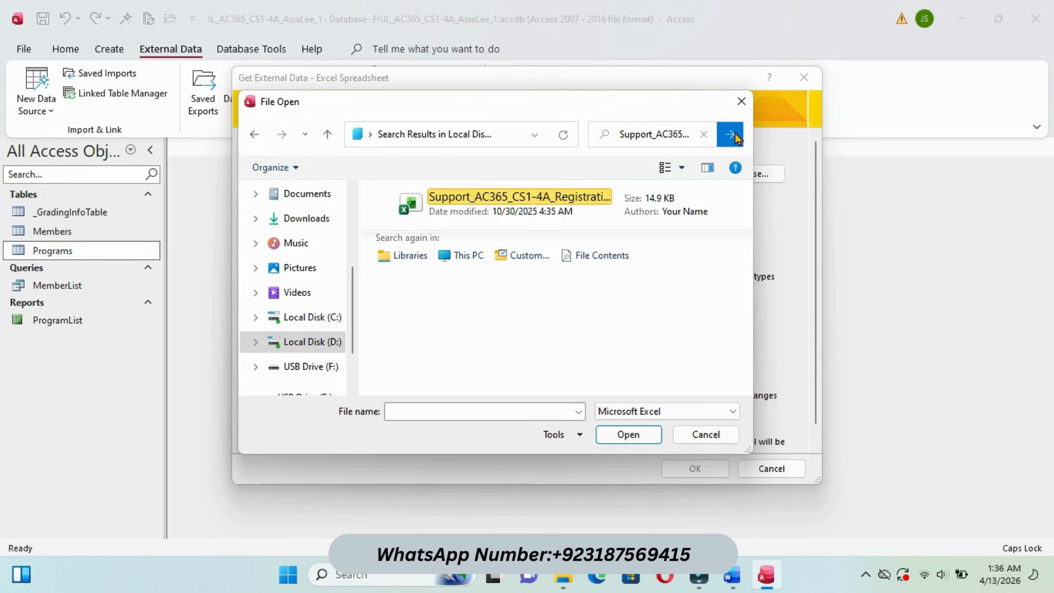
click(469, 198)
click(628, 434)
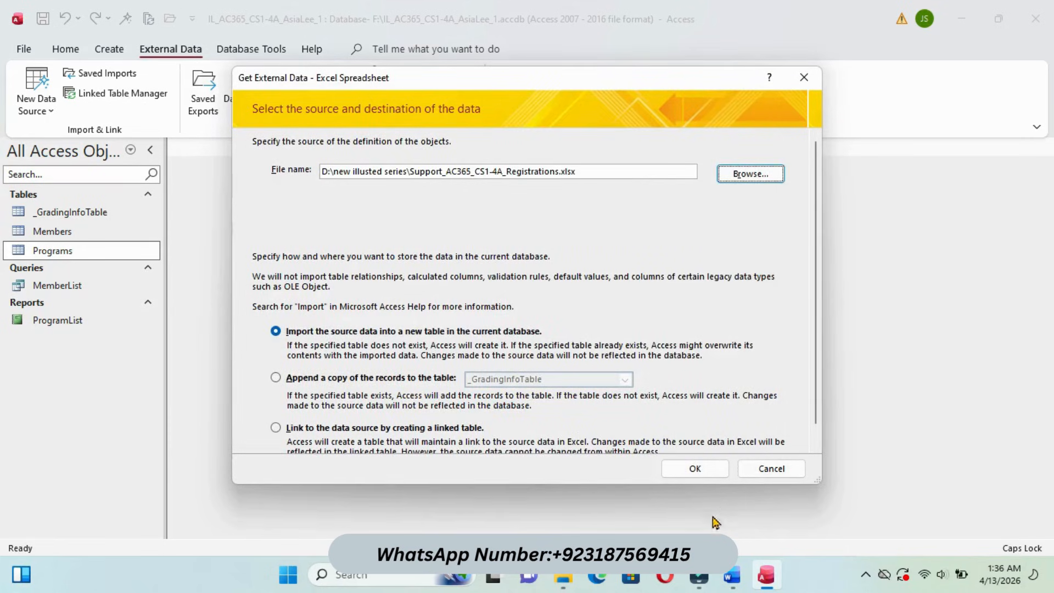
- Check step 4 in the Word instructions, then return to the Excel import dialog in Access
click(732, 575)
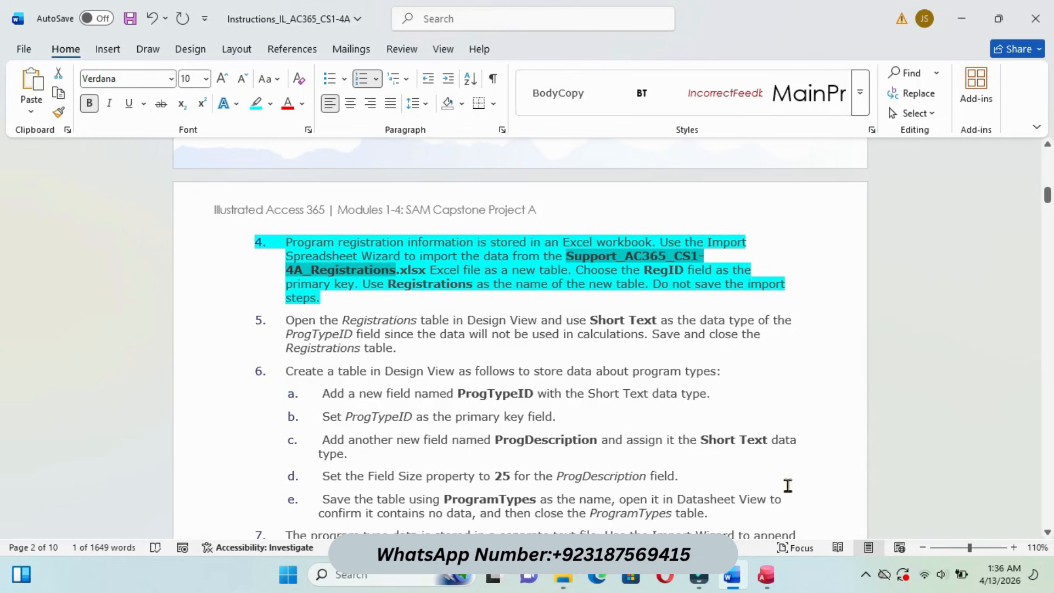
mouse_move(765, 575)
click(758, 502)
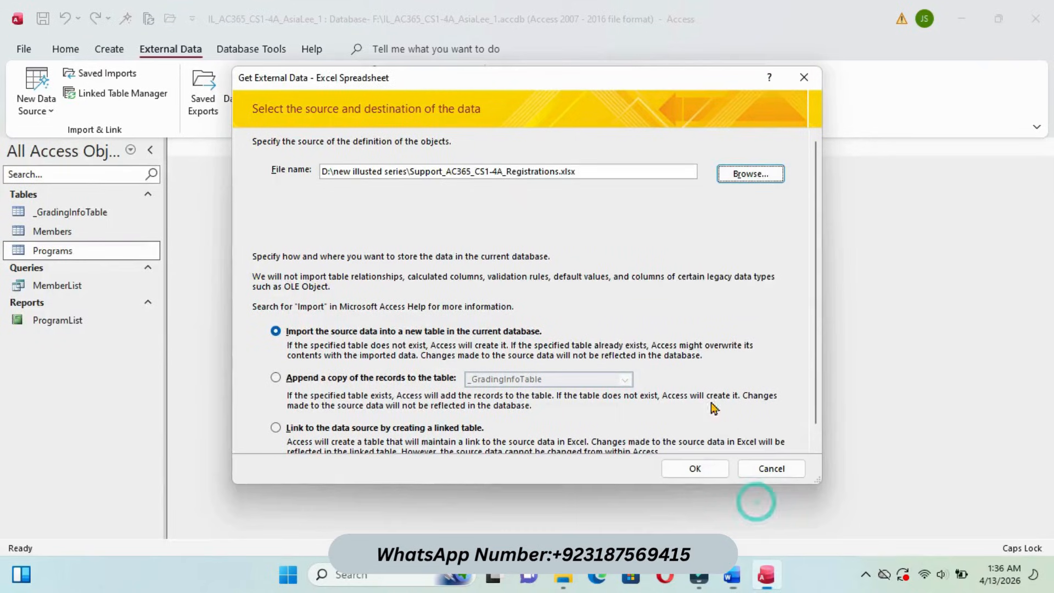
click(275, 378)
click(624, 379)
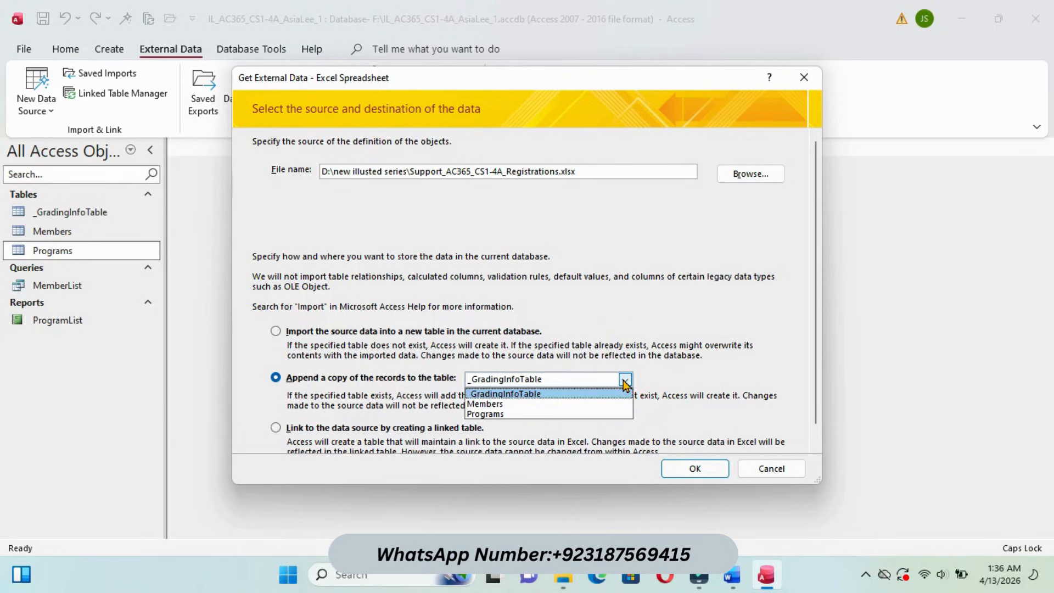
click(278, 336)
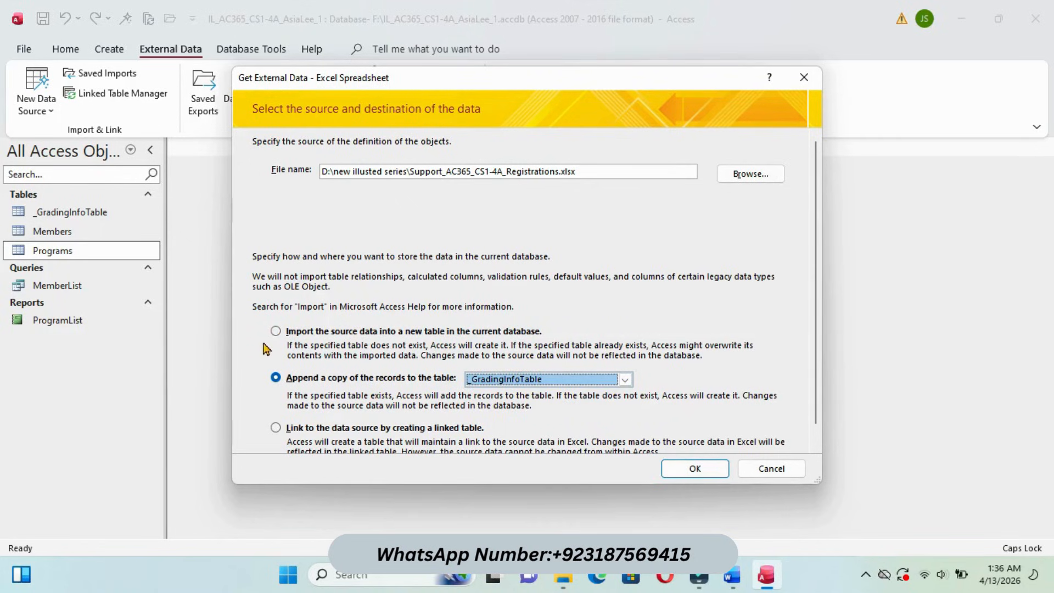
click(275, 331)
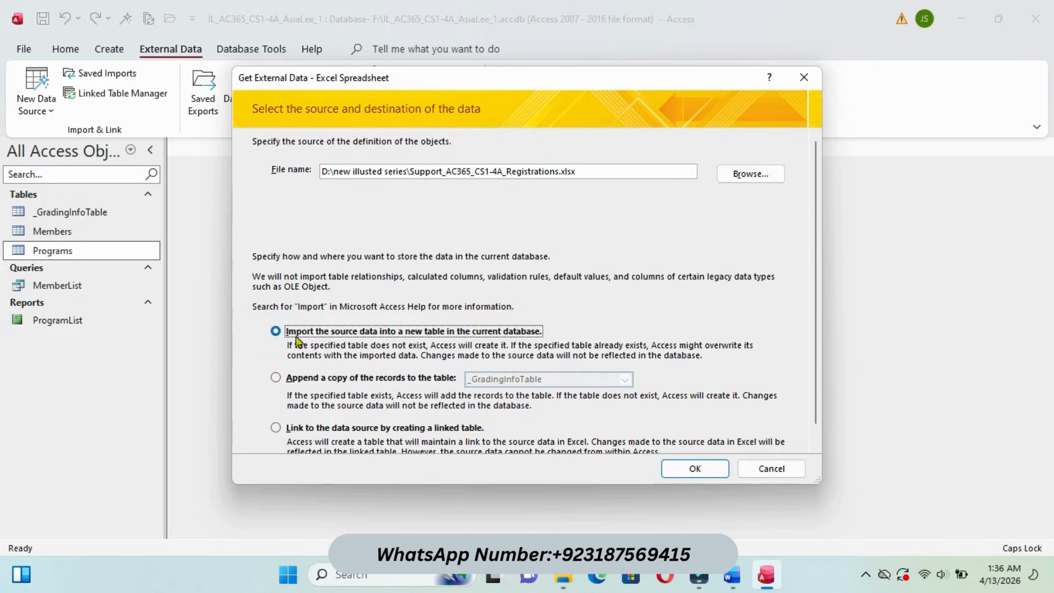
- Set up the import into a new table with first-row column headings, the default field options and an Access-added primary key
click(701, 466)
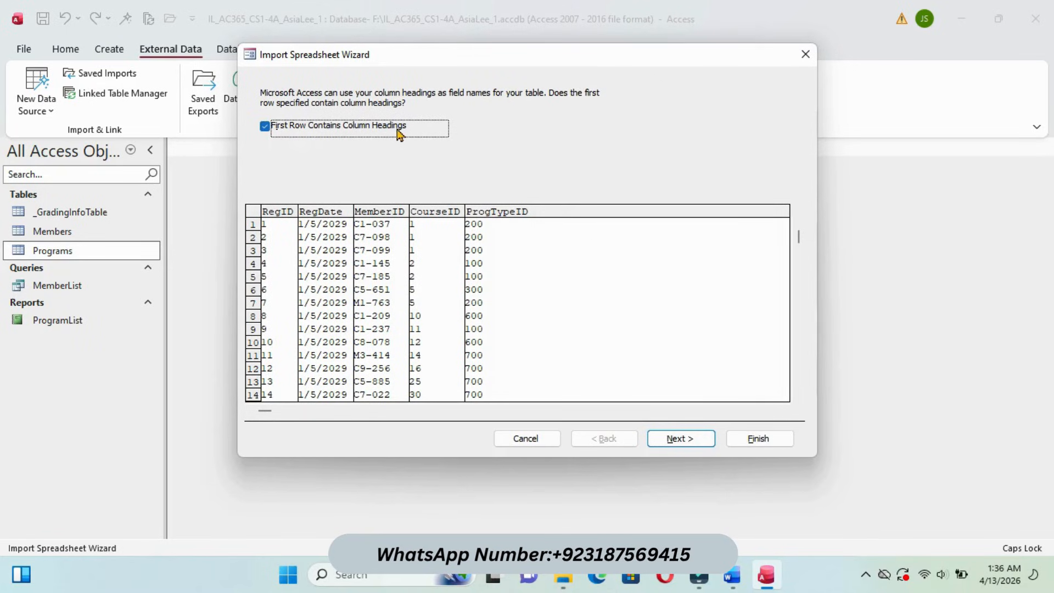
click(680, 438)
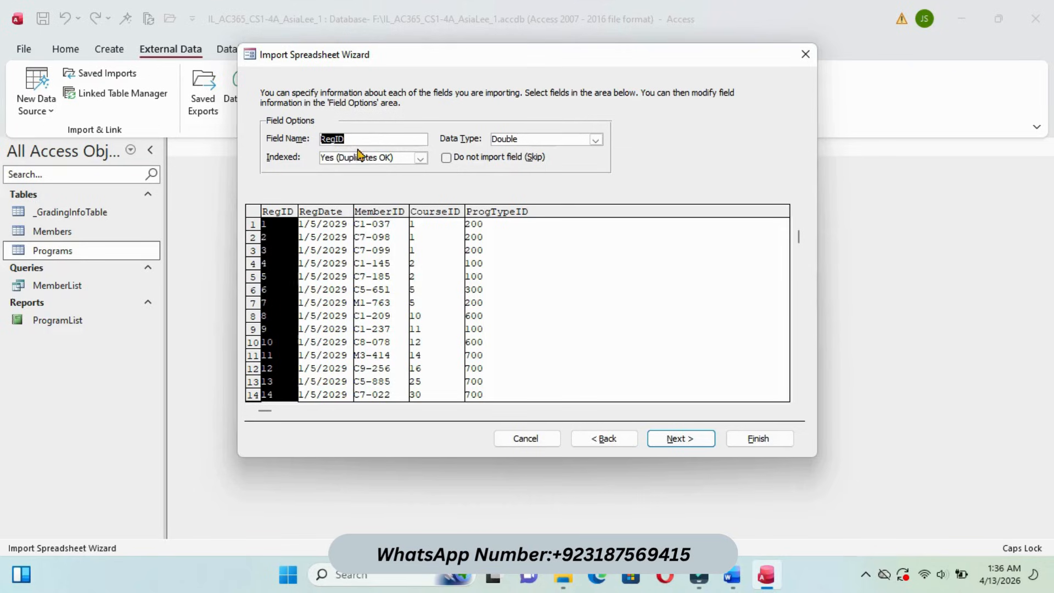
click(682, 439)
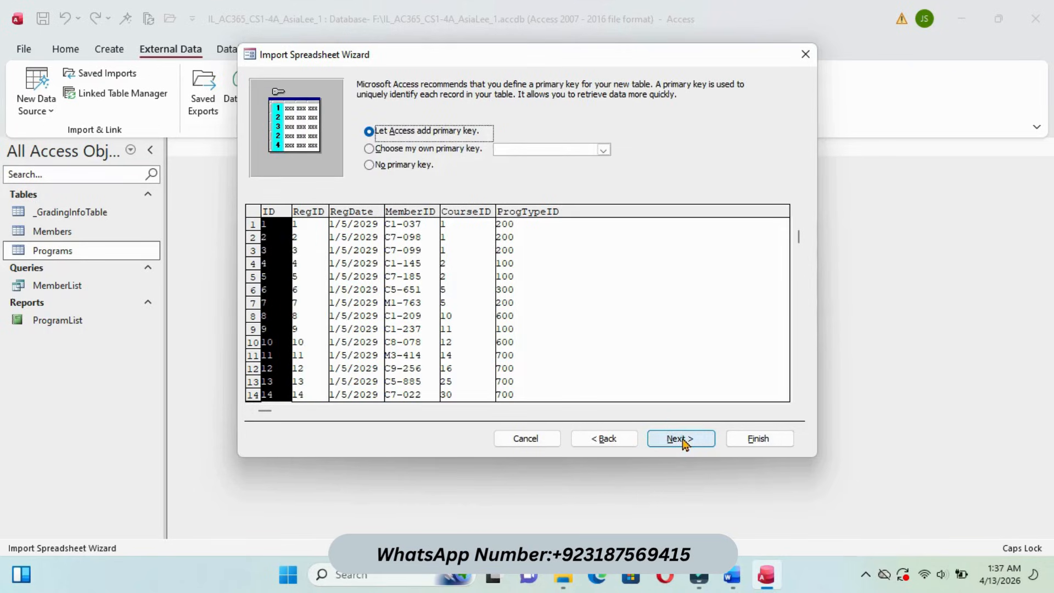
click(681, 437)
- Switch to the Word instructions and copy the table name Registrations from step 4
mouse_move(732, 574)
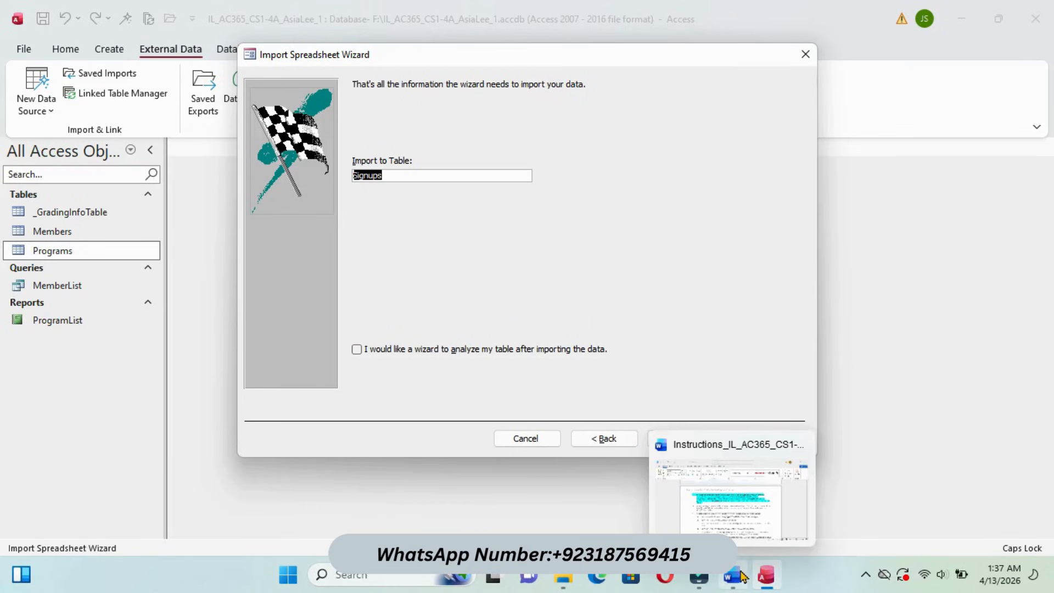
click(733, 508)
drag(388, 285, 472, 286)
right_click(467, 285)
click(496, 243)
- Back in Access, name the new table Registrations and finish the import without saving the import steps
mouse_move(765, 574)
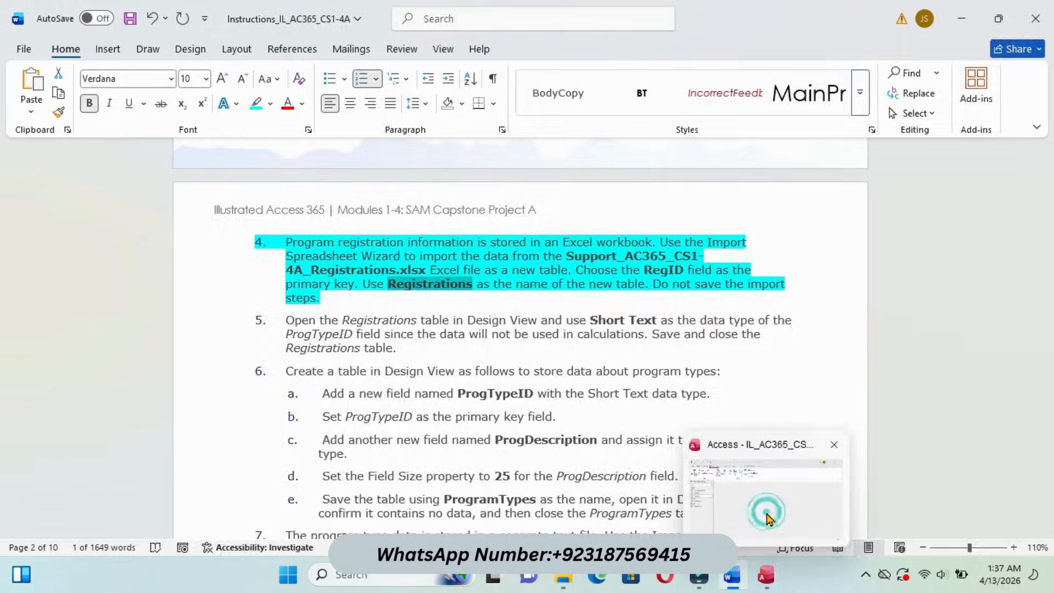
click(764, 513)
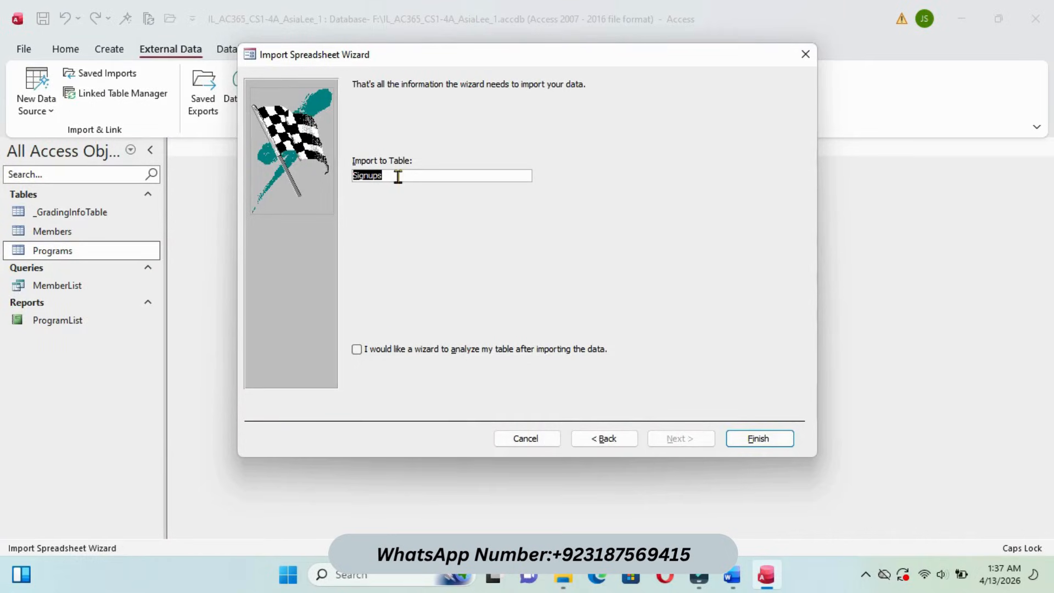
key(ctrl+v)
click(759, 439)
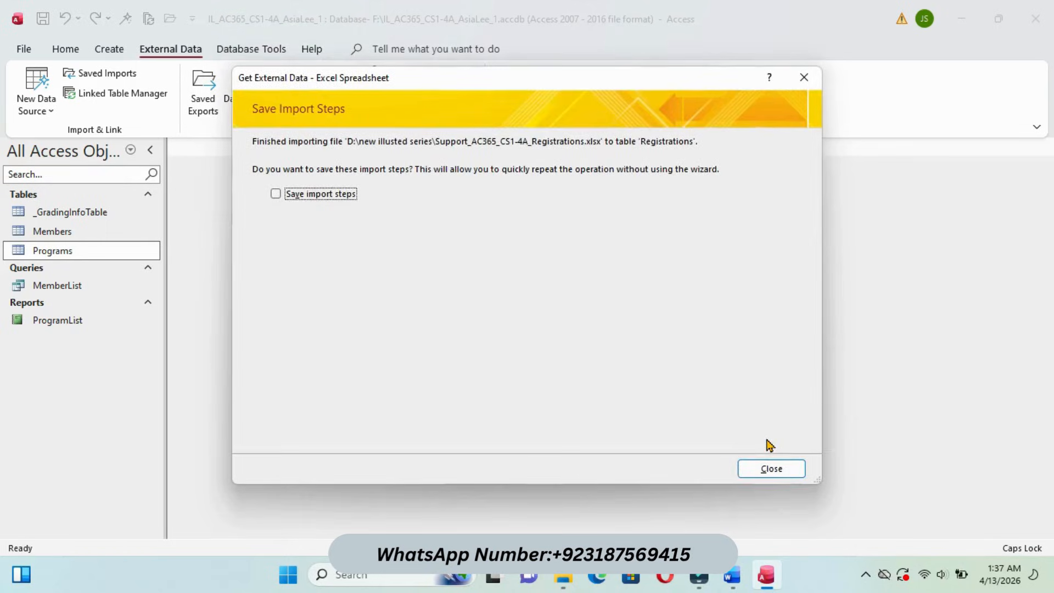
click(771, 469)
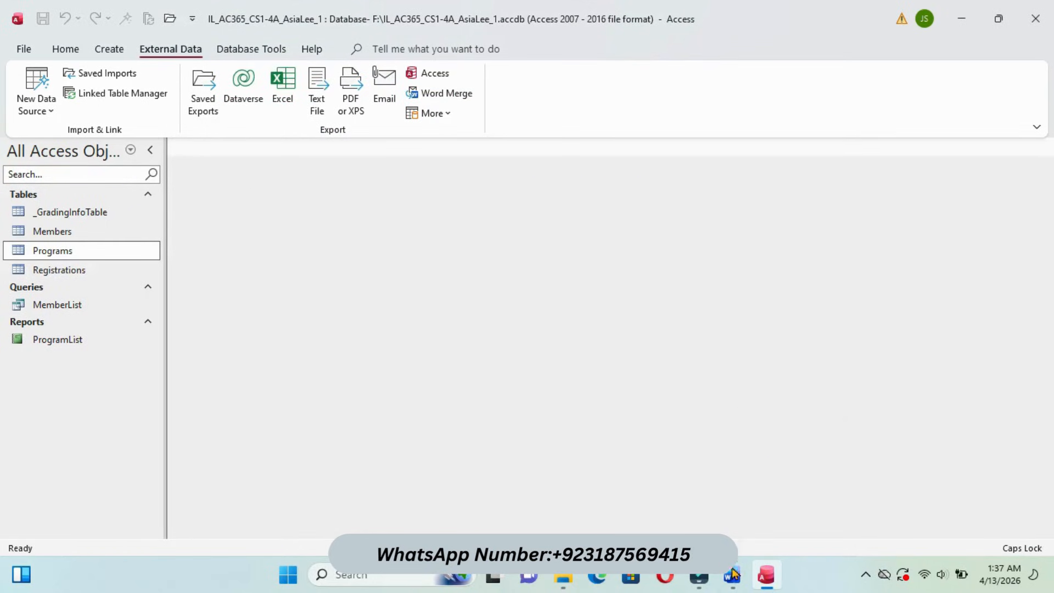
- Switch to the Word instructions and highlight step 5, about the ProgTypeID data type, in turquoise
mouse_move(732, 575)
click(729, 483)
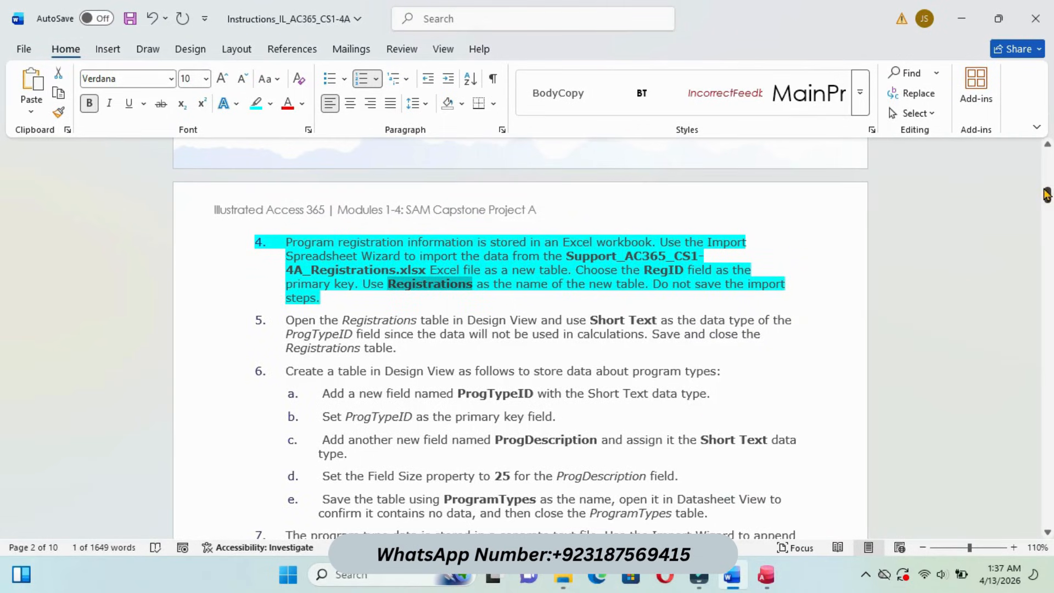
drag(1046, 194, 1047, 200)
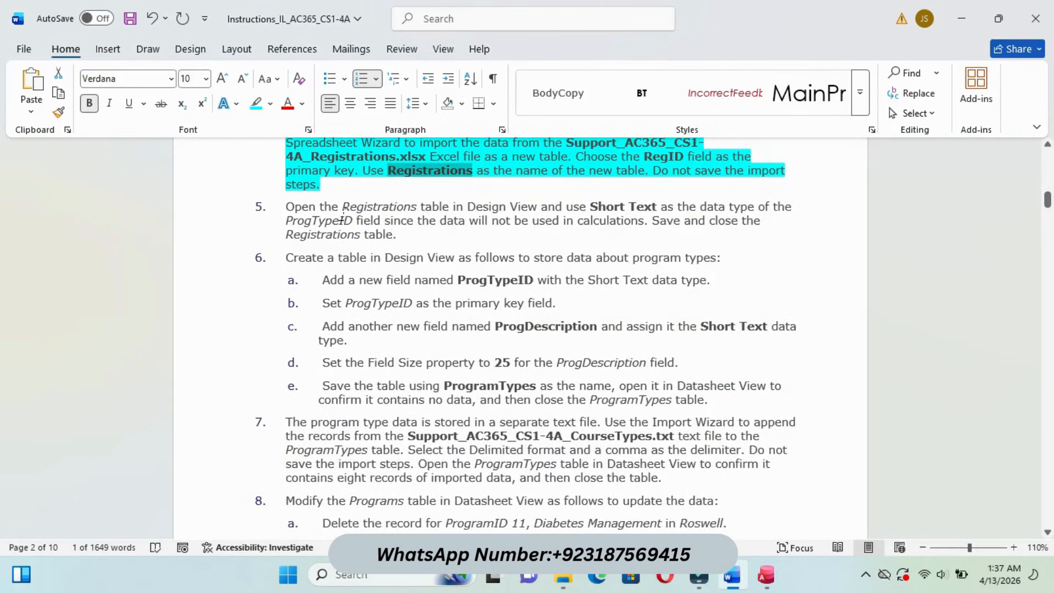
drag(287, 206, 400, 237)
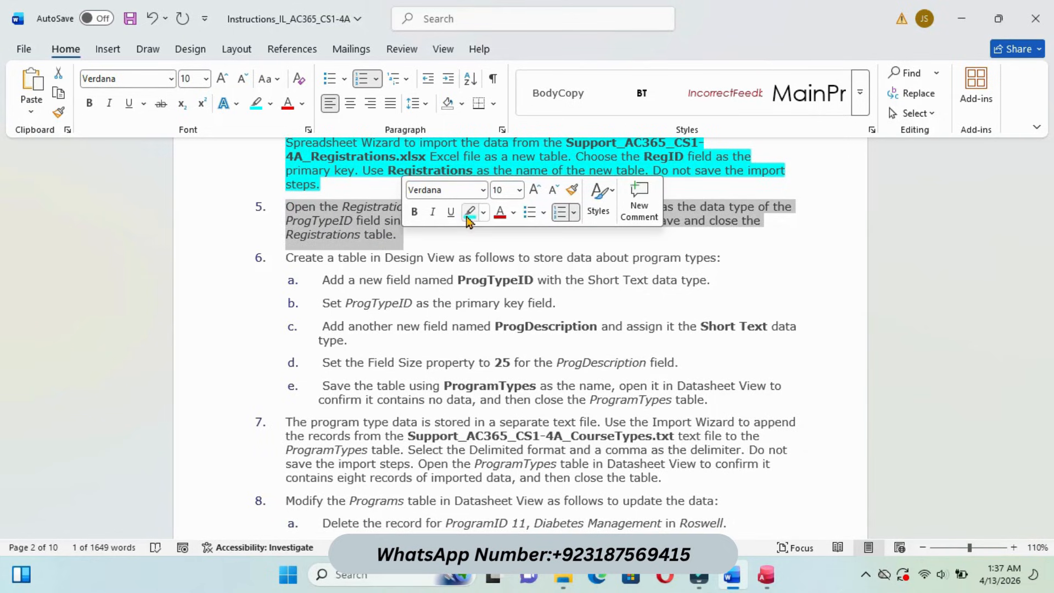
click(469, 213)
click(471, 237)
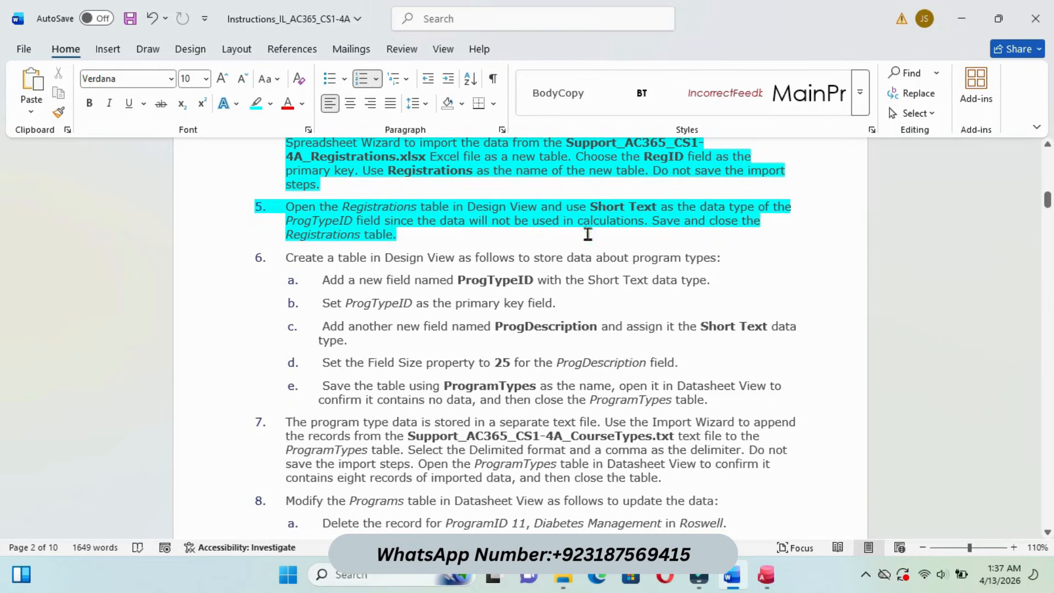
- Switch to Access, open the Registrations table in Design View and set the ProgTypeID data type to Short Text
mouse_move(766, 574)
click(746, 507)
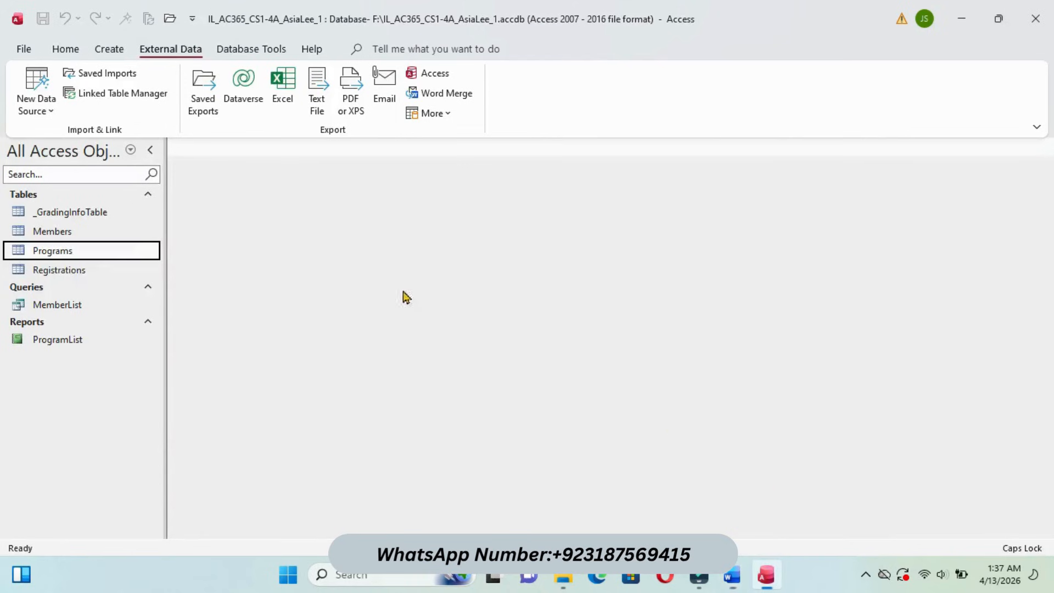
right_click(91, 271)
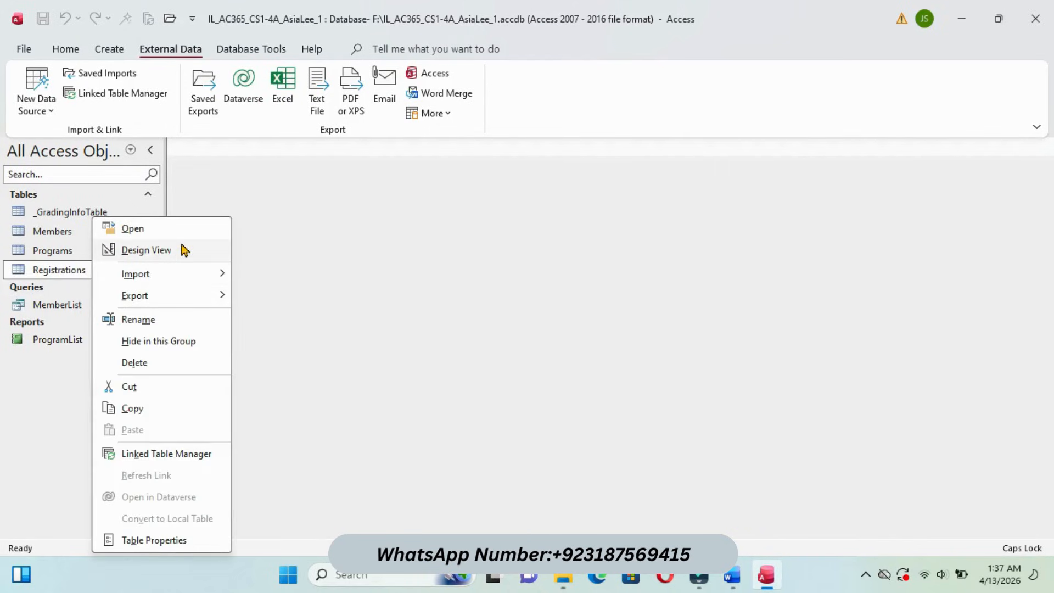
click(175, 251)
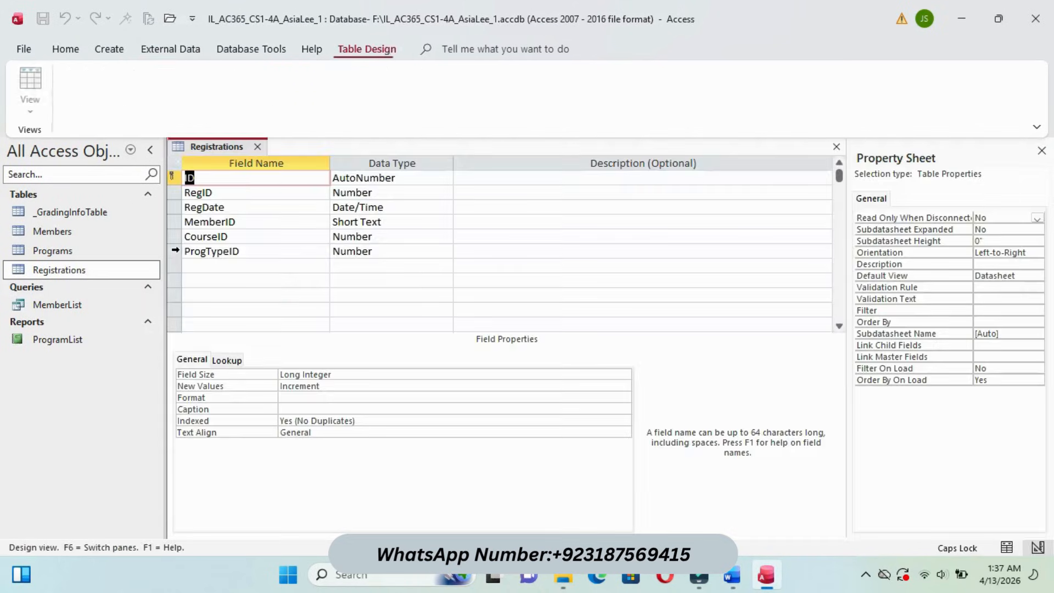
click(289, 251)
click(404, 252)
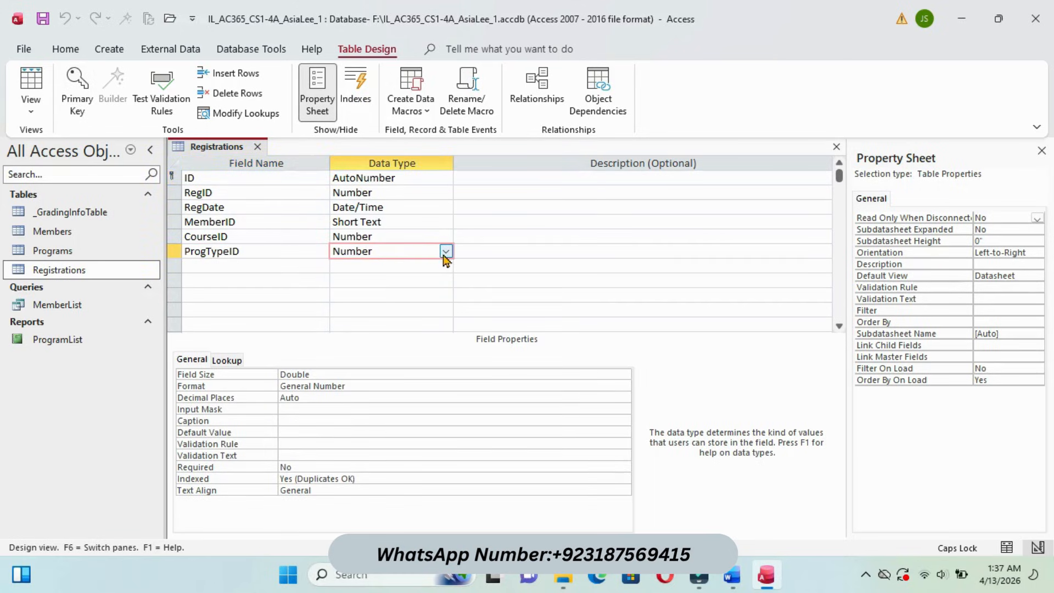
click(446, 252)
click(378, 266)
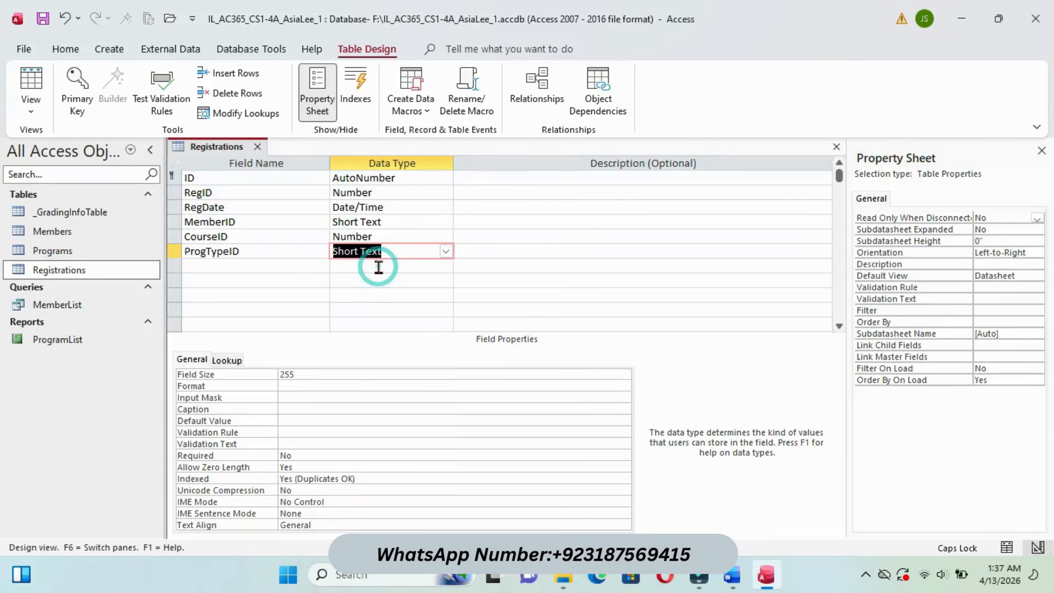
- Save and close the Registrations table
right_click(227, 151)
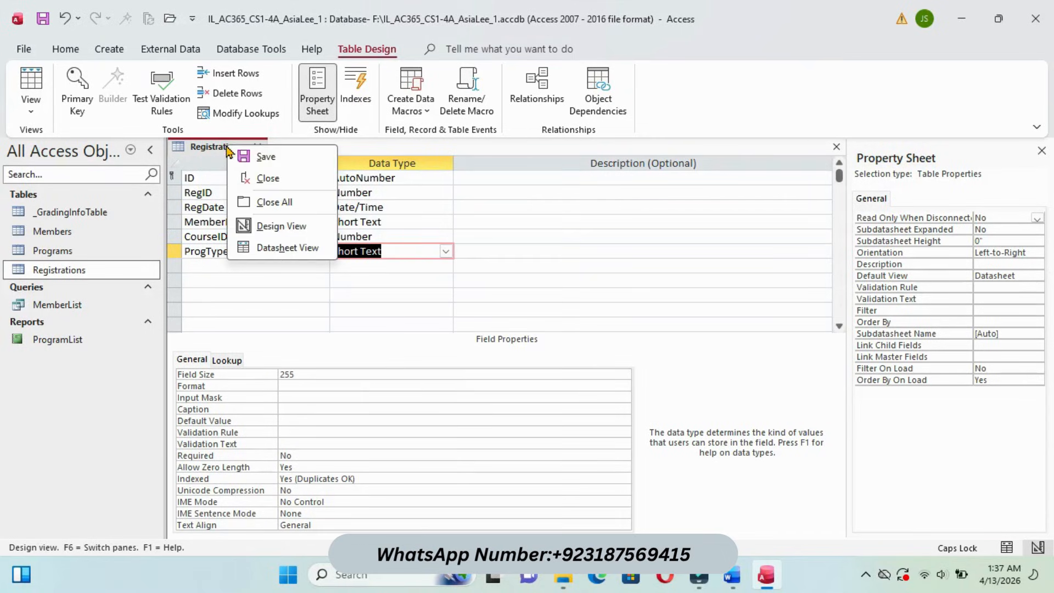
click(265, 155)
right_click(224, 151)
click(266, 180)
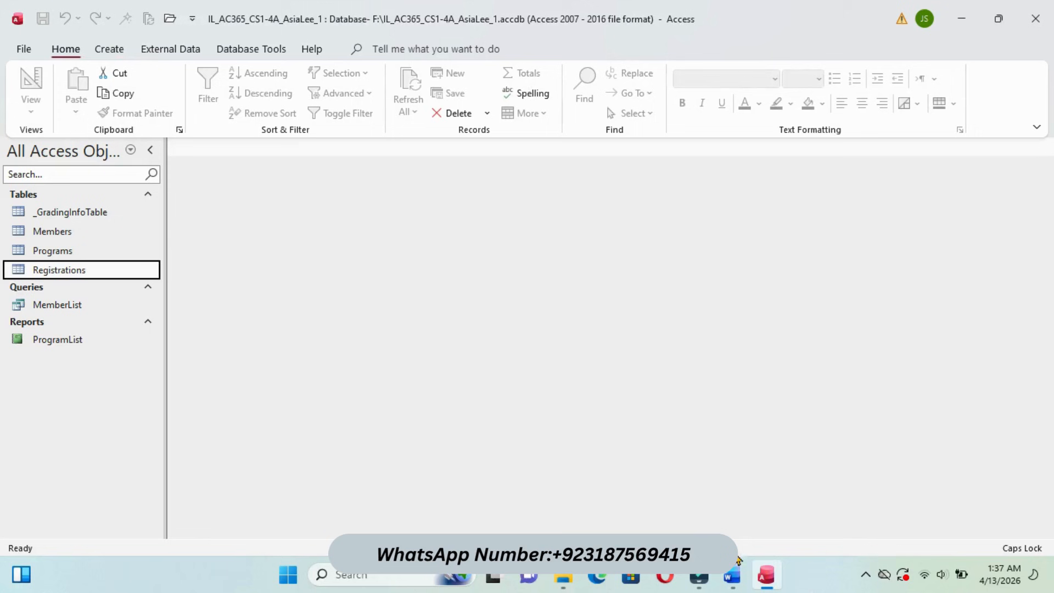
- Switch to the Word instructions and highlight the main line of step 6, about creating a program types table, in turquoise
mouse_move(732, 574)
click(712, 488)
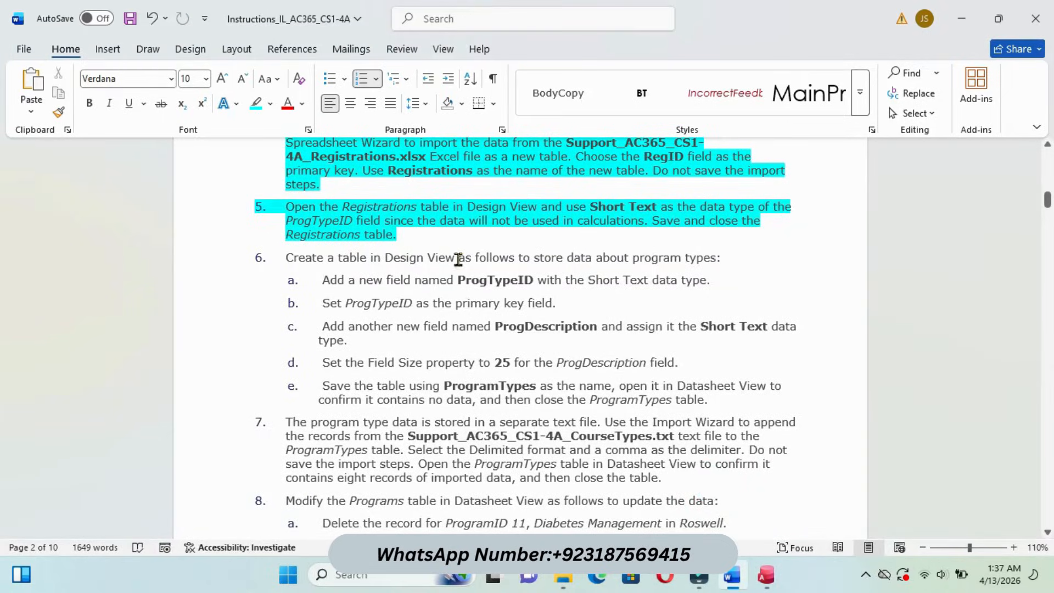
drag(285, 257, 725, 269)
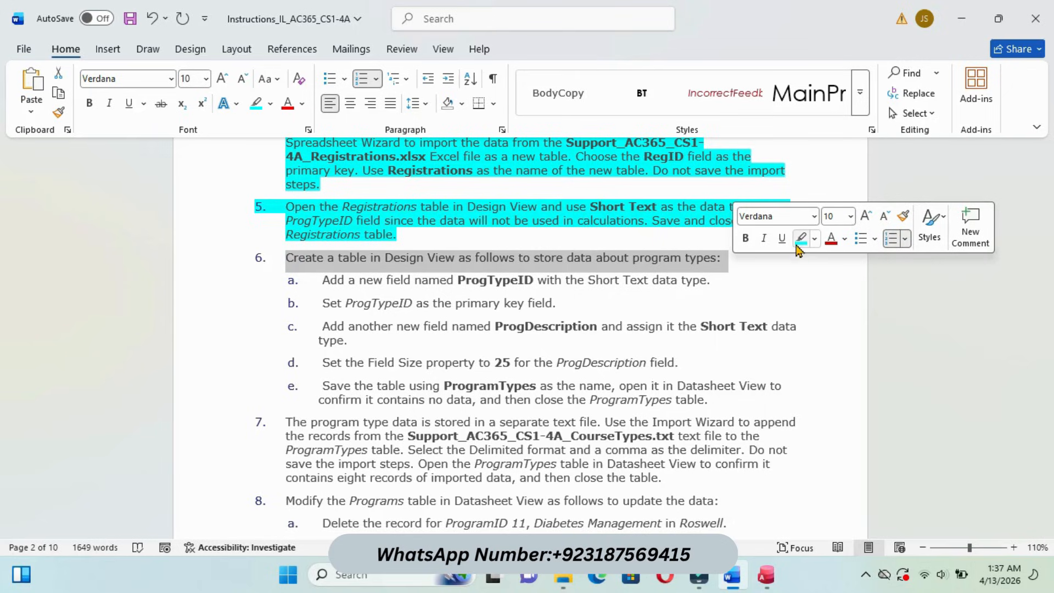
click(801, 239)
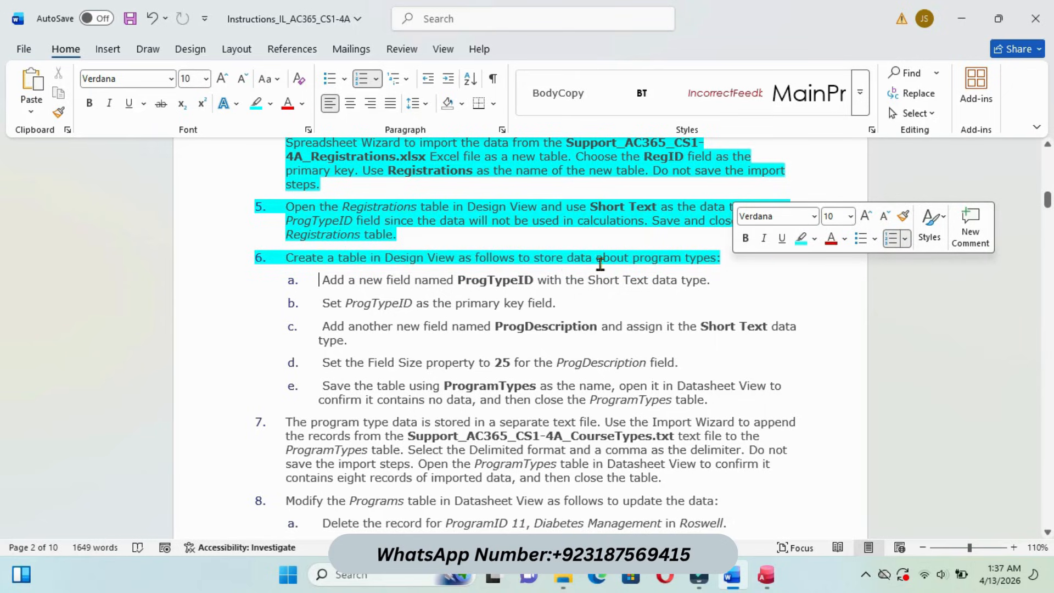
- Switch to Access and create a new blank table in Design View
mouse_move(765, 575)
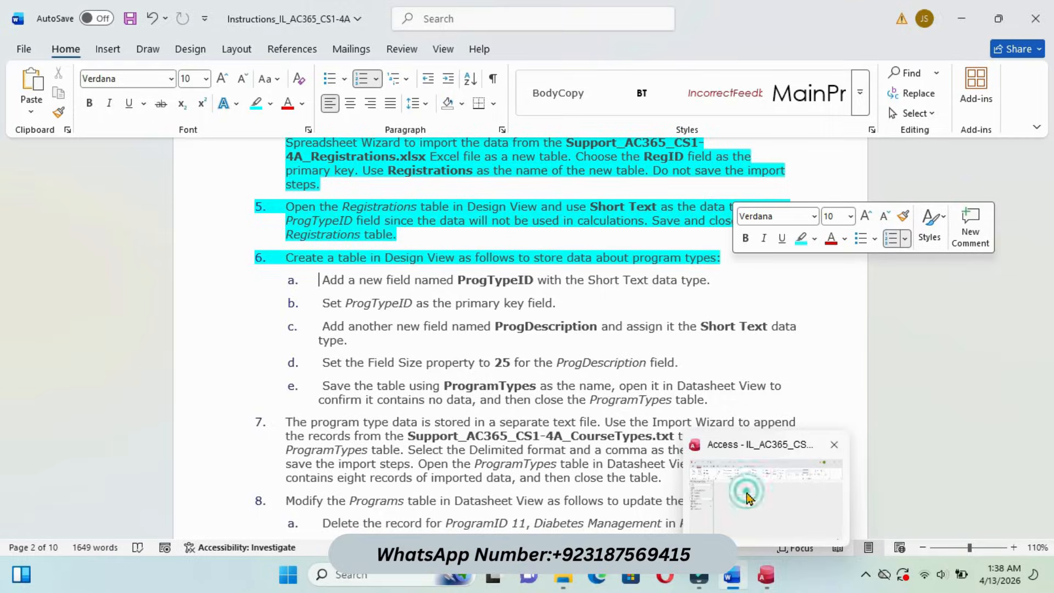
click(746, 487)
click(109, 51)
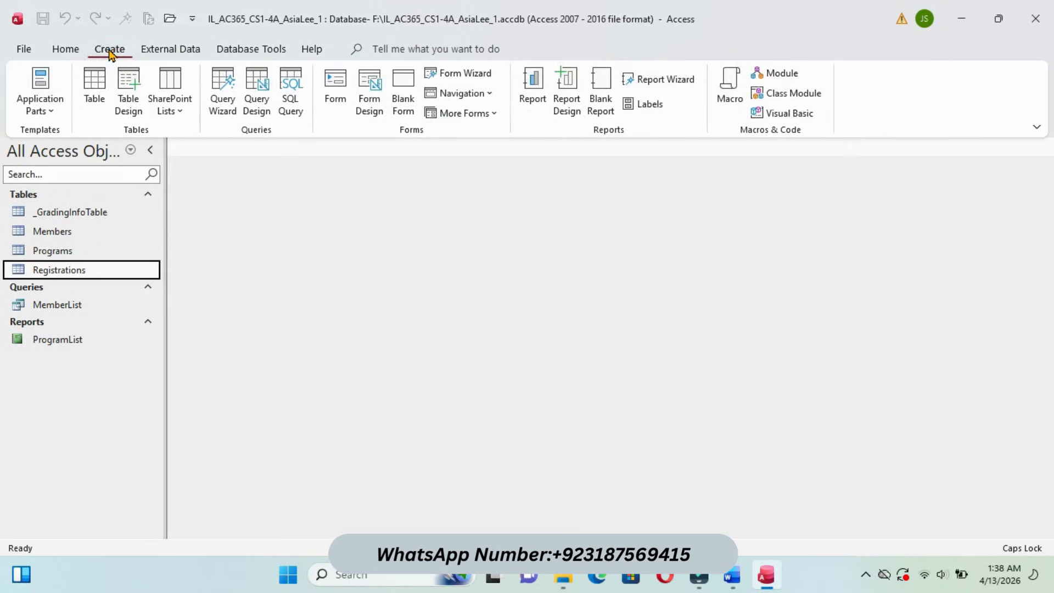
click(128, 90)
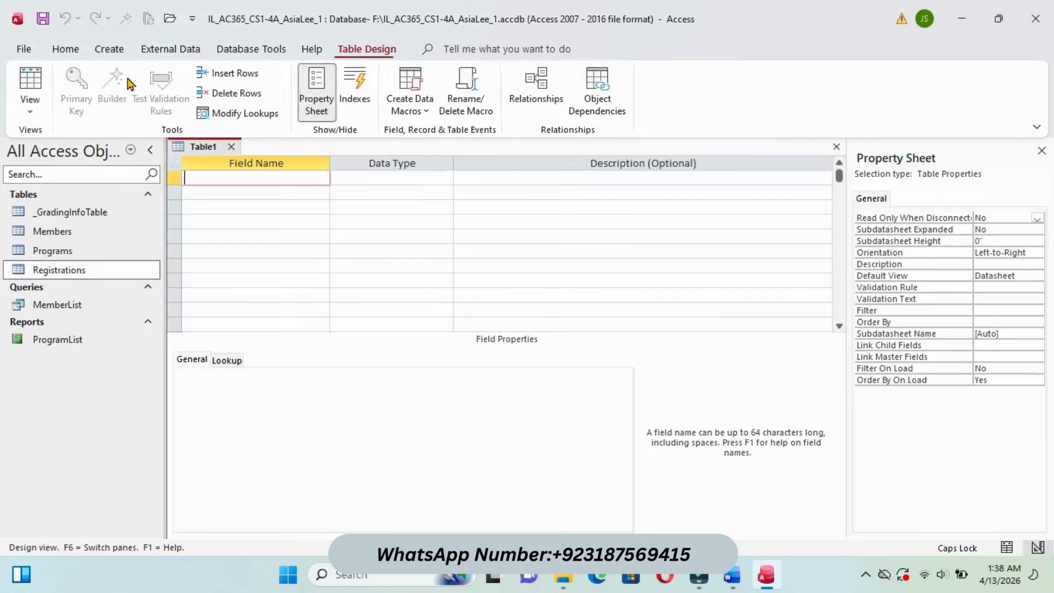
- Switch to the Word instructions, highlight step 6a in turquoise and copy the field name ProgTypeID from it
mouse_move(732, 575)
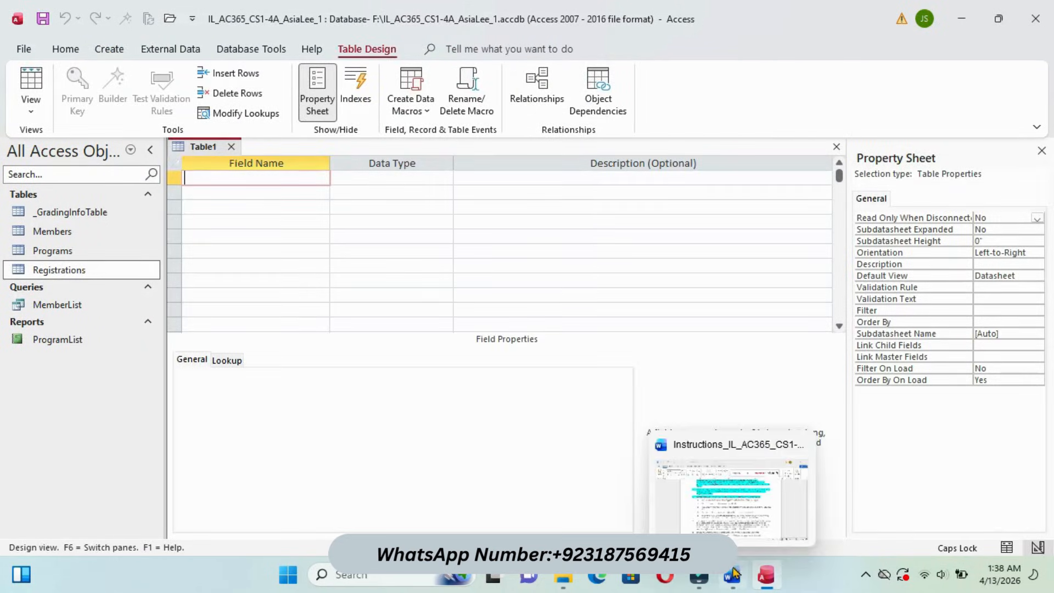
click(730, 491)
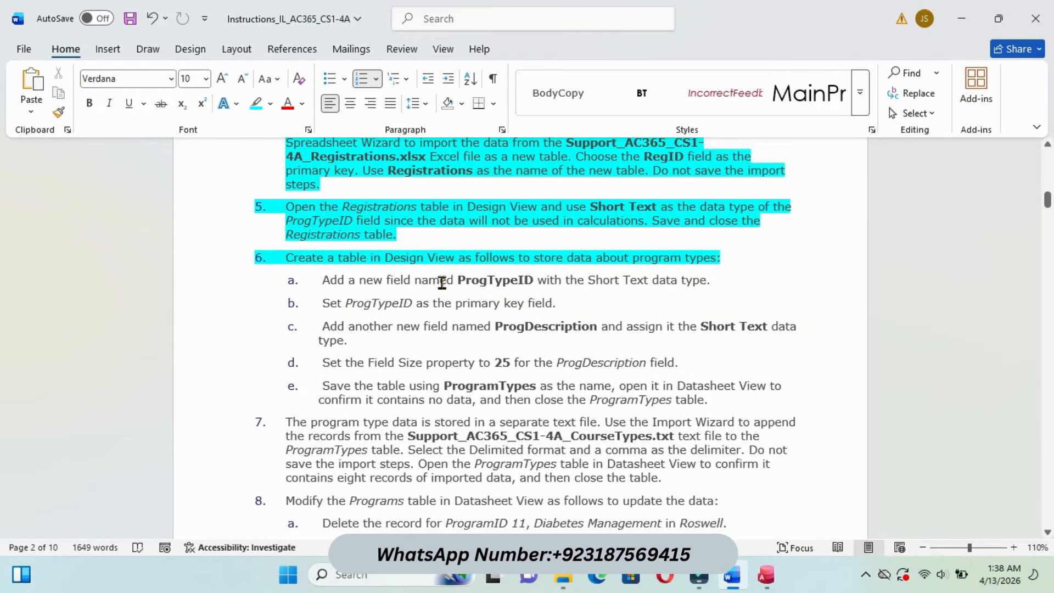
drag(323, 280, 730, 281)
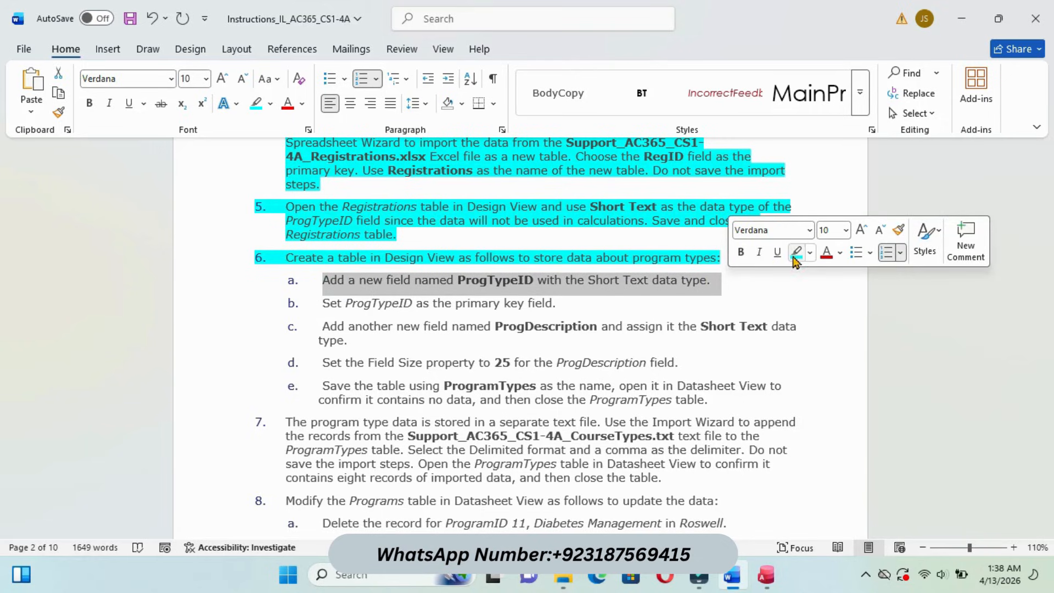
click(795, 254)
drag(460, 281, 529, 281)
right_click(528, 285)
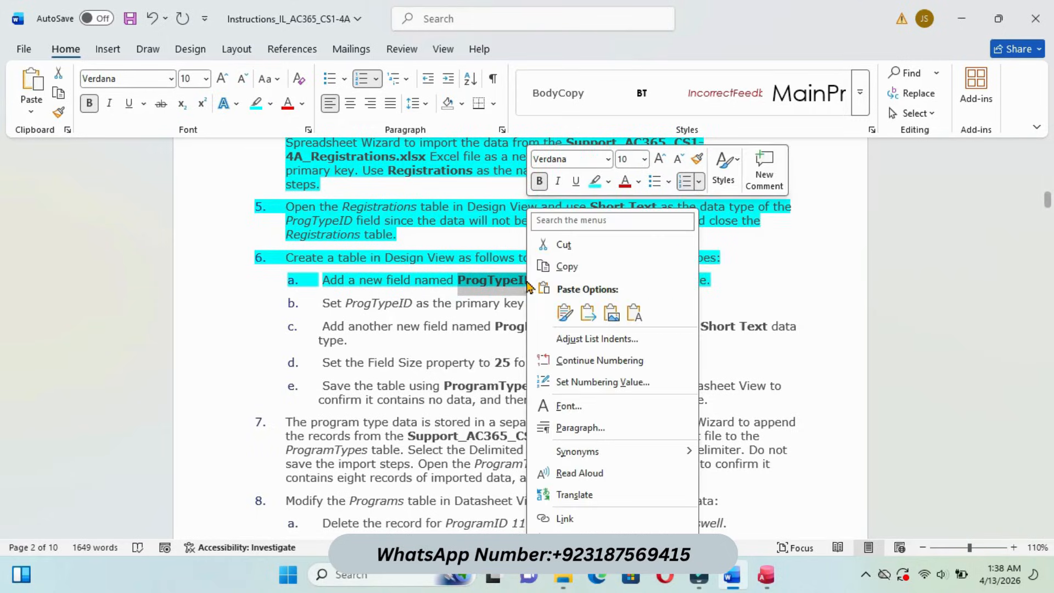
click(566, 266)
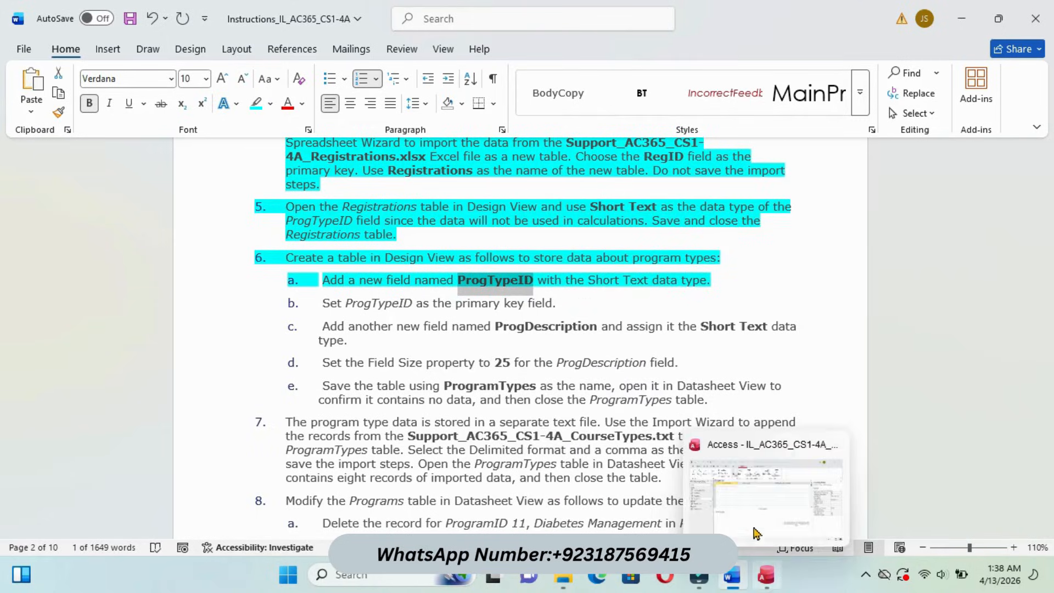
- Switch to Access and add a ProgTypeID field with the Short Text data type to the new table, checking it against step 6a in Word
click(766, 575)
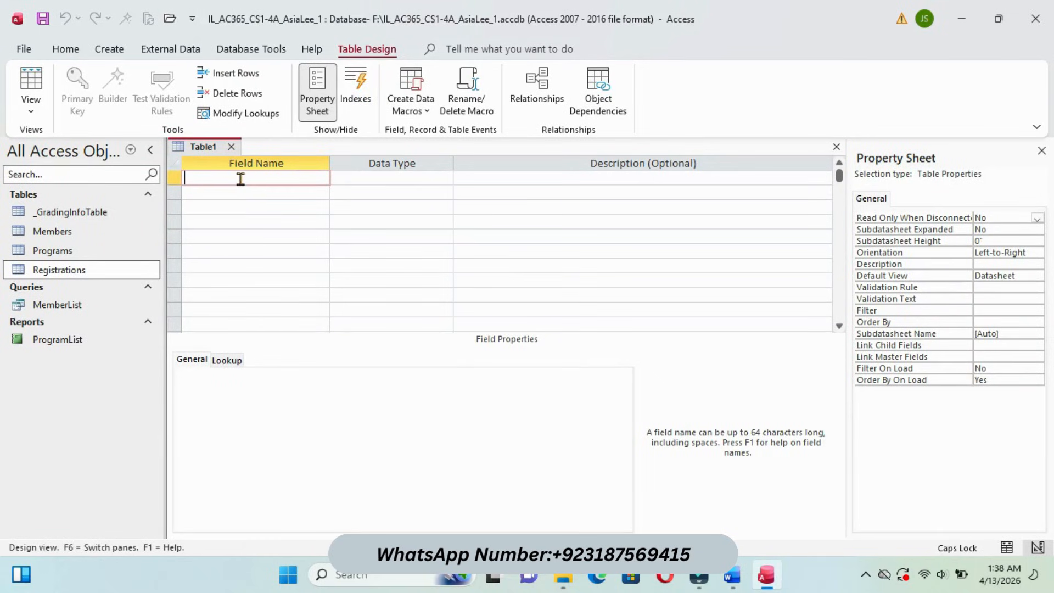
key(ctrl+v)
click(381, 183)
mouse_move(731, 574)
click(735, 484)
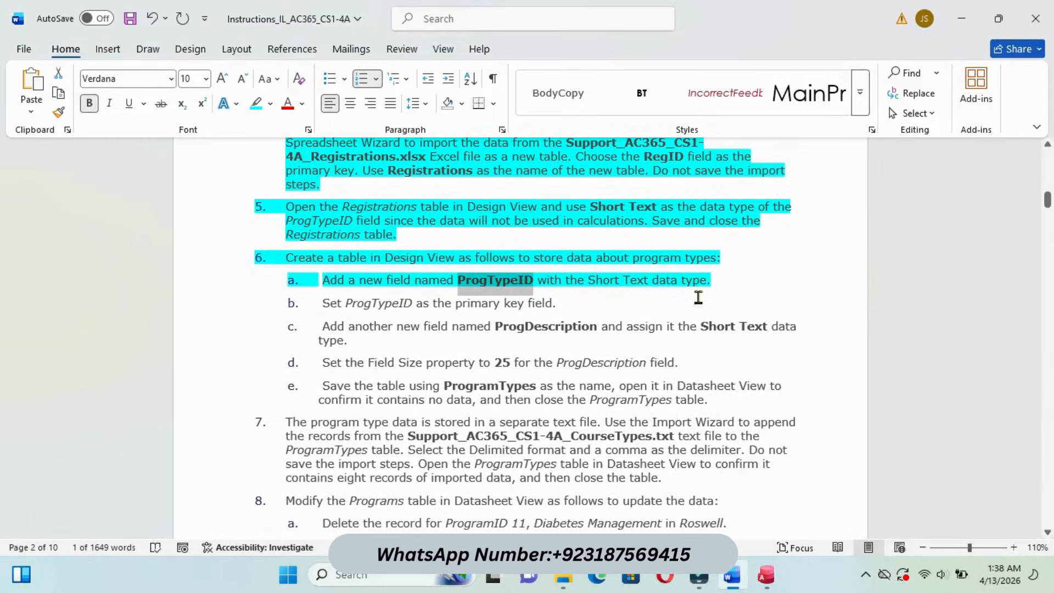
mouse_move(765, 575)
click(749, 483)
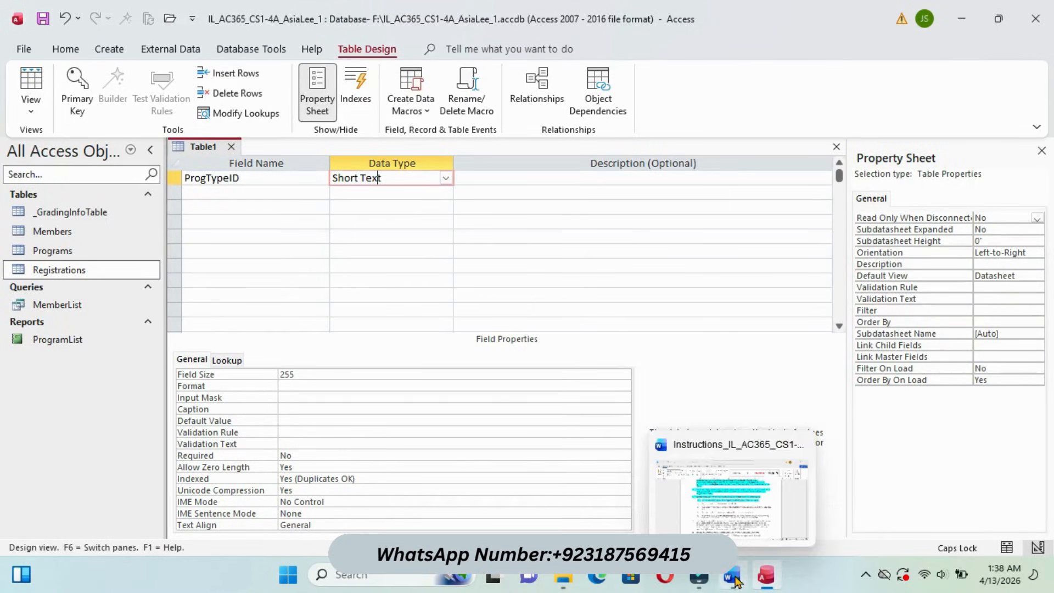
- Switch to the Word instructions and highlight step 6b, about the primary key field, in turquoise
click(734, 577)
drag(327, 303, 571, 306)
click(641, 280)
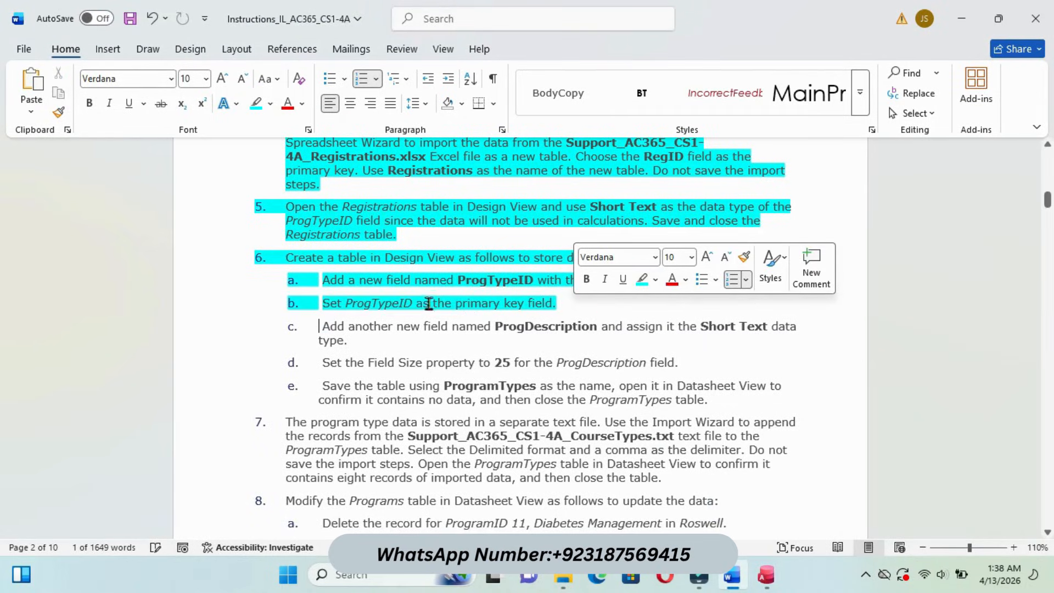
- Switch to Access and set ProgTypeID as the primary key of the new table
mouse_move(766, 575)
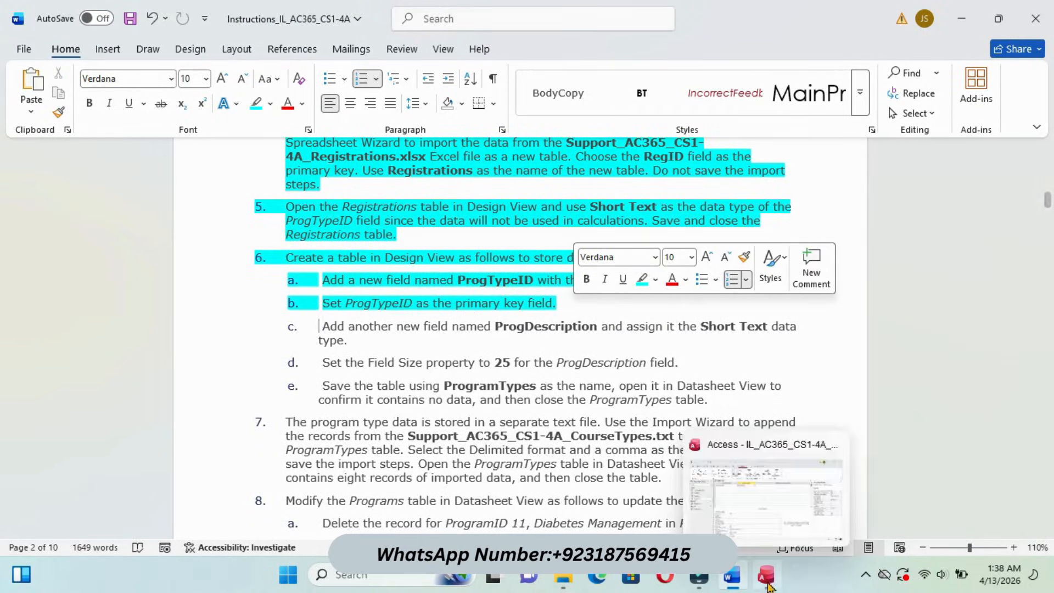
click(748, 506)
click(270, 179)
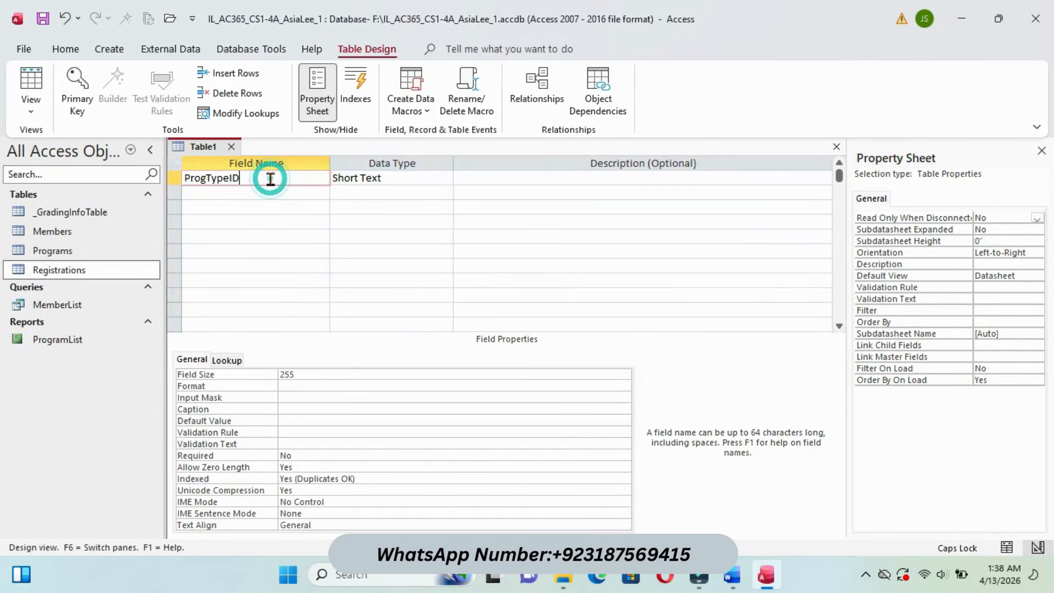
right_click(270, 179)
click(323, 188)
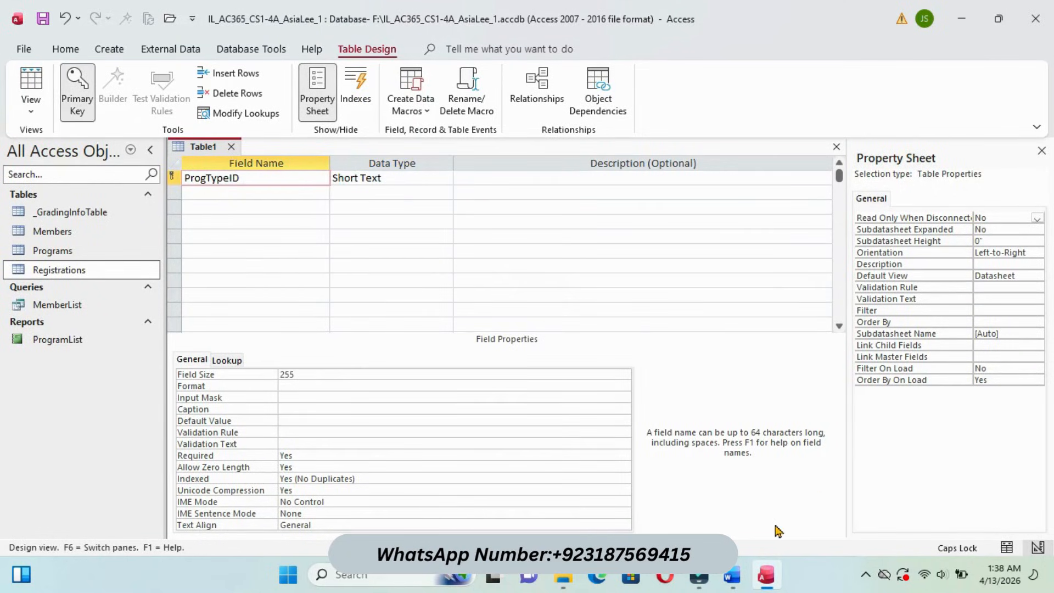
- Switch to the Word instructions, highlight step 6c in turquoise and copy the field name ProgDescription from it
mouse_move(732, 573)
click(733, 503)
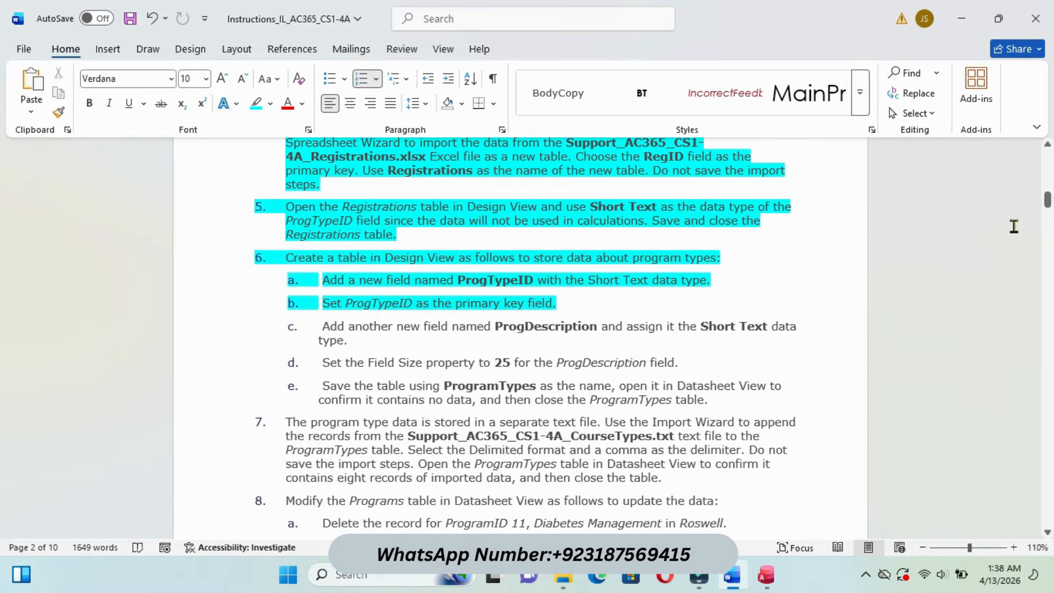
drag(1047, 200, 1047, 205)
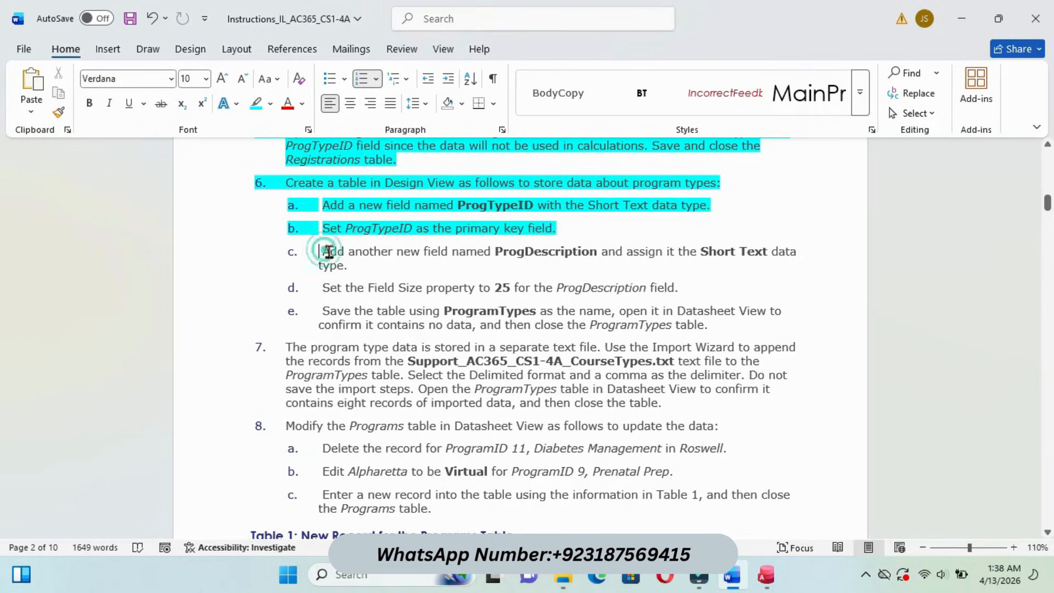
triple_click(325, 251)
click(418, 242)
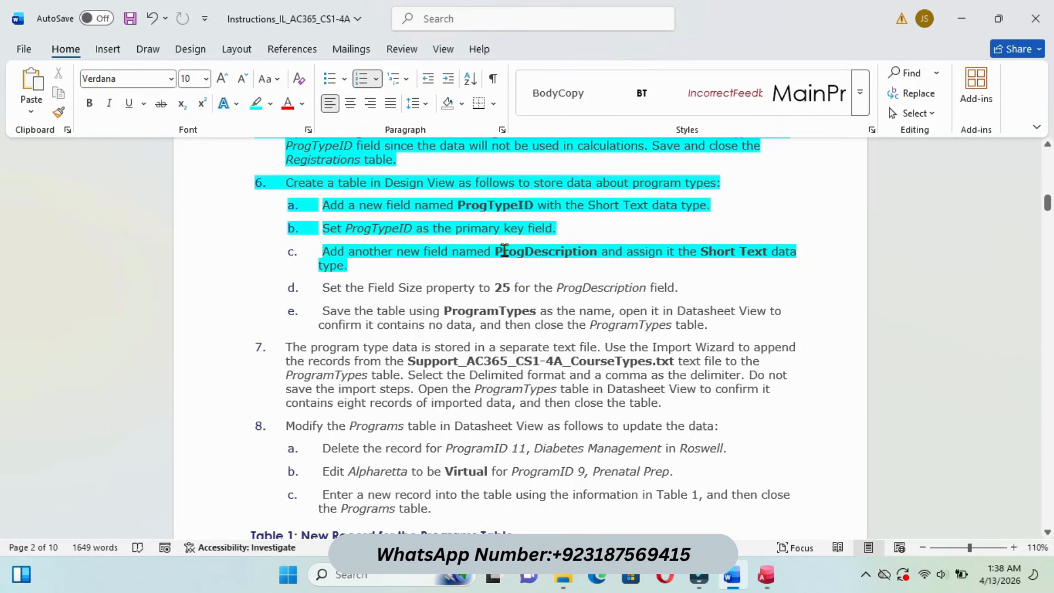
drag(496, 251, 580, 257)
right_click(580, 257)
click(616, 248)
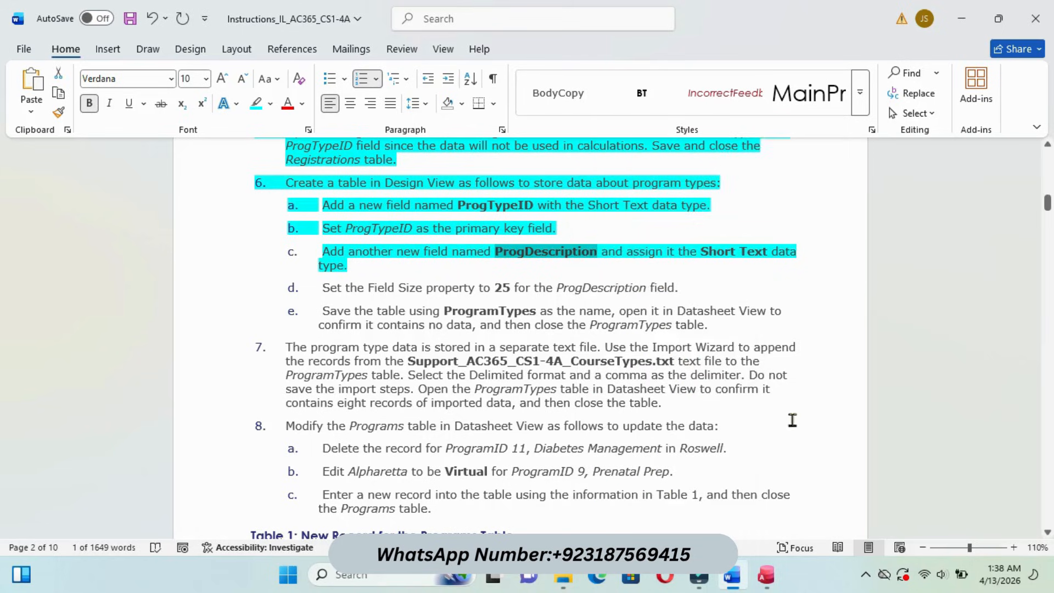
- Switch to Access and add a second field named ProgDescription with the Short Text data type
click(769, 571)
click(225, 193)
key(ctrl+v)
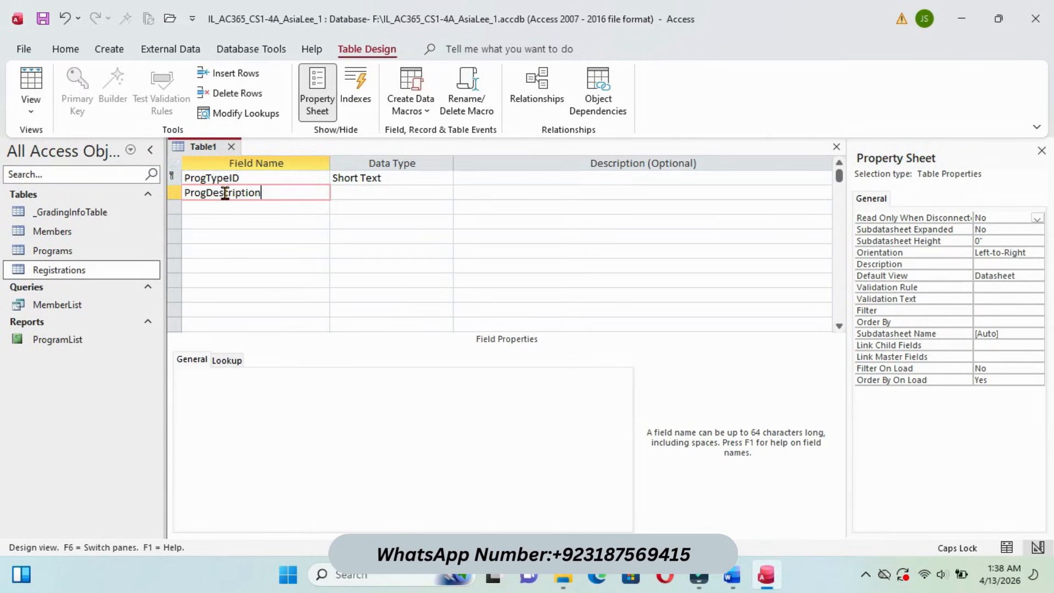
click(352, 191)
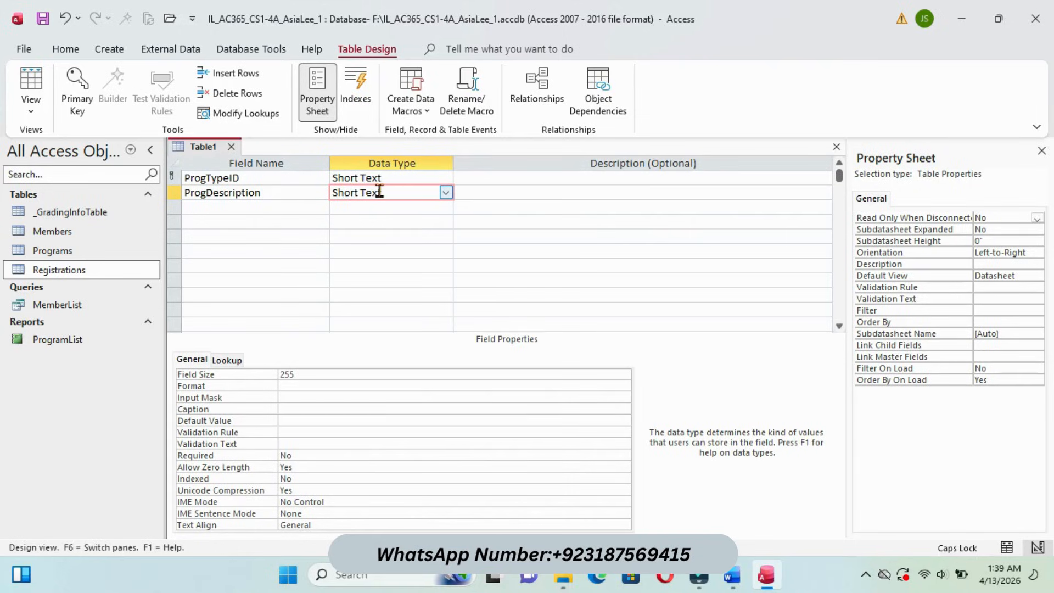
- Switch to the Word instructions and highlight step 6d, about the Field Size property, in turquoise
mouse_move(733, 574)
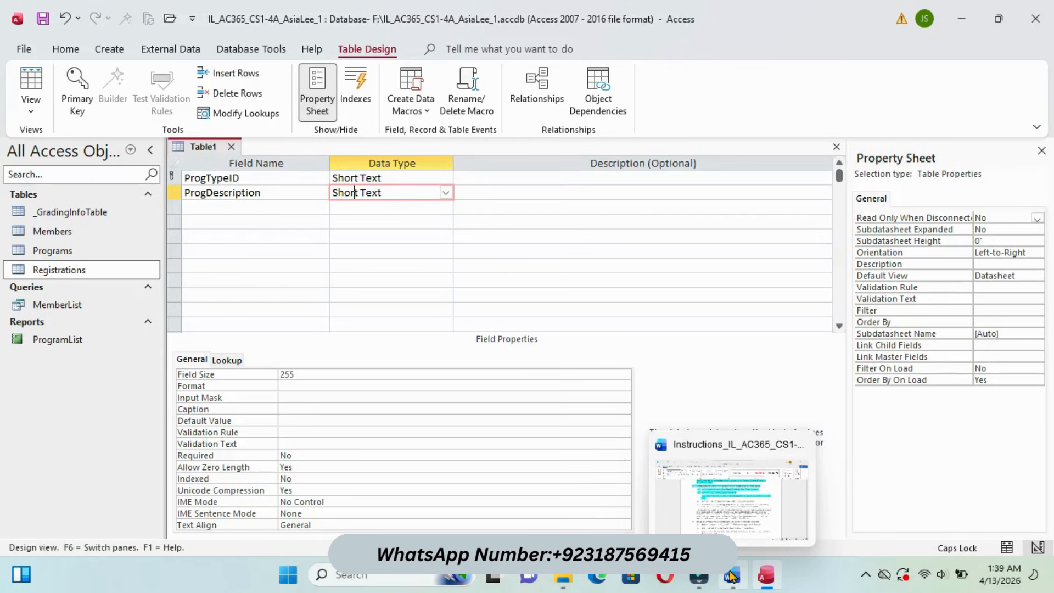
click(713, 499)
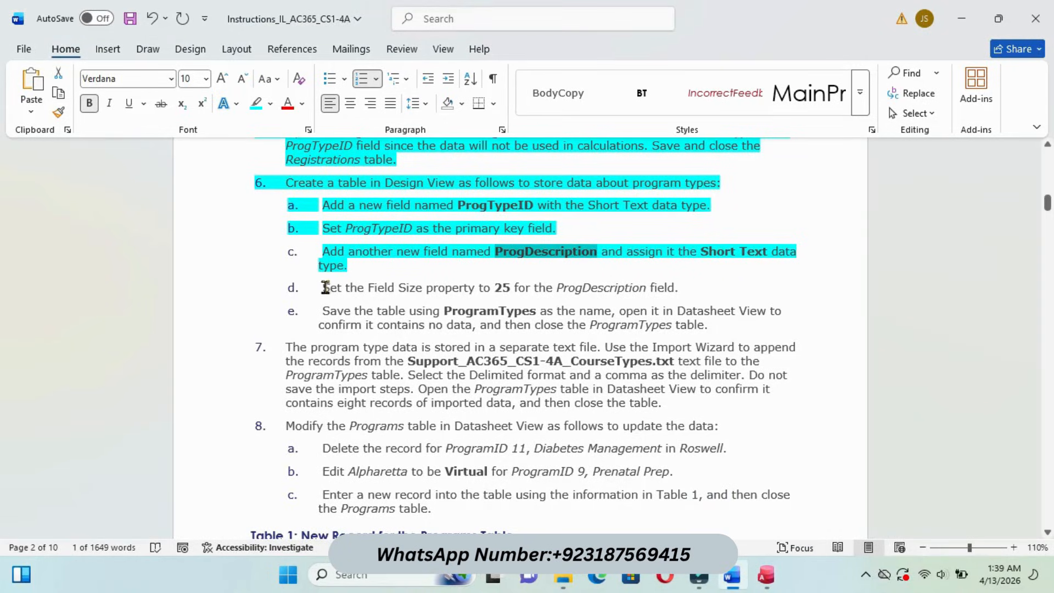
drag(324, 286, 679, 289)
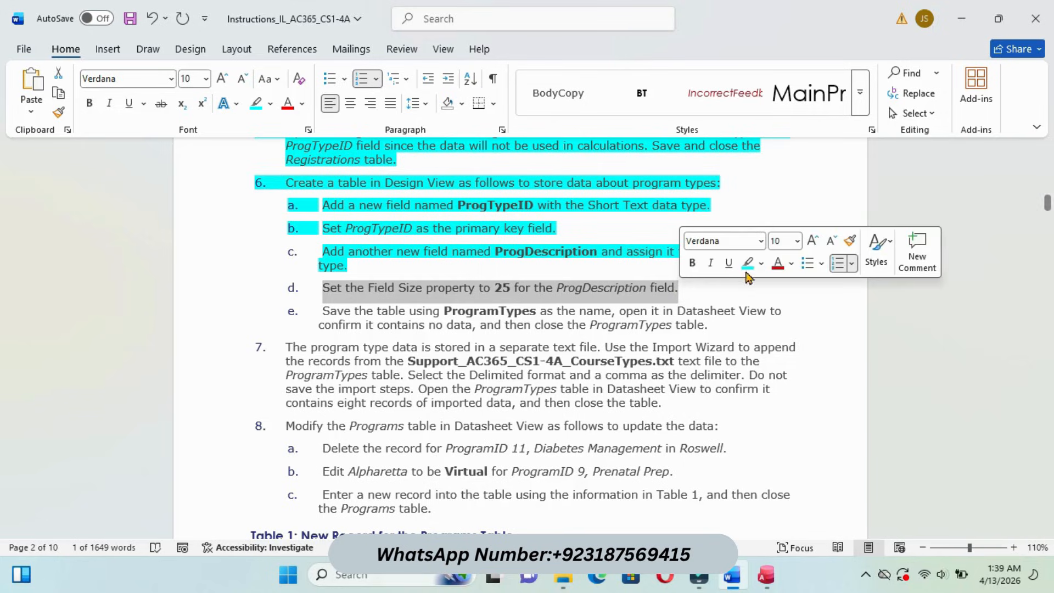
click(746, 266)
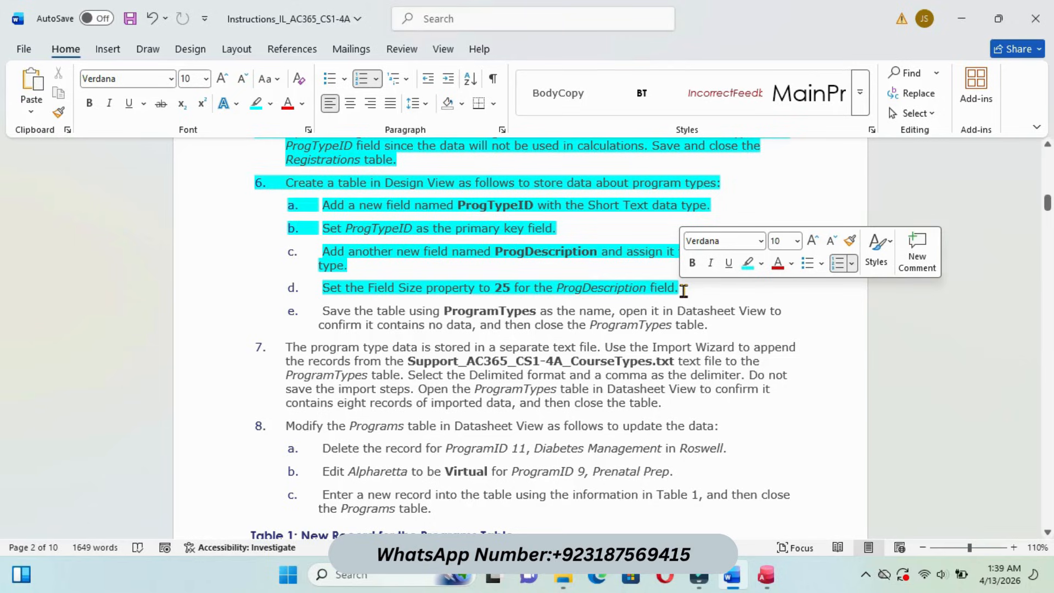
- Switch to Access and set the Field Size property of the ProgDescription field to 25
mouse_move(765, 573)
click(746, 483)
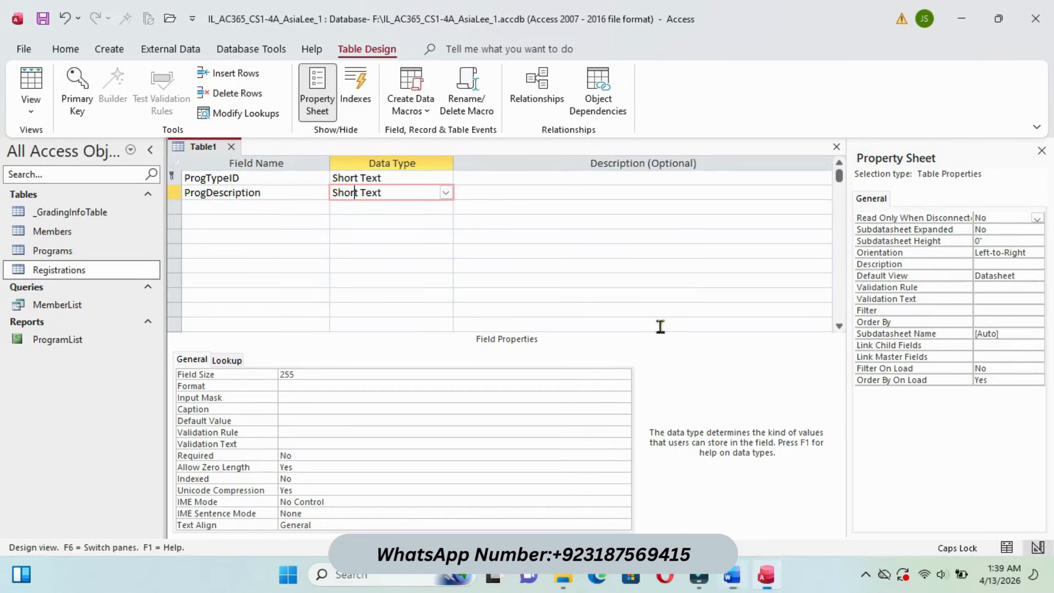
click(277, 190)
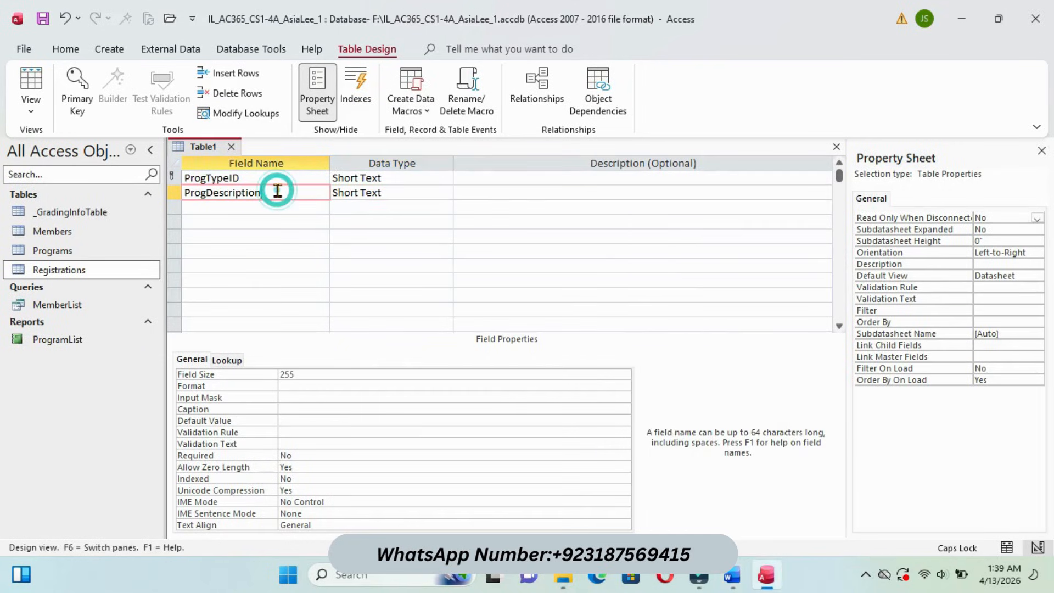
click(301, 375)
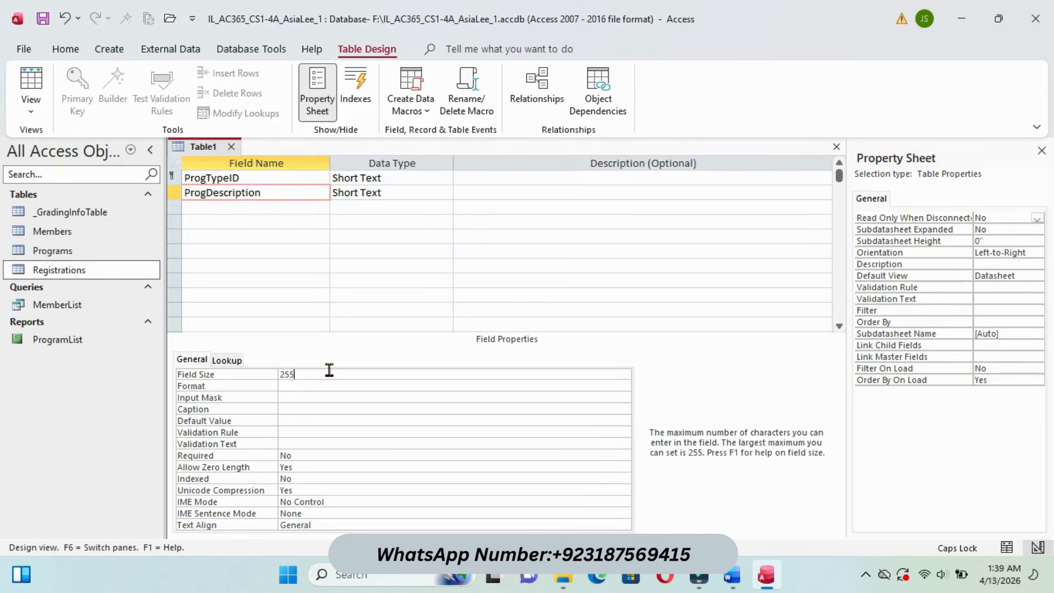
key(Return)
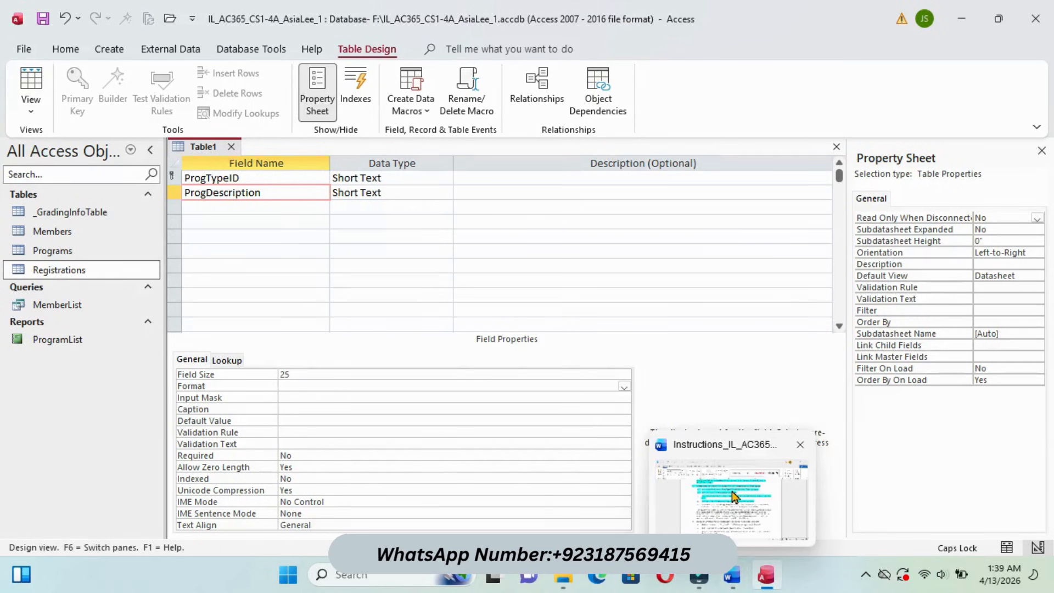
- Switch to the Word instructions, highlight step 6e in turquoise and copy the table name ProgramTypes from it
click(732, 574)
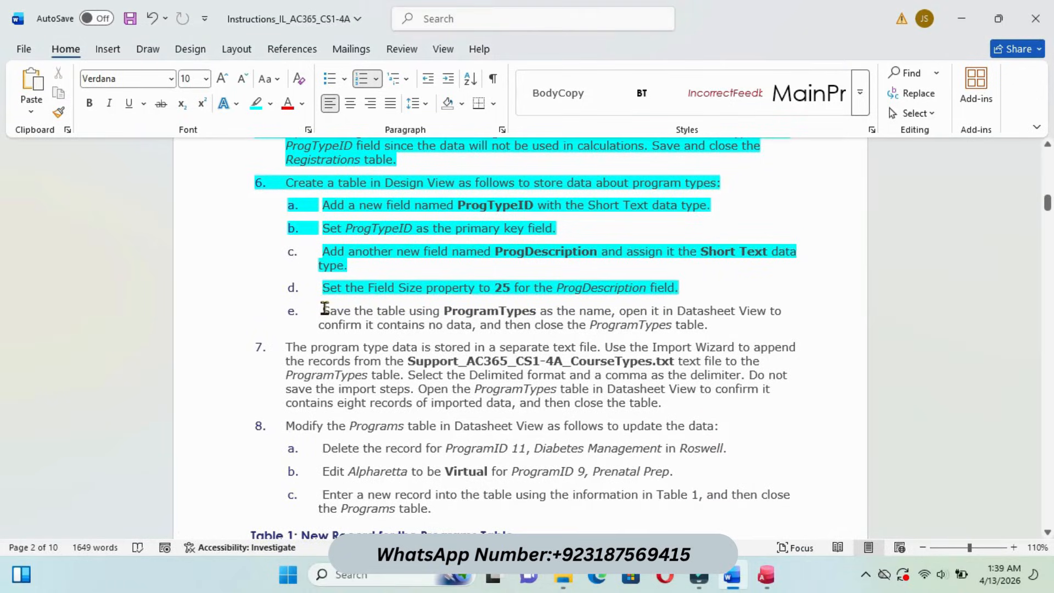
drag(378, 324, 674, 325)
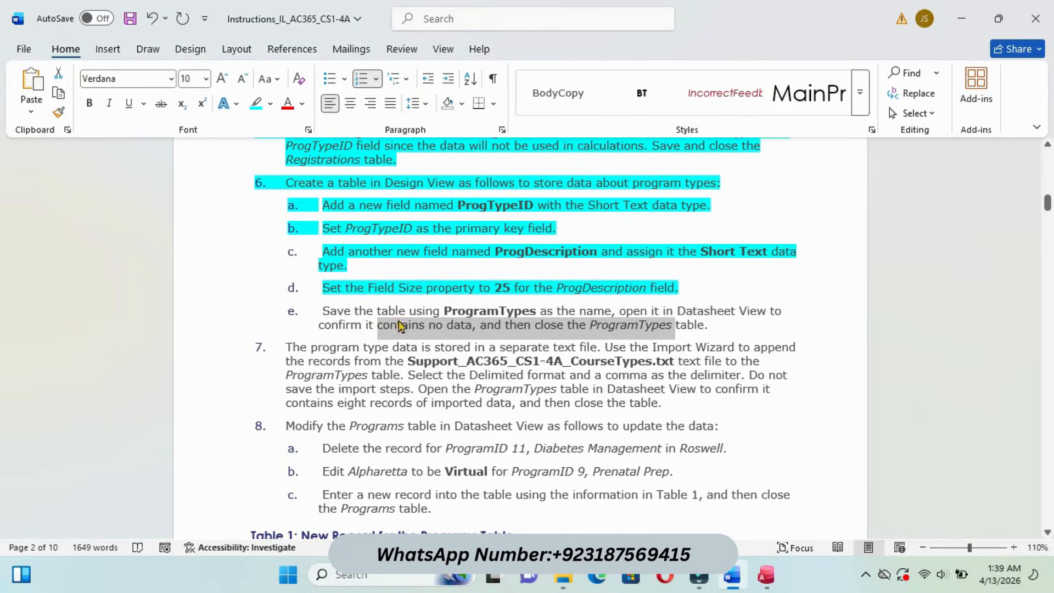
drag(324, 311, 713, 326)
click(776, 305)
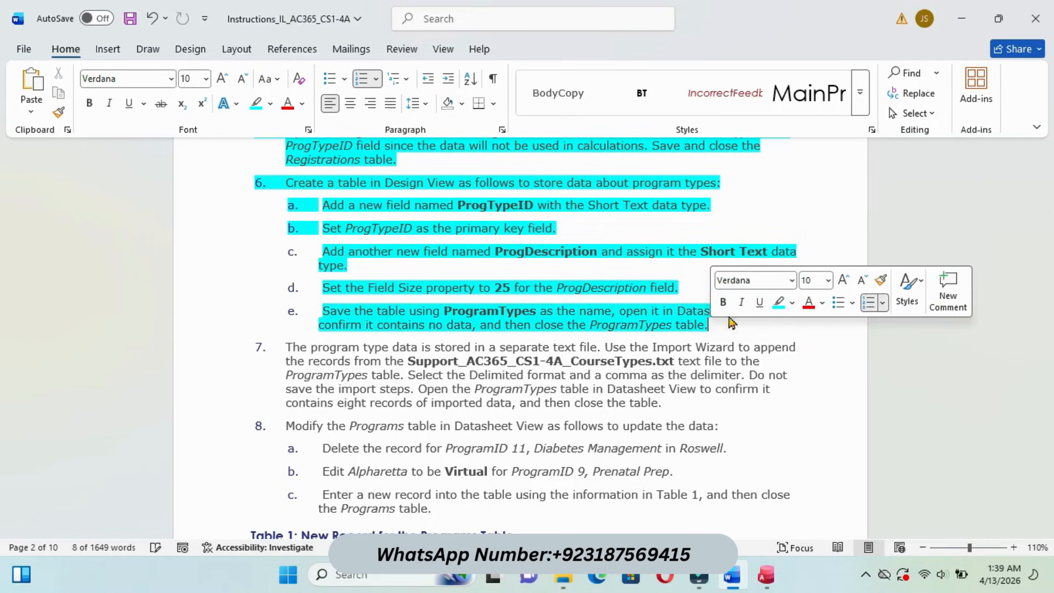
key(Right)
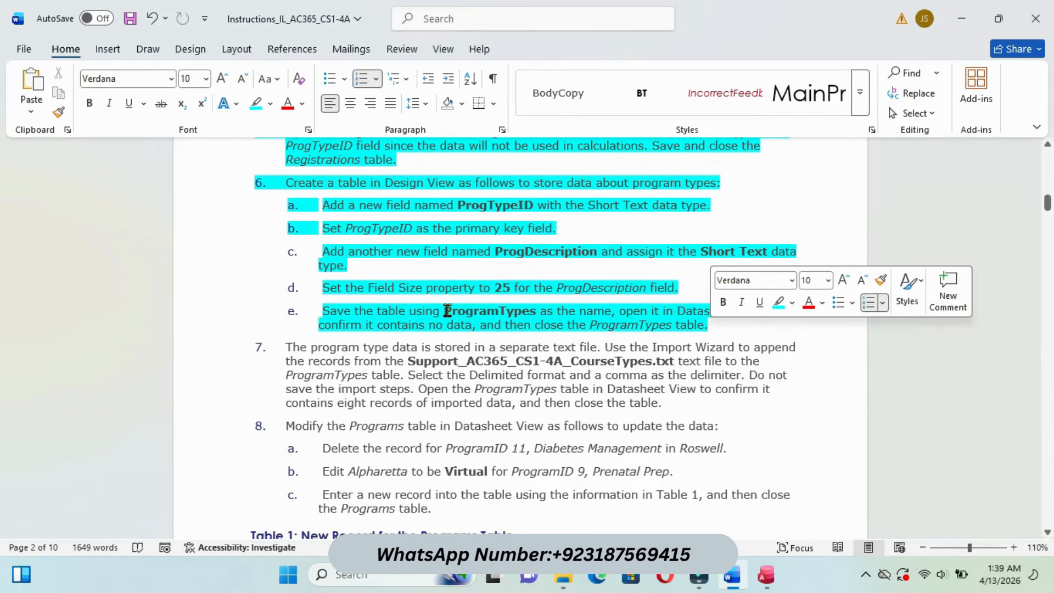
drag(444, 310, 536, 313)
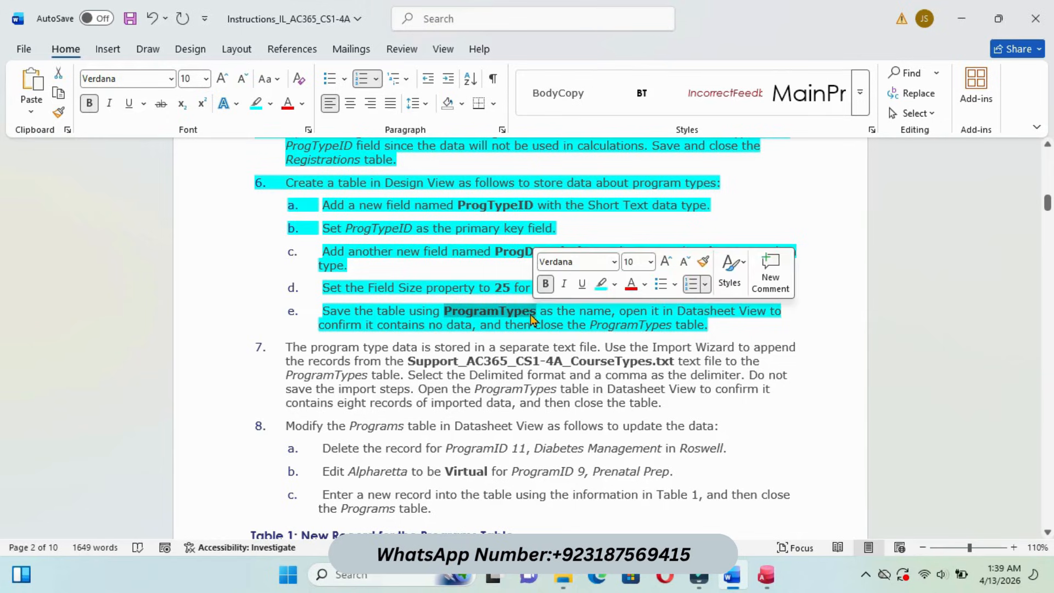
right_click(530, 317)
click(563, 240)
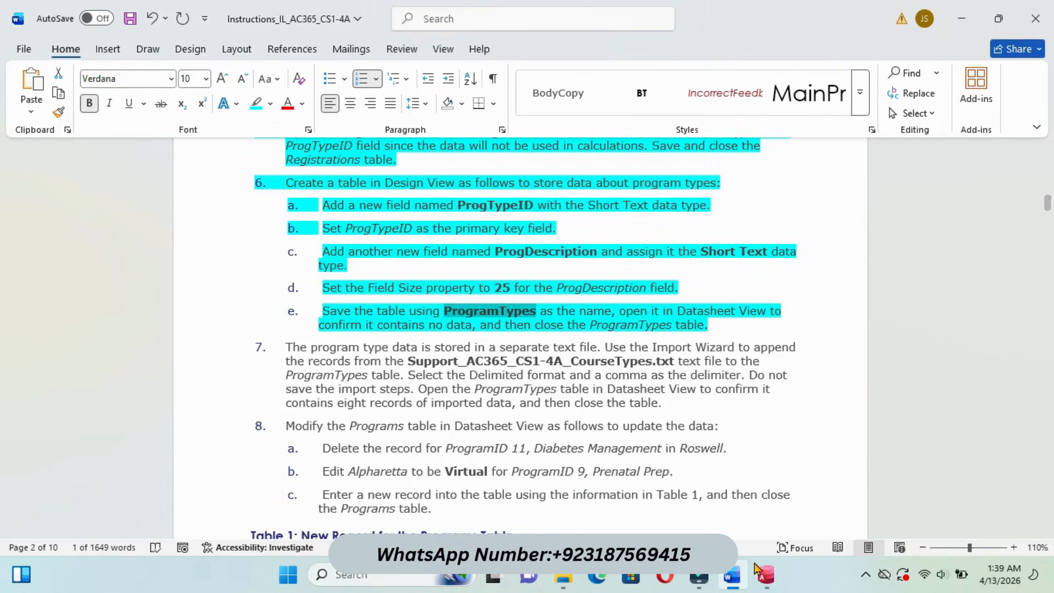
- Switch to Access and save the new table with the copied name ProgramTypes
mouse_move(766, 575)
click(753, 509)
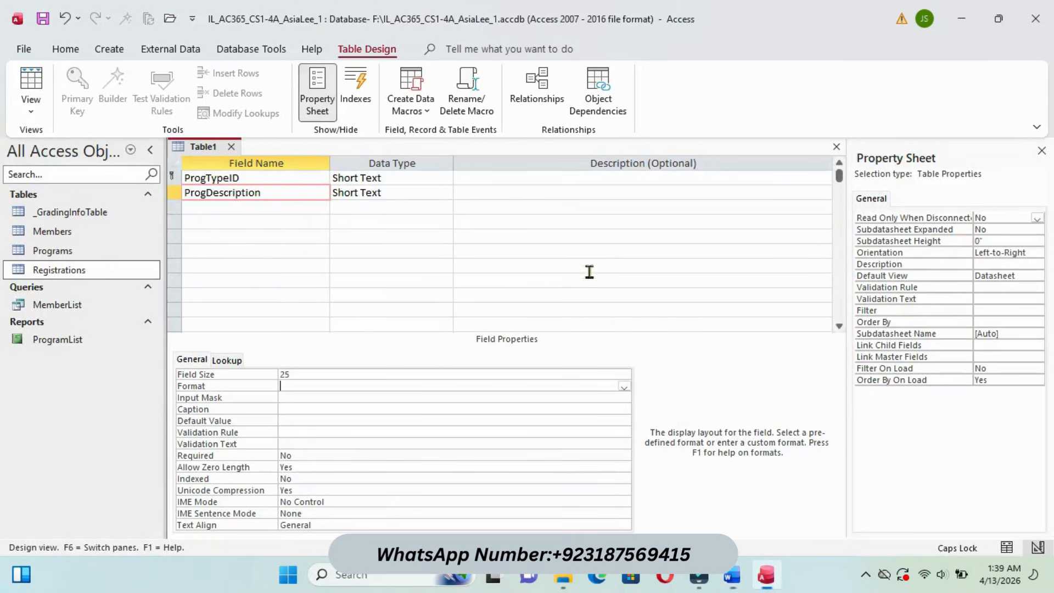
right_click(206, 152)
click(244, 161)
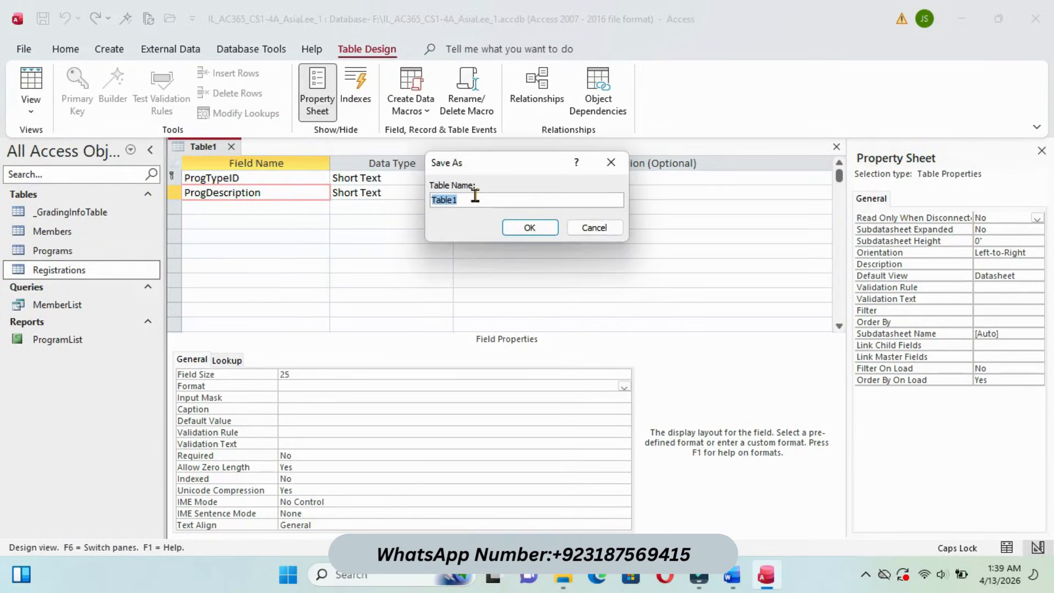
key(ctrl+v)
click(528, 226)
- Check step 6e in the Word instructions, and back in Access display the ProgramTypes table in Datasheet View
mouse_move(735, 578)
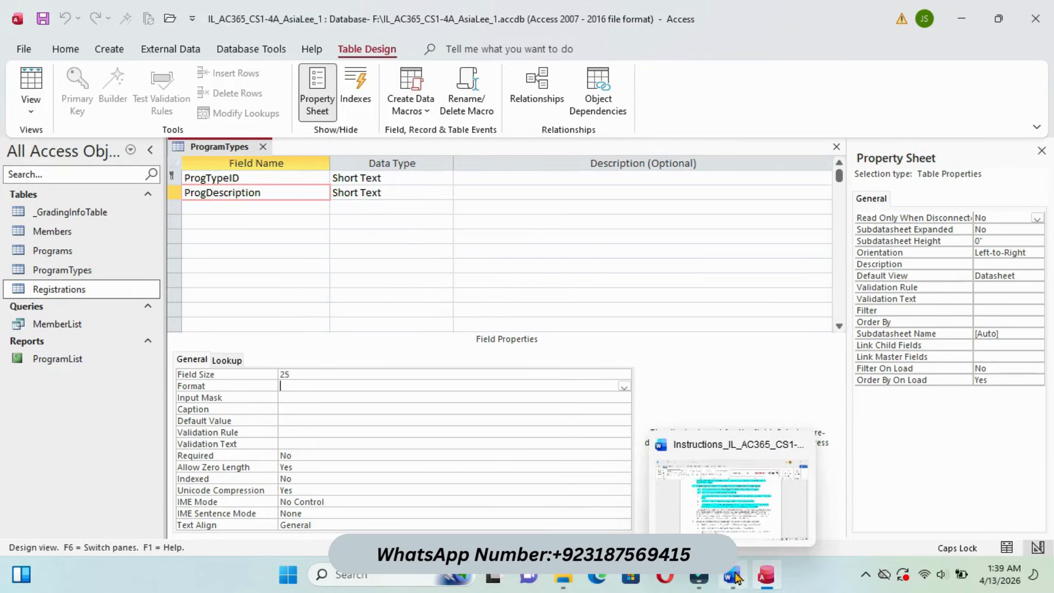
click(711, 467)
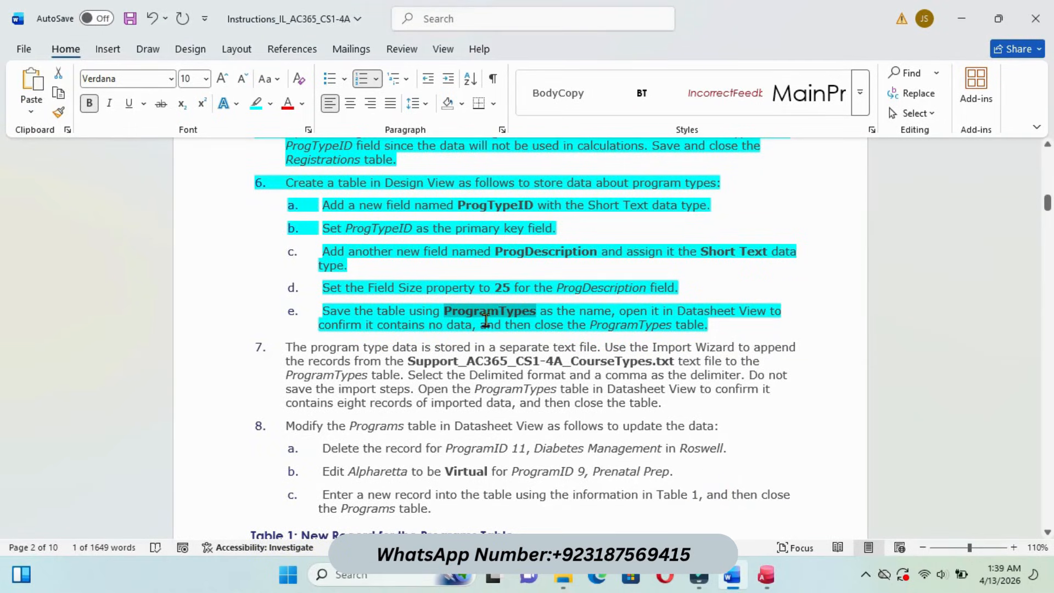
mouse_move(767, 584)
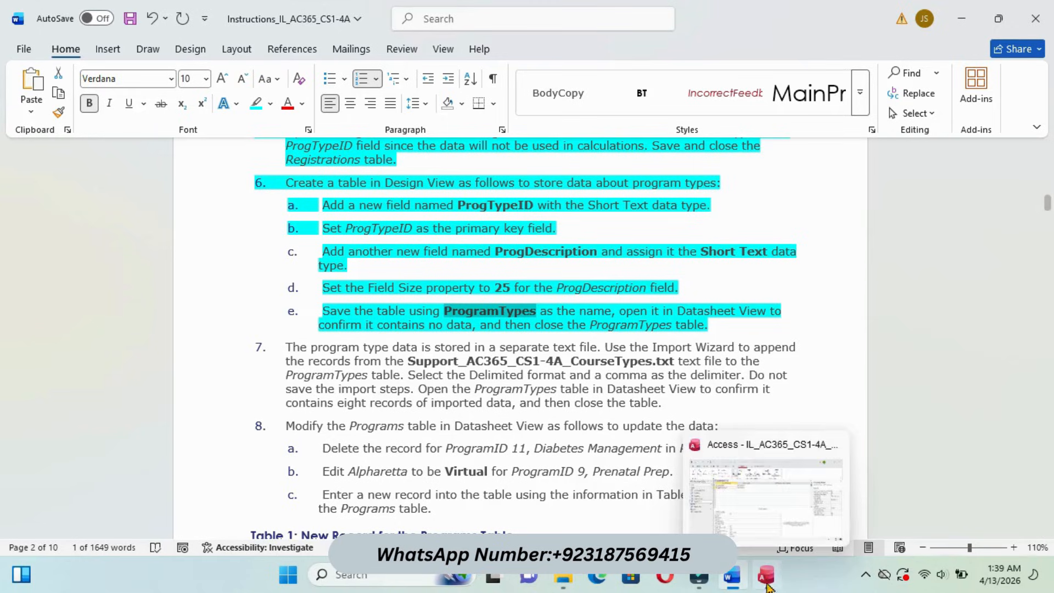
click(765, 524)
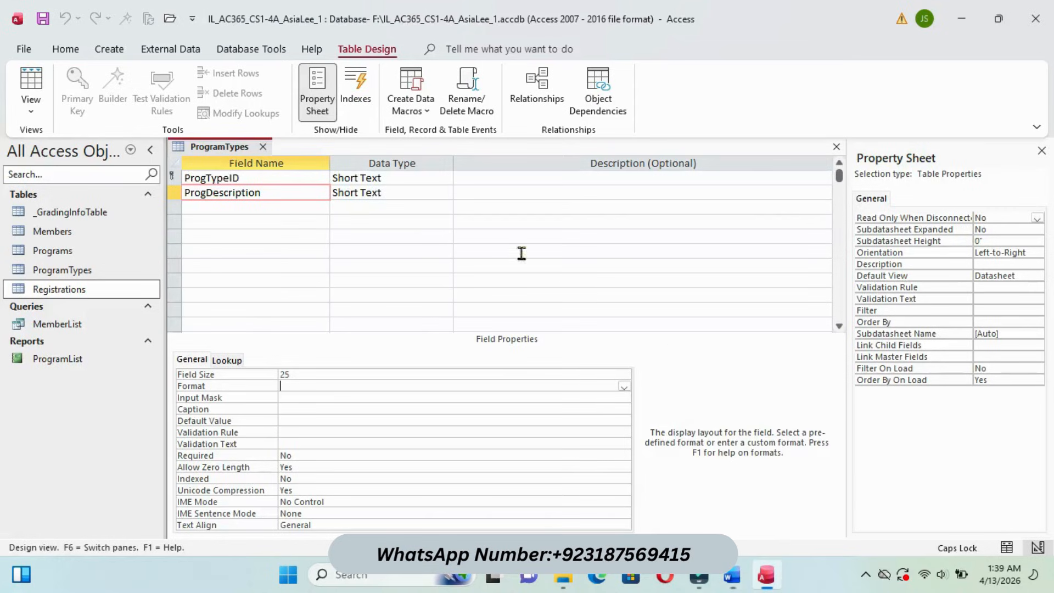
right_click(216, 156)
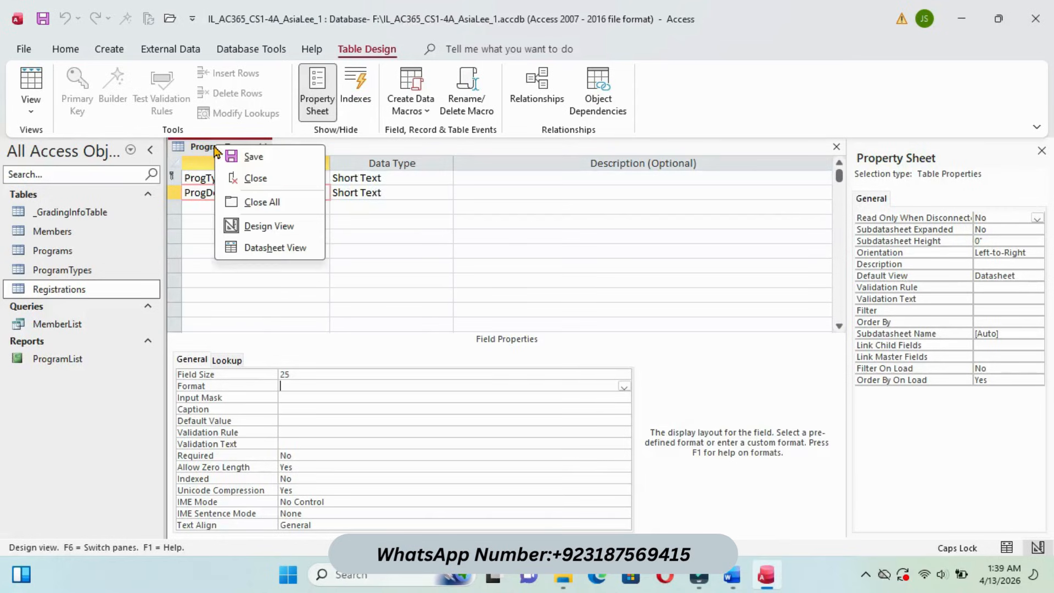
click(299, 248)
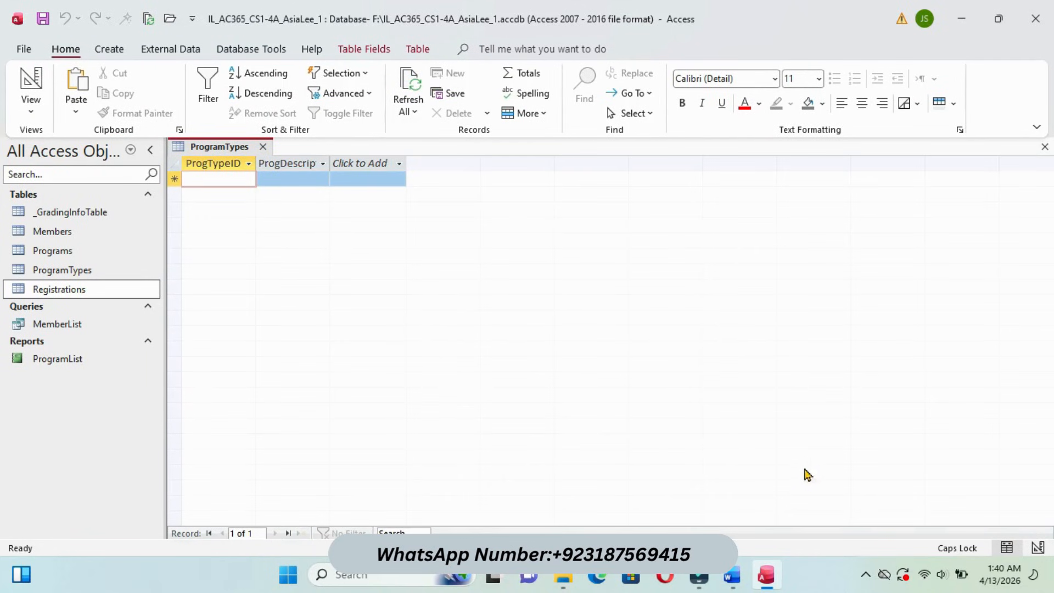
- Switch to the Word instructions, highlight step 7 in turquoise and copy the file name Support_AC365_CS1-4A_CourseTypes from it
mouse_move(732, 577)
click(720, 496)
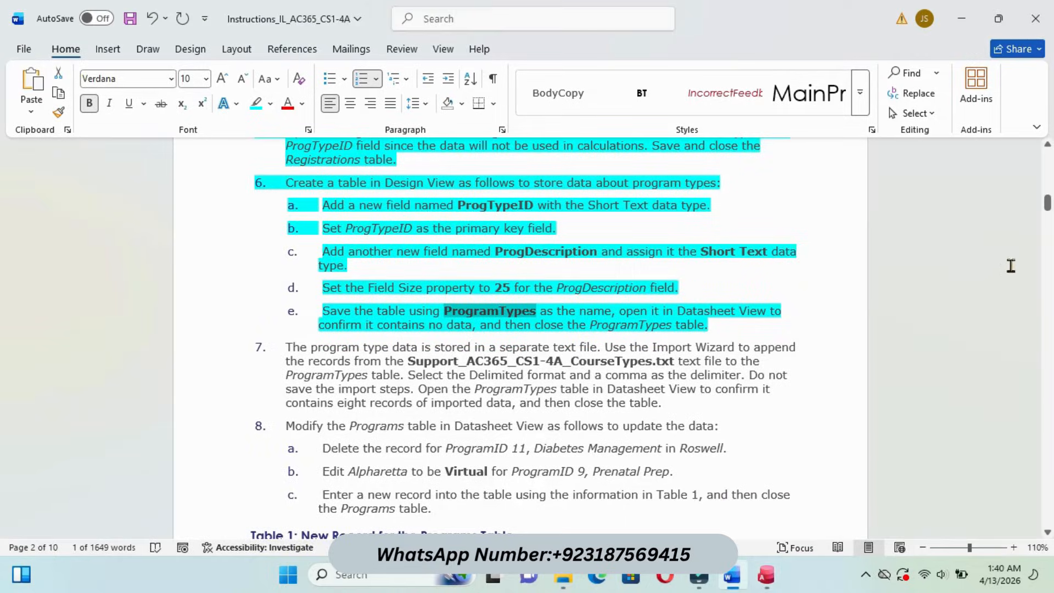
mouse_move(1047, 202)
mouse_down()
mouse_move(1048, 185)
mouse_move(1047, 232)
mouse_move(1046, 220)
mouse_up()
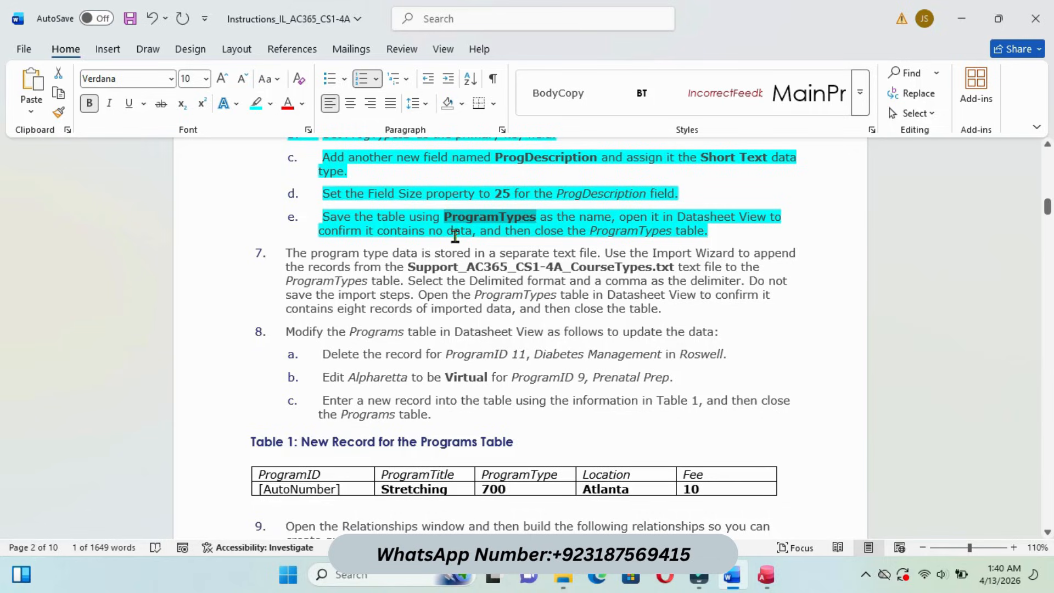
drag(291, 251, 669, 309)
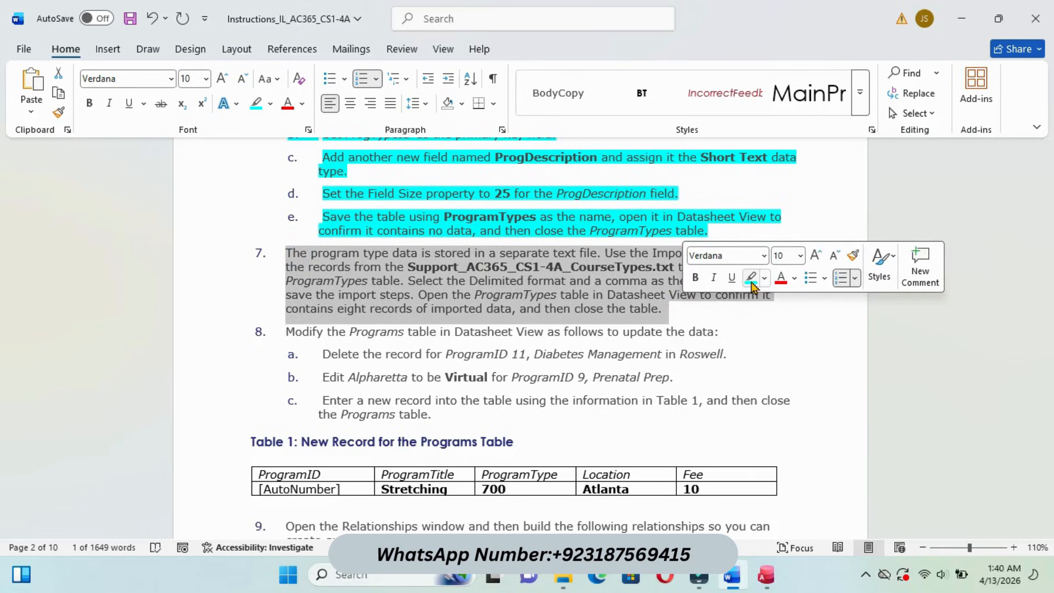
click(749, 277)
click(505, 254)
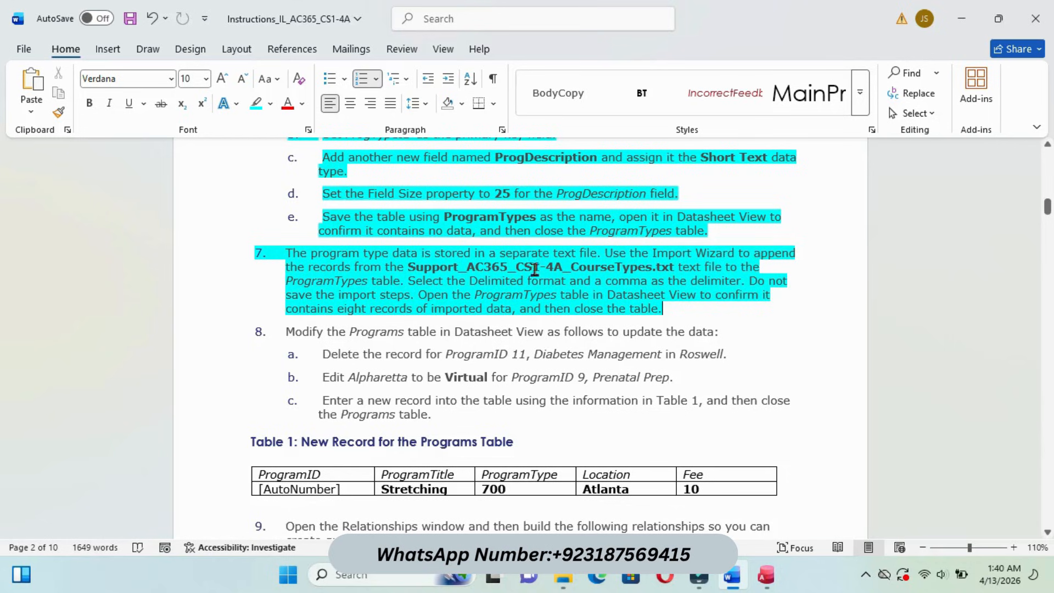
drag(410, 268, 606, 269)
right_click(607, 269)
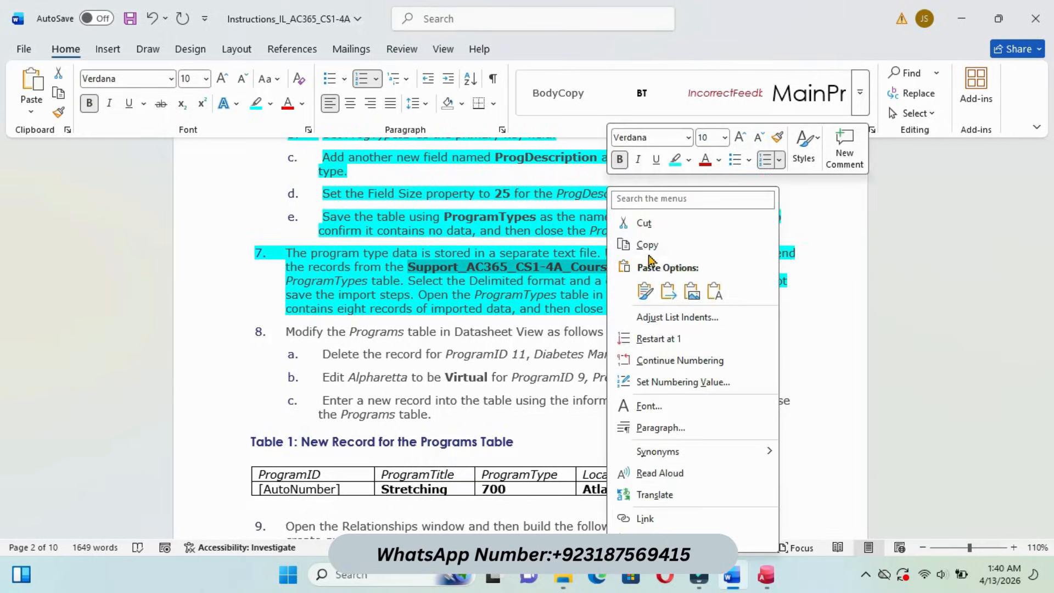
click(650, 244)
- Switch to Access, close the ProgramTypes table and start importing external data from a text file
click(766, 574)
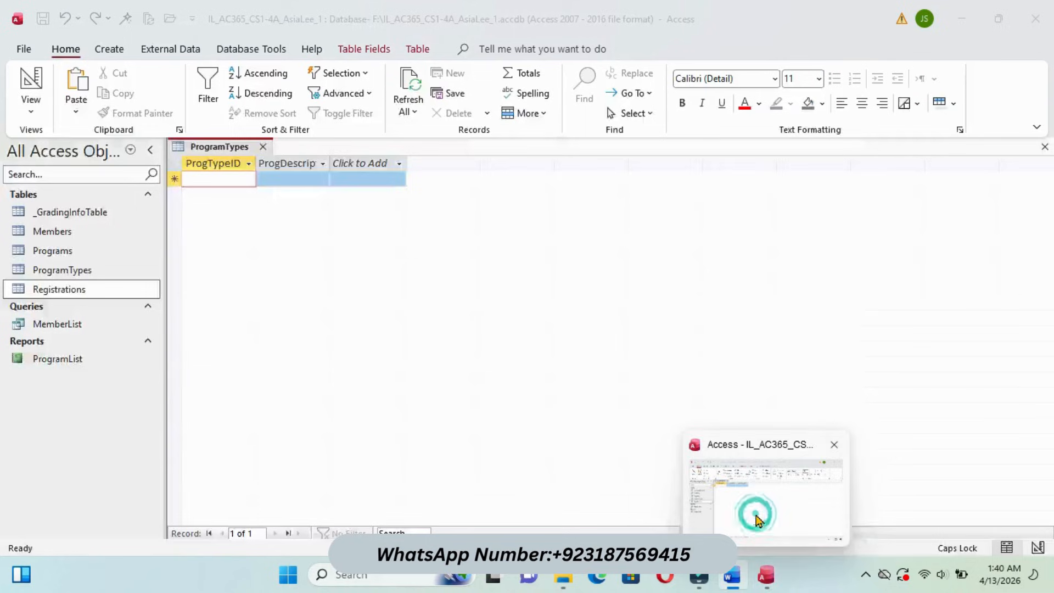
click(264, 147)
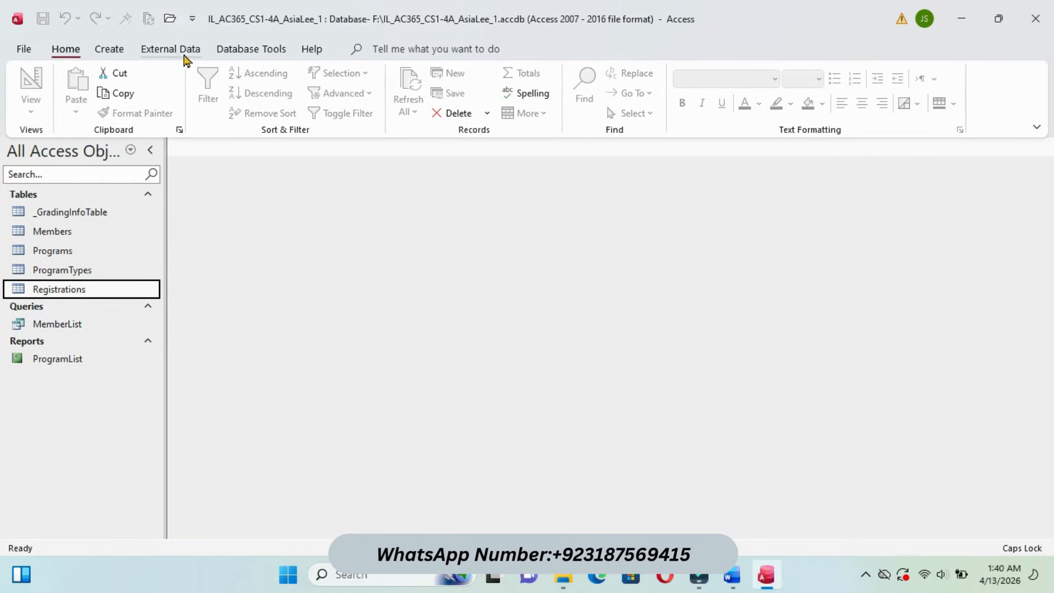
click(168, 51)
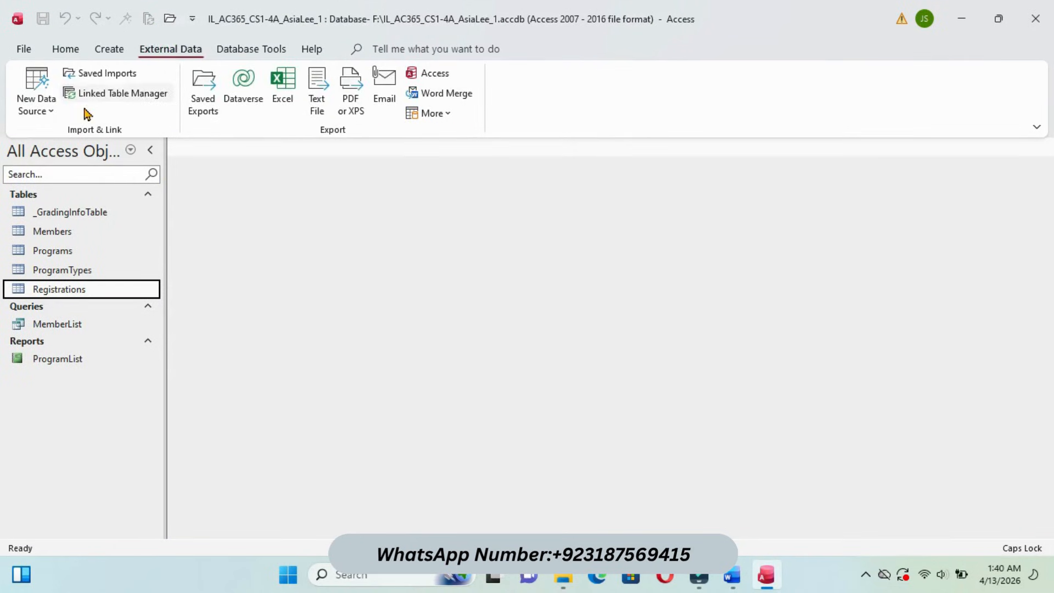
click(48, 109)
mouse_move(156, 141)
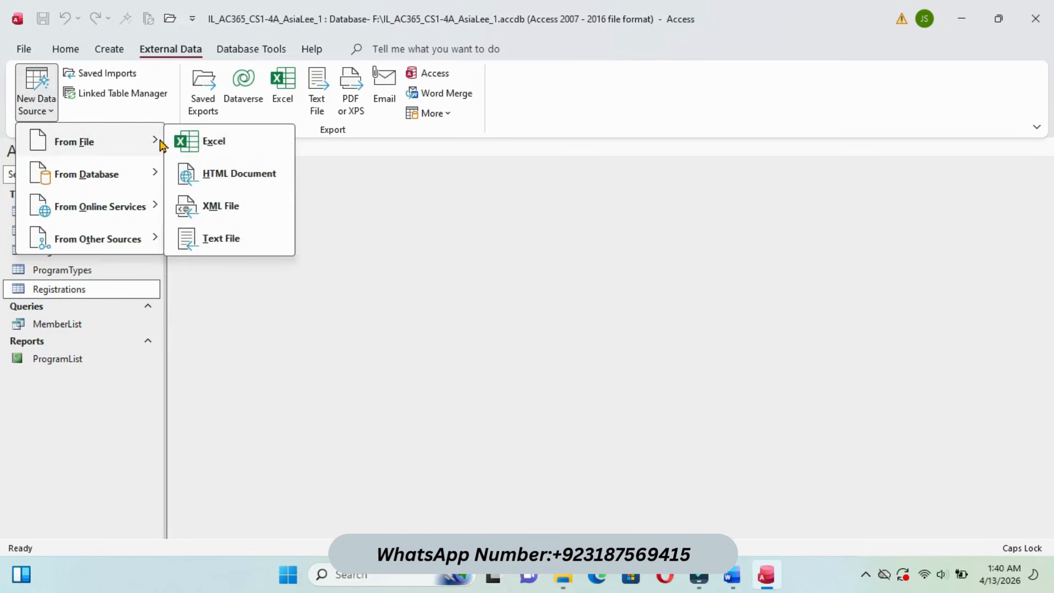
click(226, 240)
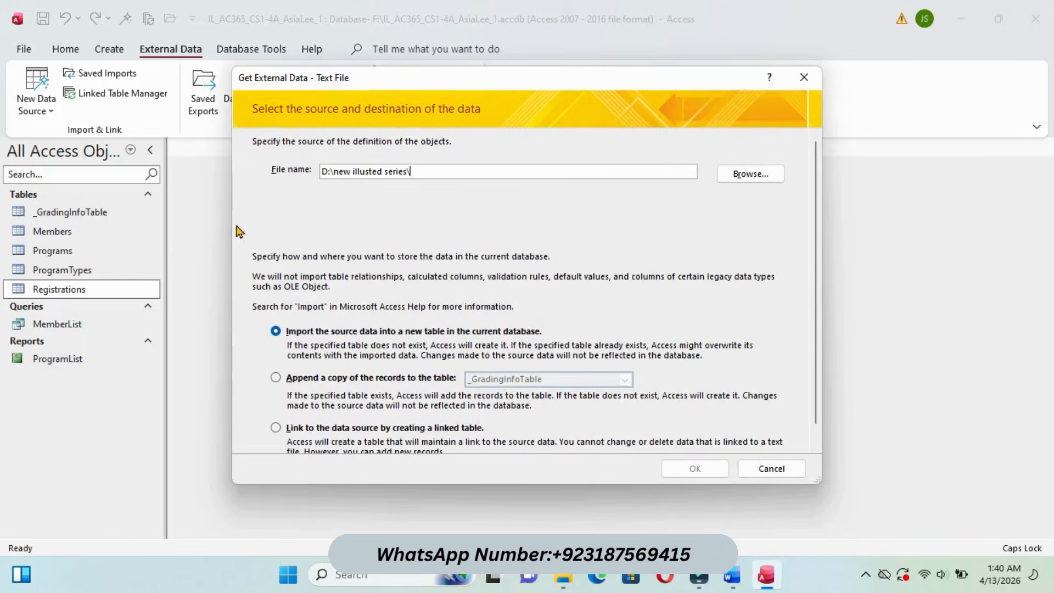
- Find the text file by its copied name and choose Support_AC365_CS1-4A_CourseTypes.txt as the import source
click(735, 174)
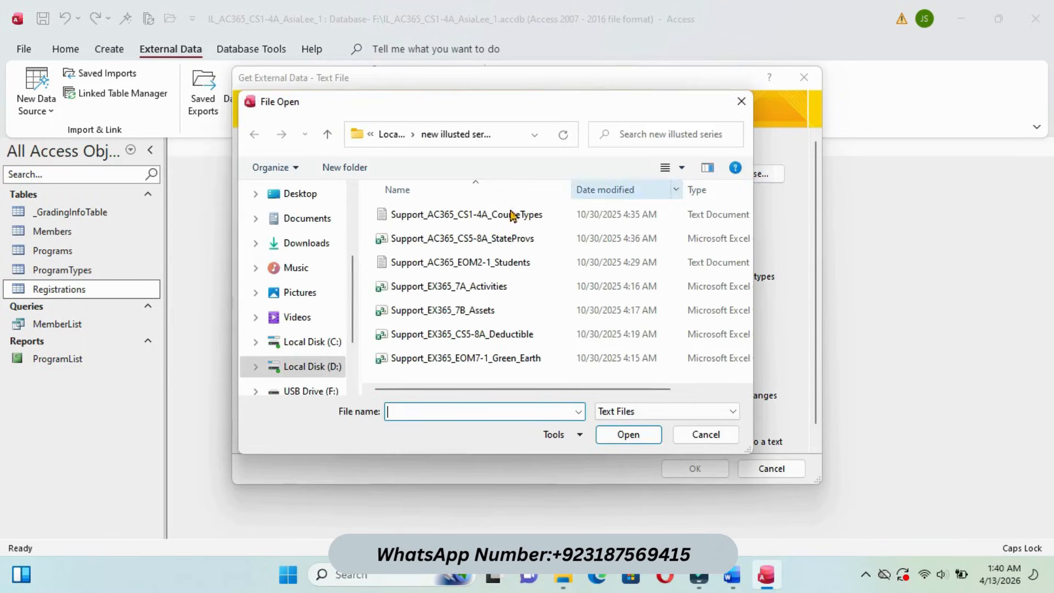
scroll(353, 297, down, 1)
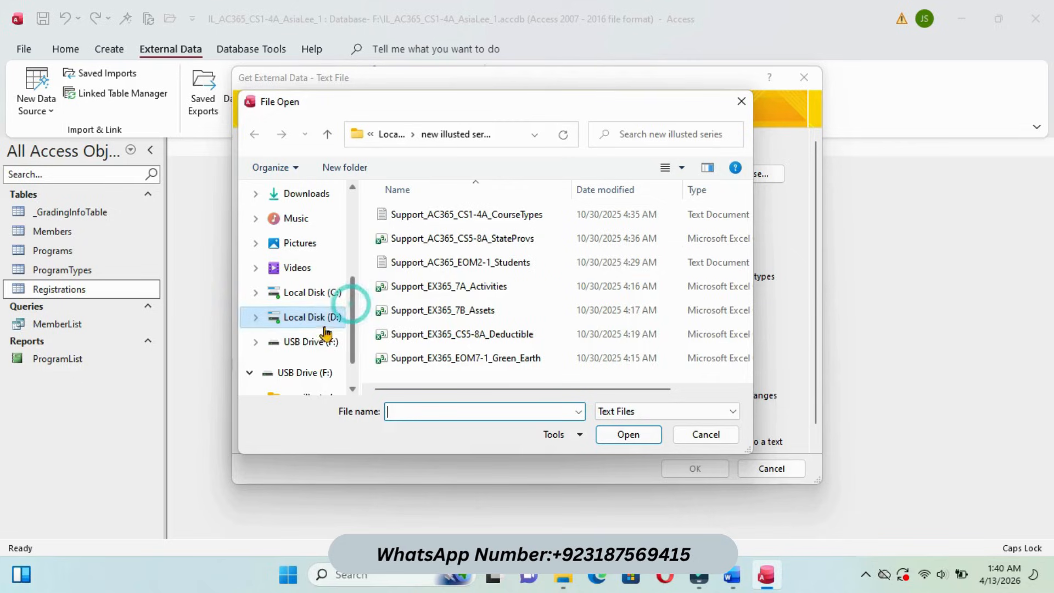
click(666, 131)
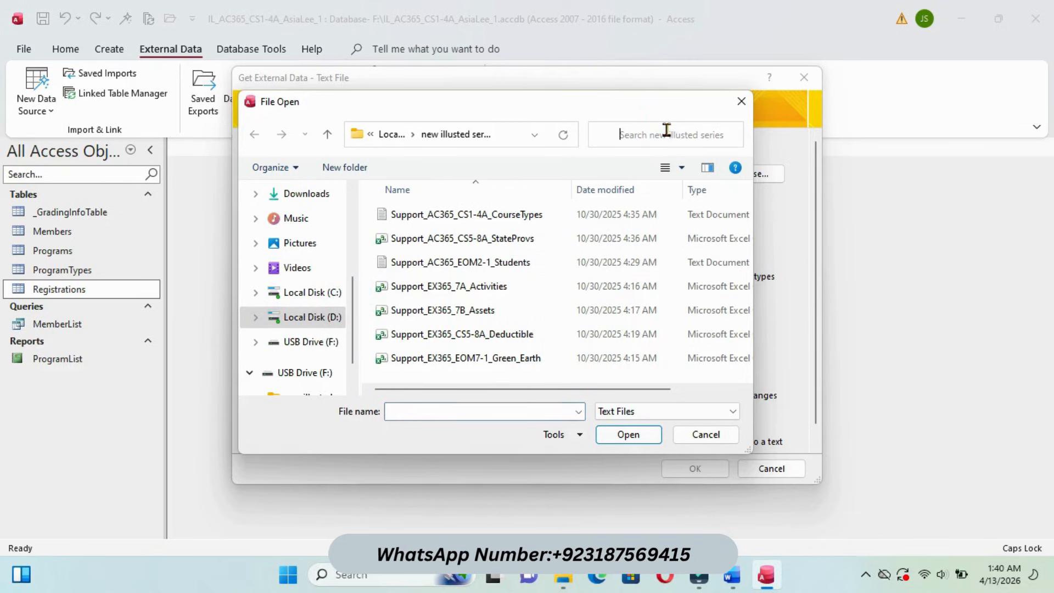
key(ctrl+v)
click(730, 134)
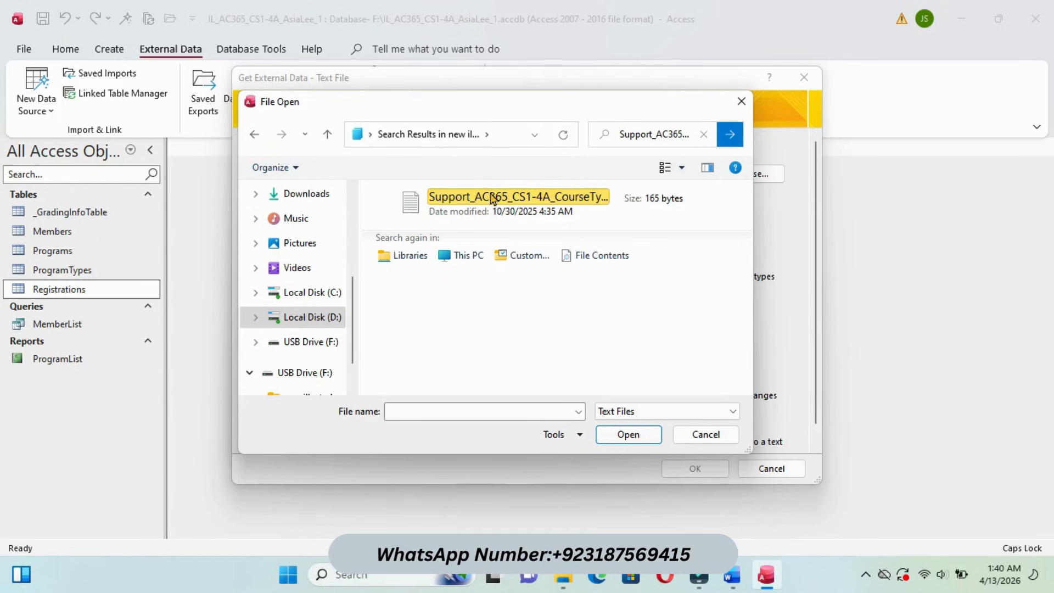
click(503, 194)
click(633, 435)
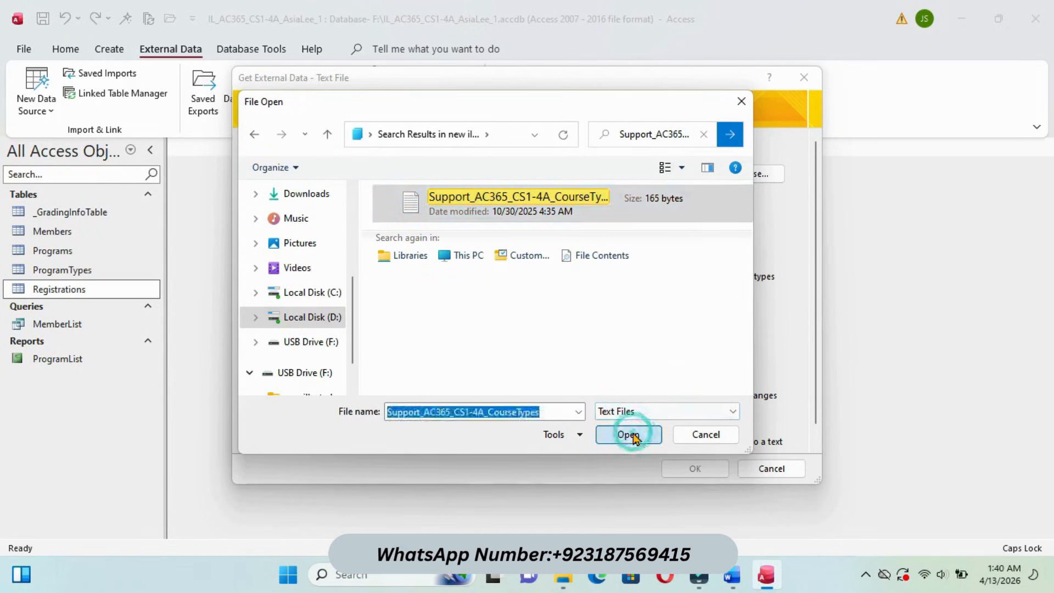
- Check step 7 in the Word instructions, and in Access set the import to append the records to the ProgramTypes table
mouse_move(733, 574)
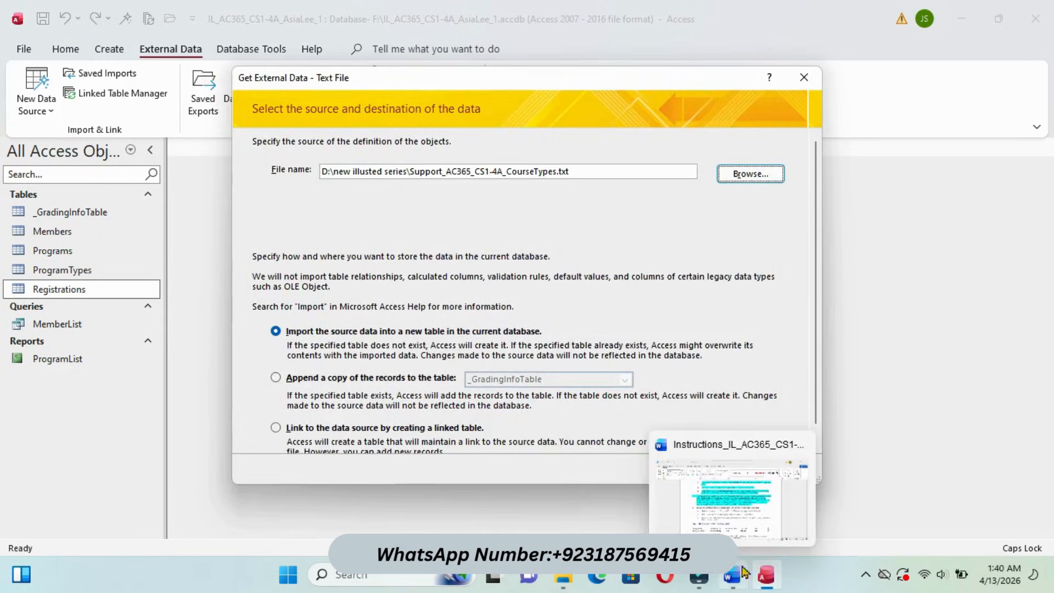
click(726, 486)
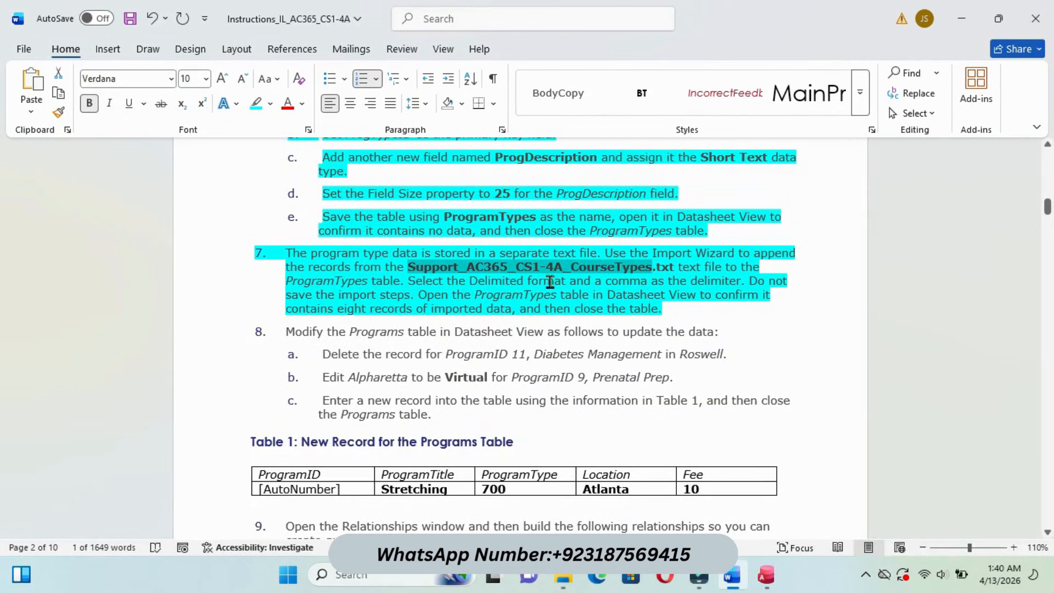
mouse_move(766, 574)
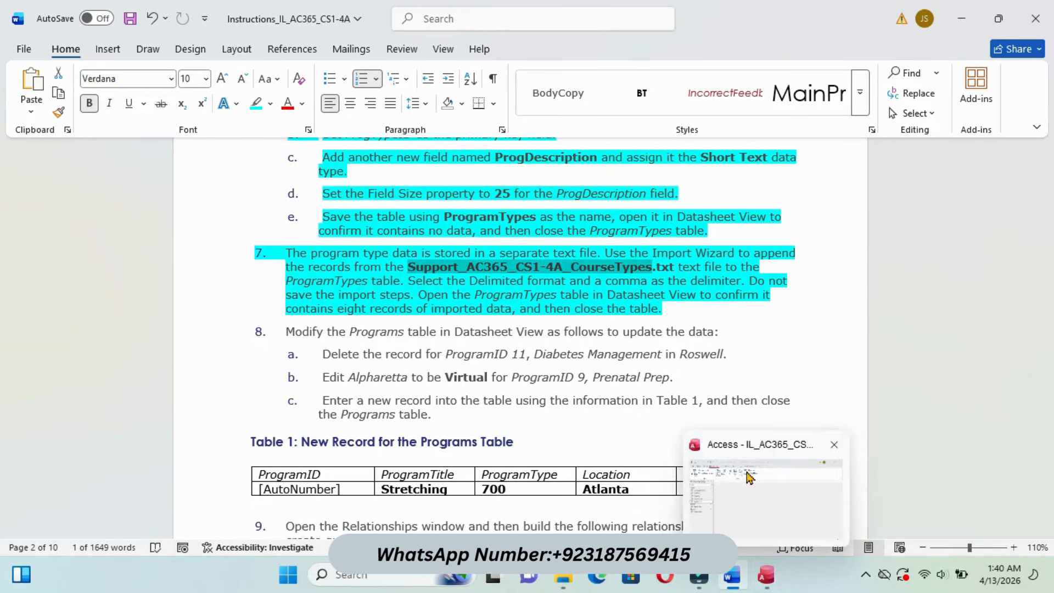
click(746, 483)
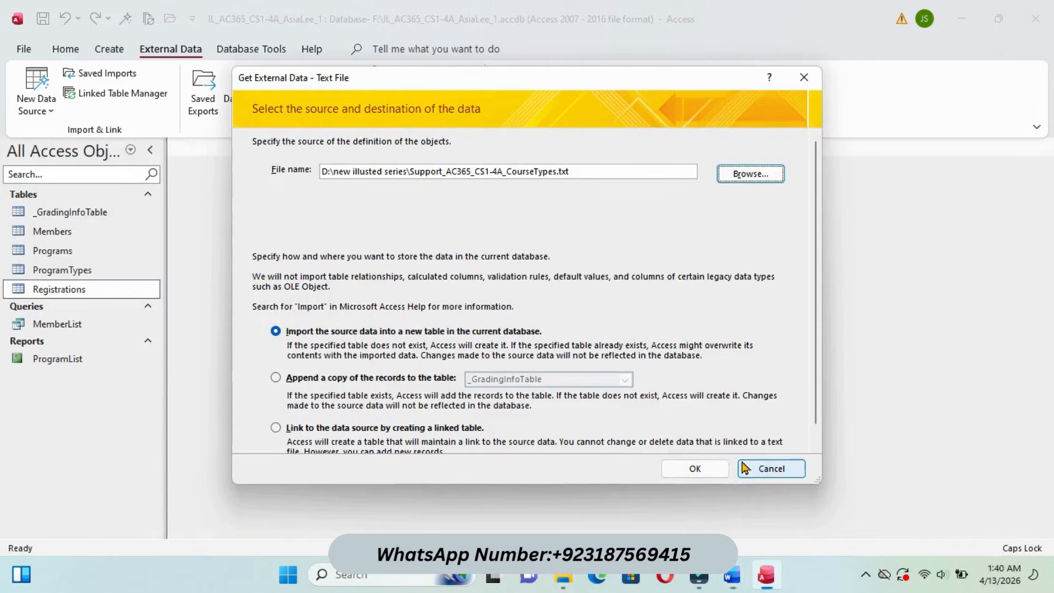
click(276, 379)
click(626, 379)
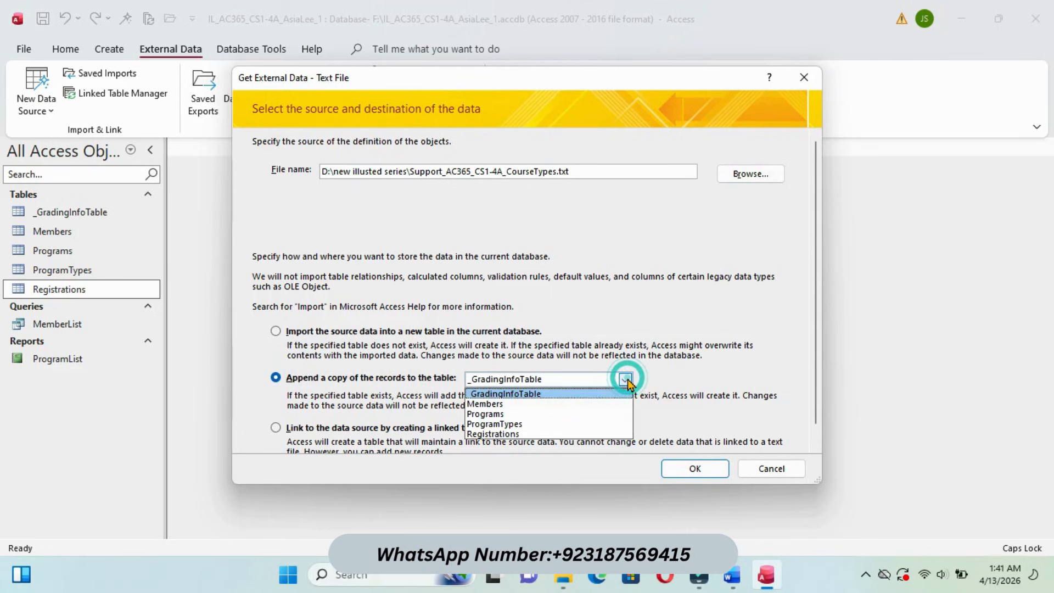
click(535, 423)
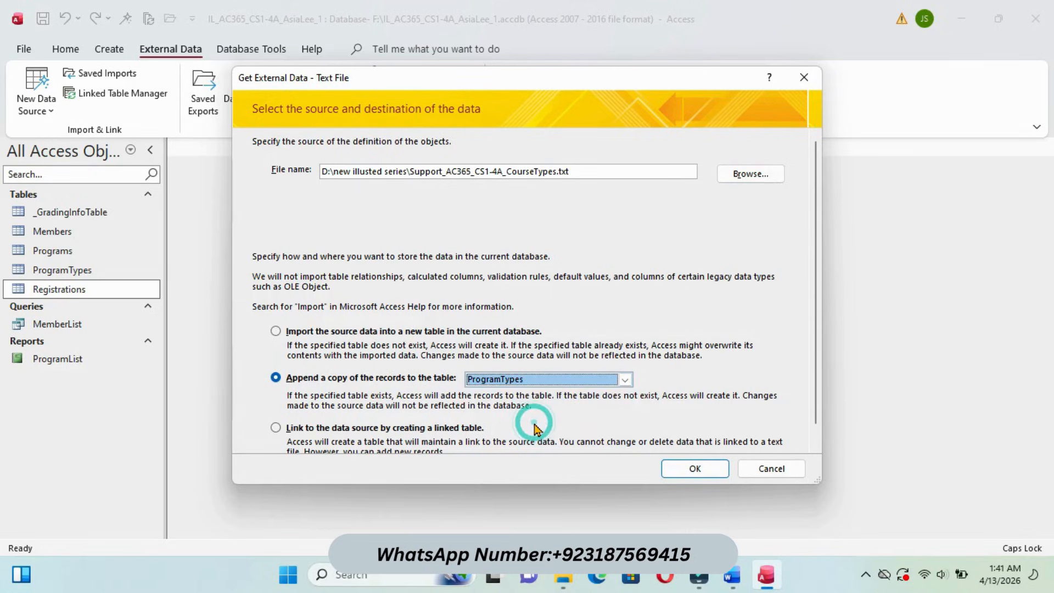
- Recheck step 7 in Word, and in Access run the import into ProgramTypes in Delimited format without saving the import steps
click(735, 483)
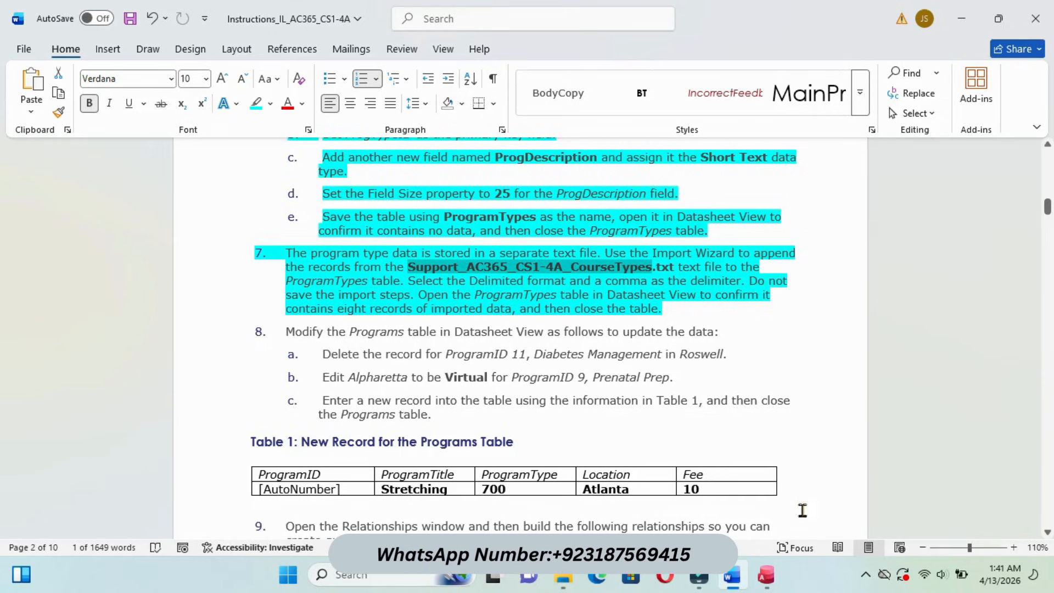
mouse_move(765, 575)
click(756, 484)
click(695, 468)
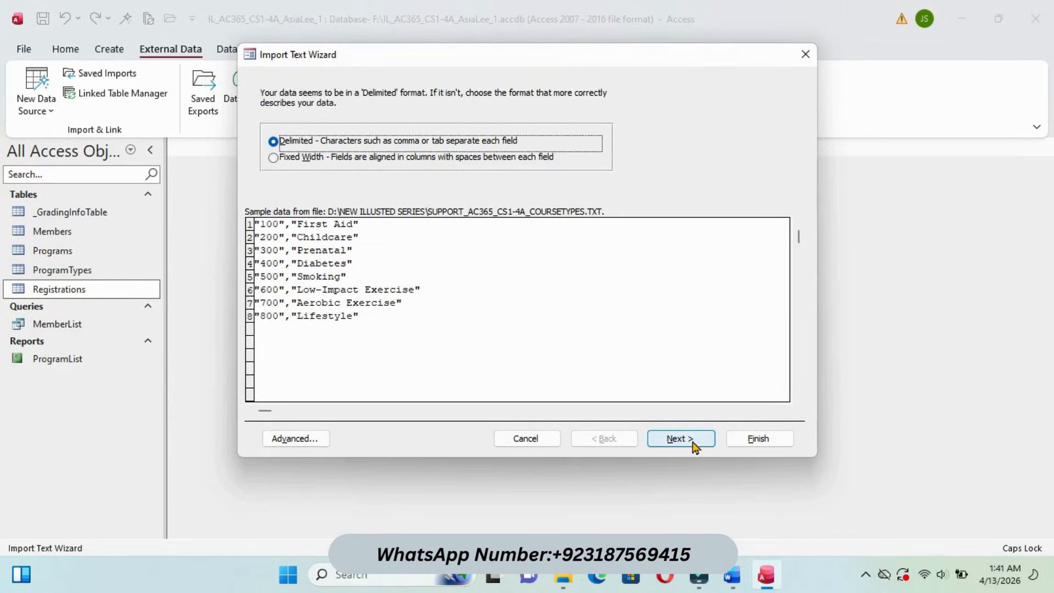
click(687, 440)
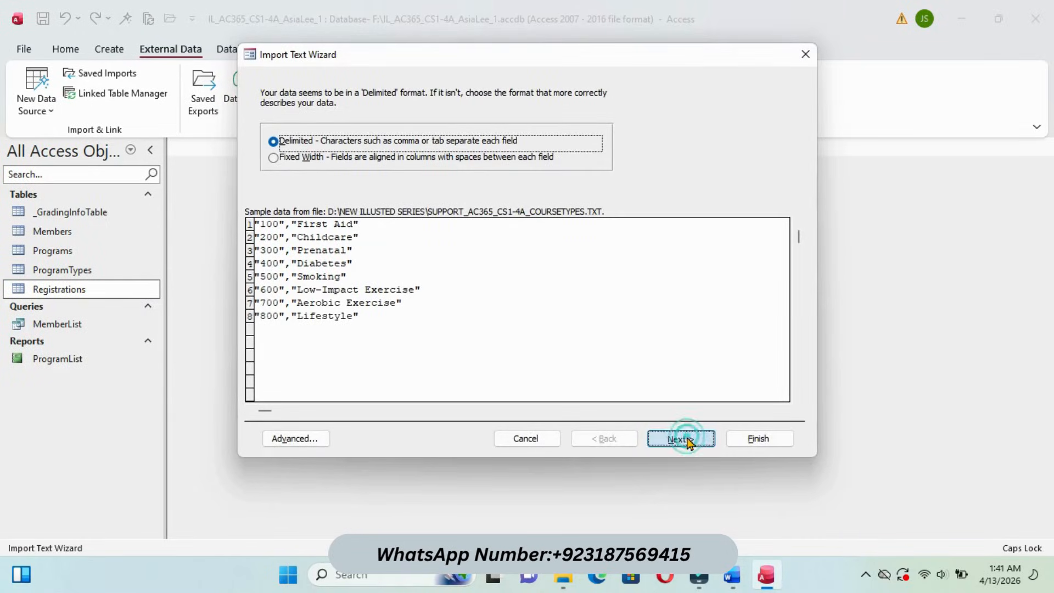
click(680, 439)
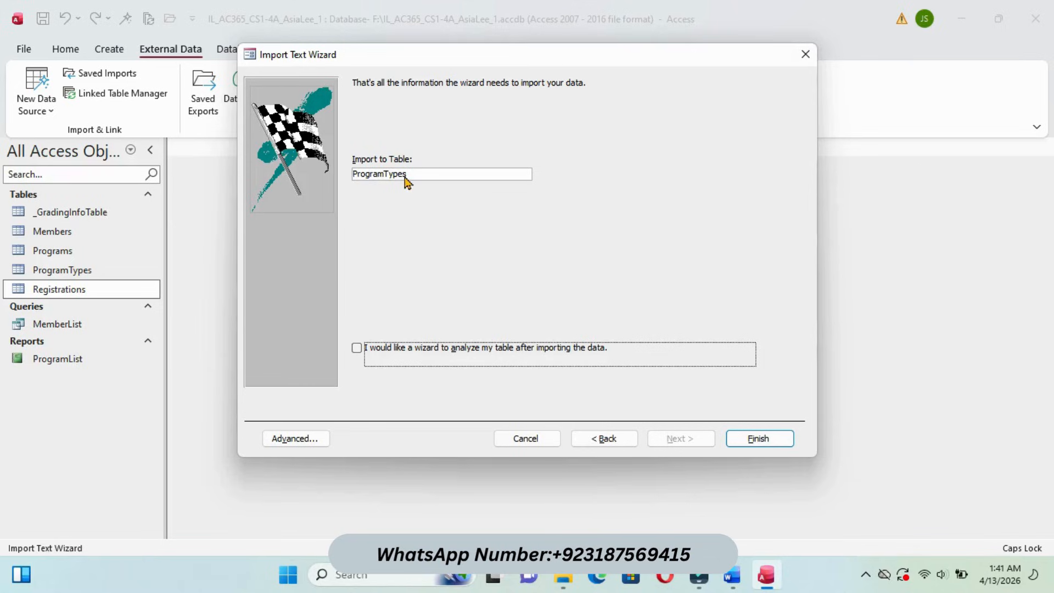
click(760, 438)
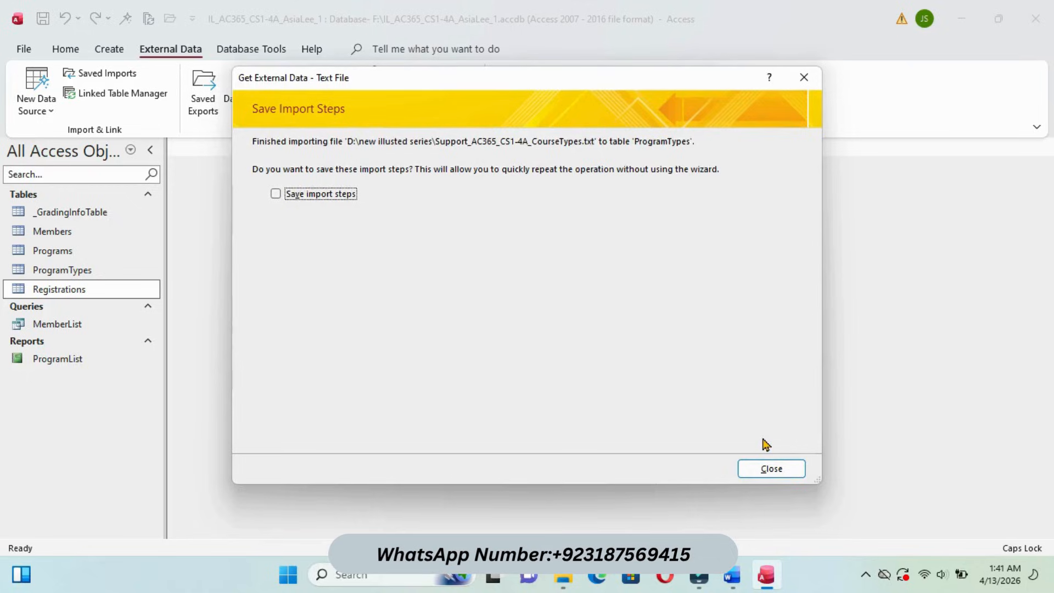
click(773, 469)
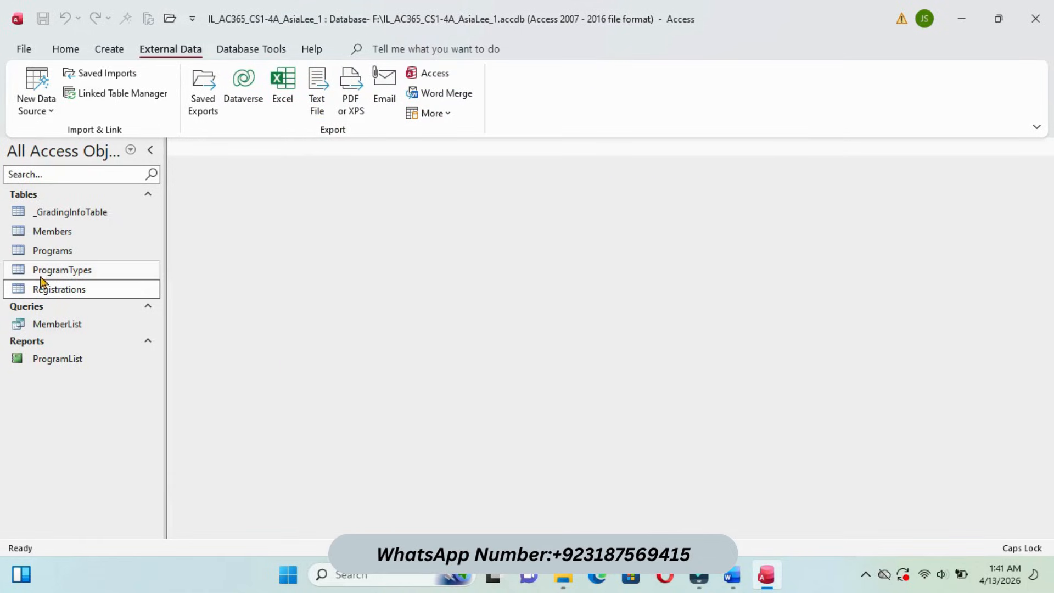
- Recheck step 7 in Word, and in Access open the ProgramTypes table in Datasheet View to review the imported records, then close it
mouse_move(735, 576)
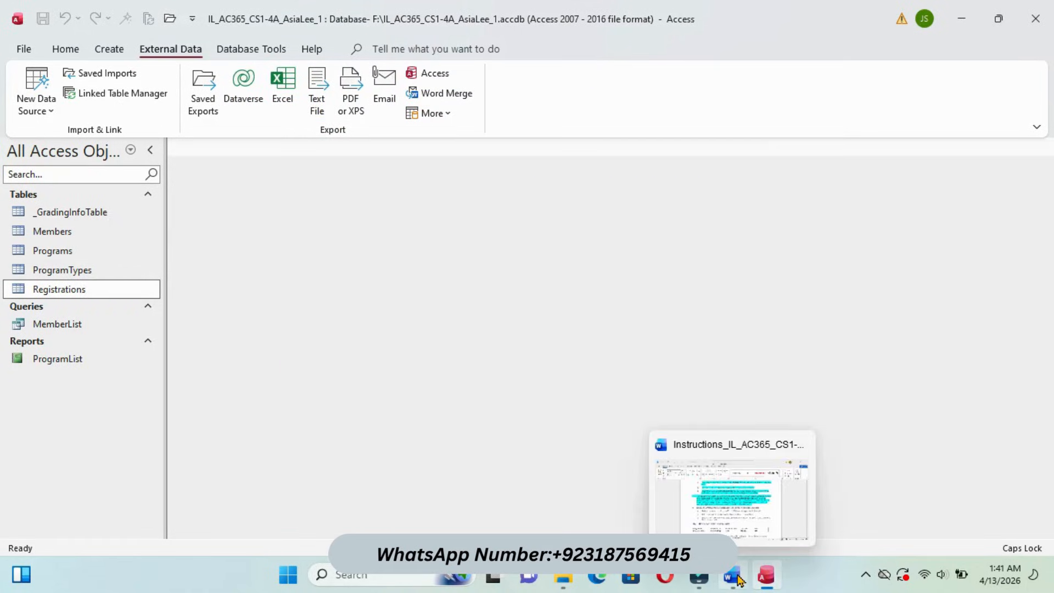
click(738, 477)
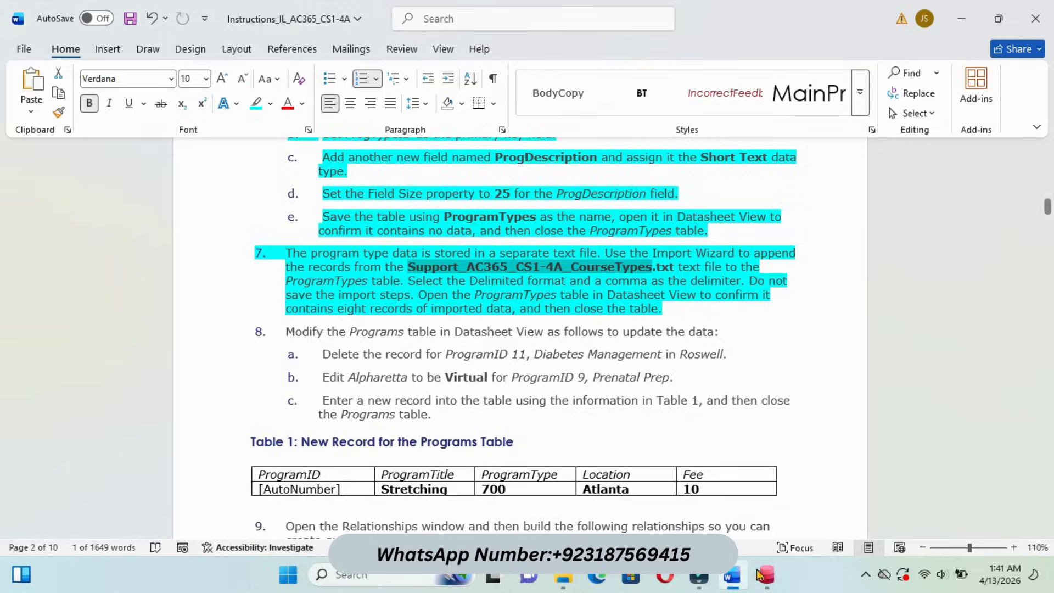
mouse_move(765, 575)
click(748, 497)
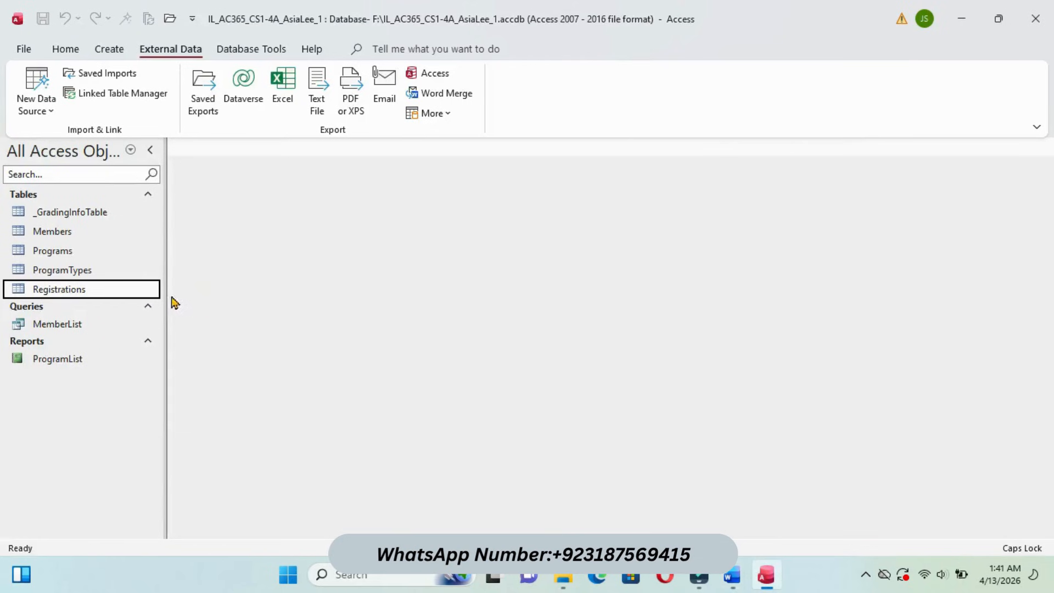
double_click(89, 271)
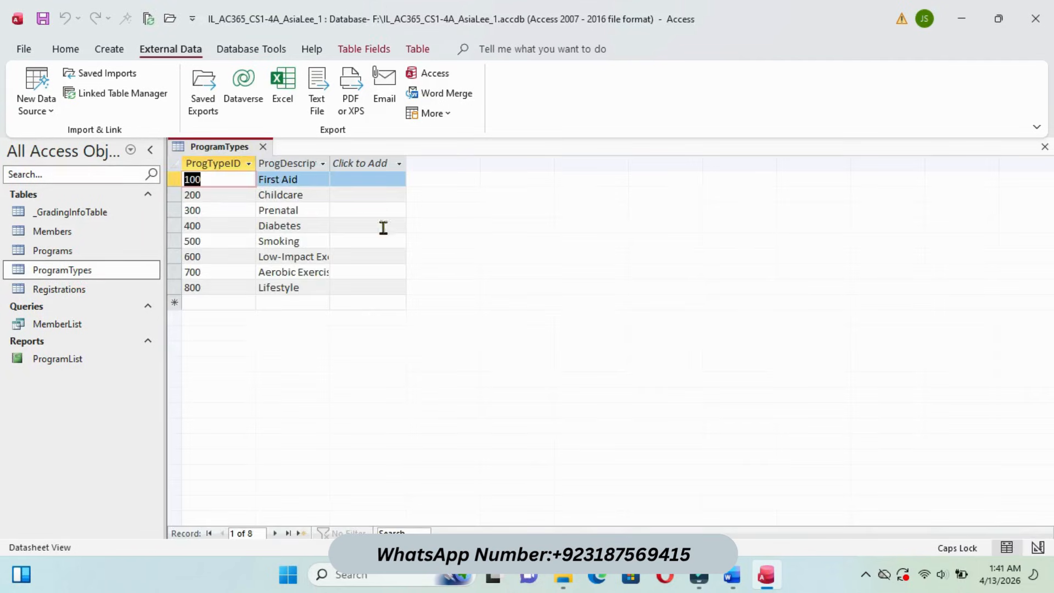
click(263, 147)
- Switch to Word and look through the remaining project instructions, returning to the start of the document
mouse_move(732, 575)
click(734, 499)
scroll(605, 326, down, 20)
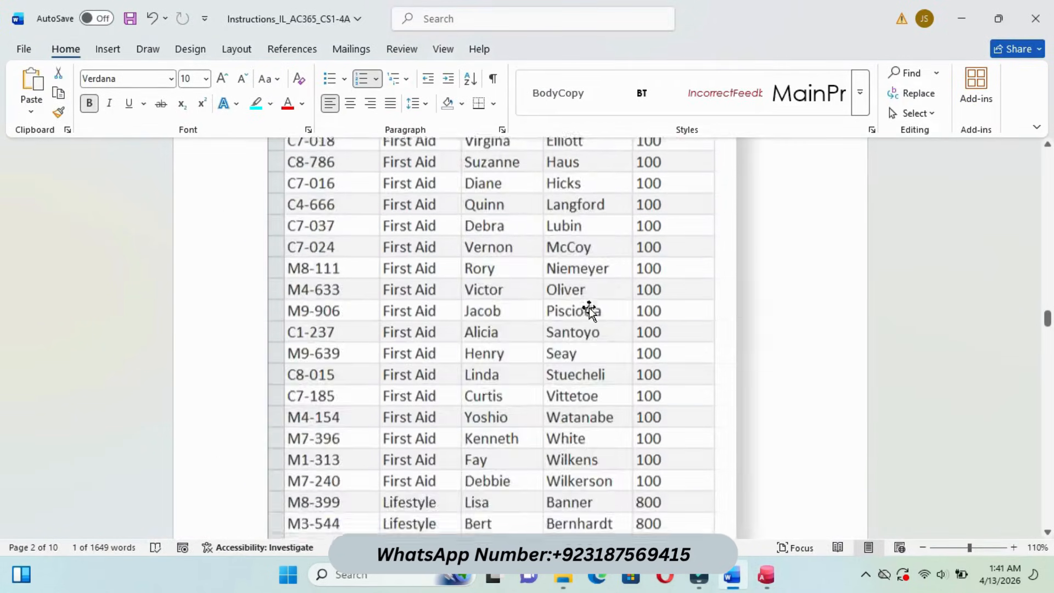
scroll(589, 310, up, 20)
scroll(589, 308, up, 5)
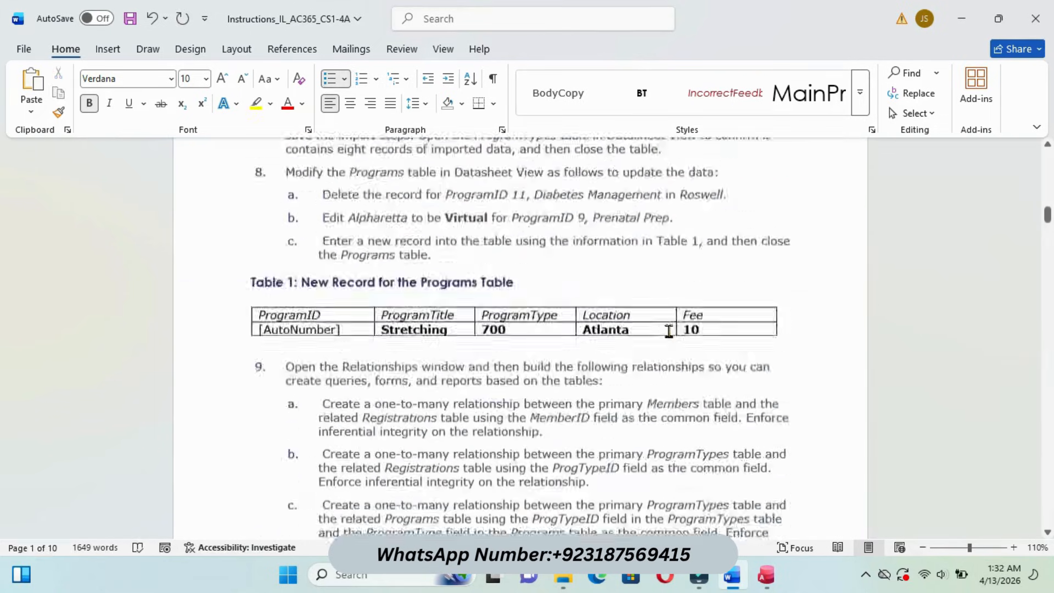
scroll(669, 331, down, 15)
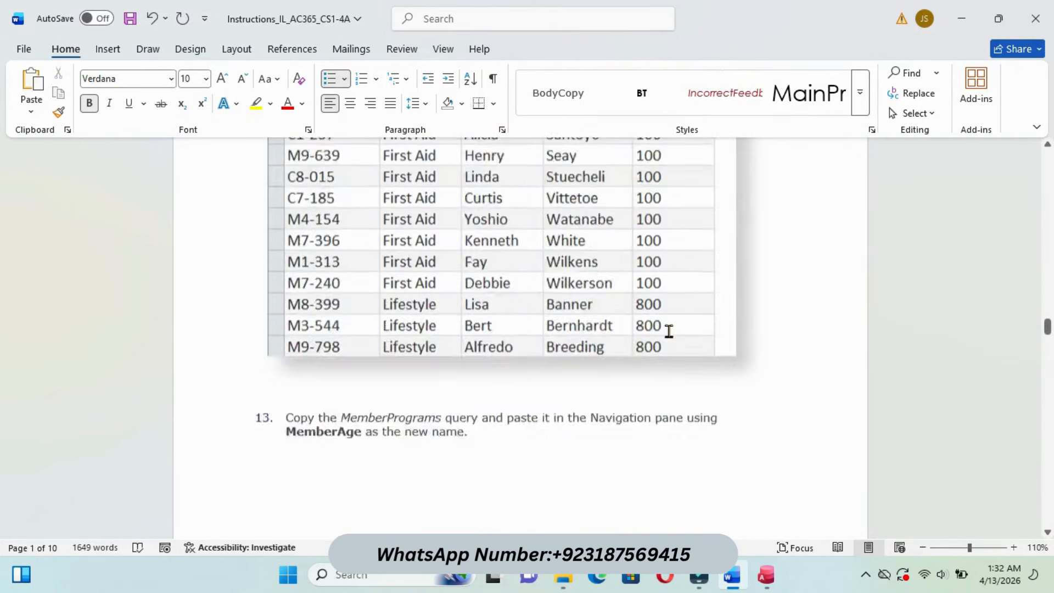
scroll(669, 331, up, 15)
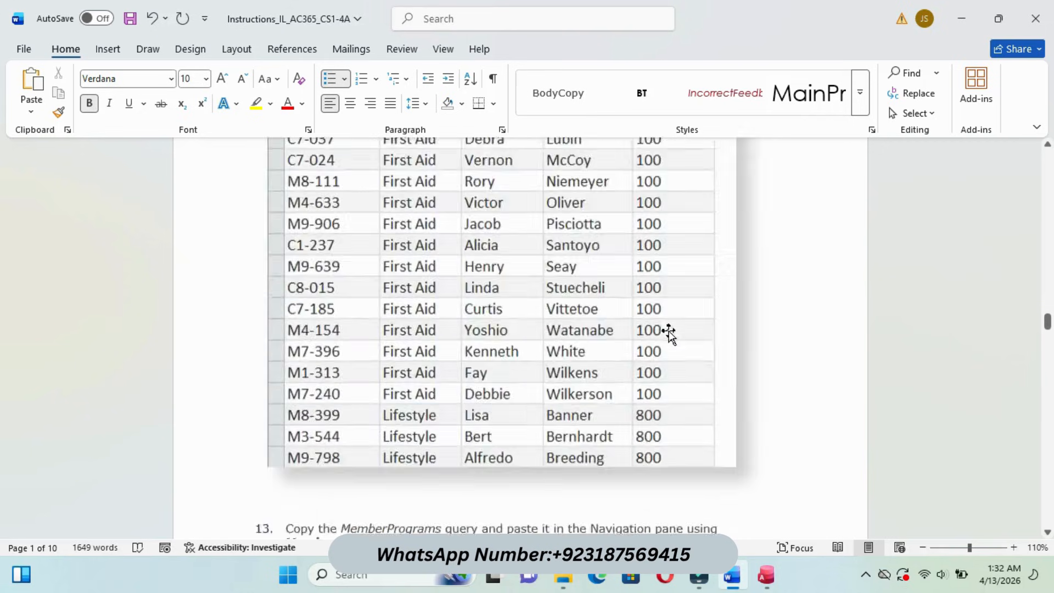
scroll(668, 331, up, 10)
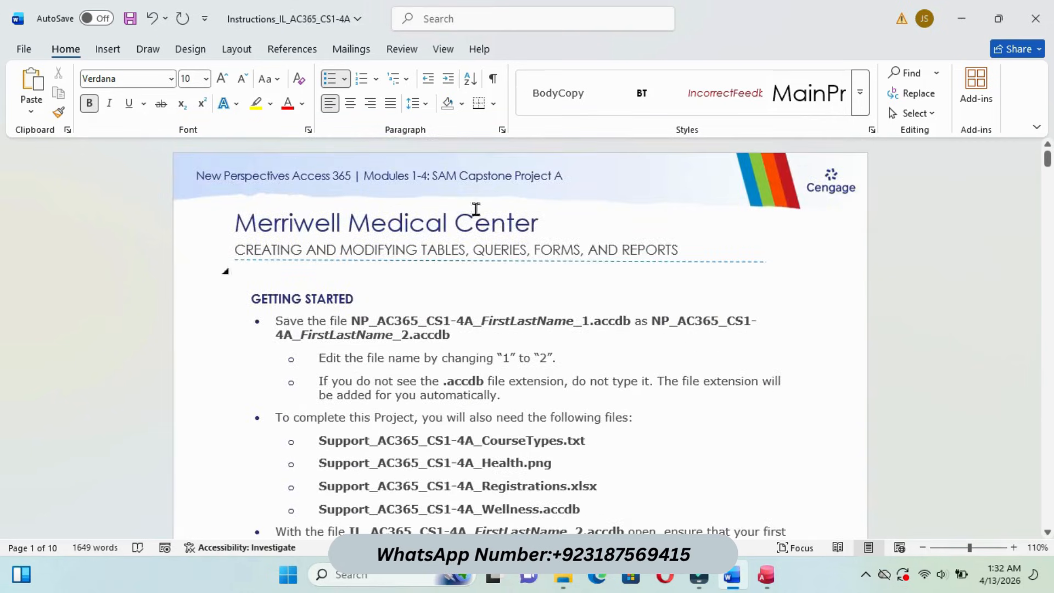
- Highlight in yellow the project title line at the page head and the step 1 instruction about modifying the Members table
drag(195, 174, 562, 176)
click(659, 148)
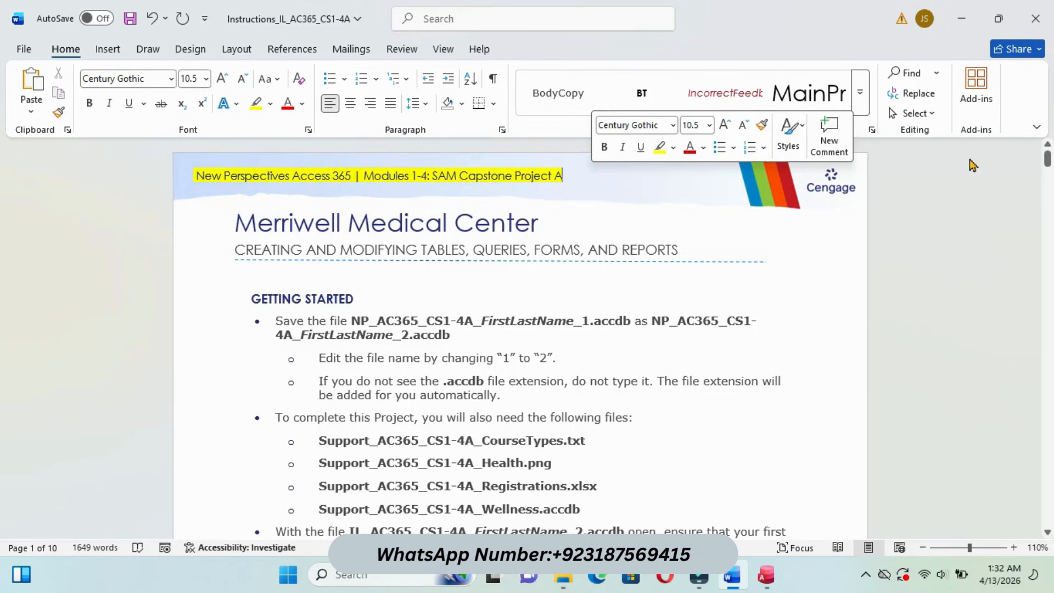
drag(1047, 160, 1048, 180)
drag(287, 237, 565, 252)
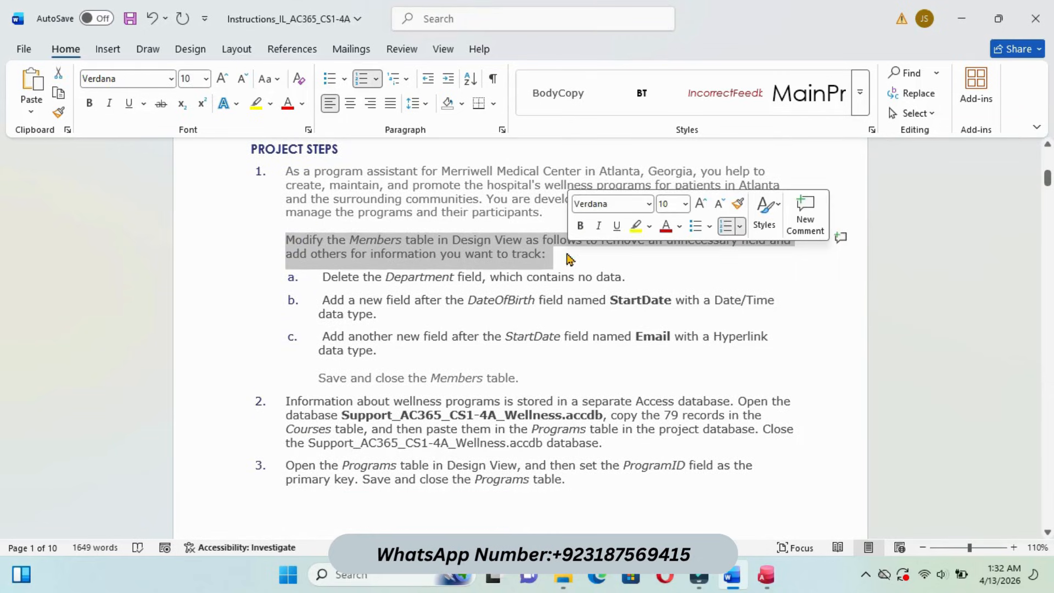
click(634, 227)
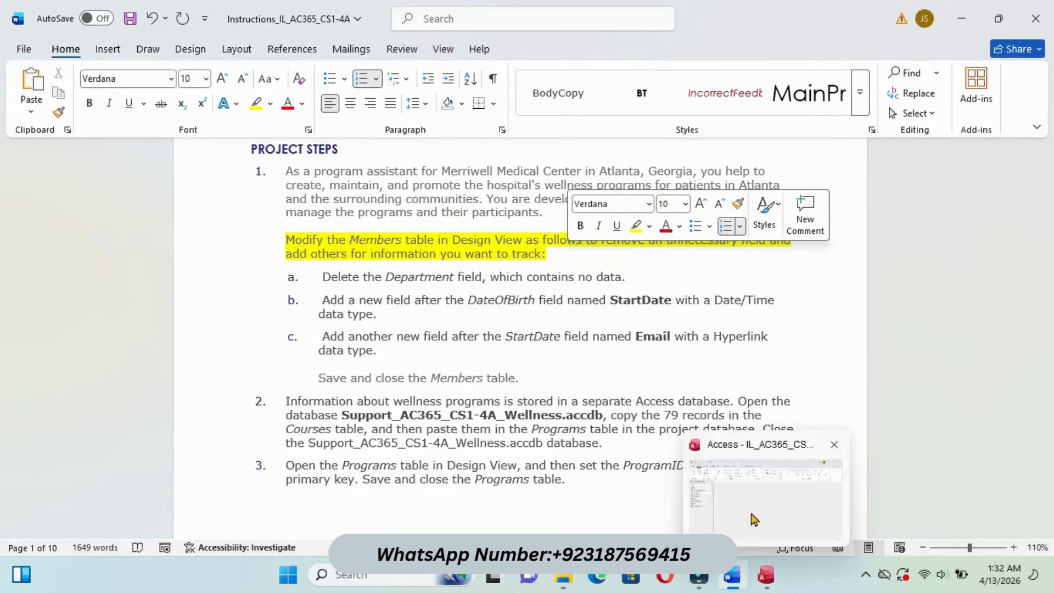
- Switch to Access and open the Members table in Design View
click(765, 575)
right_click(85, 233)
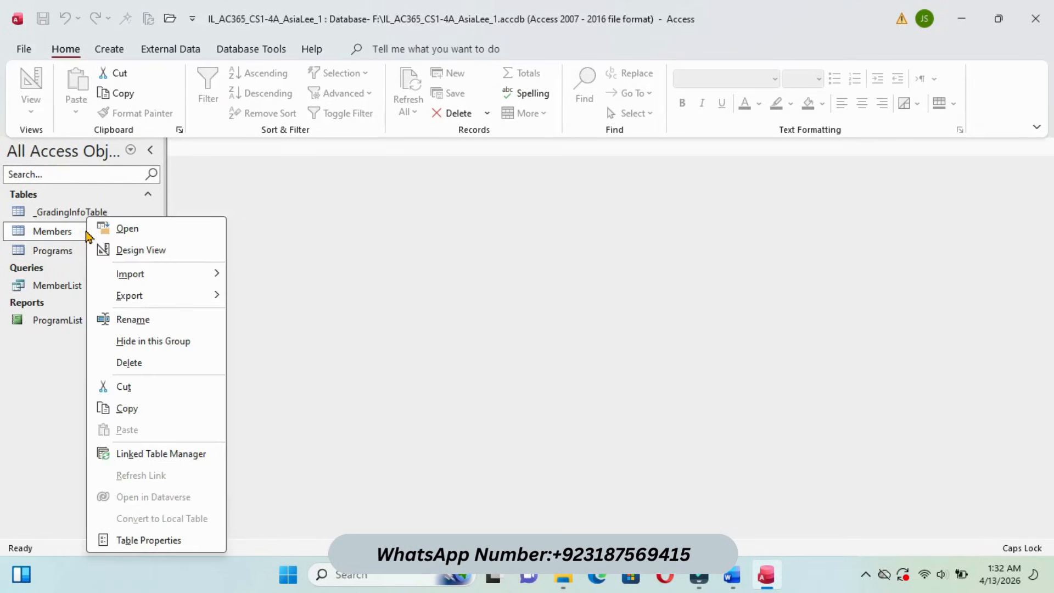
click(157, 249)
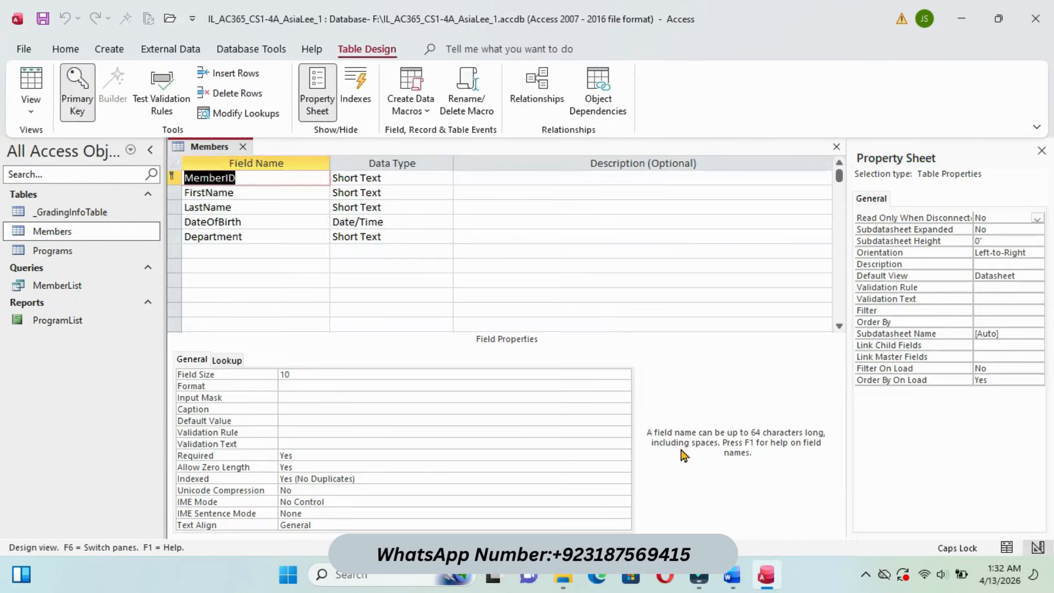
- Switch to Word and highlight step 1a, about deleting the Department field, in turquoise
mouse_move(732, 579)
click(730, 496)
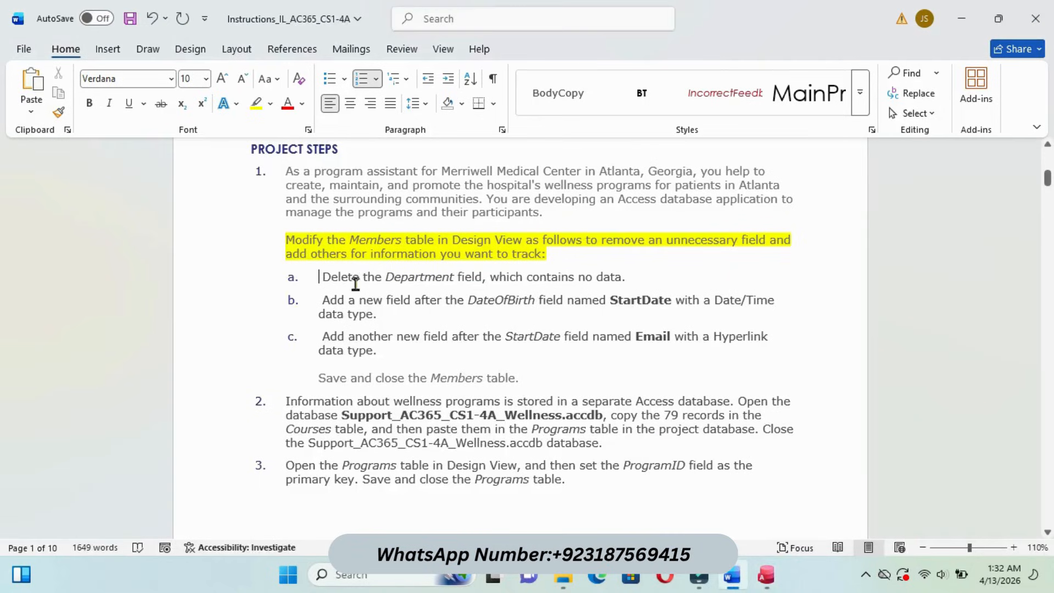
drag(323, 276, 455, 276)
click(663, 276)
drag(322, 276, 685, 278)
click(735, 250)
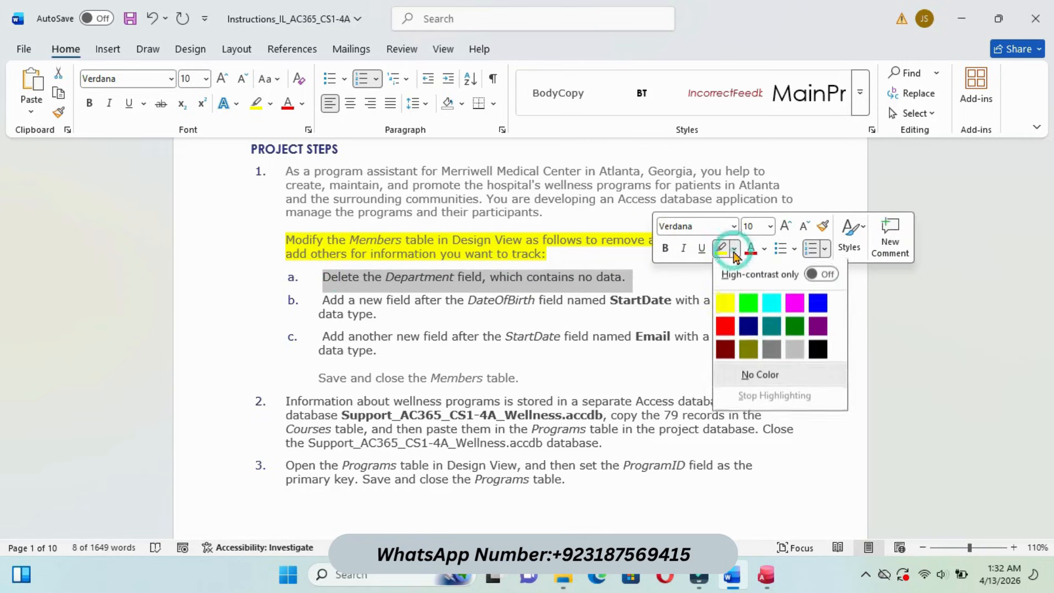
click(770, 301)
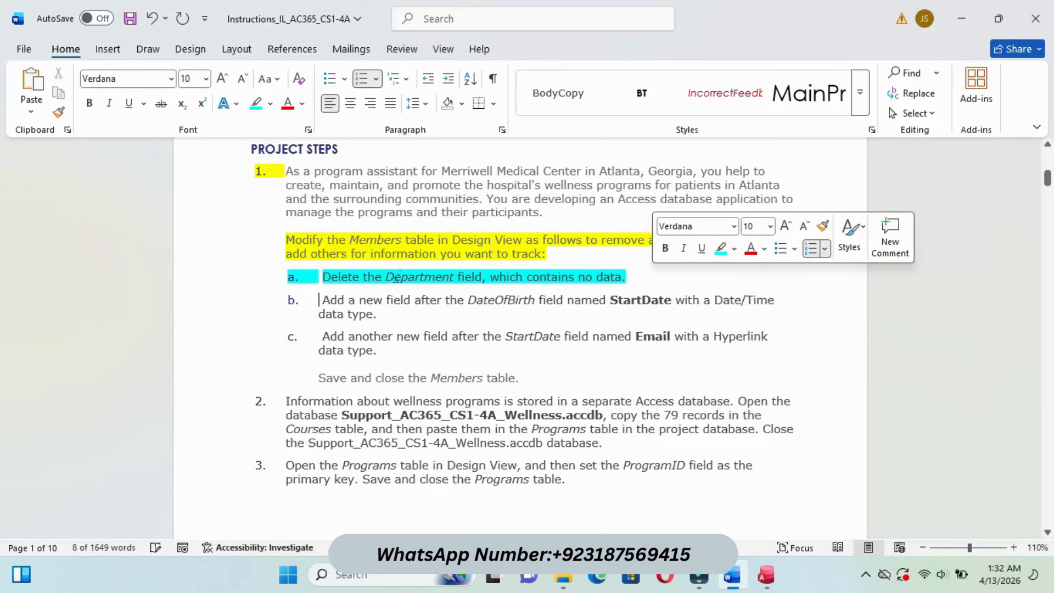
click(621, 277)
- Switch to Access and permanently delete the Department field from the Members table
mouse_move(768, 575)
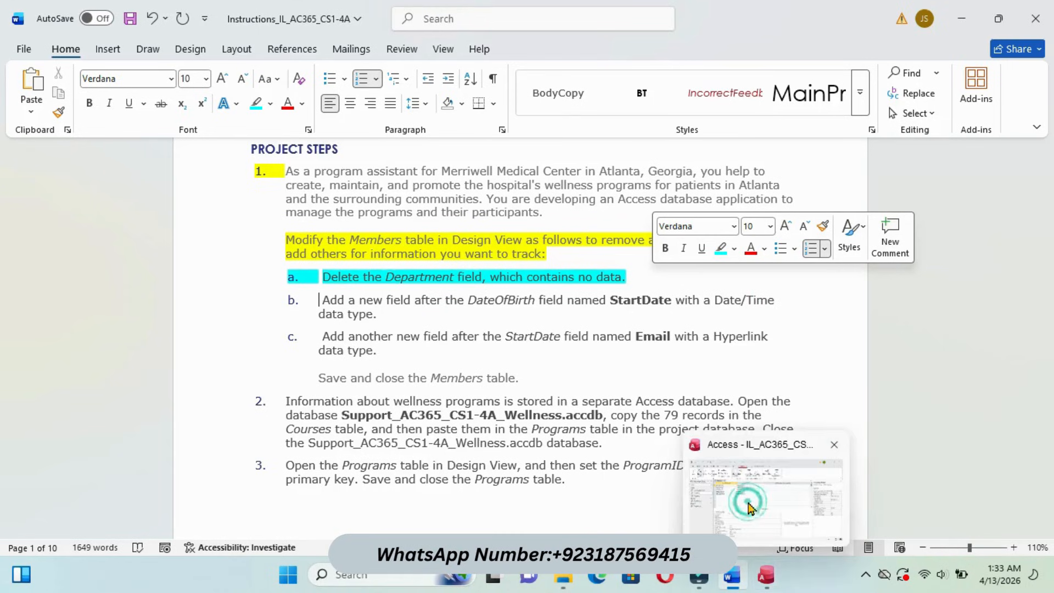
click(747, 500)
click(171, 237)
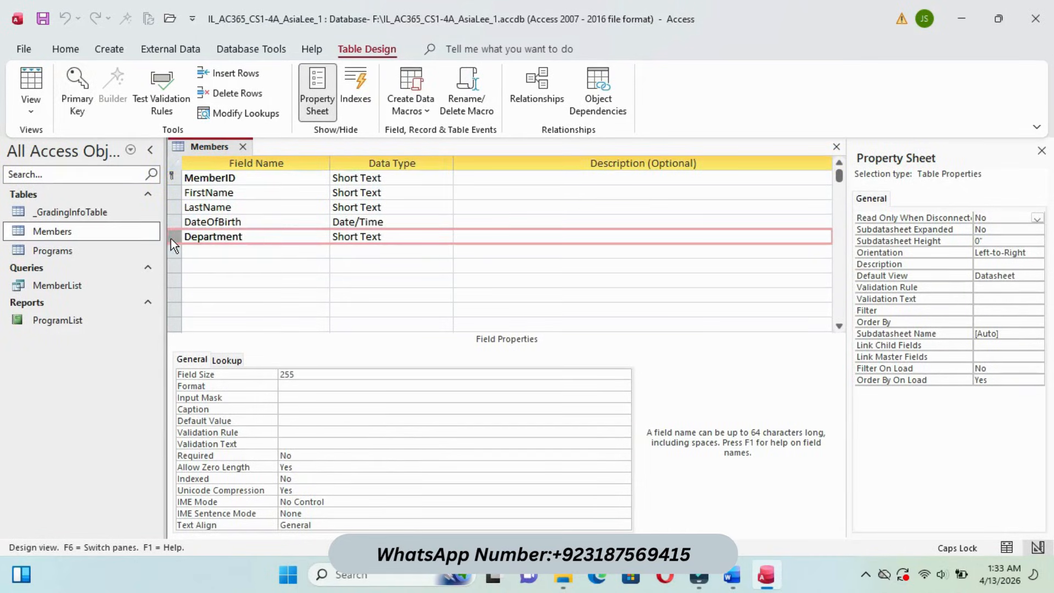
right_click(171, 237)
click(236, 340)
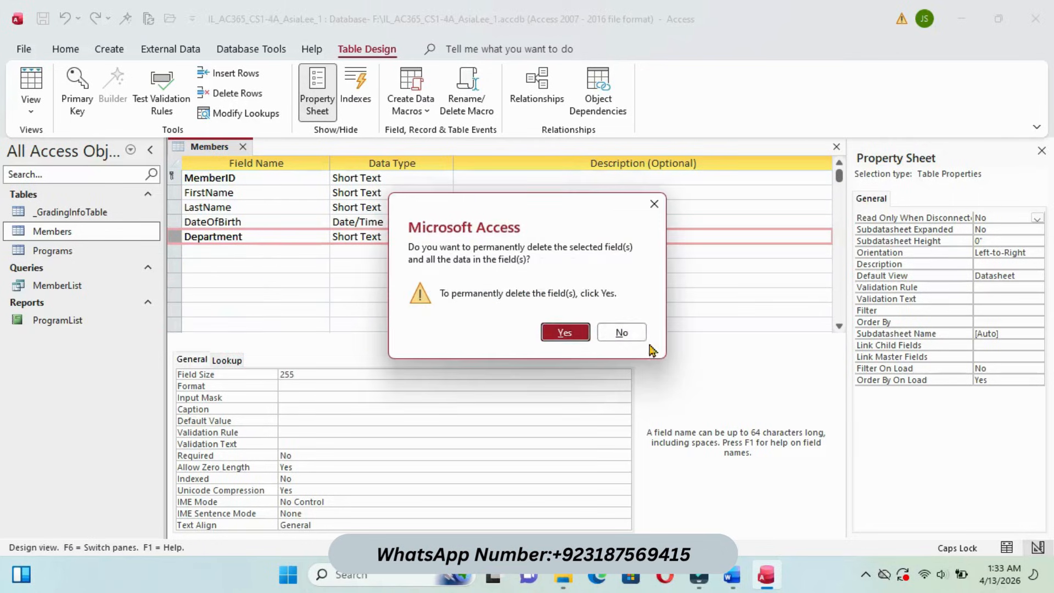
click(567, 333)
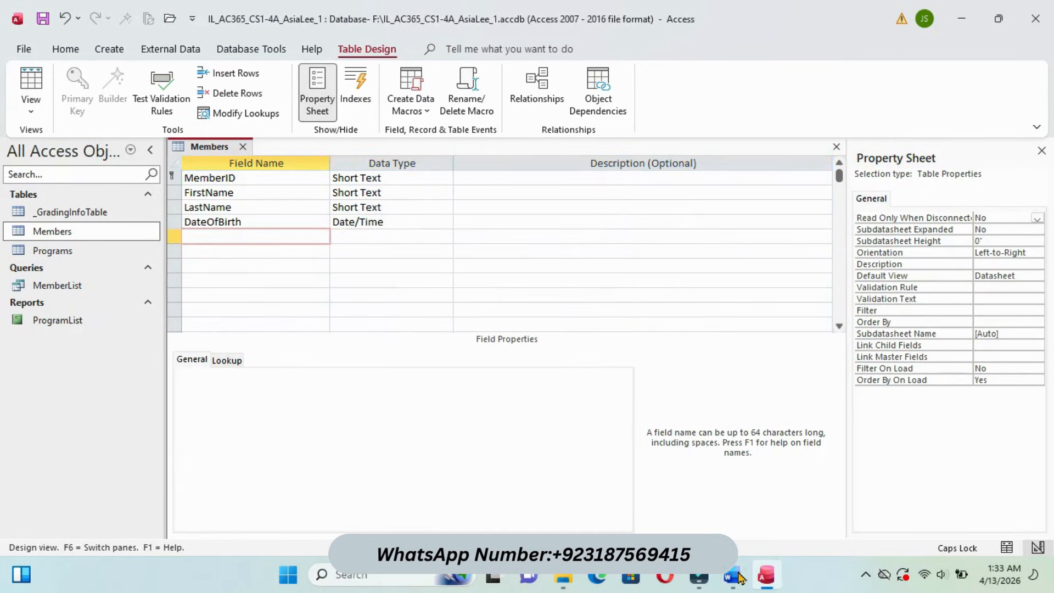
- In Word, highlight step 1b in turquoise and copy the field name StartDate from it
click(746, 494)
drag(324, 301, 370, 314)
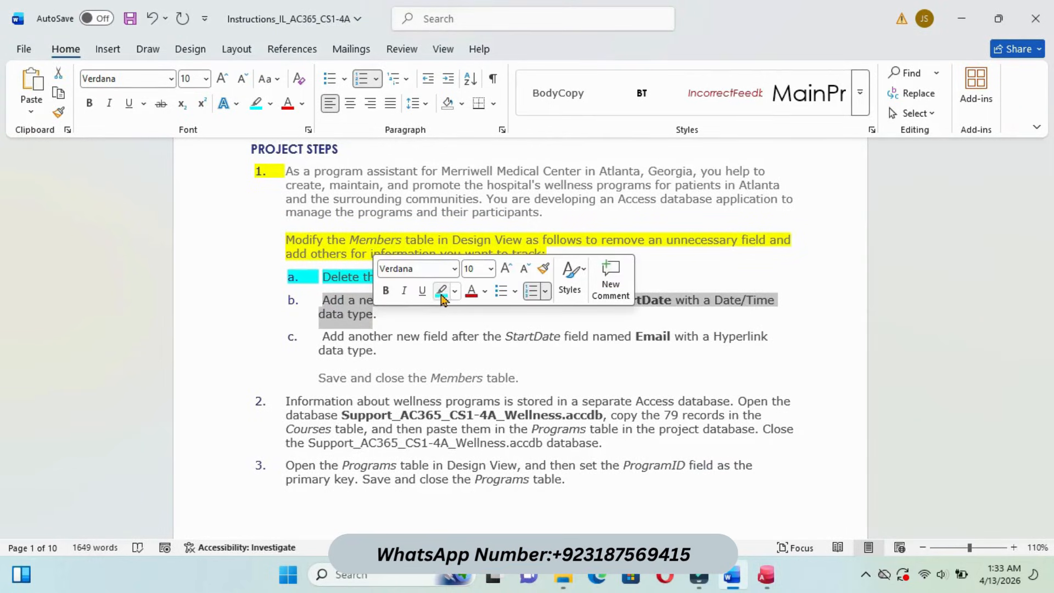
click(441, 291)
click(447, 315)
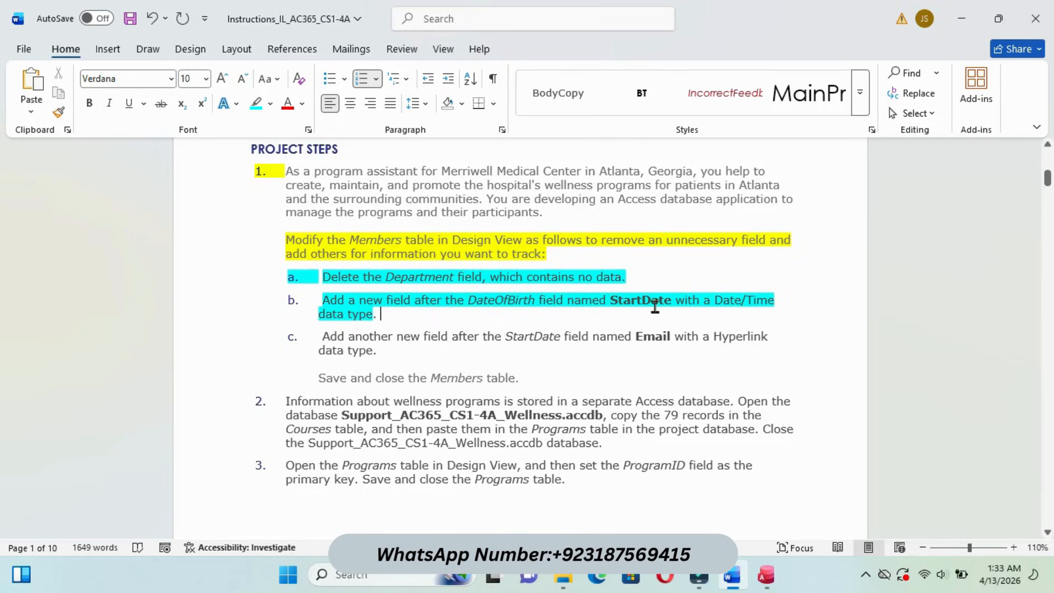
drag(612, 300, 670, 300)
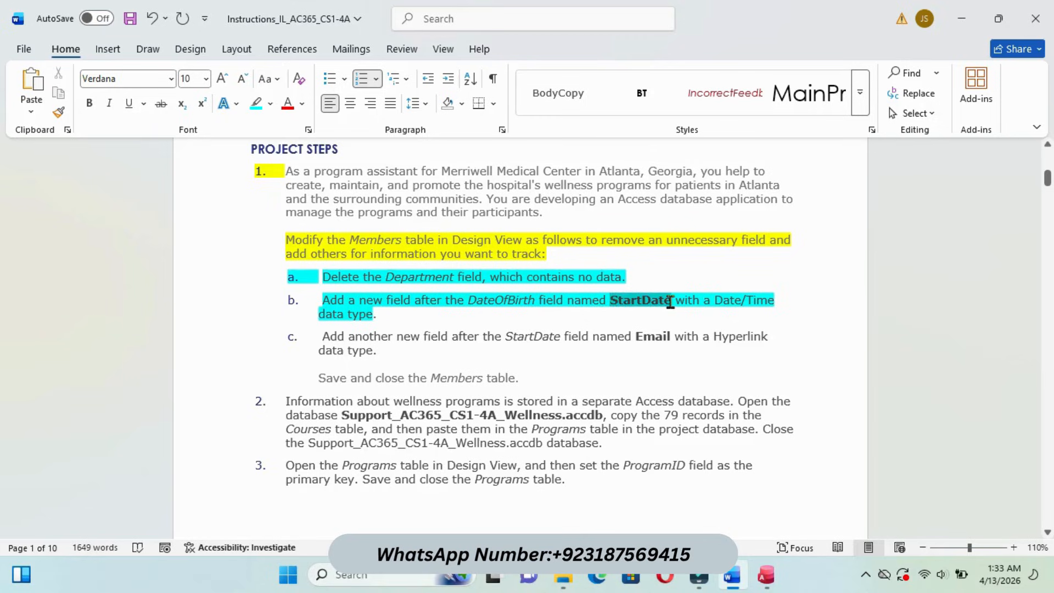
right_click(665, 302)
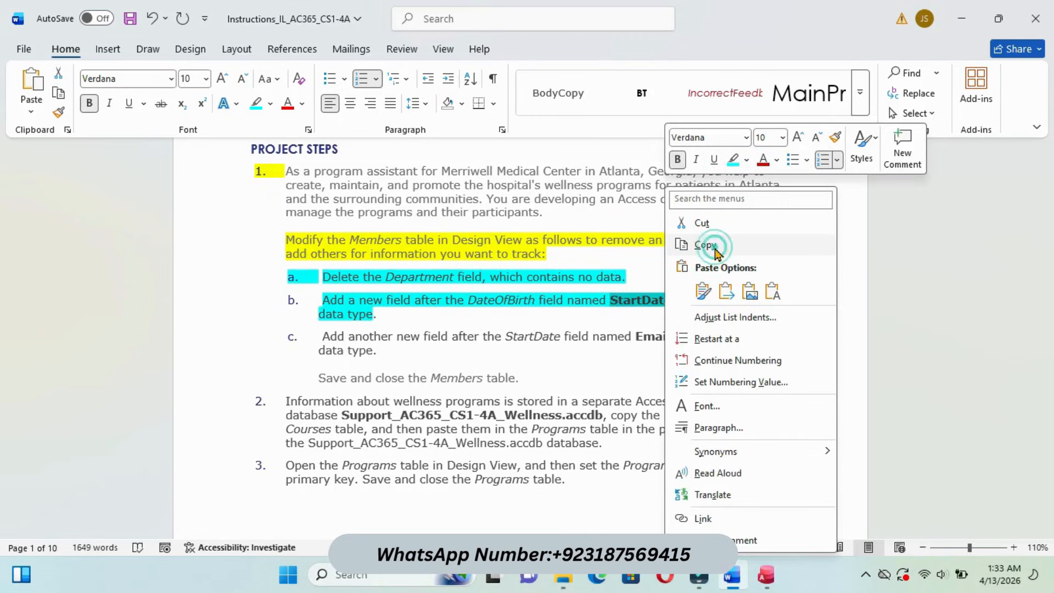
click(708, 245)
- In Access, add the copied StartDate field after DateOfBirth in the Members table with the Date/Time data type
mouse_move(767, 577)
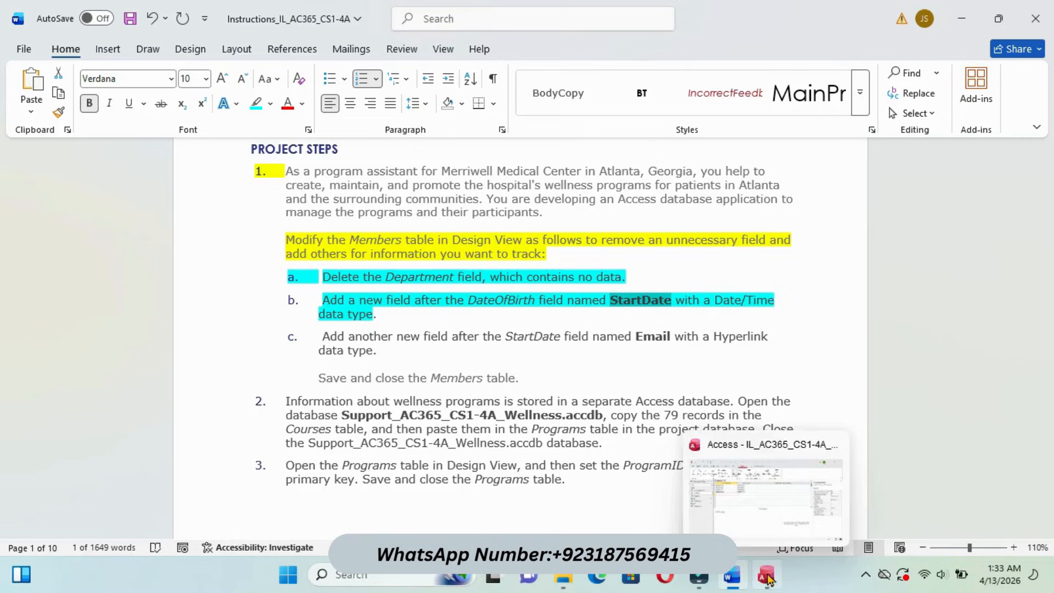
click(753, 515)
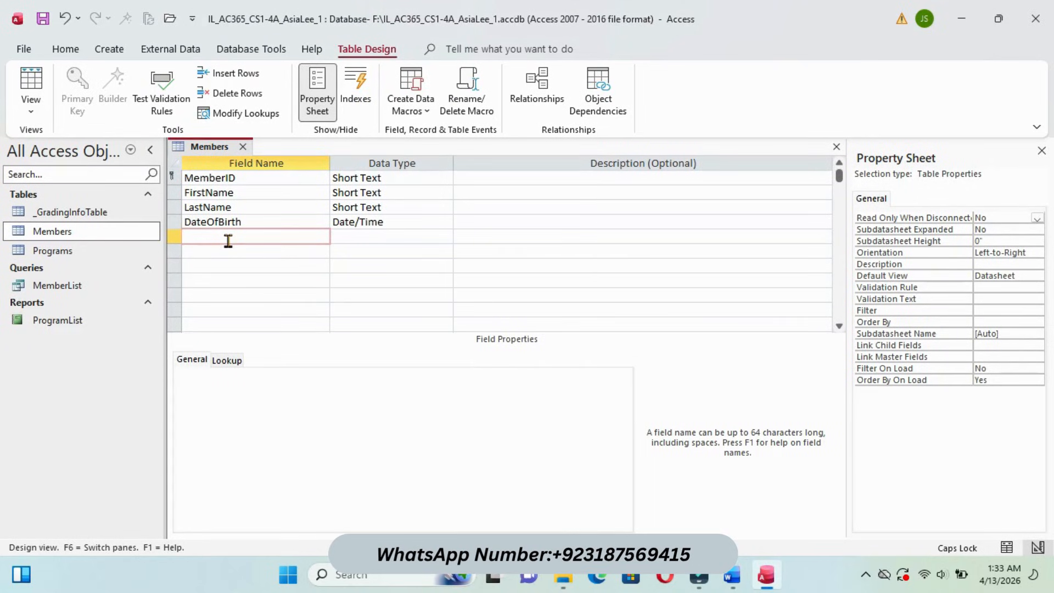
key(ctrl+v)
click(433, 241)
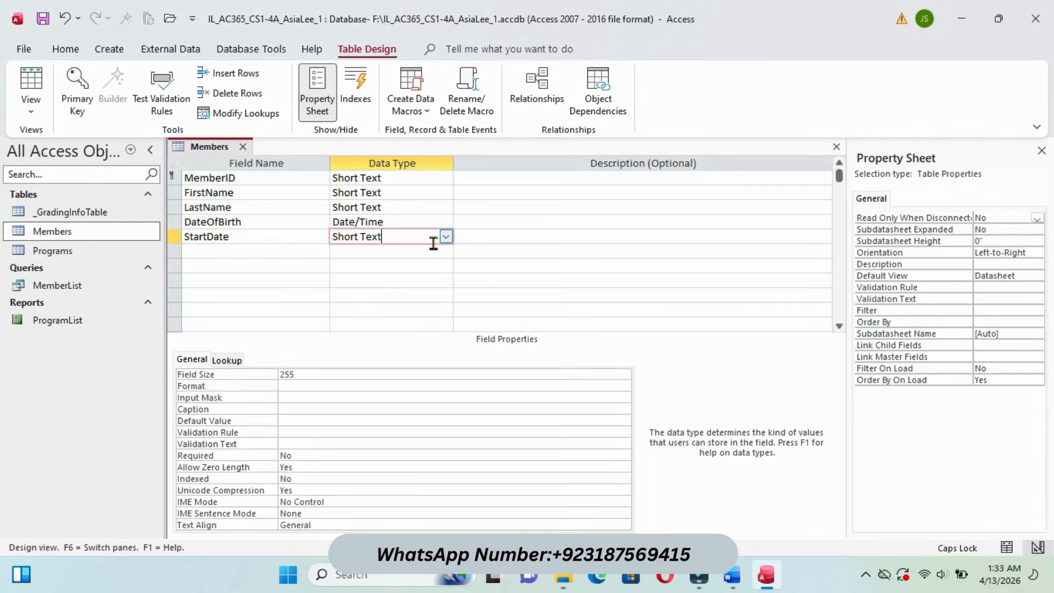
click(447, 238)
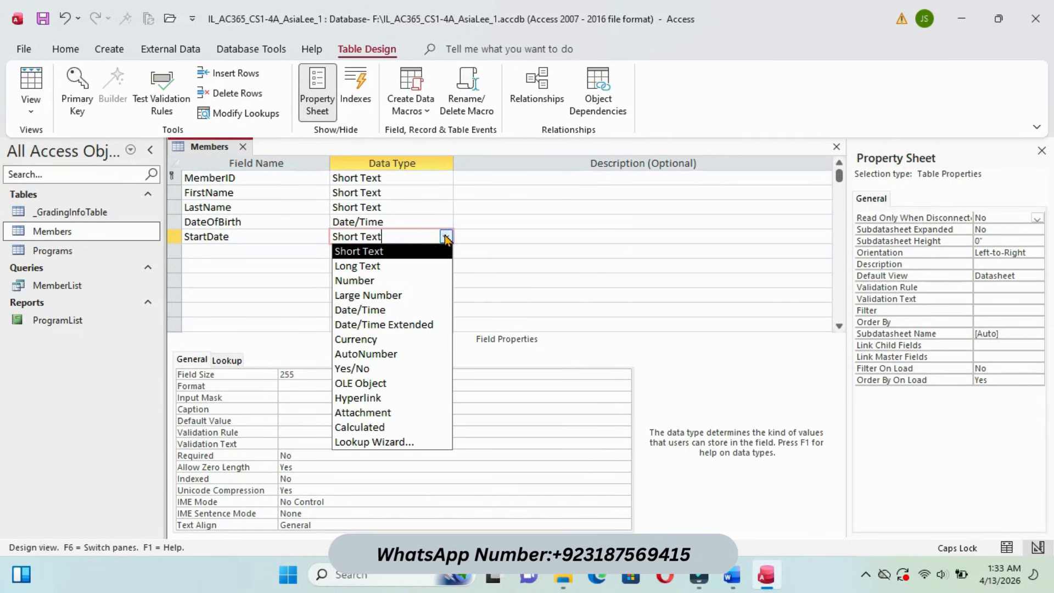
click(384, 310)
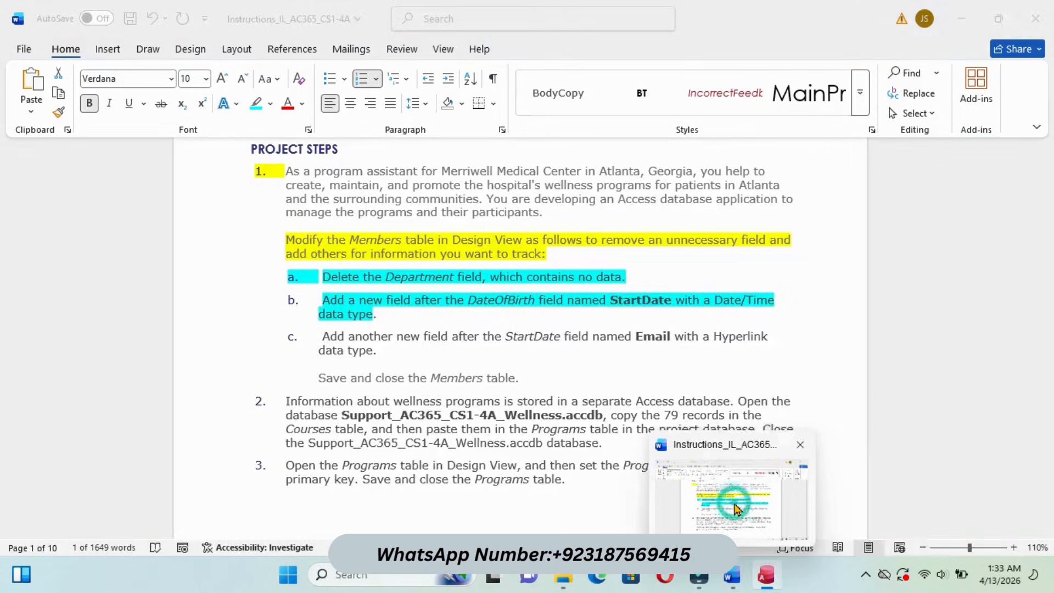
- In Word, highlight step 1c in turquoise and copy the field name Email, then switch back to the Members table design in Access
click(733, 497)
drag(325, 337, 374, 351)
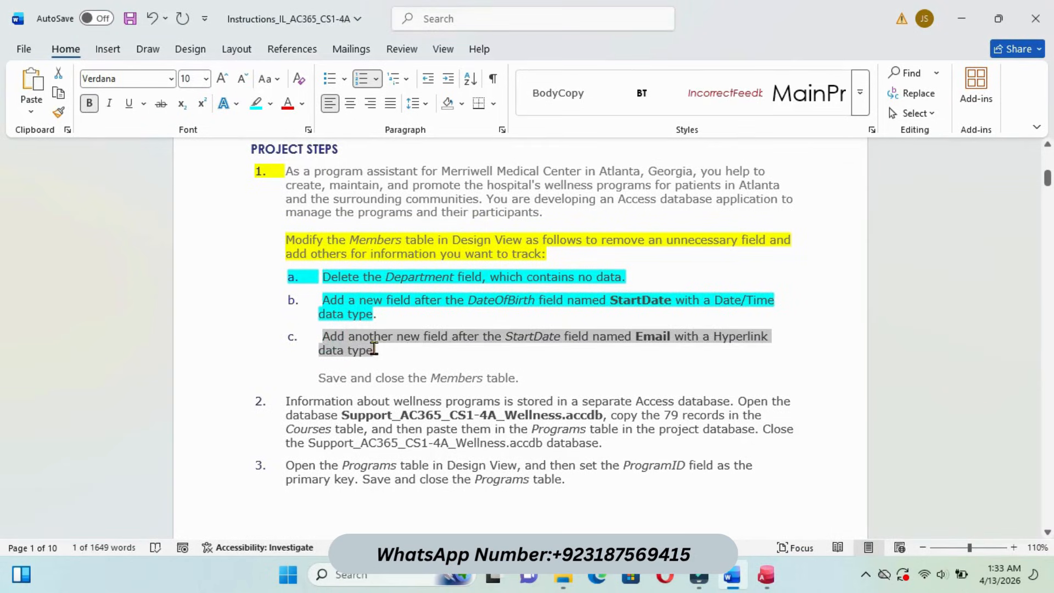
click(440, 324)
click(437, 347)
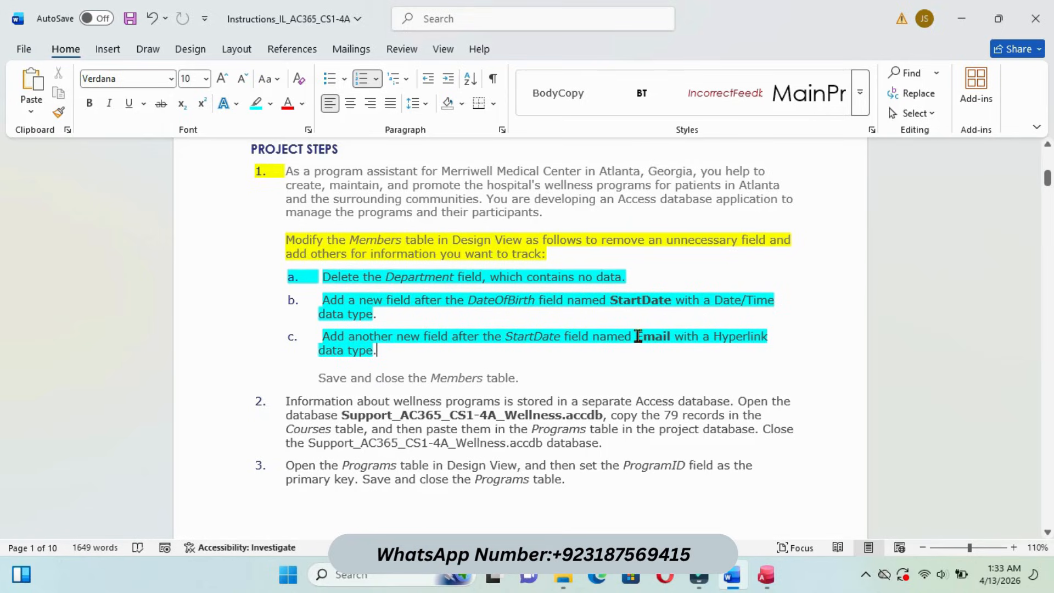
drag(637, 337, 672, 337)
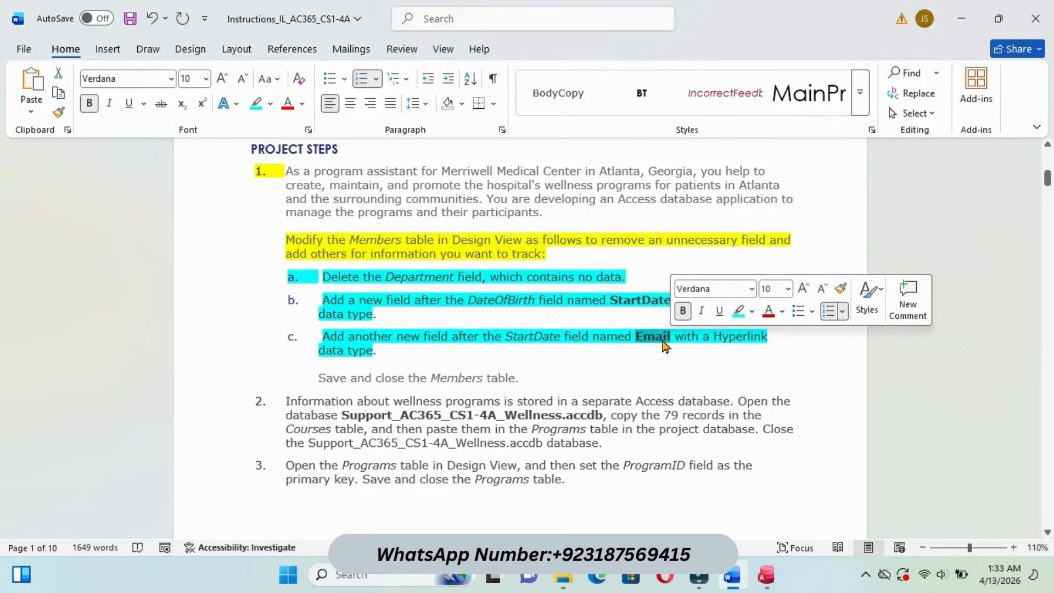
right_click(673, 337)
click(707, 245)
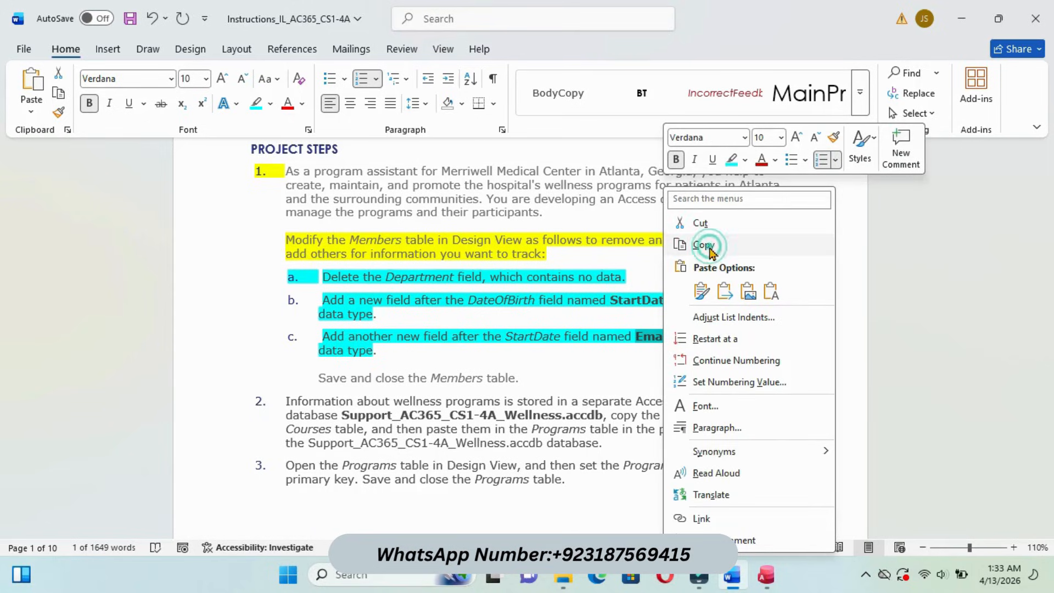
mouse_move(765, 573)
click(754, 501)
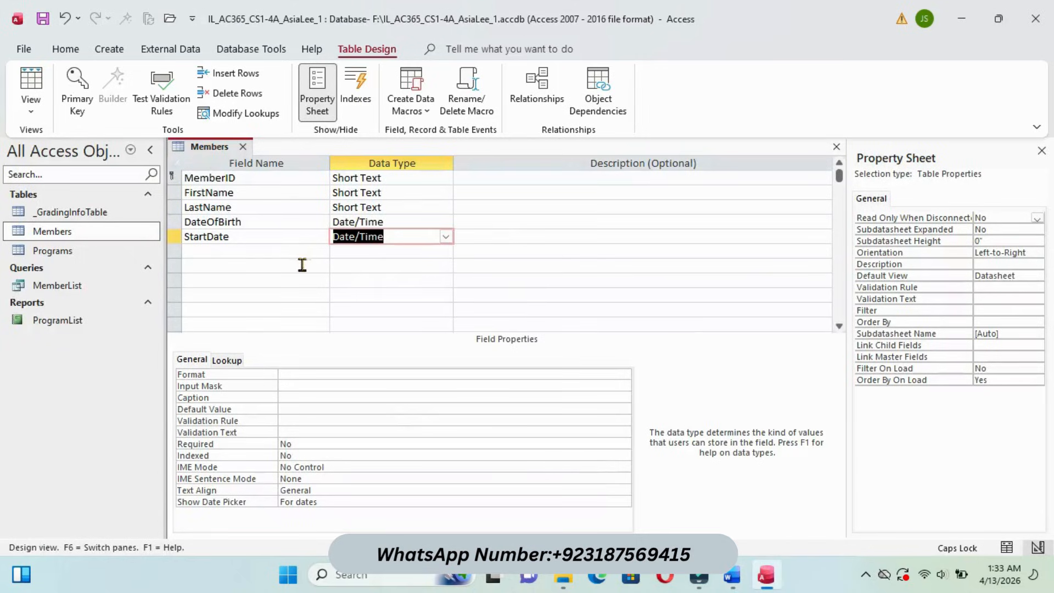
- Add the copied Email field after StartDate in the Members table with the Hyperlink data type
click(236, 252)
key(ctrl+v)
click(373, 252)
click(446, 251)
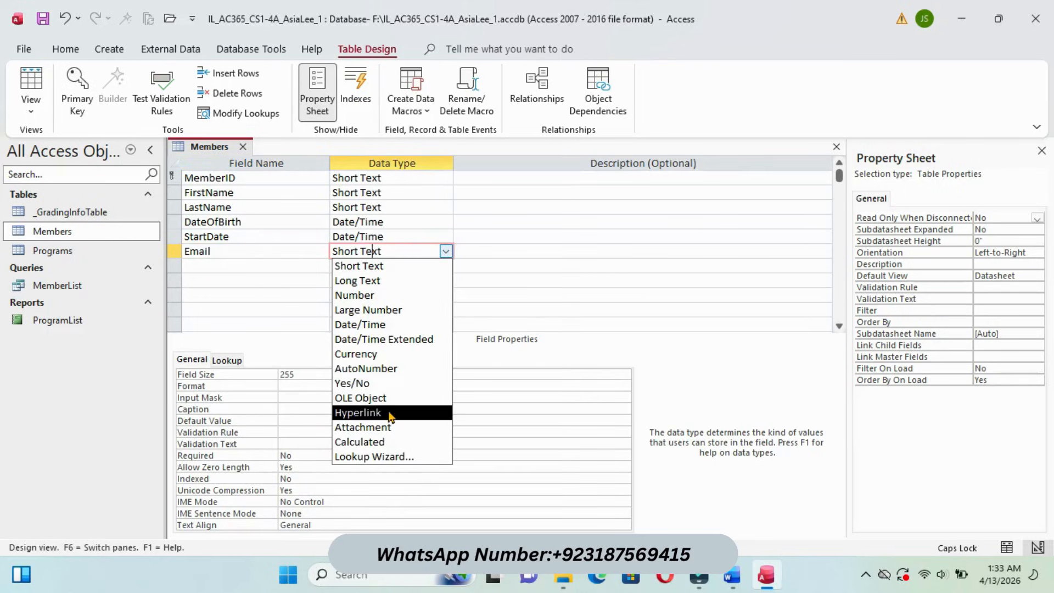
click(391, 413)
- Switch to Word and highlight the instruction to save and close the Members table in turquoise
mouse_move(732, 574)
click(728, 466)
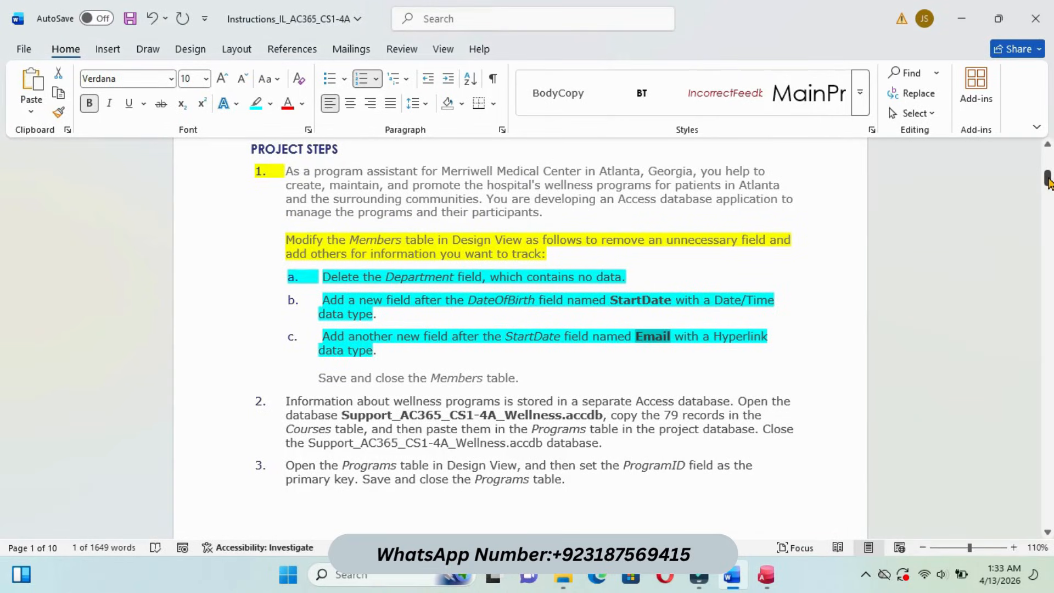
scroll(988, 181, down, 1)
drag(317, 318, 531, 320)
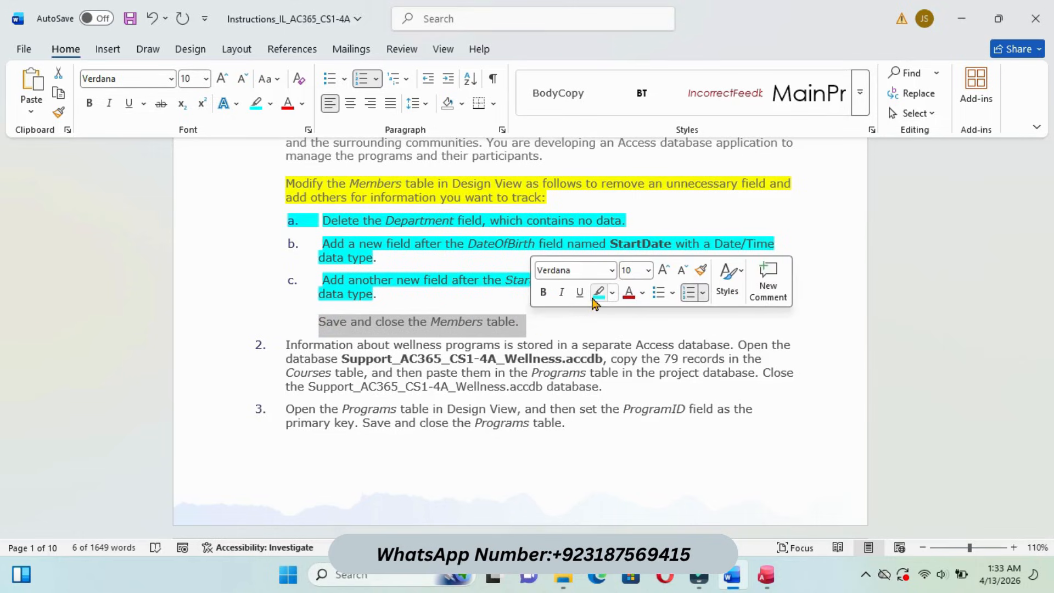
click(596, 295)
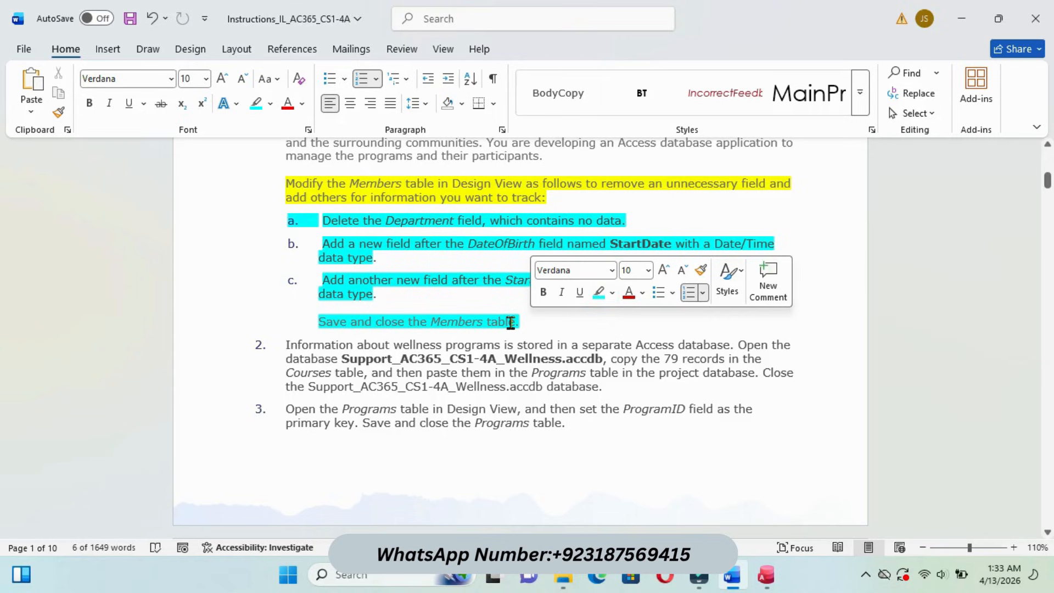
- Switch to Access, then save and close the Members table
click(758, 497)
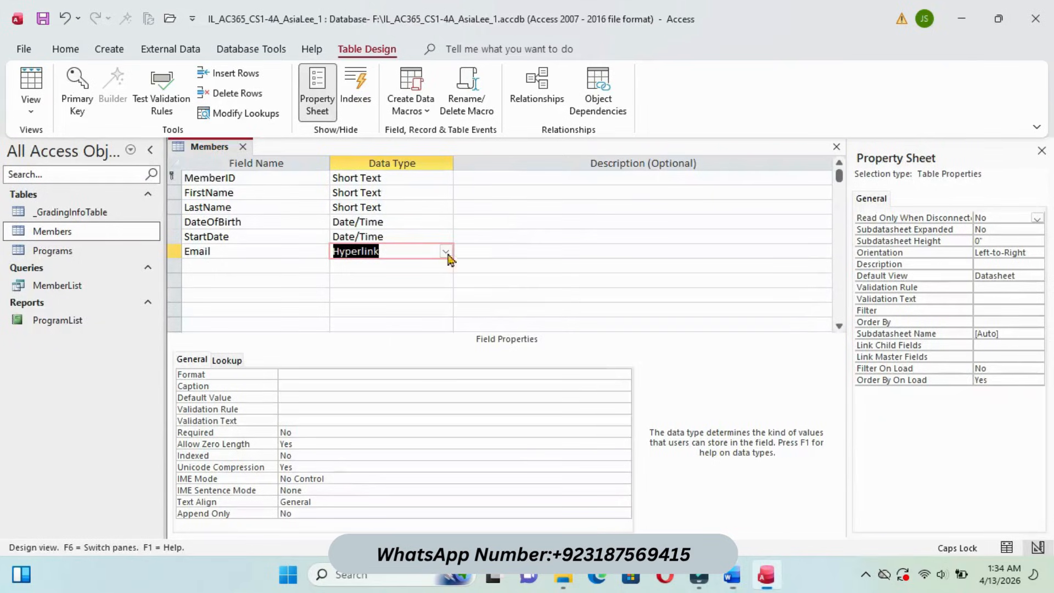
right_click(213, 153)
click(251, 157)
right_click(196, 151)
click(240, 176)
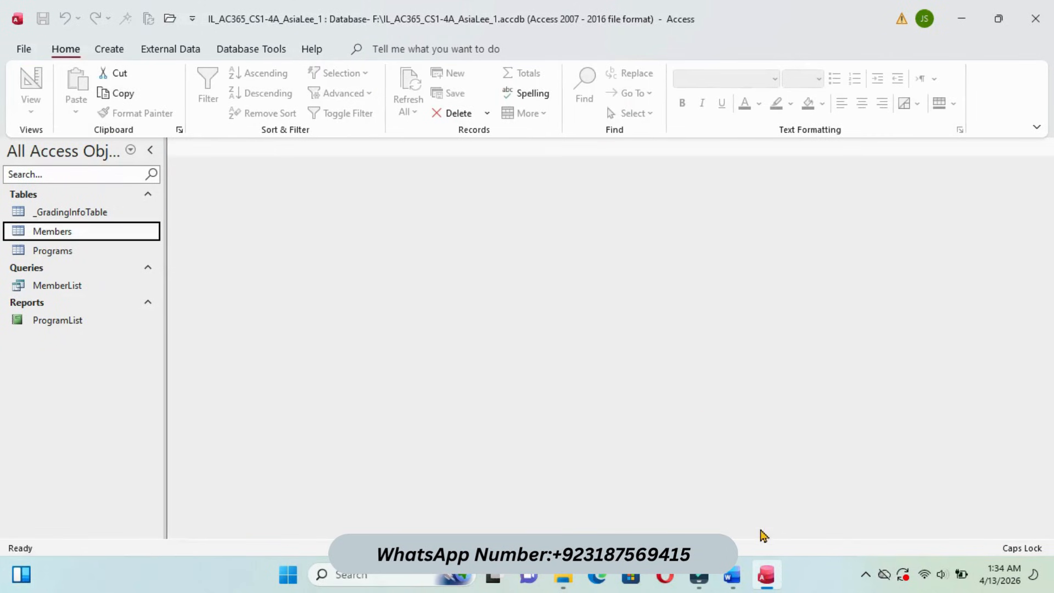
- In Word, highlight step 2 in turquoise and copy the database name Support_AC365_CS1-4A_Wellness from it
click(724, 501)
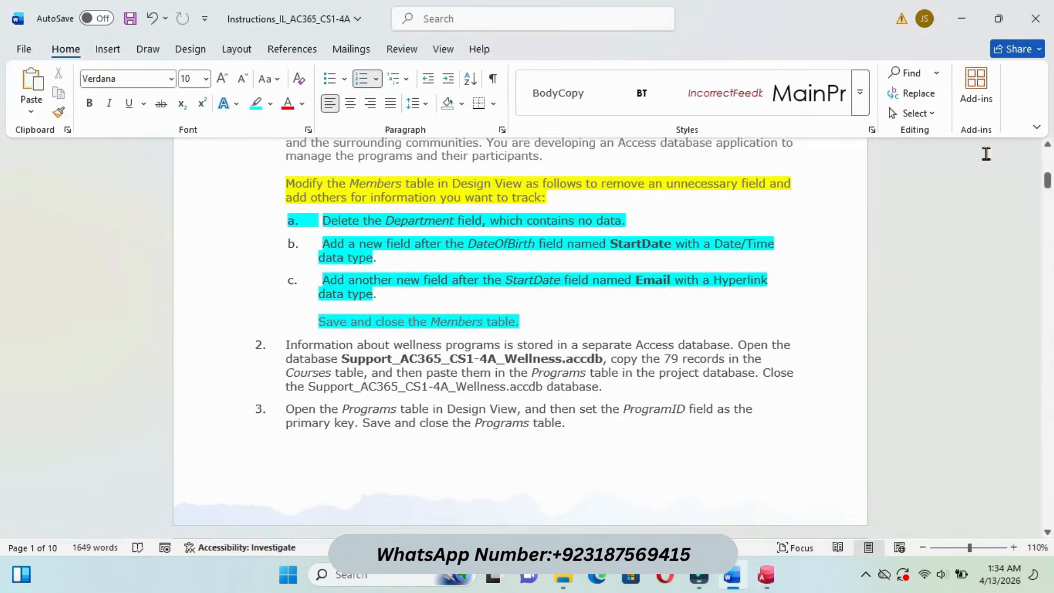
drag(1047, 181, 1047, 188)
drag(288, 250, 610, 293)
click(685, 264)
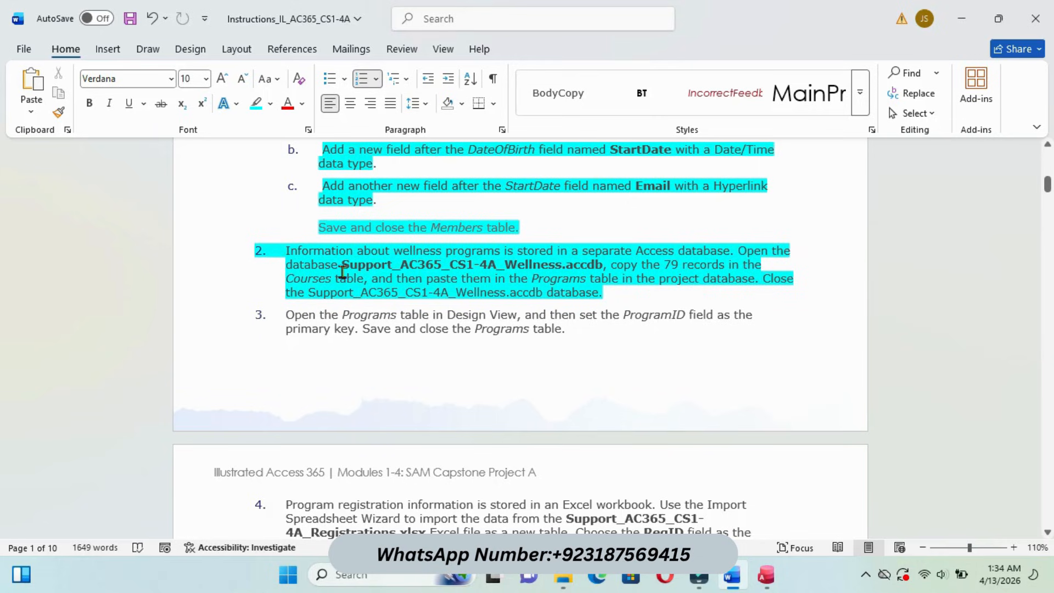
drag(343, 265, 543, 269)
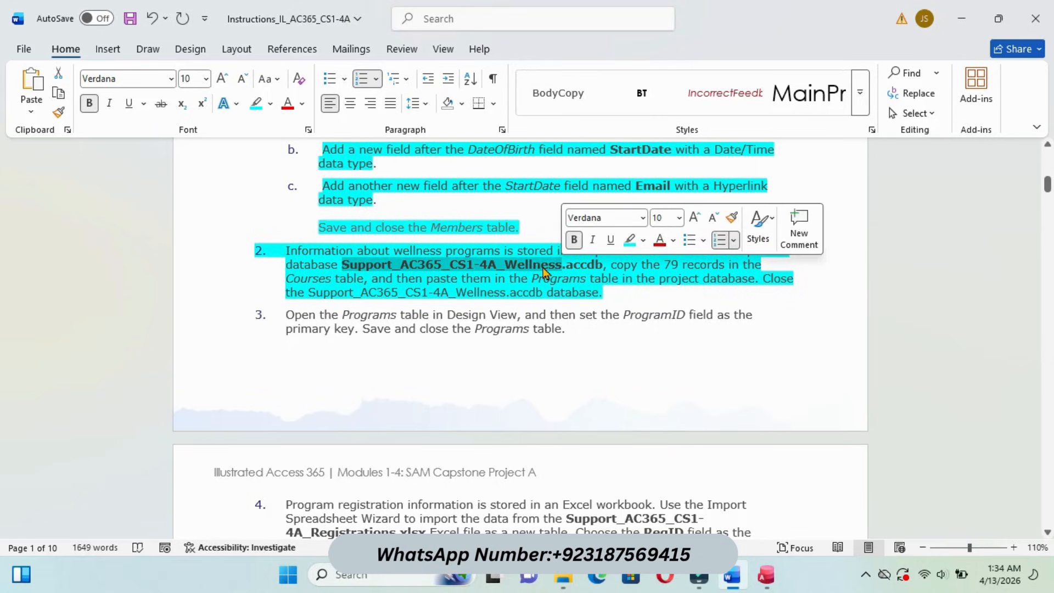
right_click(543, 270)
click(581, 243)
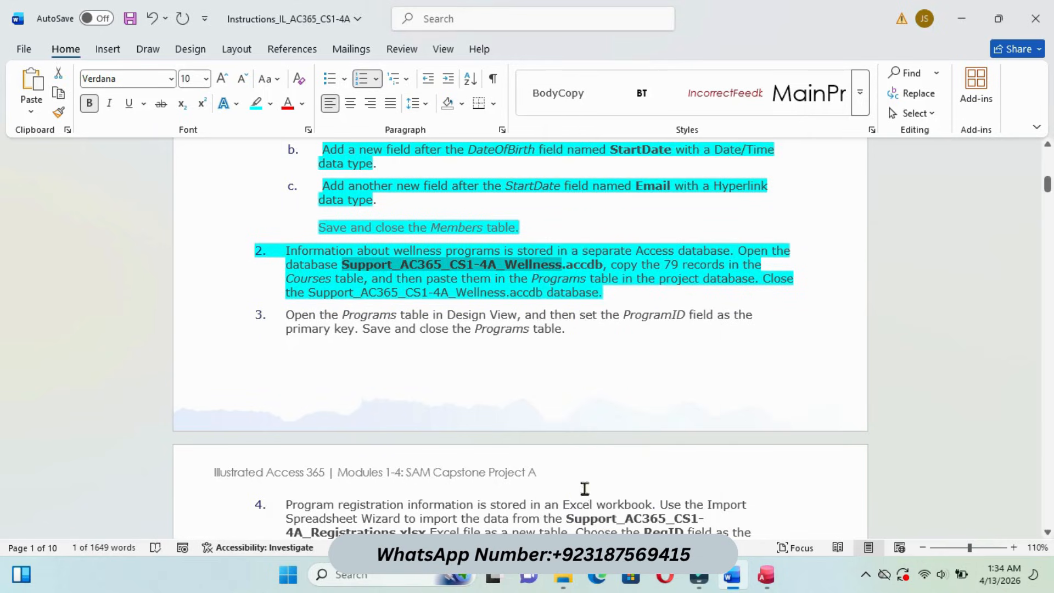
- Switch to File Explorer and search USB Drive (F:) for the copied name Support_AC365_CS1-4A_Wellness
mouse_move(563, 576)
click(564, 500)
click(905, 80)
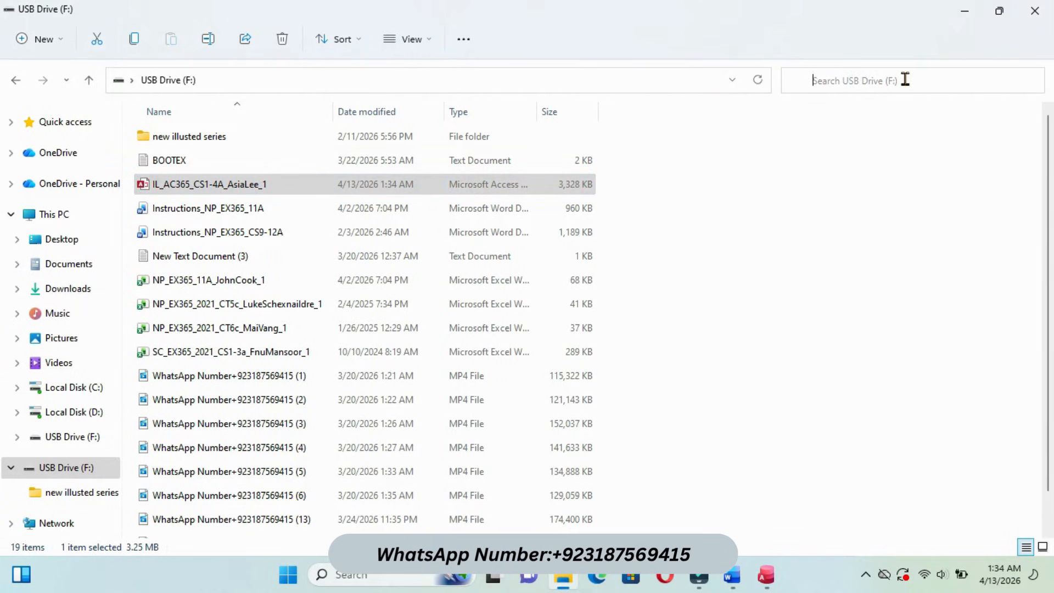
key(ctrl+v)
click(1029, 82)
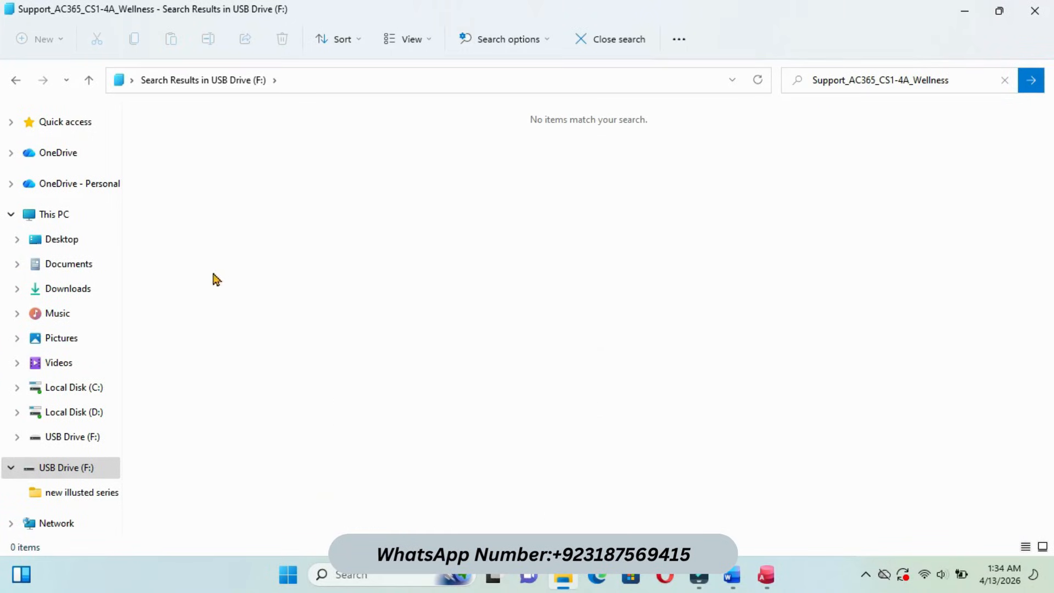
- Search Local Disk (D:) for Support_AC365_CS1-4A_Wellness and open that database in Access
click(77, 412)
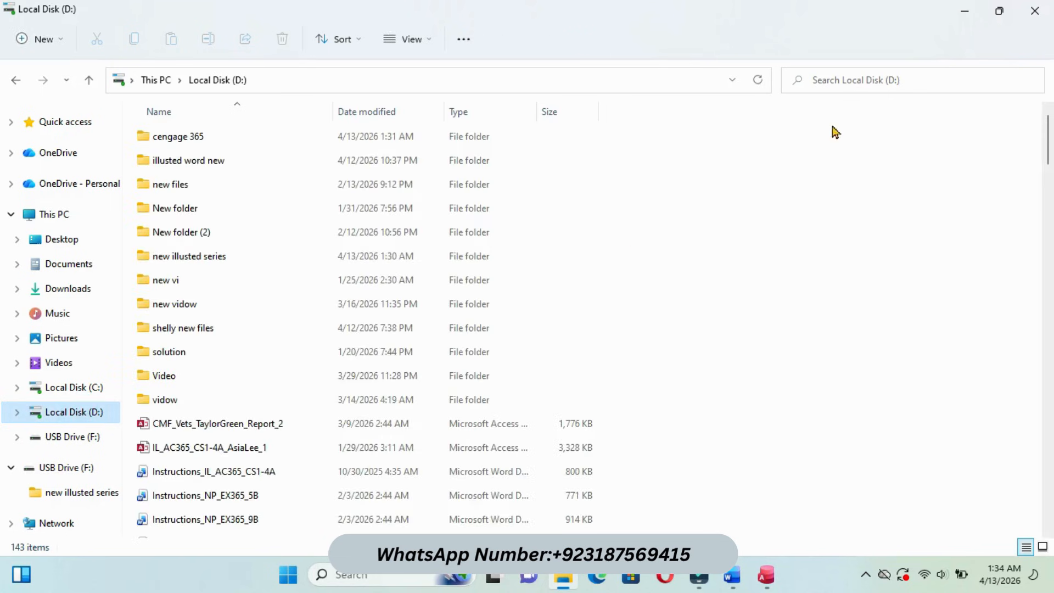
click(905, 79)
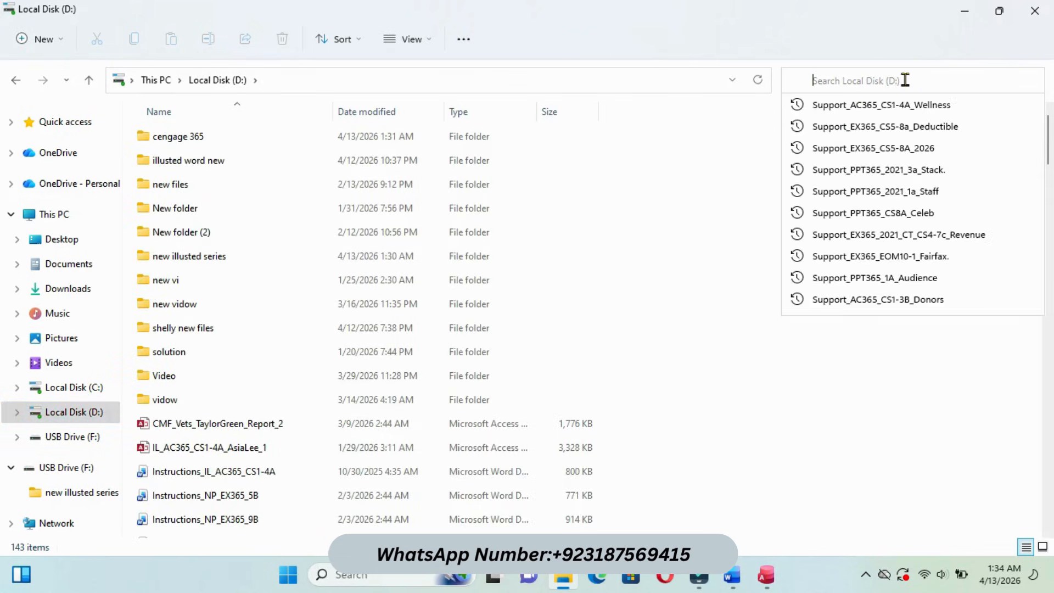
click(885, 107)
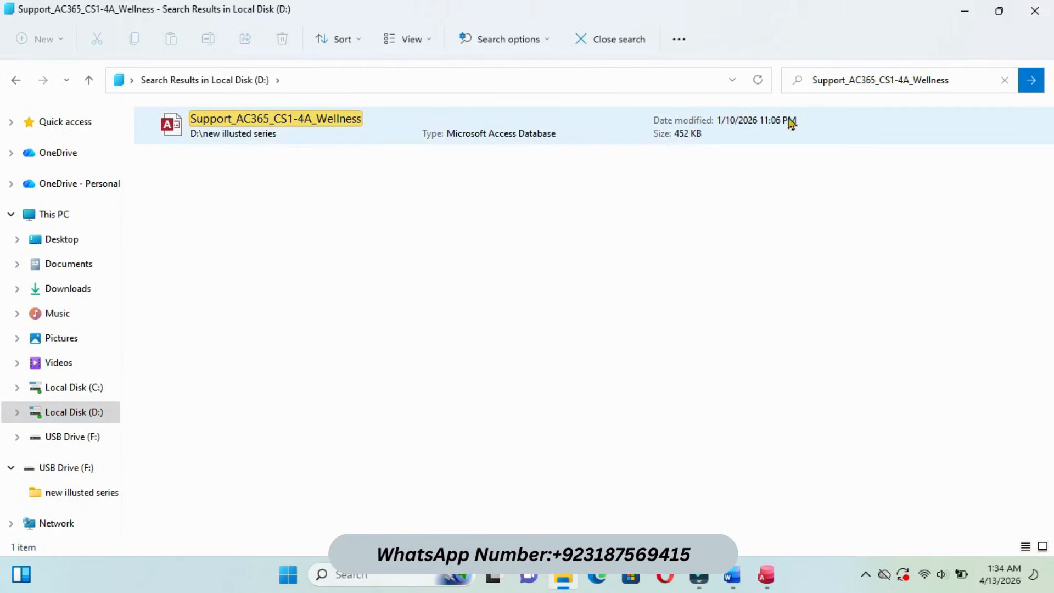
double_click(268, 129)
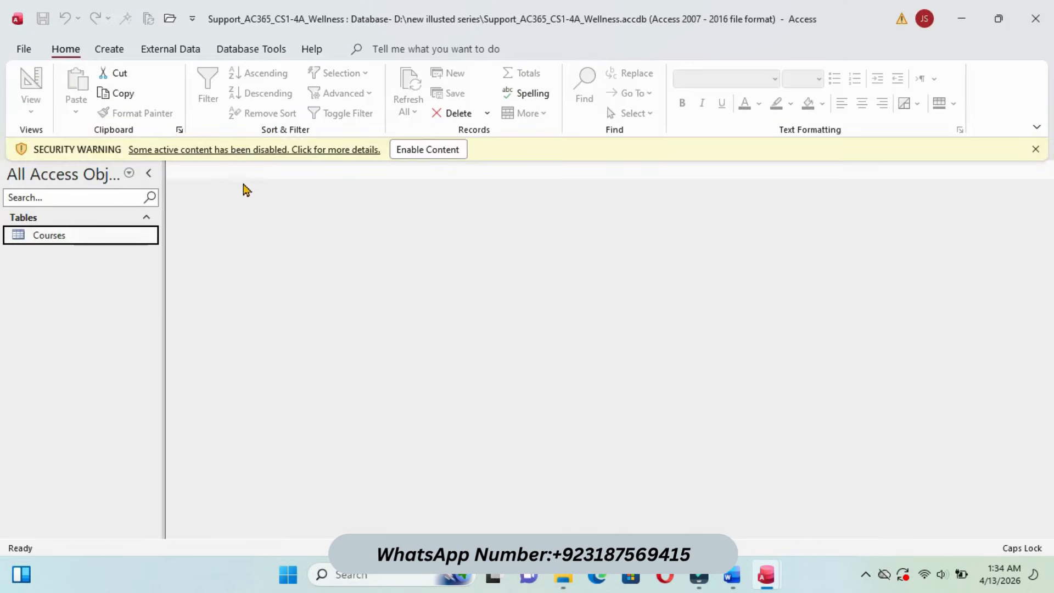
- Copy all records from the Courses table and close the Support_AC365_CS1-4A_Wellness database
double_click(102, 235)
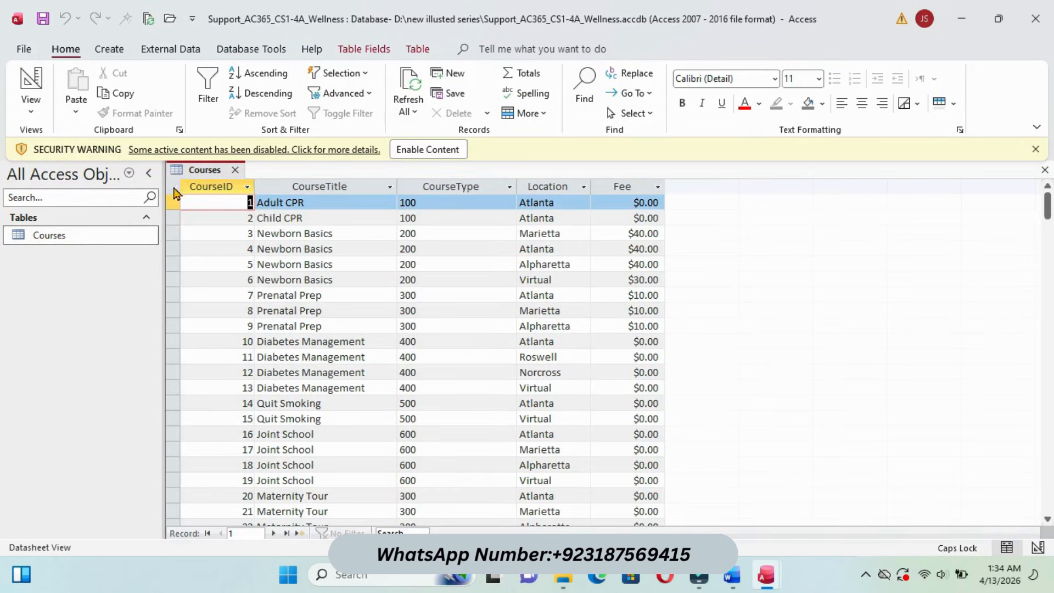
click(174, 190)
click(126, 93)
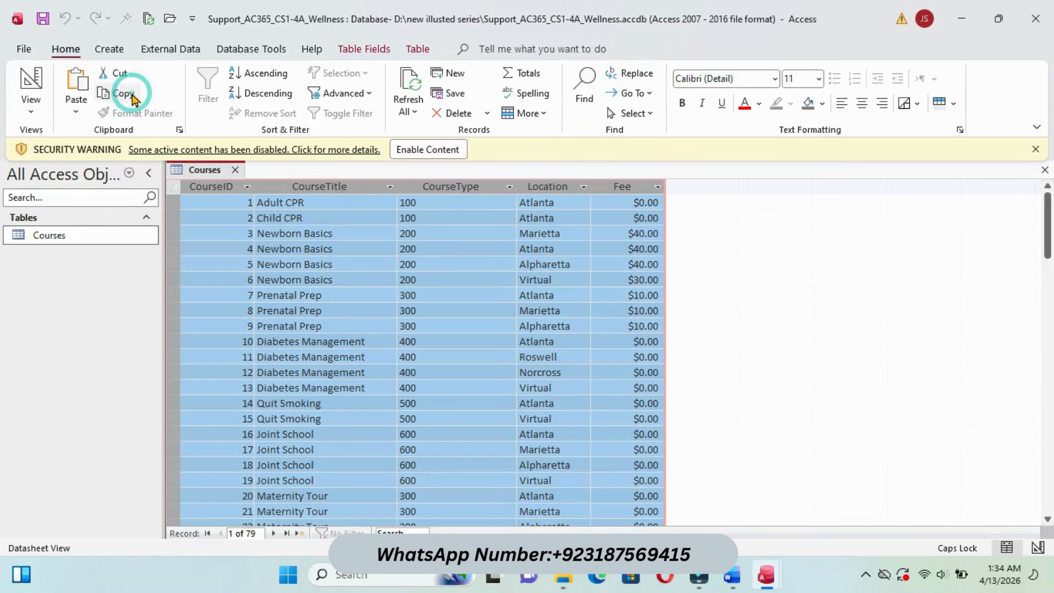
click(1035, 19)
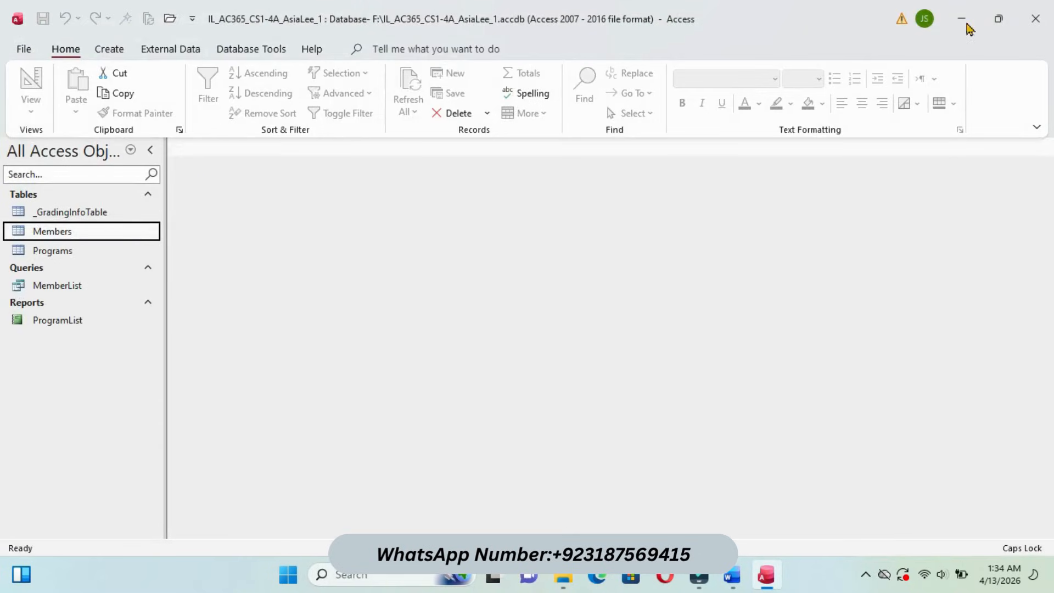
- Recheck step 2 in Word, then paste the copied course records into the Programs table of the project database in Access
mouse_move(732, 574)
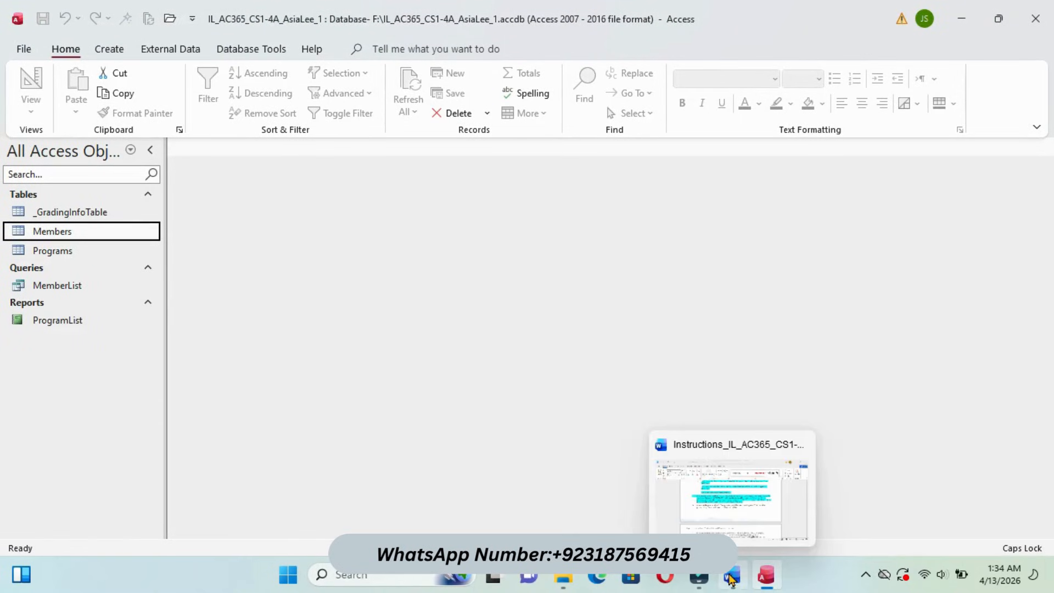
click(725, 503)
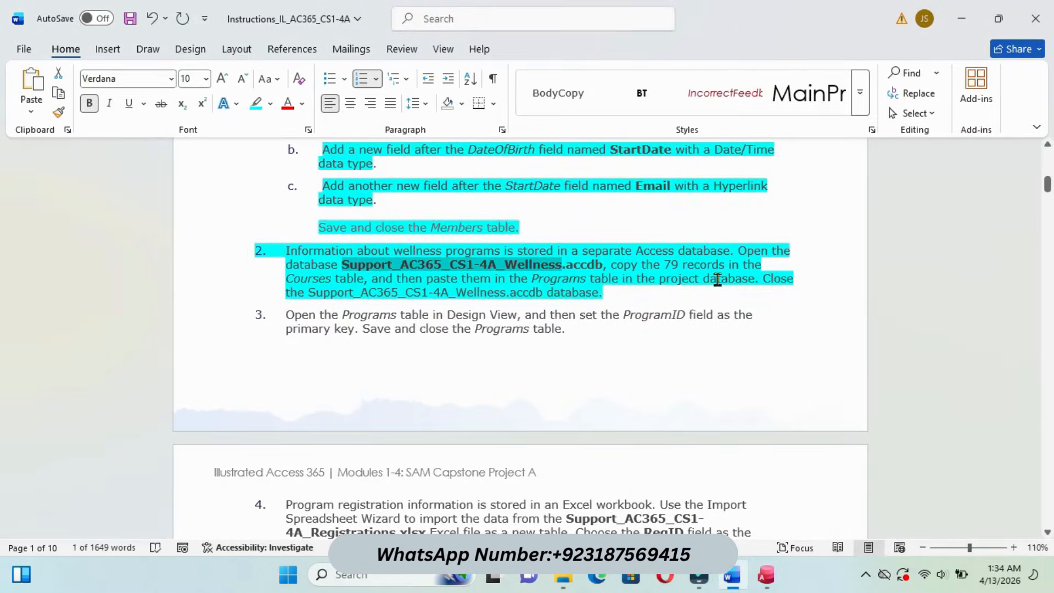
mouse_move(765, 574)
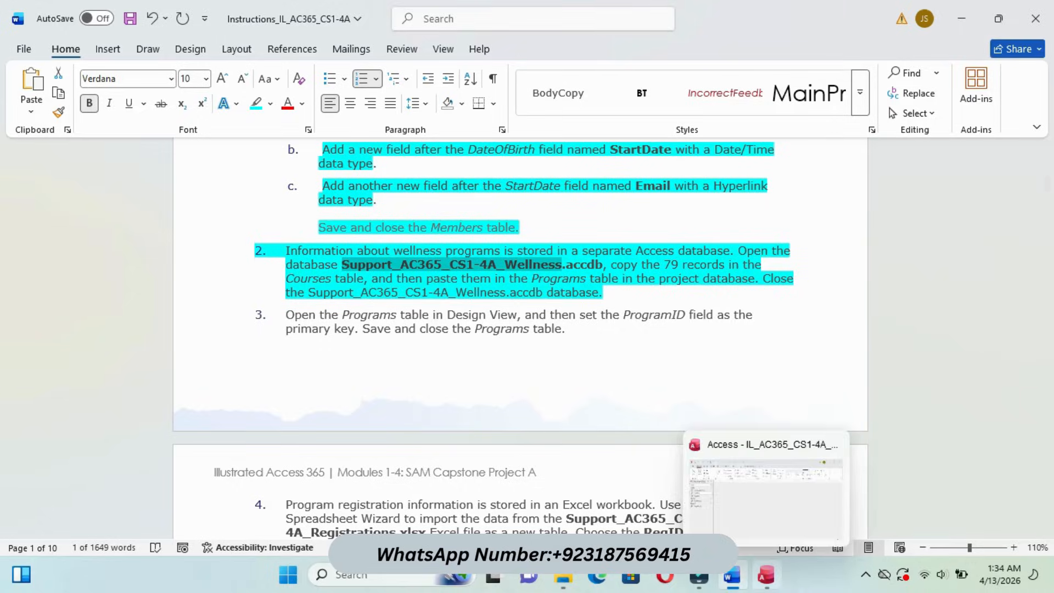
click(765, 502)
double_click(87, 251)
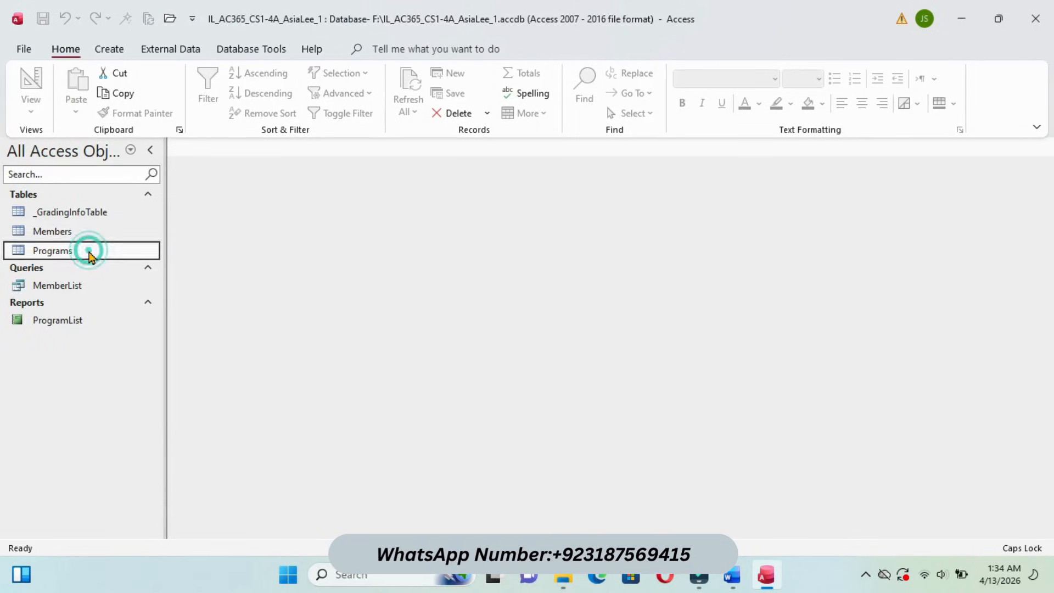
click(173, 164)
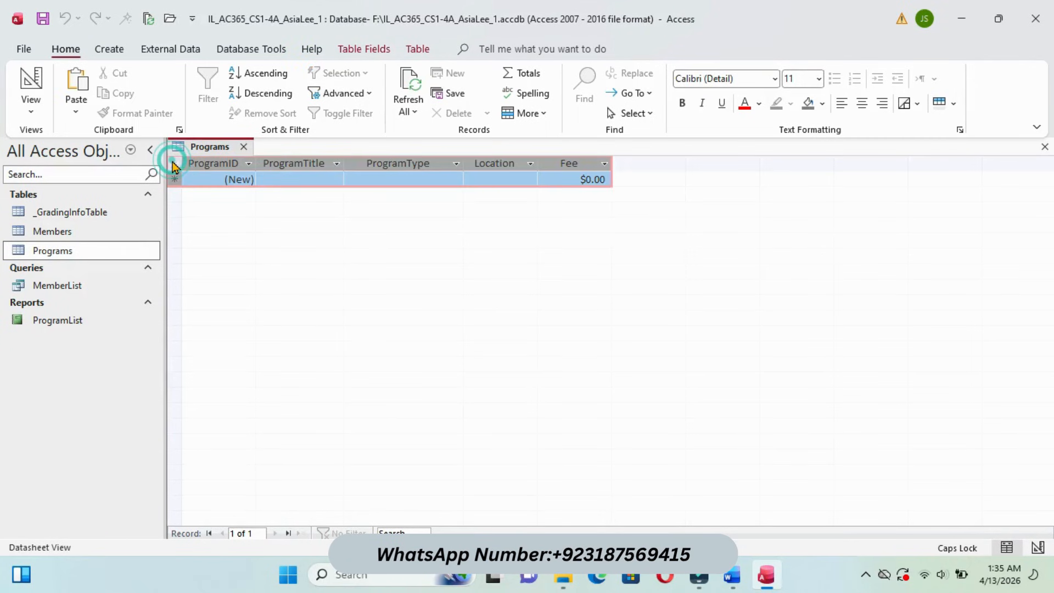
click(76, 82)
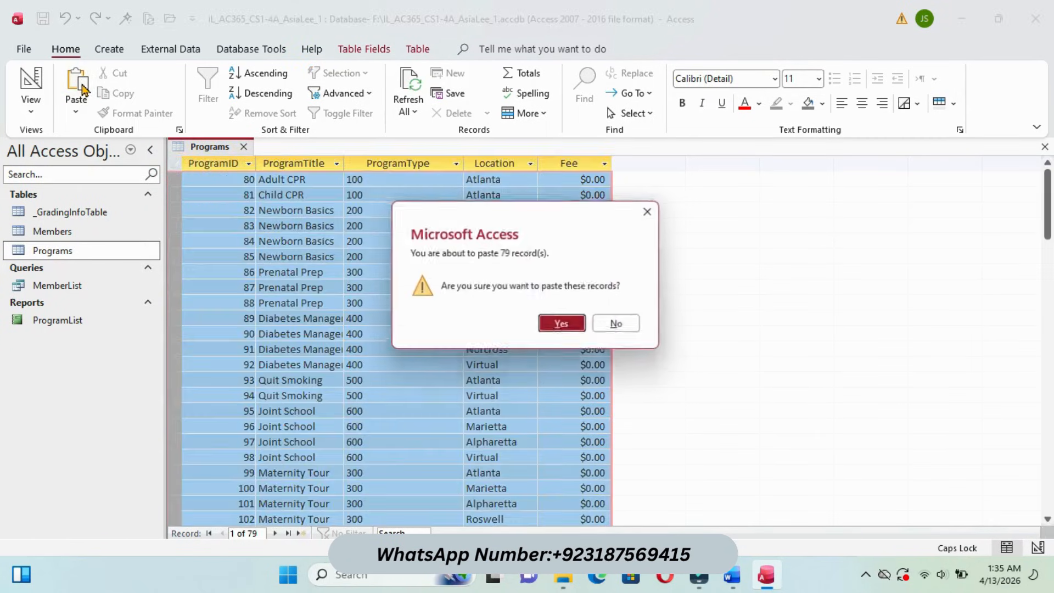
click(564, 326)
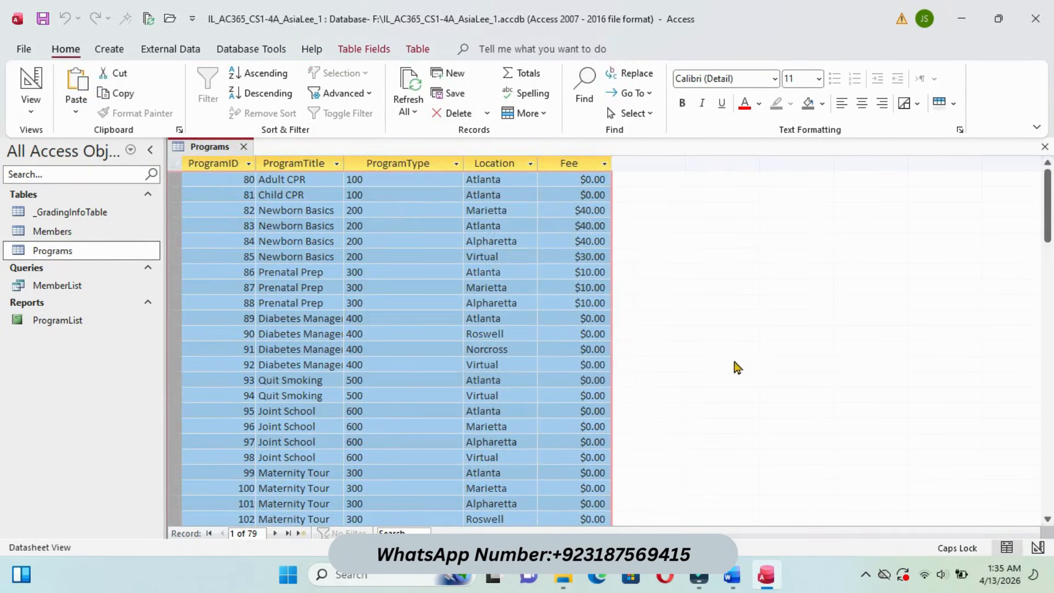
- Switch to Word and highlight step 3, about the ProgramID primary key, in turquoise
mouse_move(732, 574)
click(730, 497)
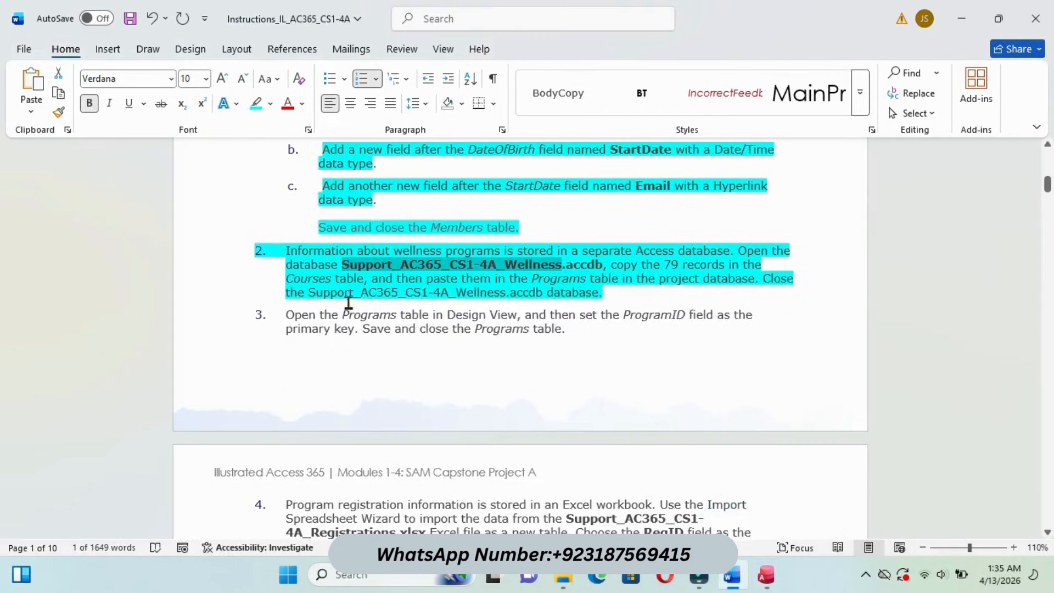
drag(290, 318, 572, 332)
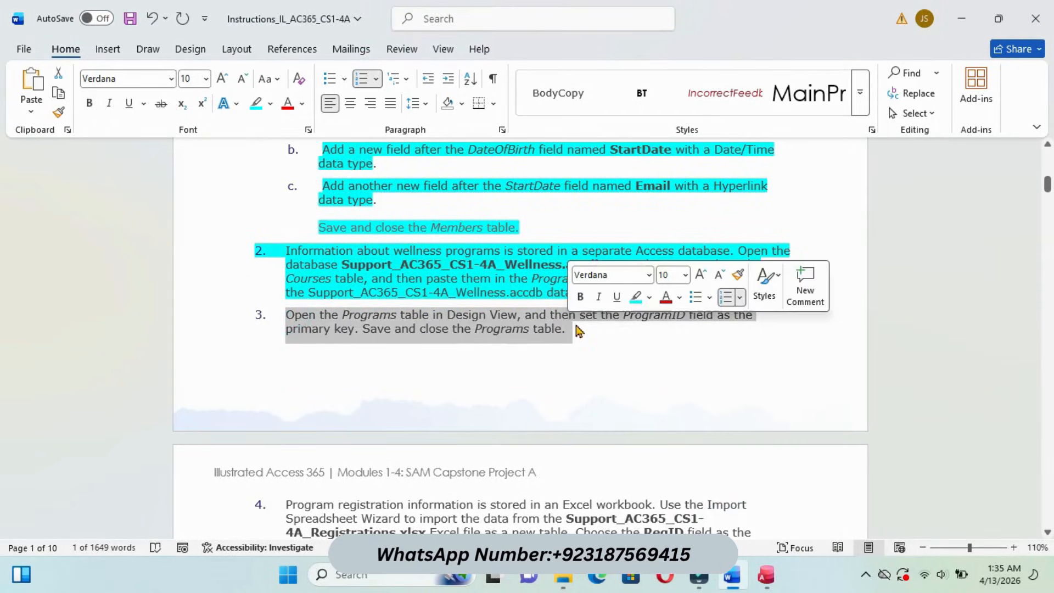
click(637, 299)
click(635, 335)
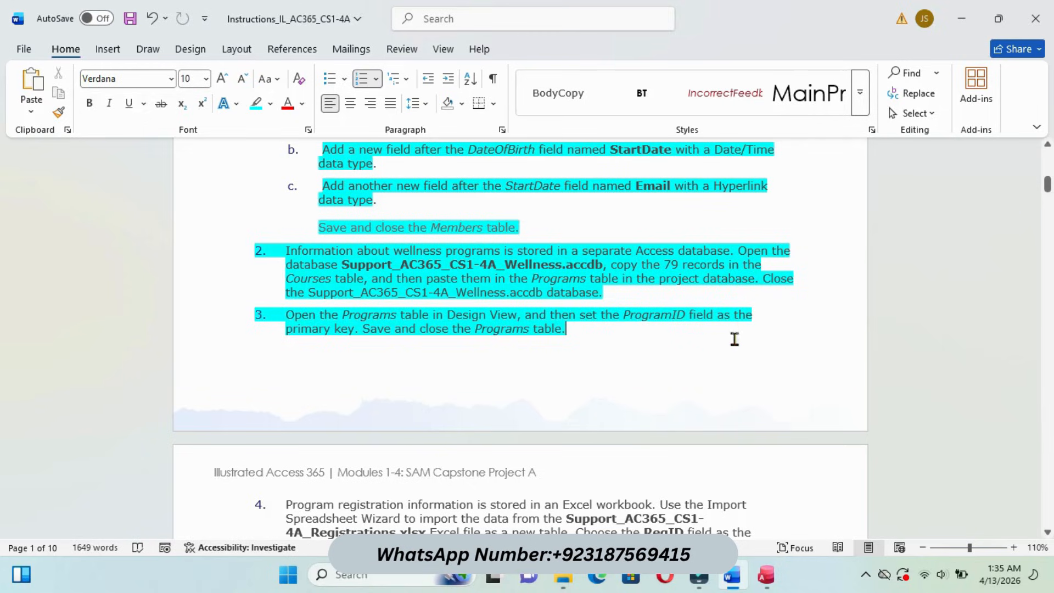
- Switch to Access and display the Programs table in Design View
mouse_move(765, 574)
click(769, 488)
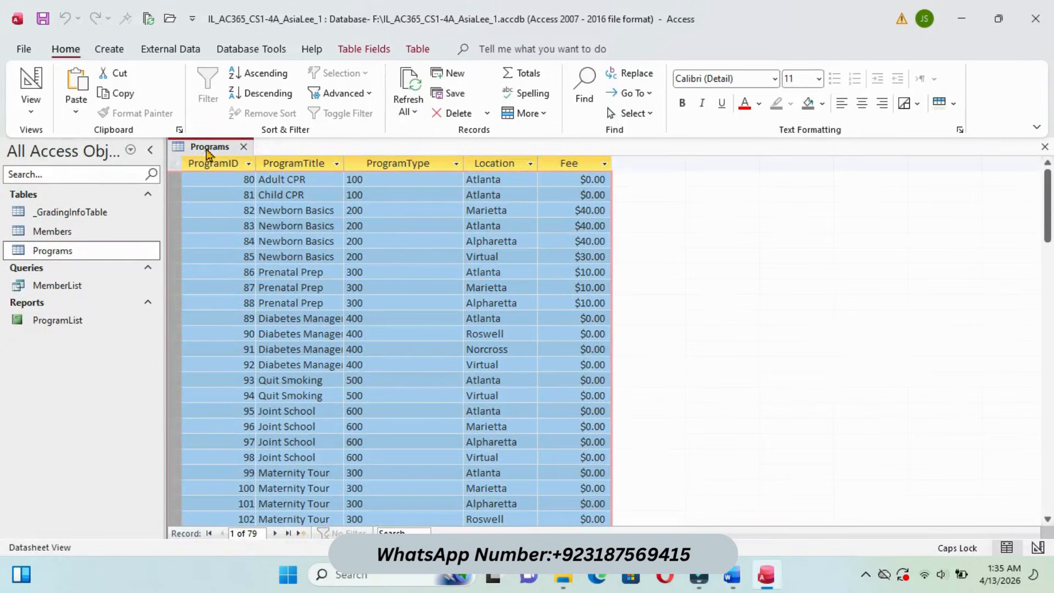
right_click(208, 152)
click(277, 229)
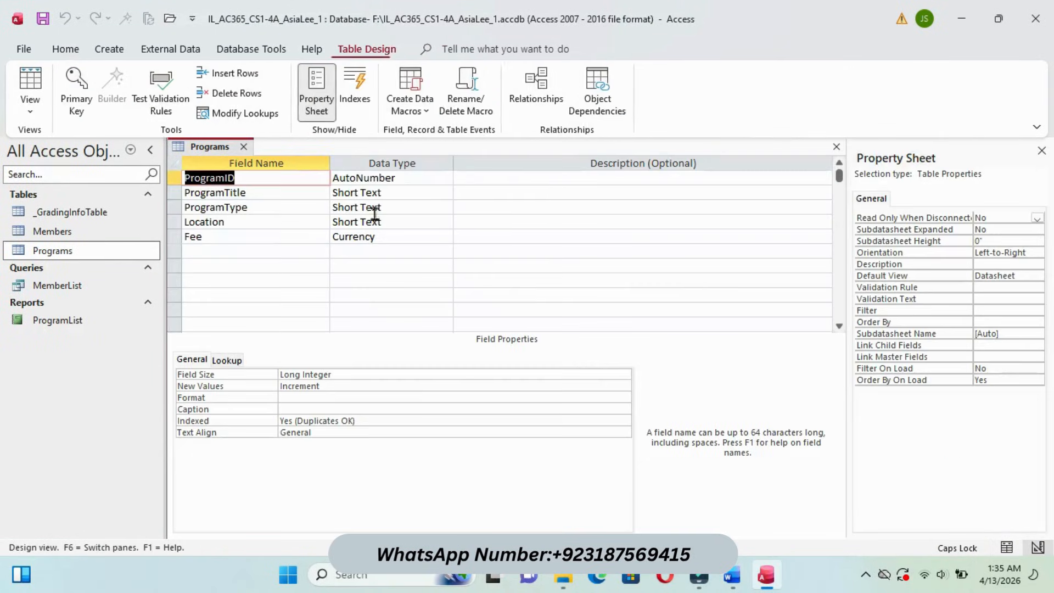
- Recheck step 3 in Word, then set ProgramID as the primary key of the Programs table in Access
mouse_move(732, 574)
click(703, 493)
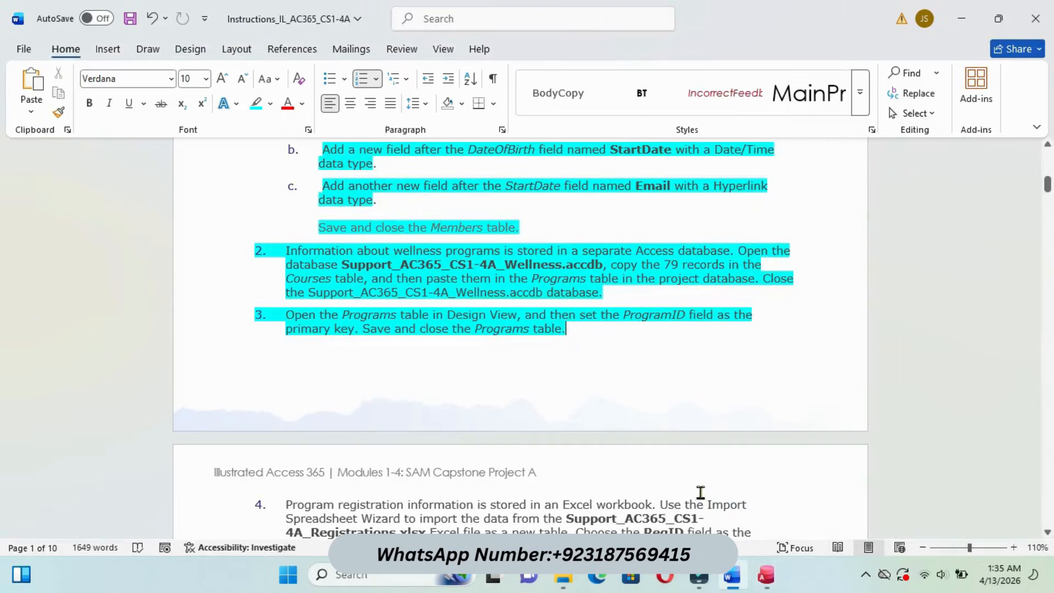
drag(1048, 188, 1049, 196)
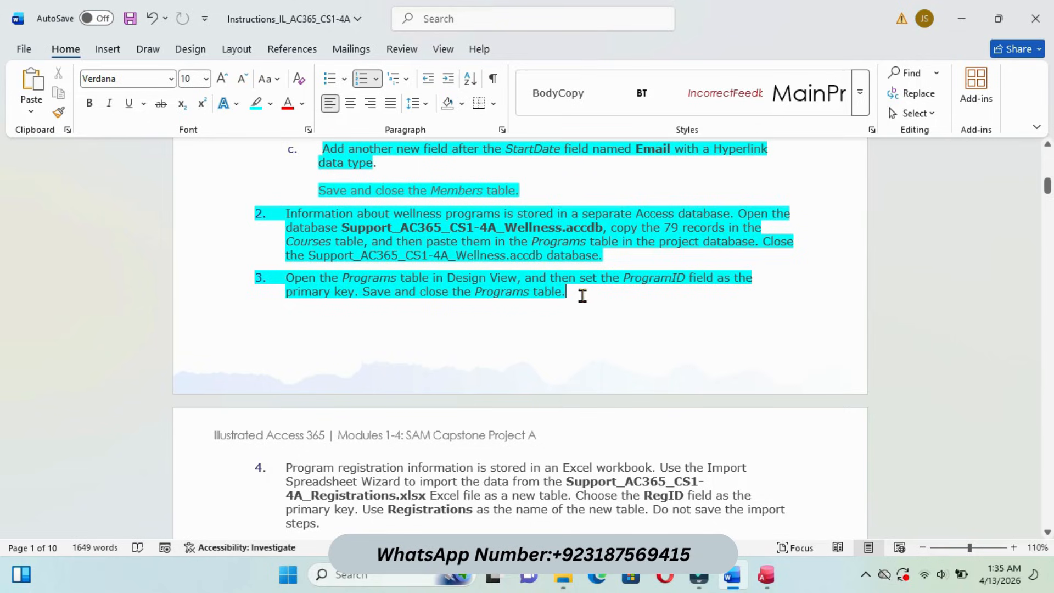
click(766, 575)
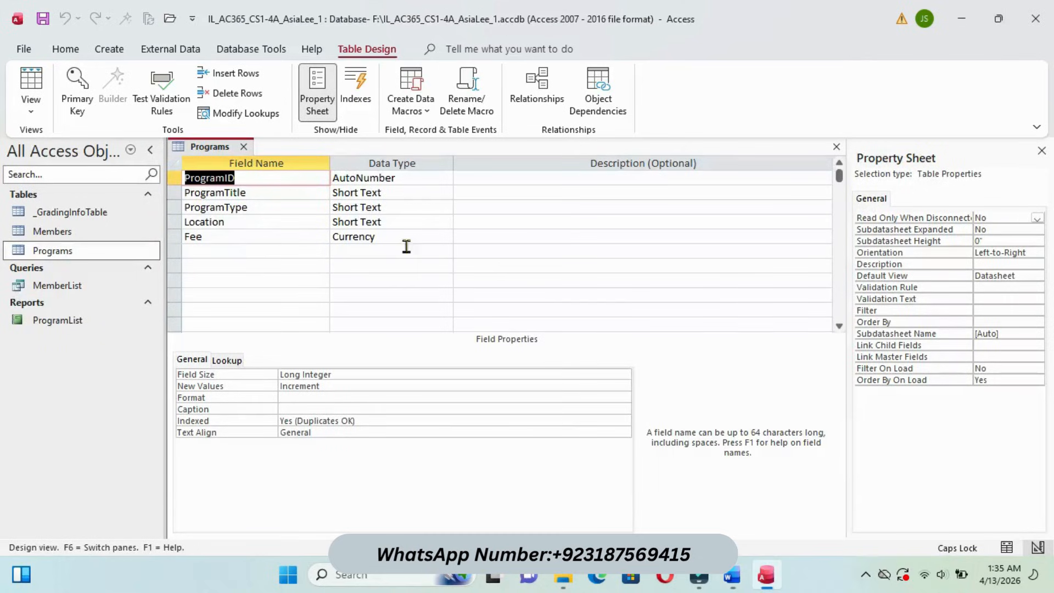
click(283, 178)
right_click(281, 177)
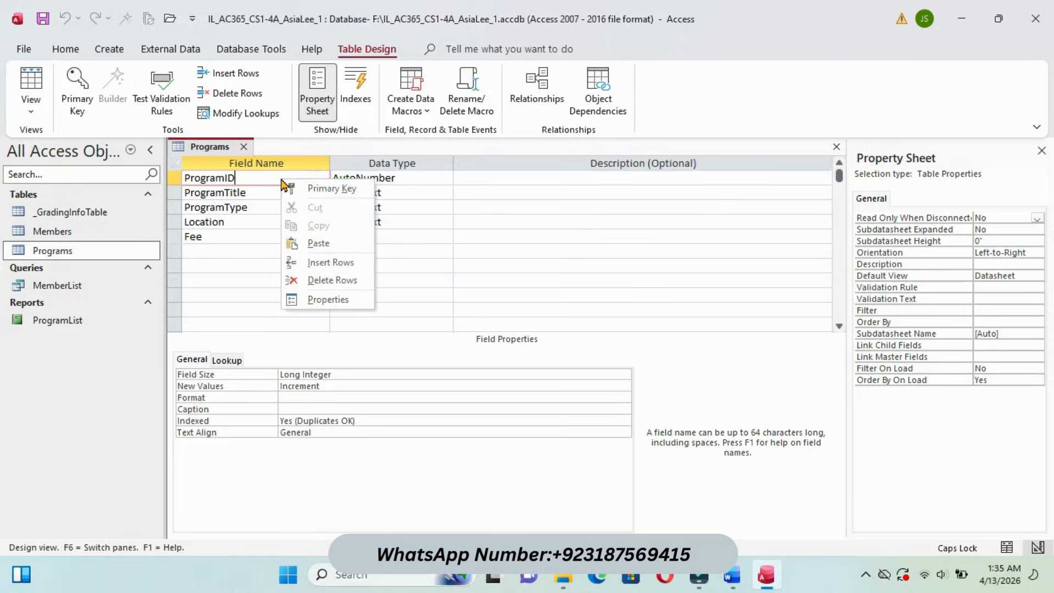
click(330, 189)
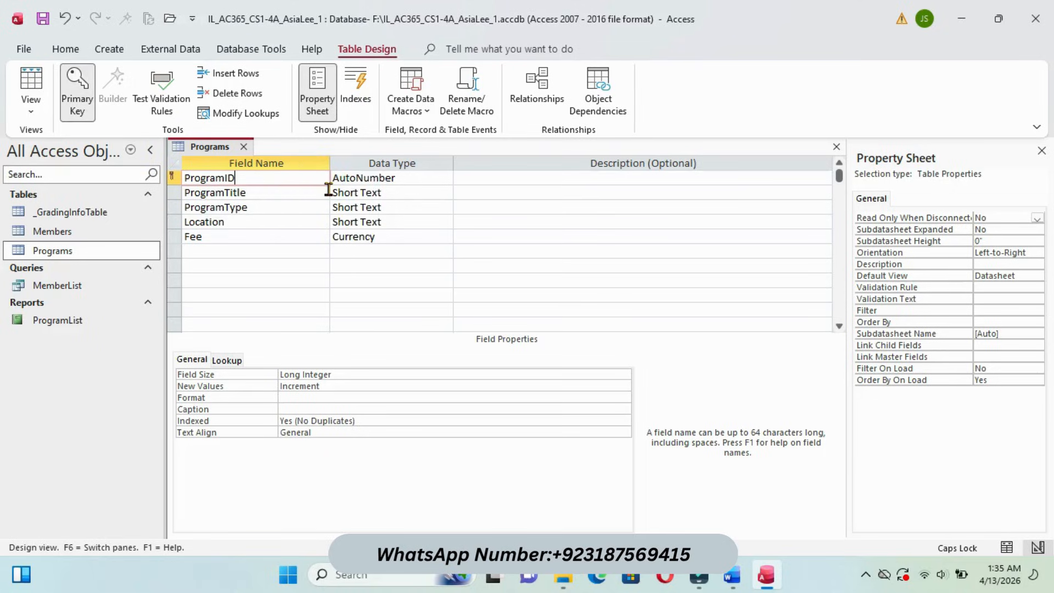
- Close the Programs table
right_click(222, 151)
click(216, 152)
right_click(216, 153)
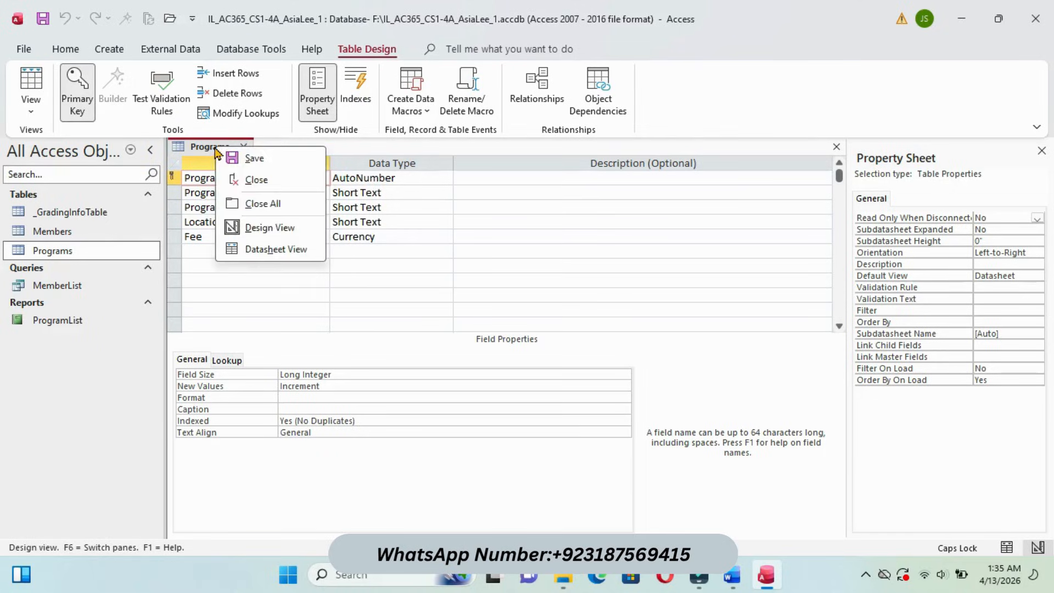
click(261, 185)
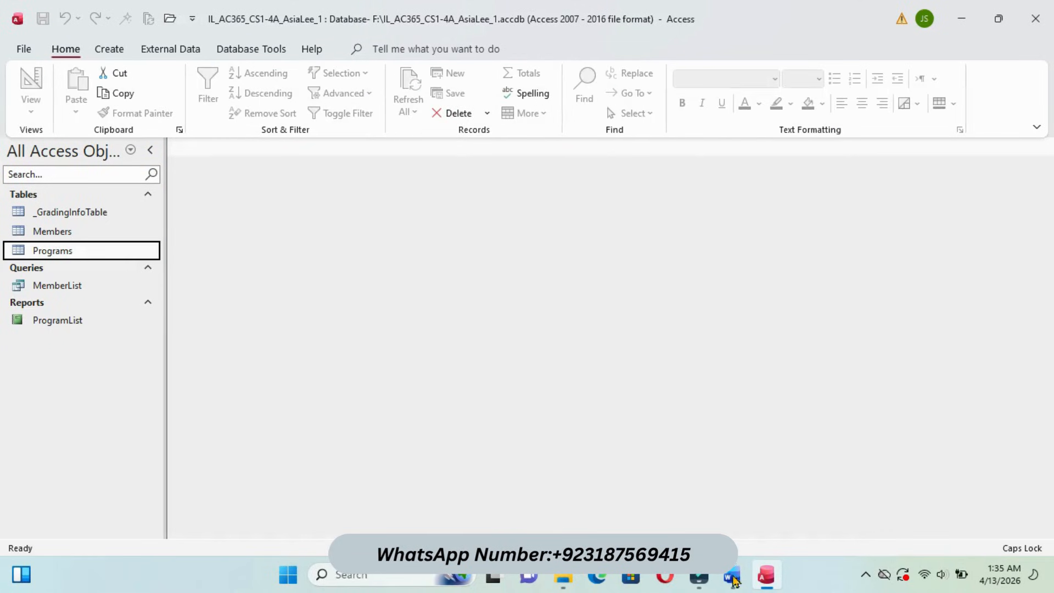
- Switch to Word and highlight step 4, about importing the registrations workbook, in turquoise
mouse_move(732, 574)
click(726, 479)
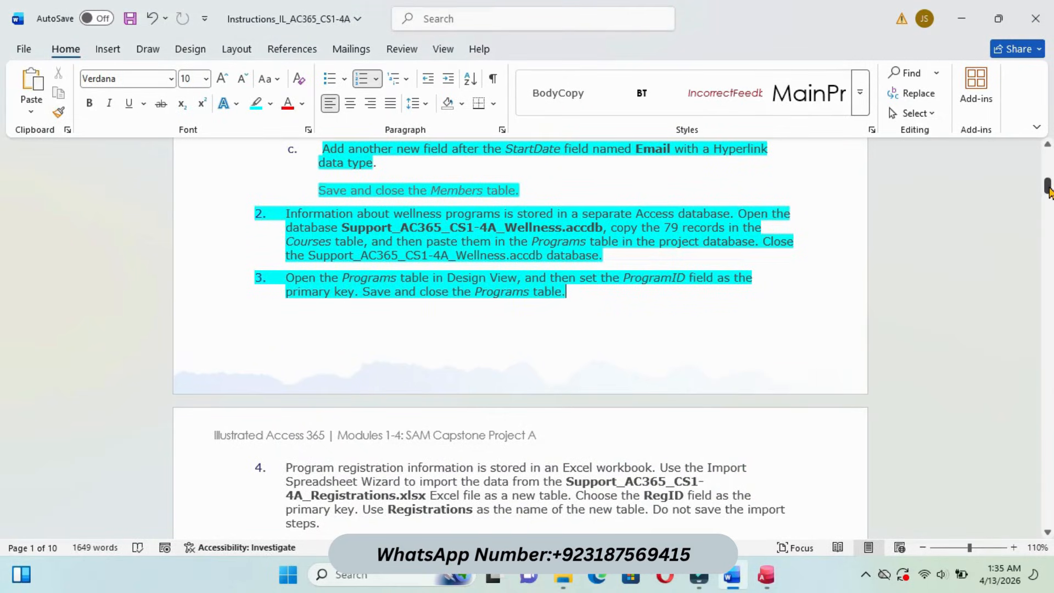
drag(1047, 188, 1047, 196)
triple_click(288, 239)
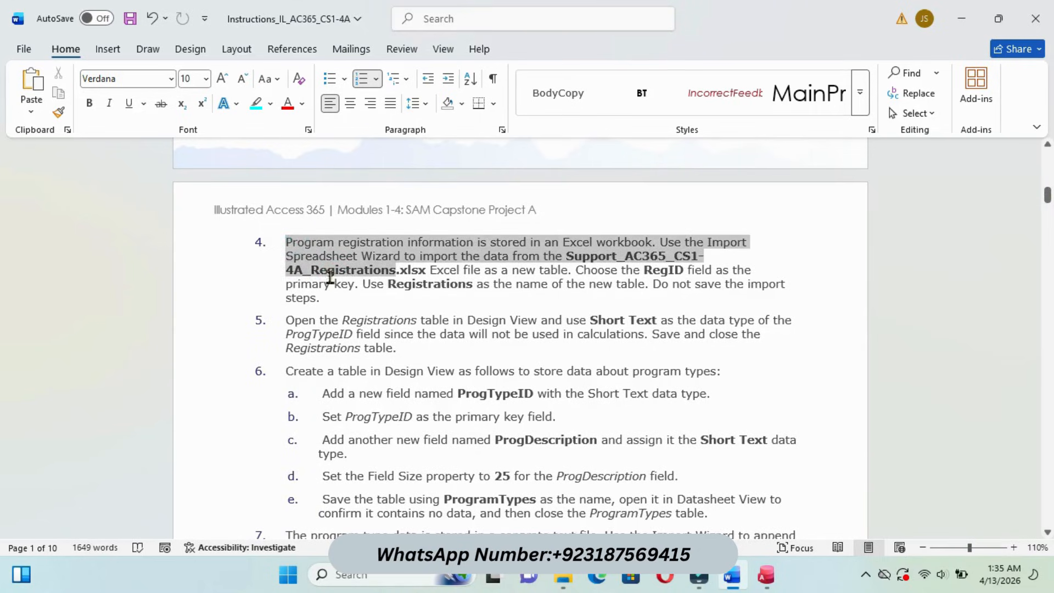
click(286, 236)
drag(286, 236, 336, 302)
click(339, 299)
drag(291, 240, 355, 305)
click(420, 281)
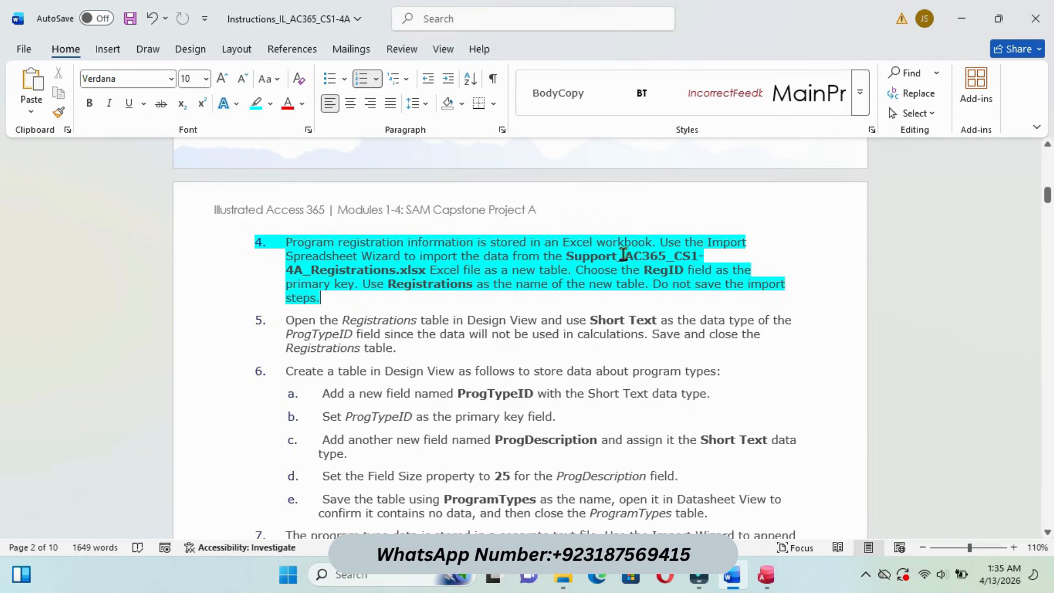
- Copy the file name Support_AC365_CS1-4A_Registrations from step 4
drag(566, 255, 410, 270)
click(399, 270)
double_click(399, 269)
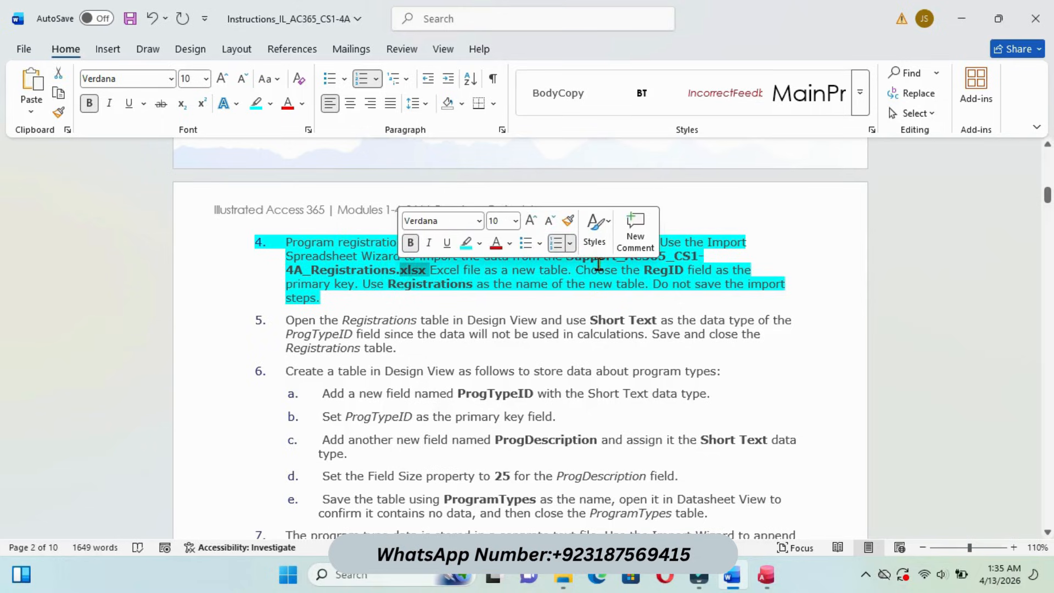
click(572, 305)
drag(565, 256, 395, 280)
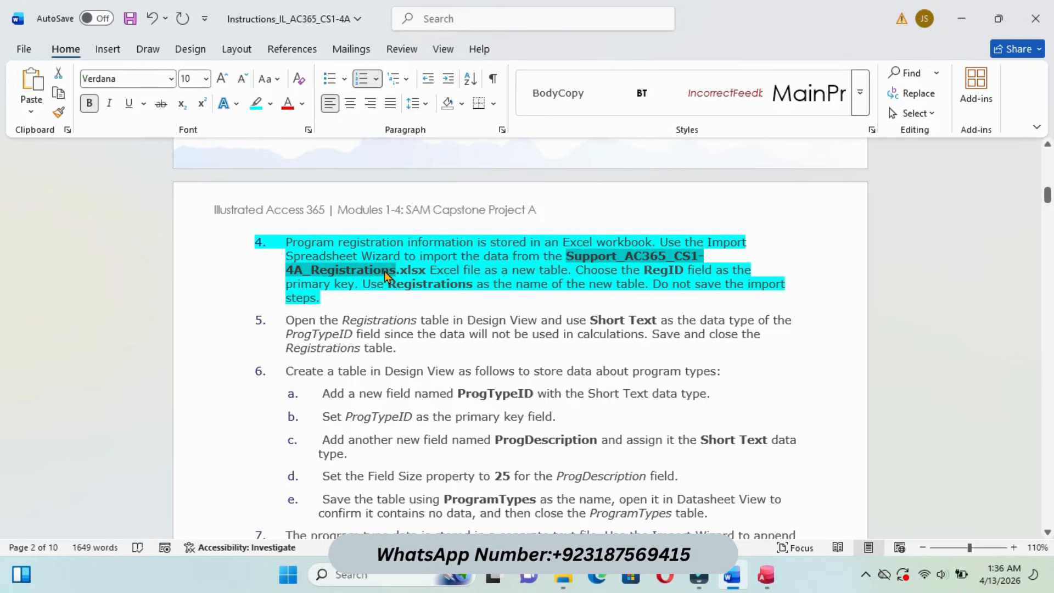
right_click(395, 280)
click(428, 245)
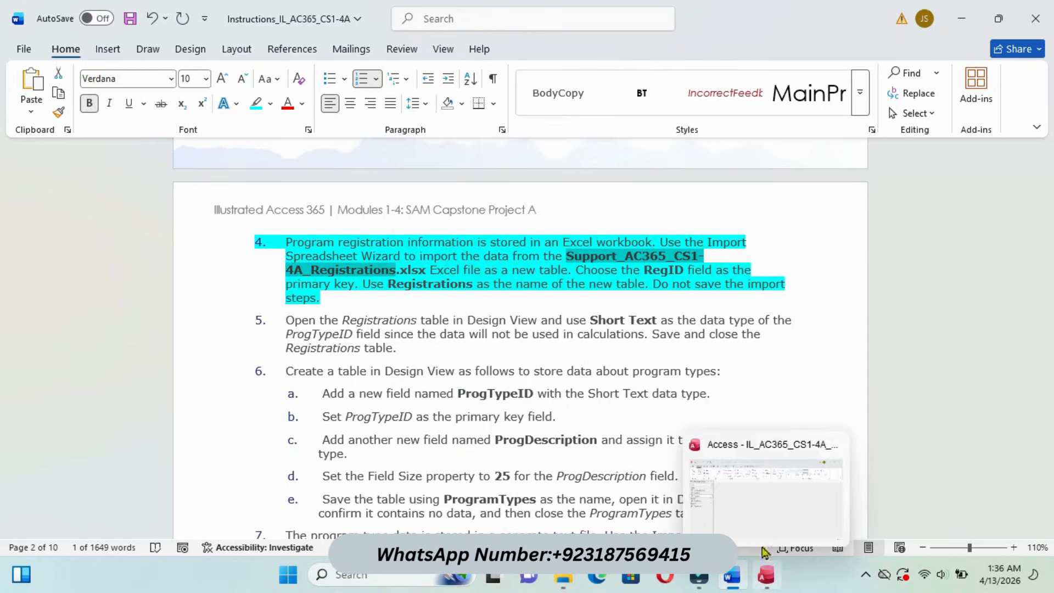
- Switch to Access and start importing external data from an Excel file
click(745, 478)
click(170, 49)
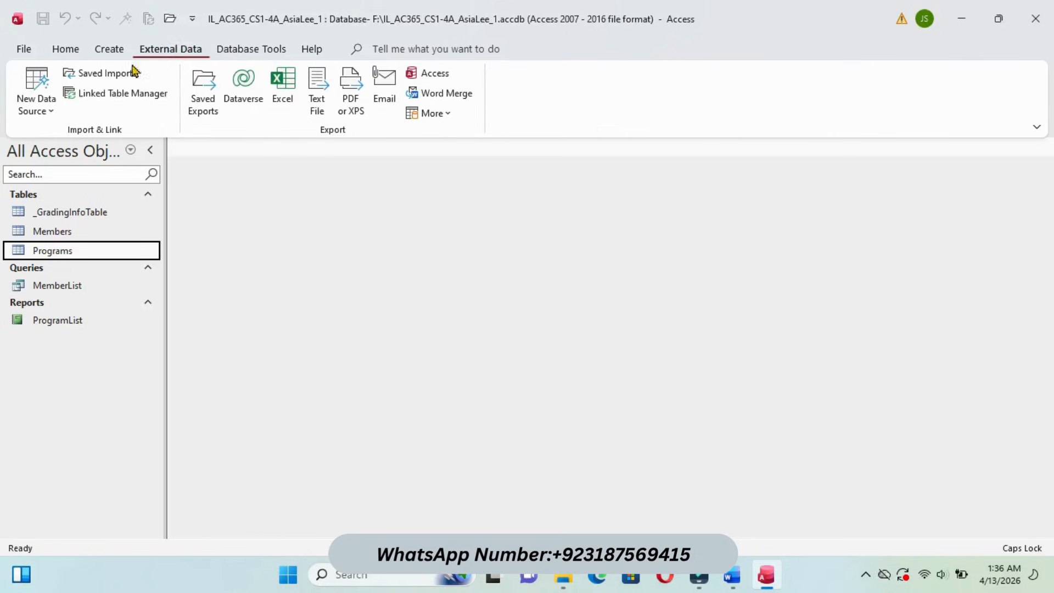
click(47, 107)
mouse_move(155, 143)
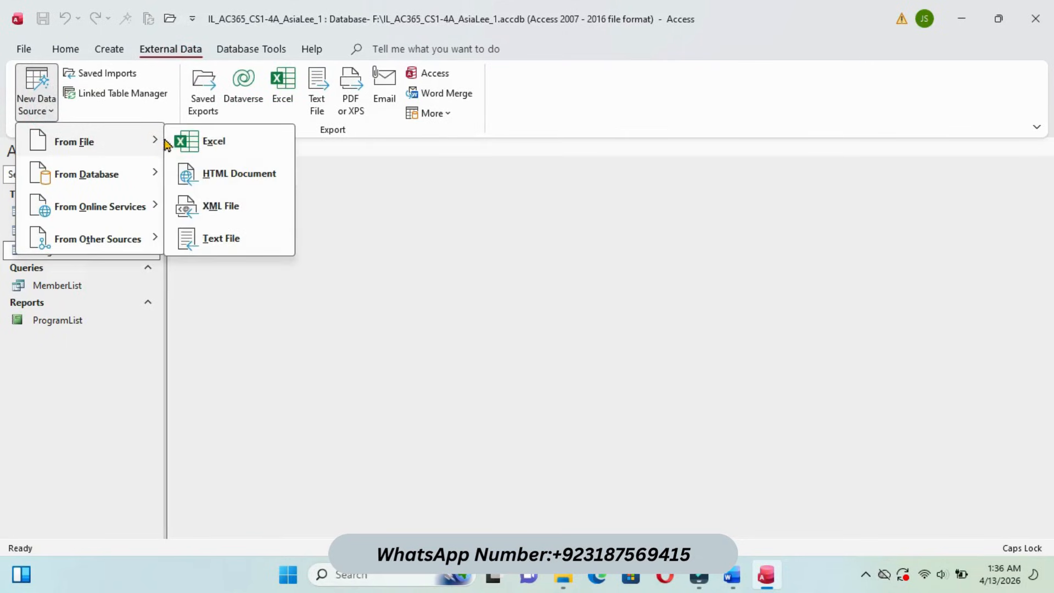
click(217, 144)
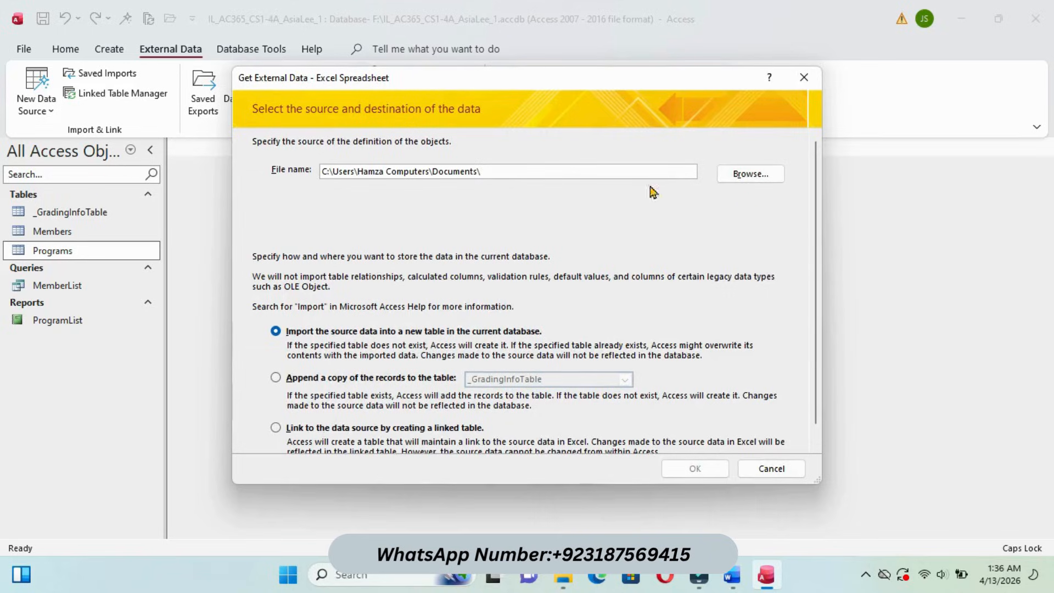
- Search Local Disk (D:) for the copied file name and choose Support_AC365_CS1-4A_Registrations.xlsx as the import source
click(757, 183)
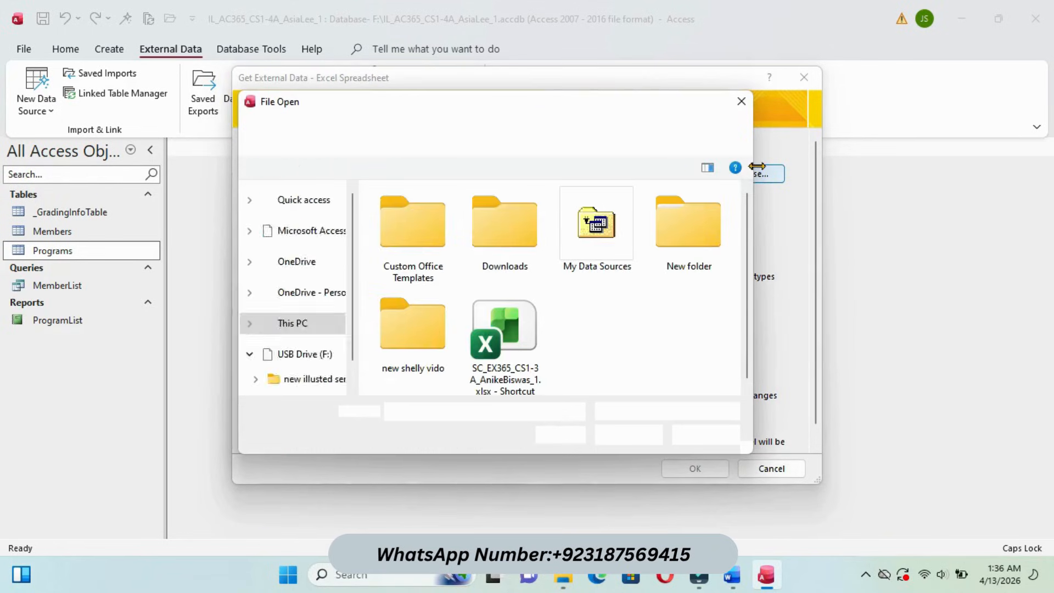
scroll(352, 281, down, 1)
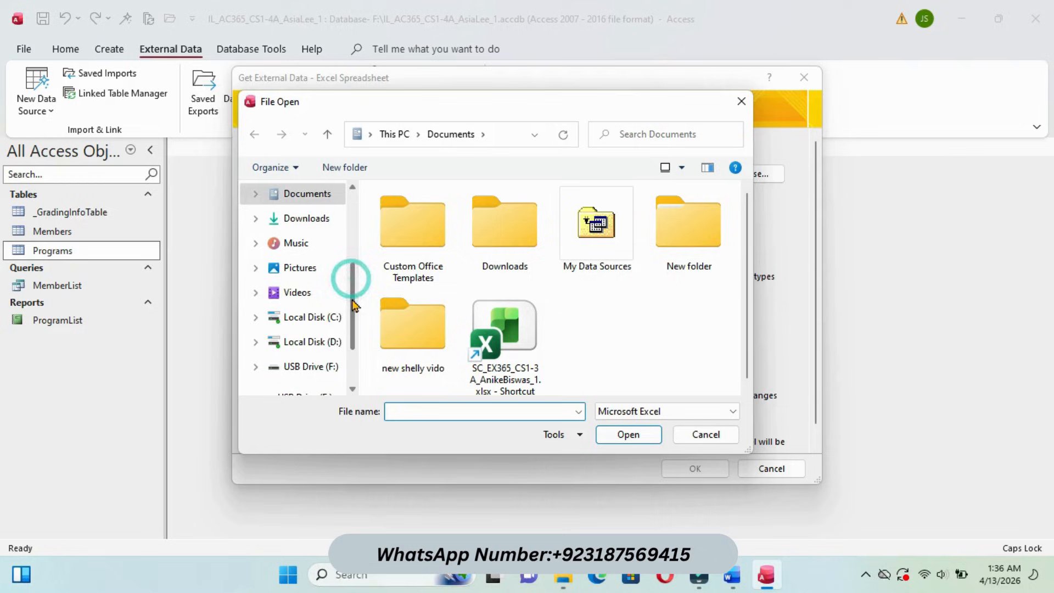
click(316, 342)
click(627, 135)
key(ctrl+v)
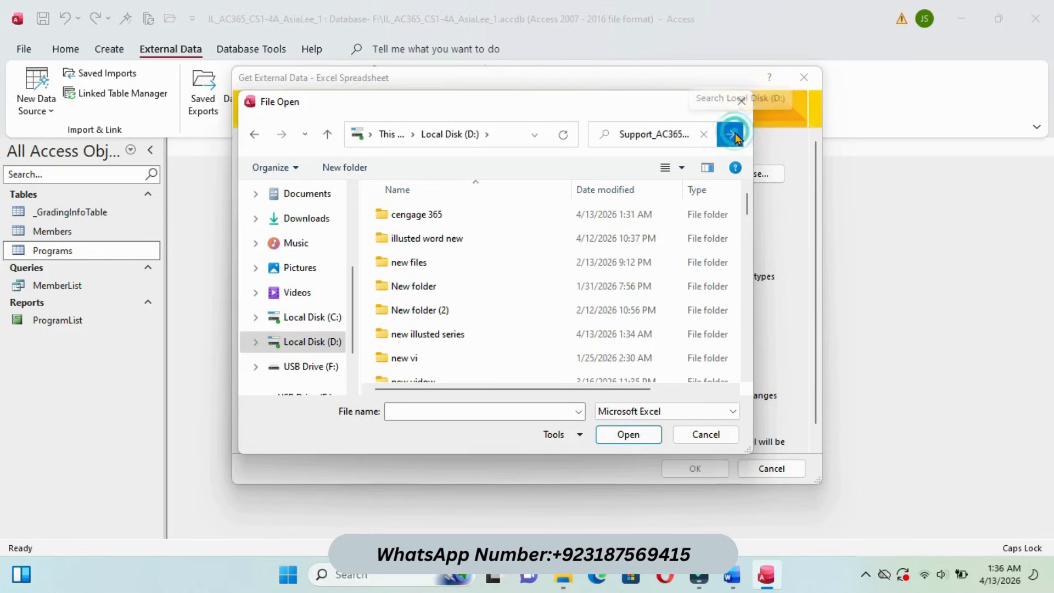
click(738, 136)
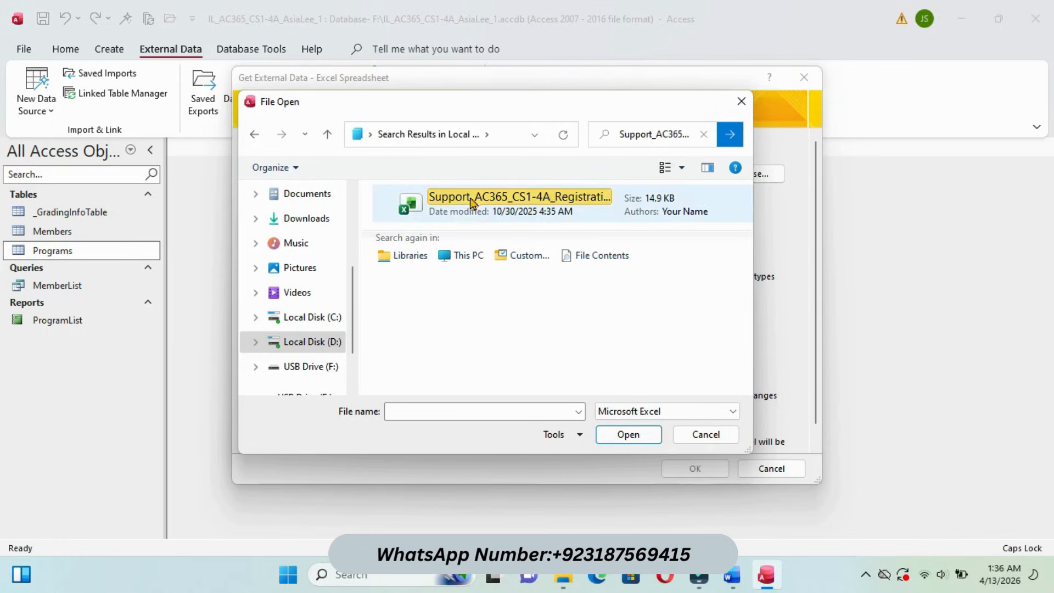
click(472, 198)
click(627, 434)
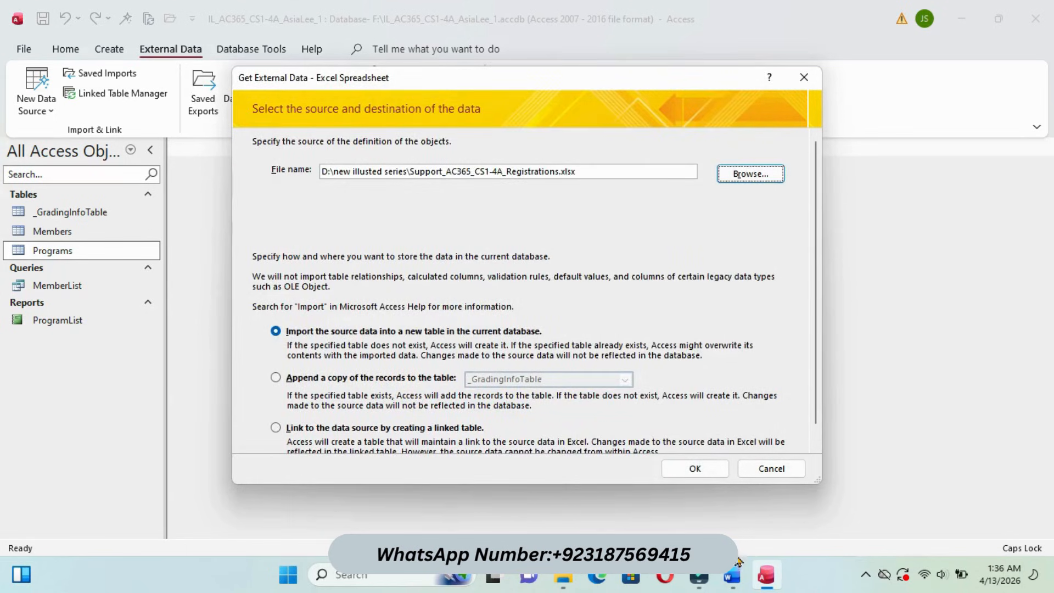
- Recheck step 4 in Word for the import destination, then return to the import dialog in Access
click(726, 488)
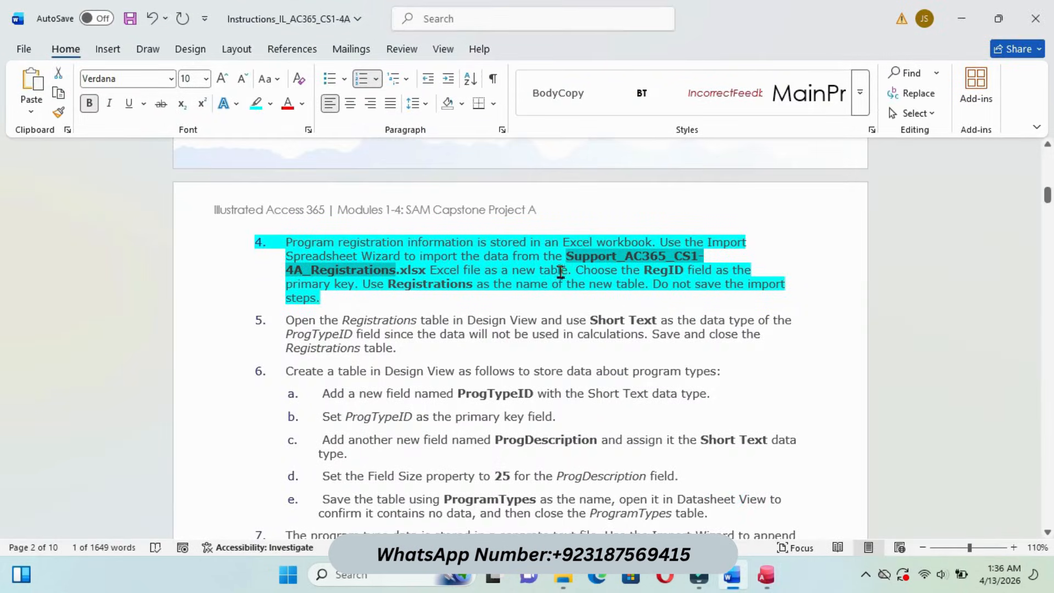
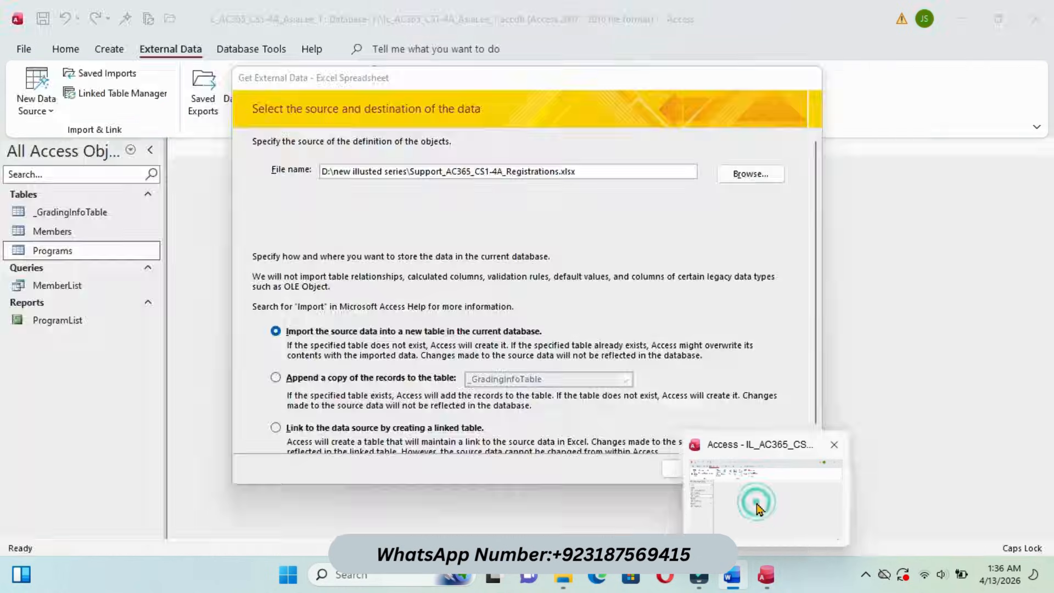
click(757, 501)
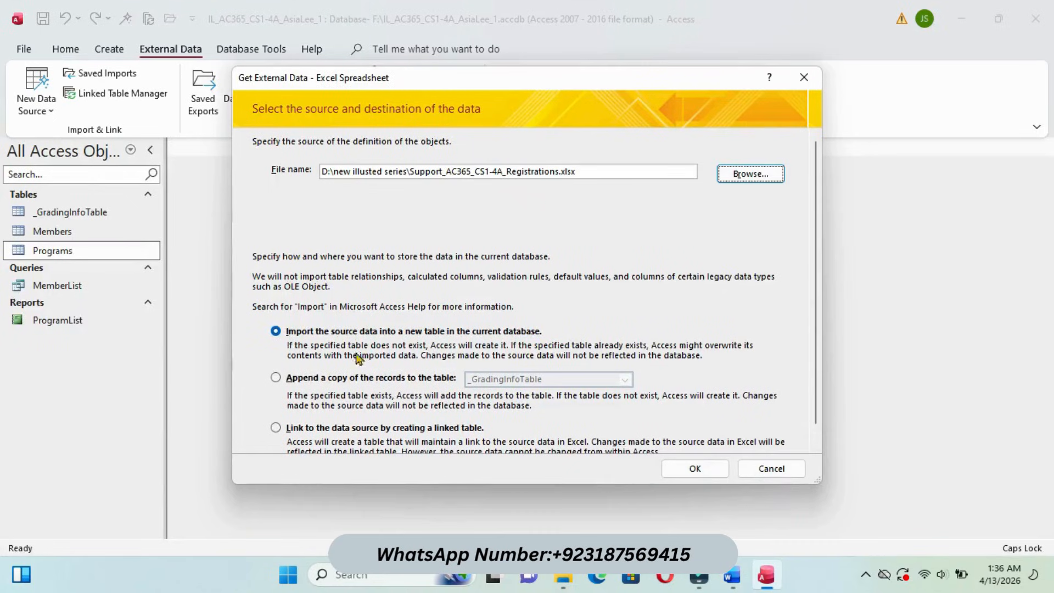
click(275, 378)
click(624, 379)
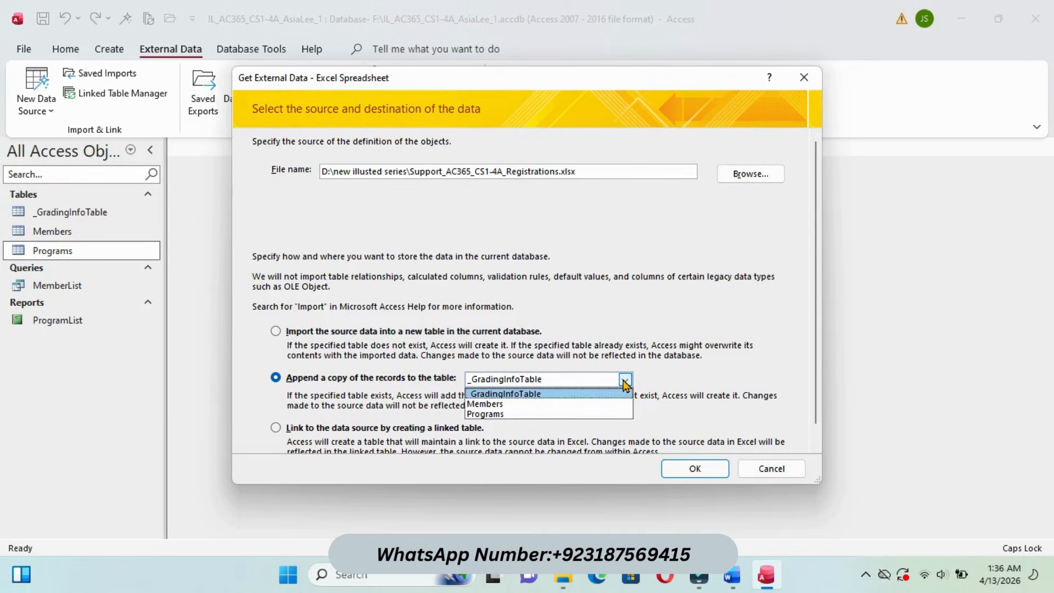
click(277, 330)
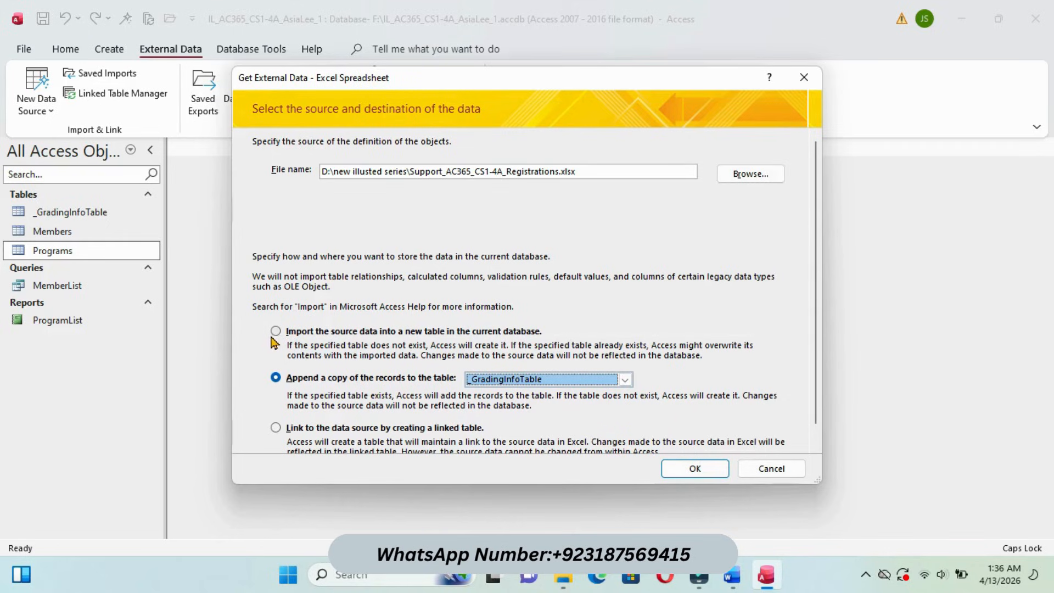
click(276, 331)
- Proceed with the import into a new table, using first-row column headings and letting Access add the primary key
click(701, 469)
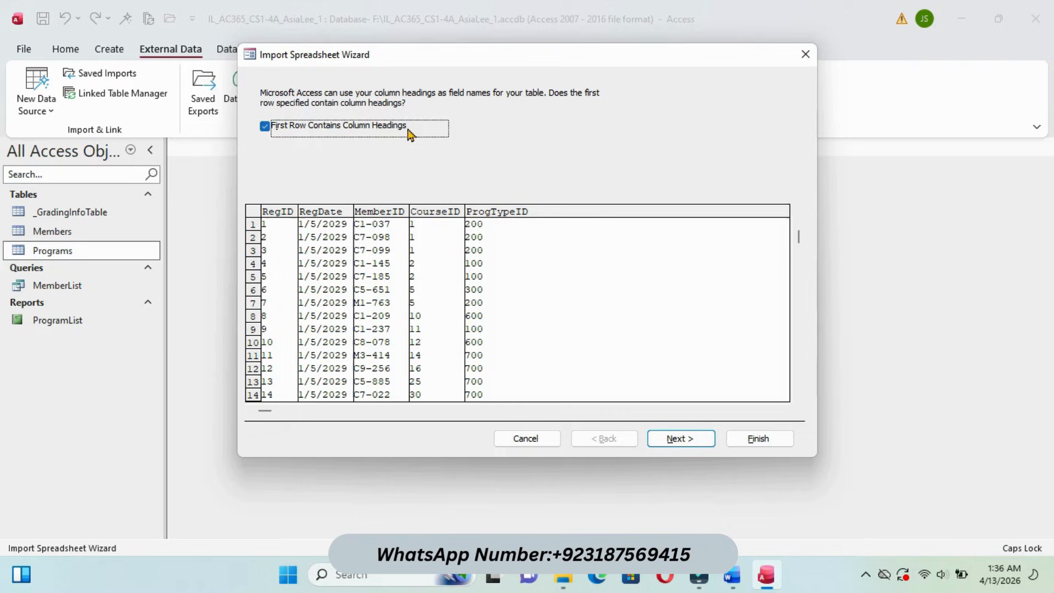
click(681, 438)
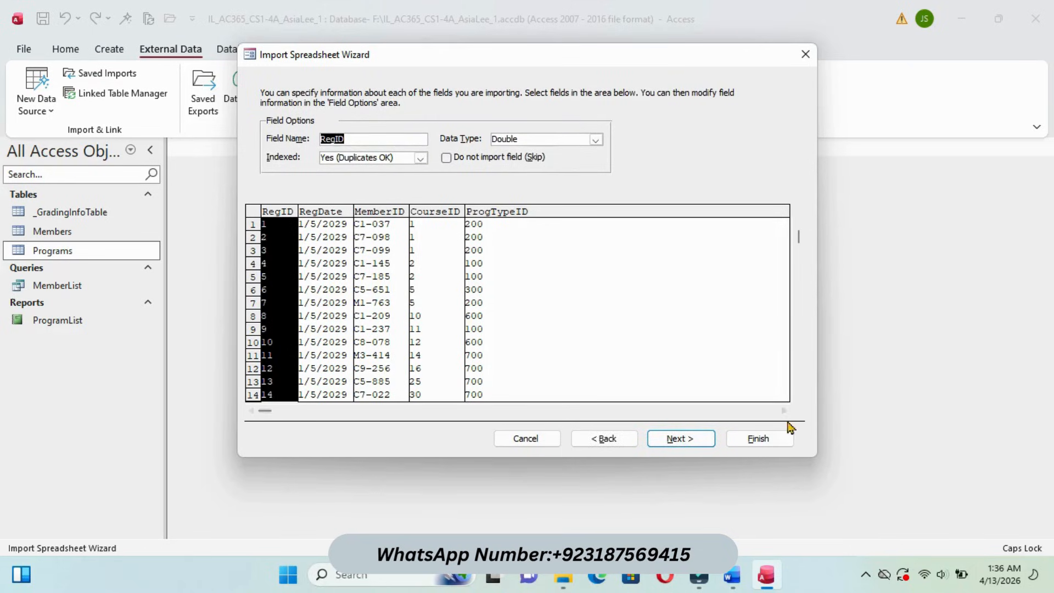
click(682, 439)
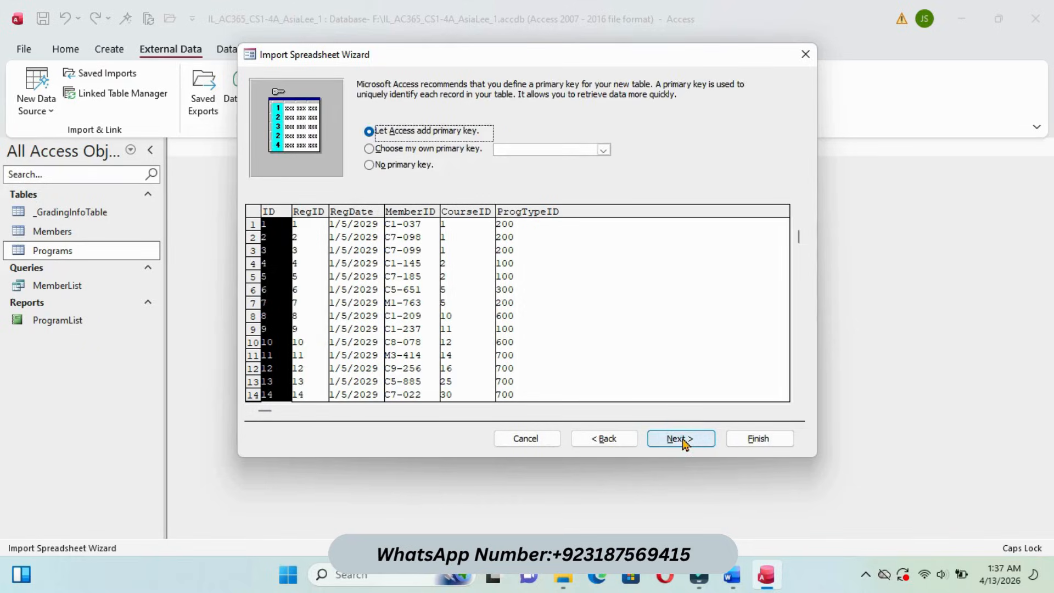
click(680, 438)
- Switch to Word and copy the new table name Registrations from step 4
click(742, 574)
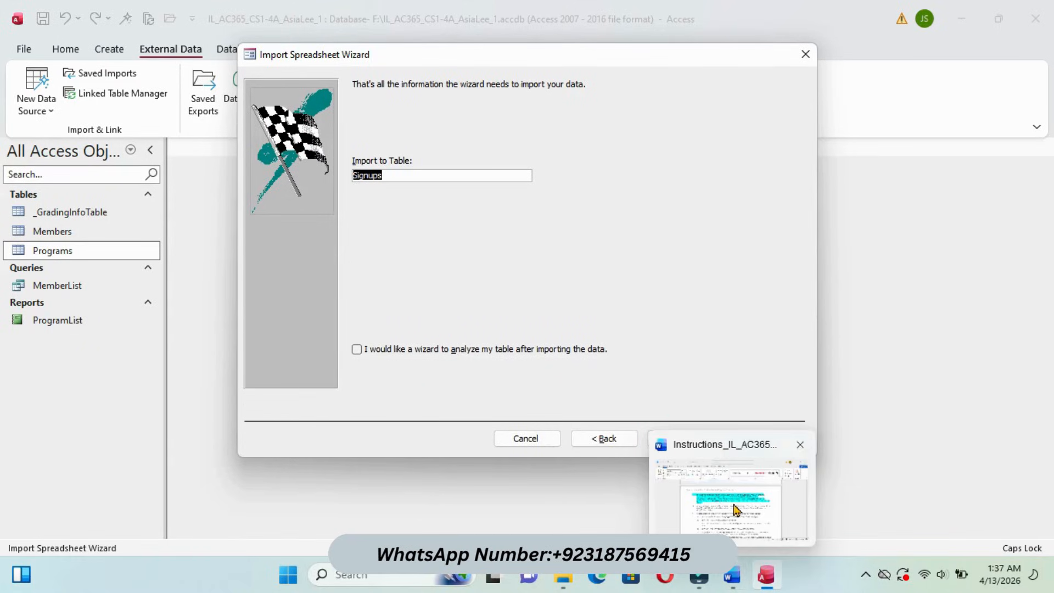
drag(389, 284, 470, 286)
right_click(471, 286)
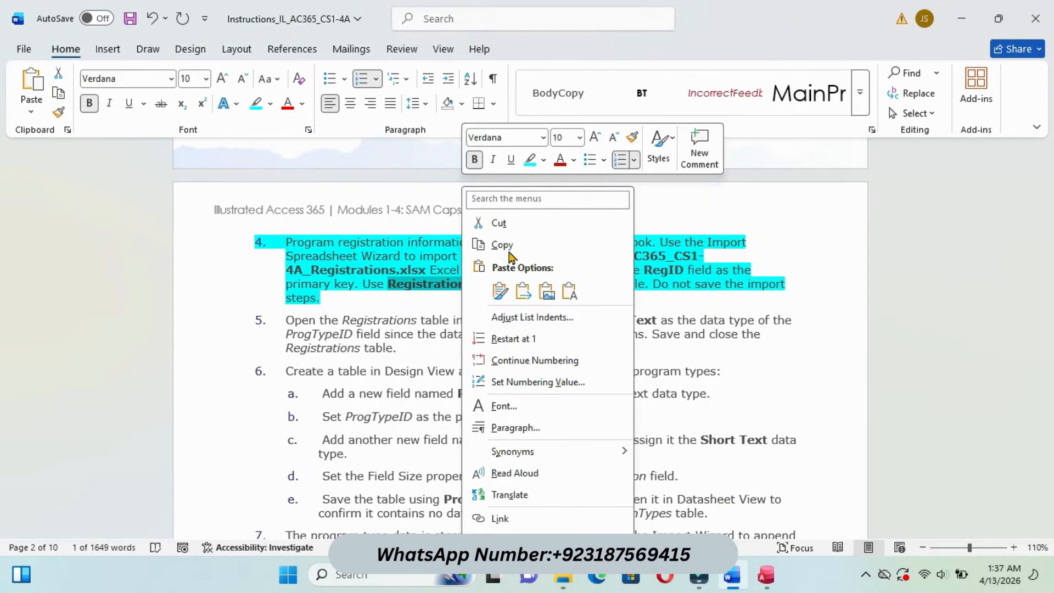
click(505, 242)
- Name the imported table Registrations in Access and finish the import without saving the import steps
click(768, 574)
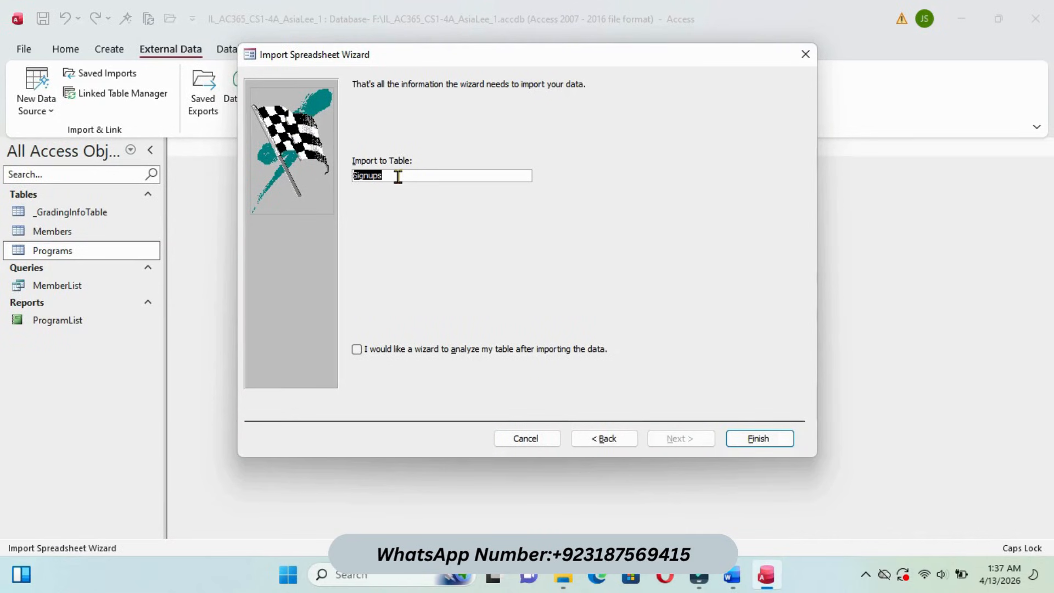
key(ctrl+v)
click(763, 438)
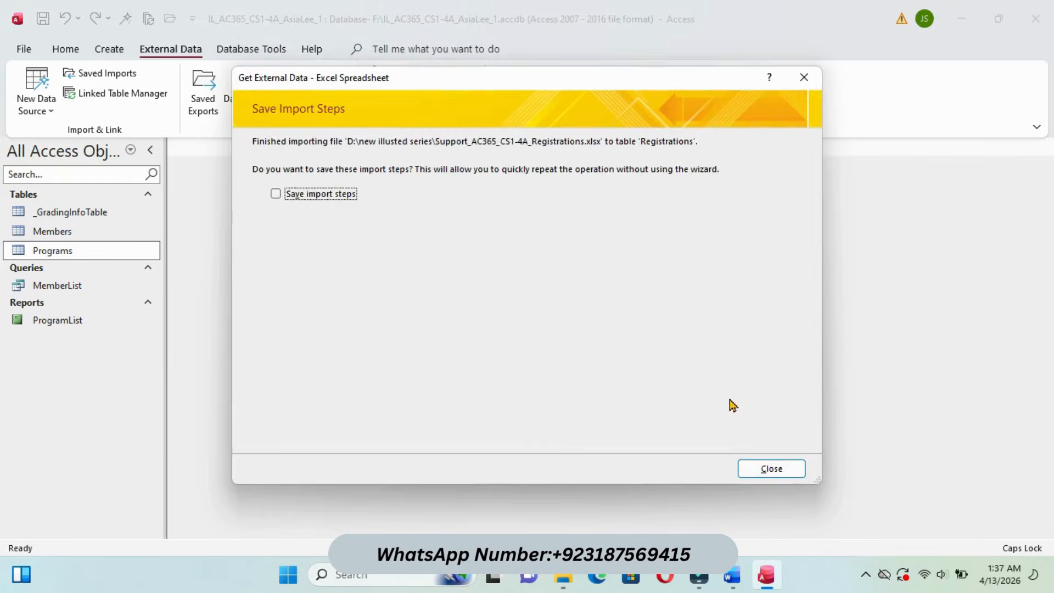
click(771, 468)
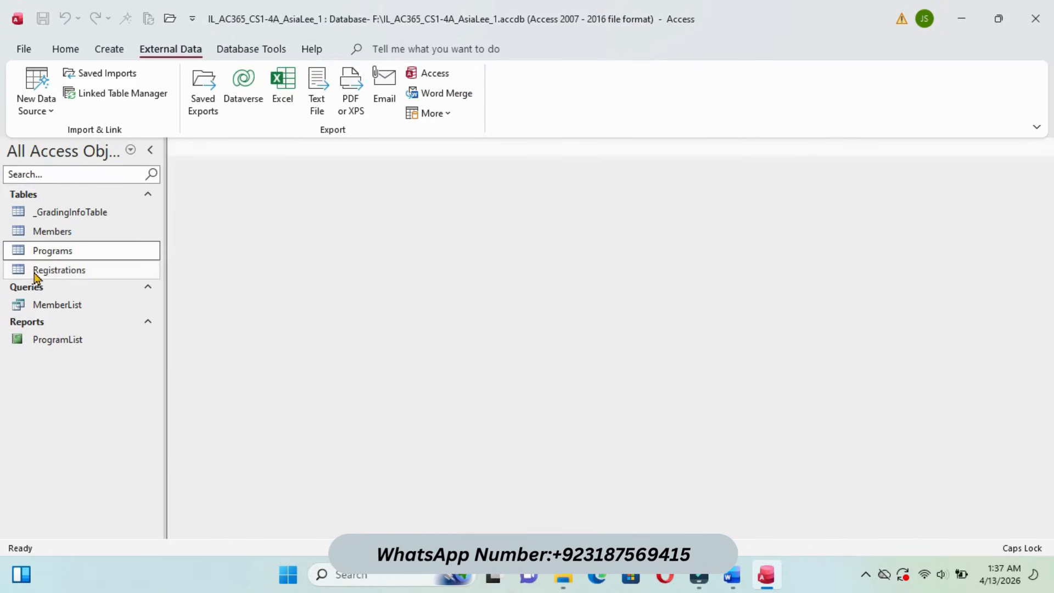
- Switch to Word and highlight instruction step 5 about the Registrations table in turquoise
mouse_move(732, 575)
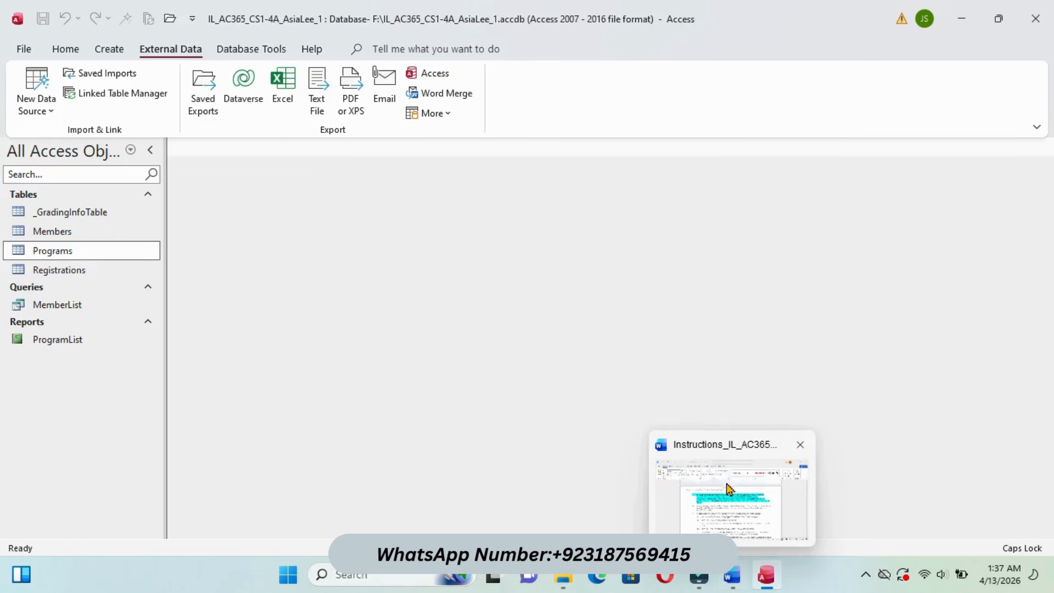
click(719, 461)
drag(1047, 195, 1047, 199)
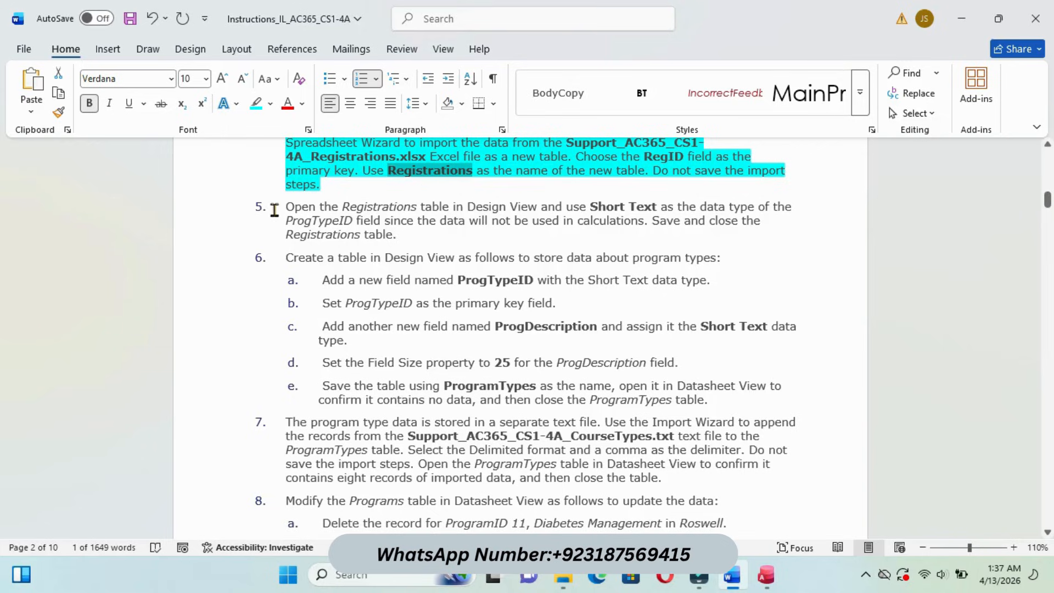
drag(288, 206, 403, 240)
click(469, 213)
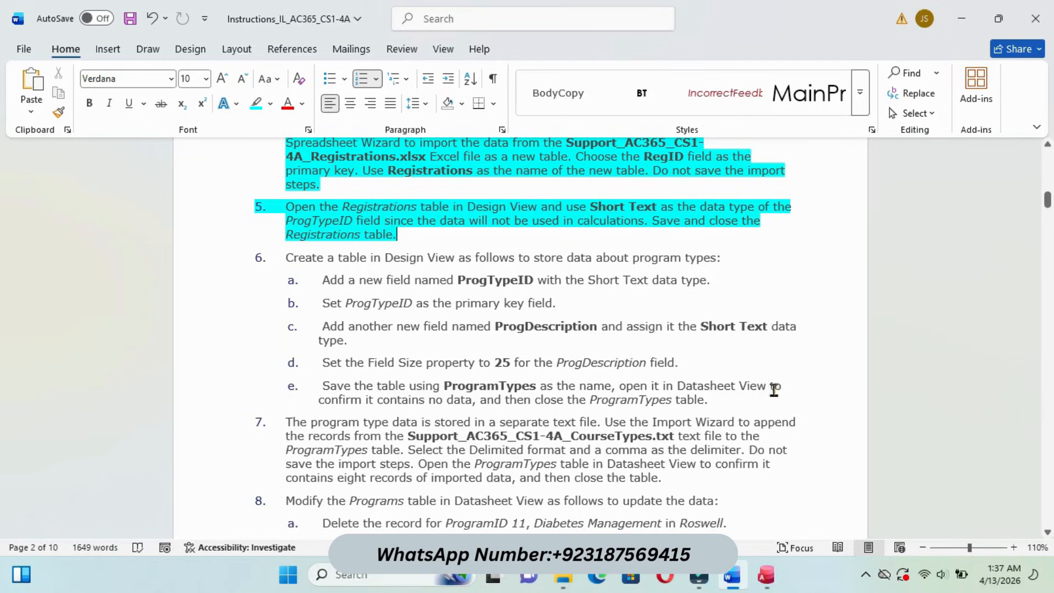
- In Access, open the Registrations table in Design View and set the ProgTypeID field's data type to Short Text
mouse_move(765, 575)
click(747, 512)
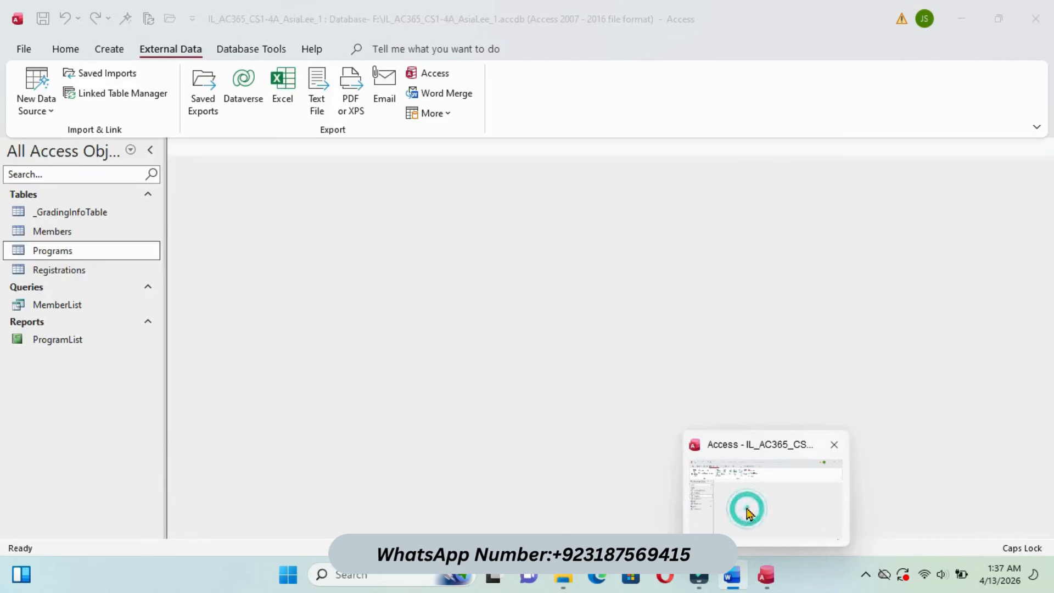
right_click(93, 276)
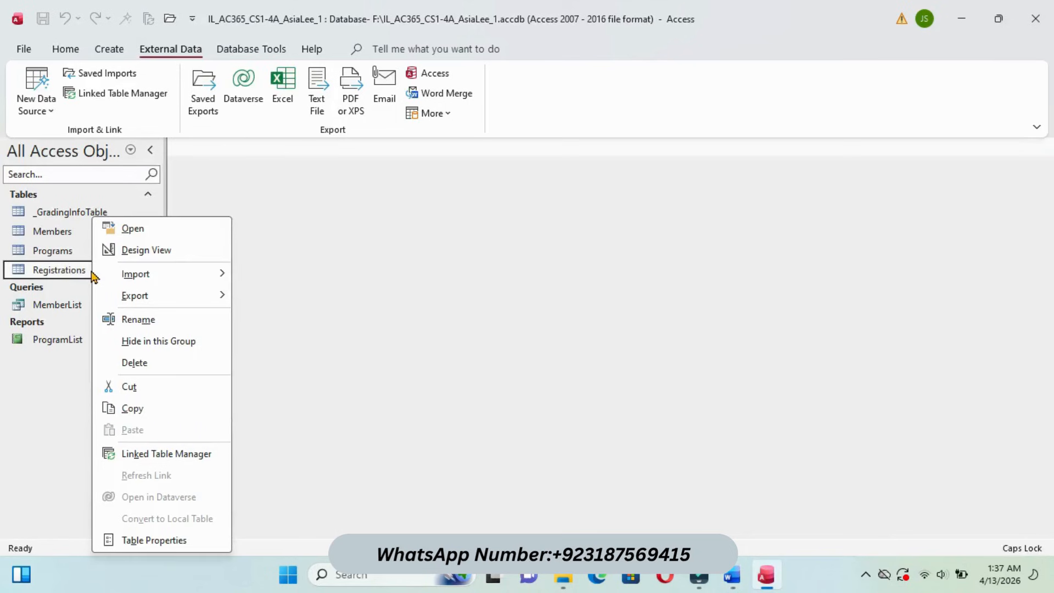
click(173, 251)
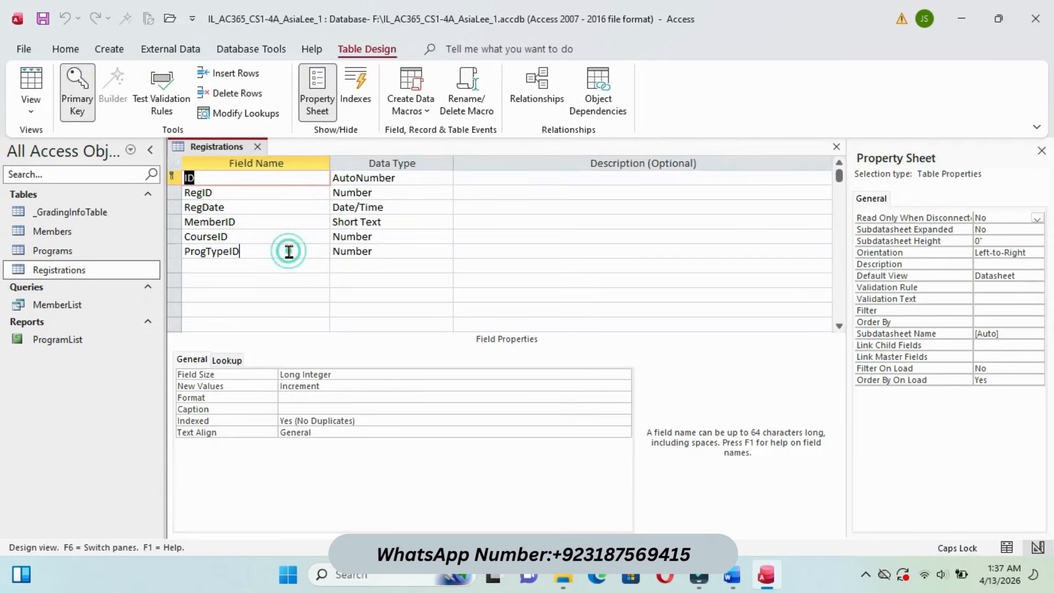
click(289, 251)
click(404, 250)
click(445, 251)
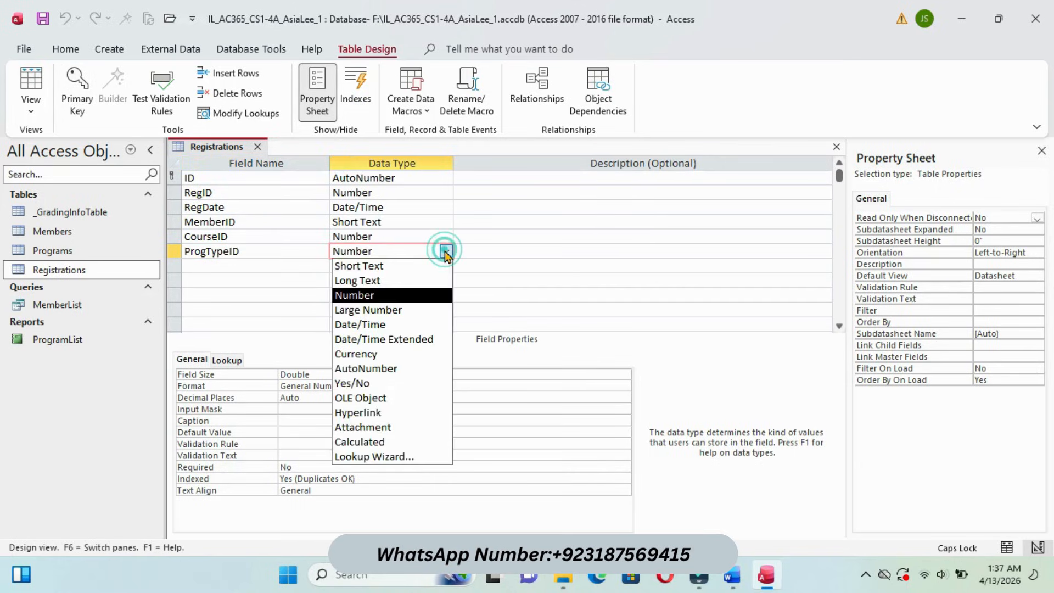
click(381, 266)
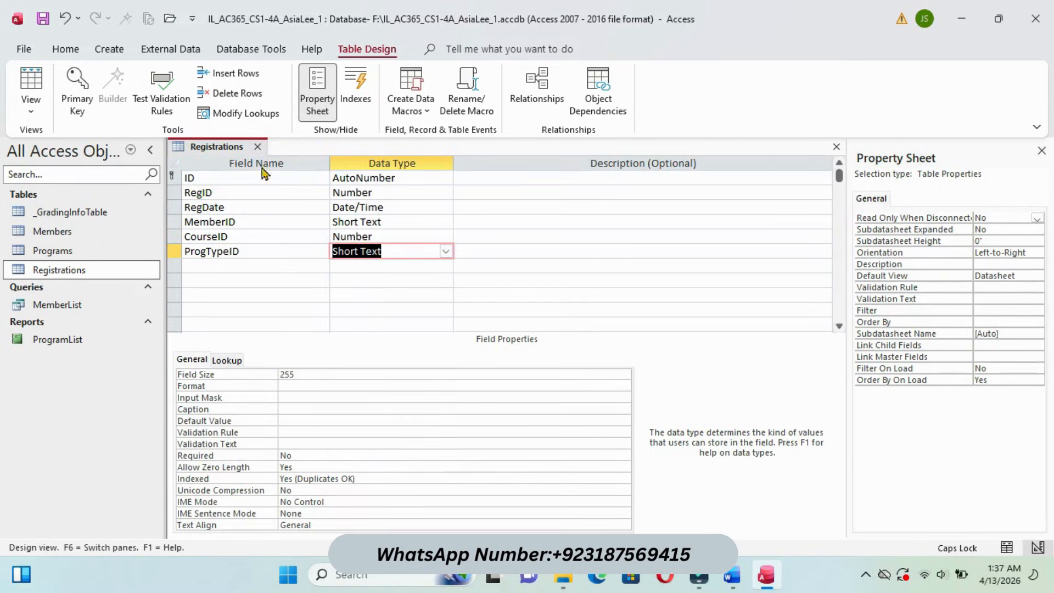
- Save the Registrations table design and close the table
right_click(225, 146)
click(263, 156)
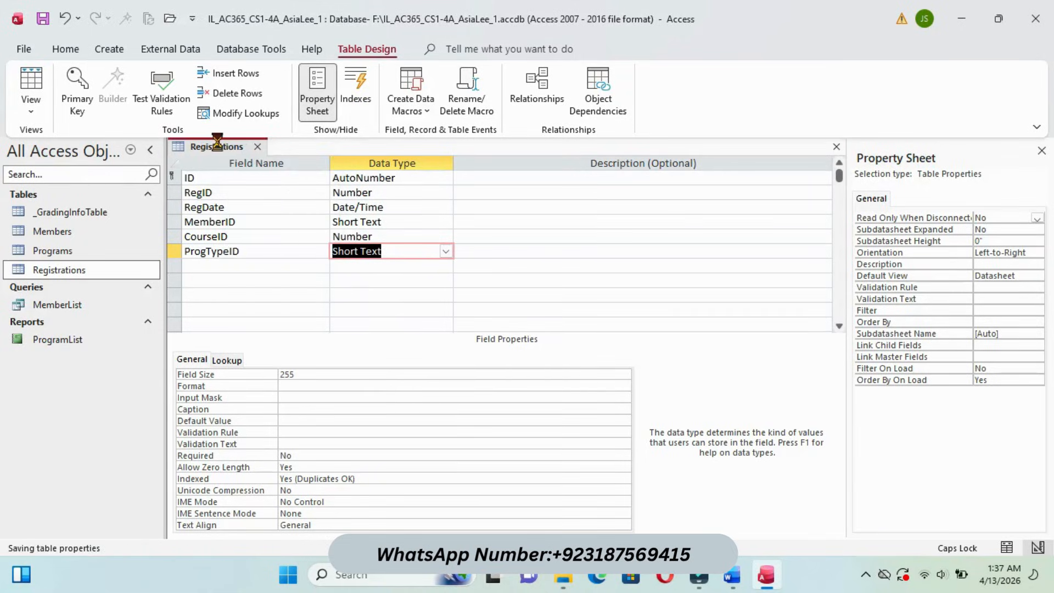
right_click(224, 150)
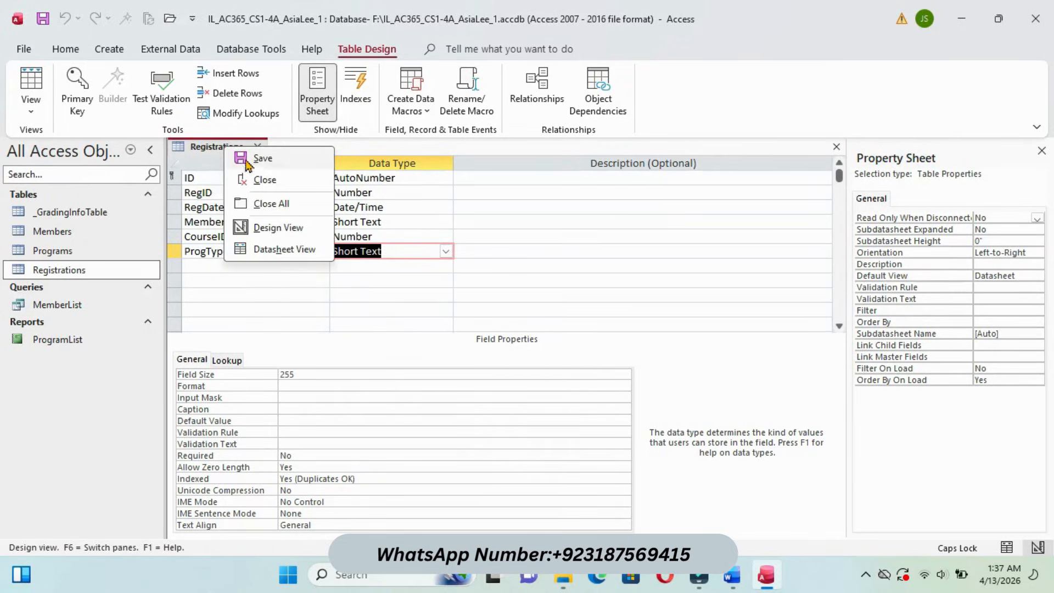
click(272, 181)
- Switch to Word and highlight the introductory line of step 6 about creating a table in turquoise
mouse_move(733, 574)
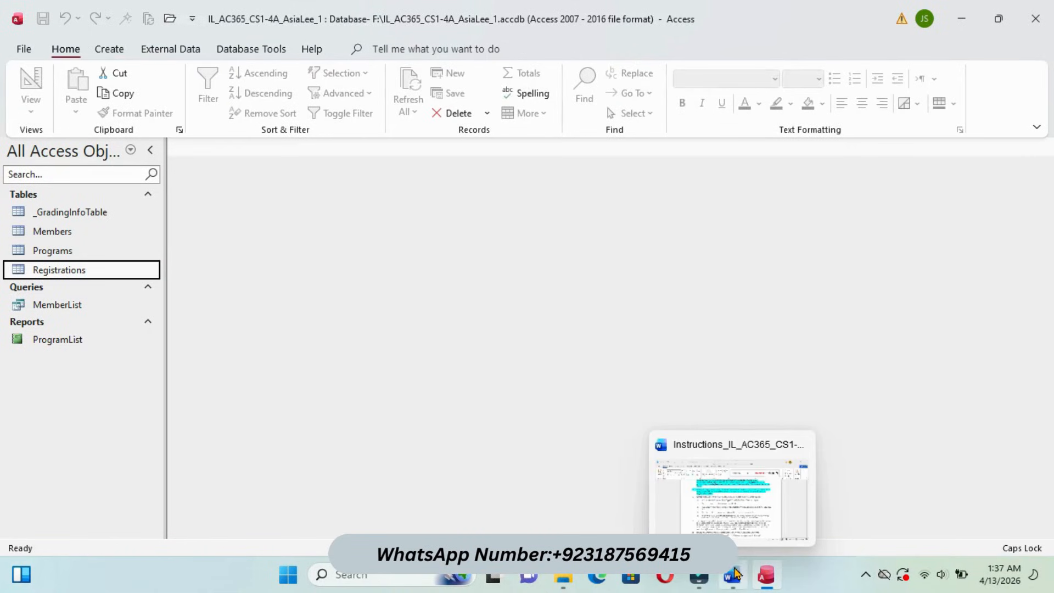
click(715, 489)
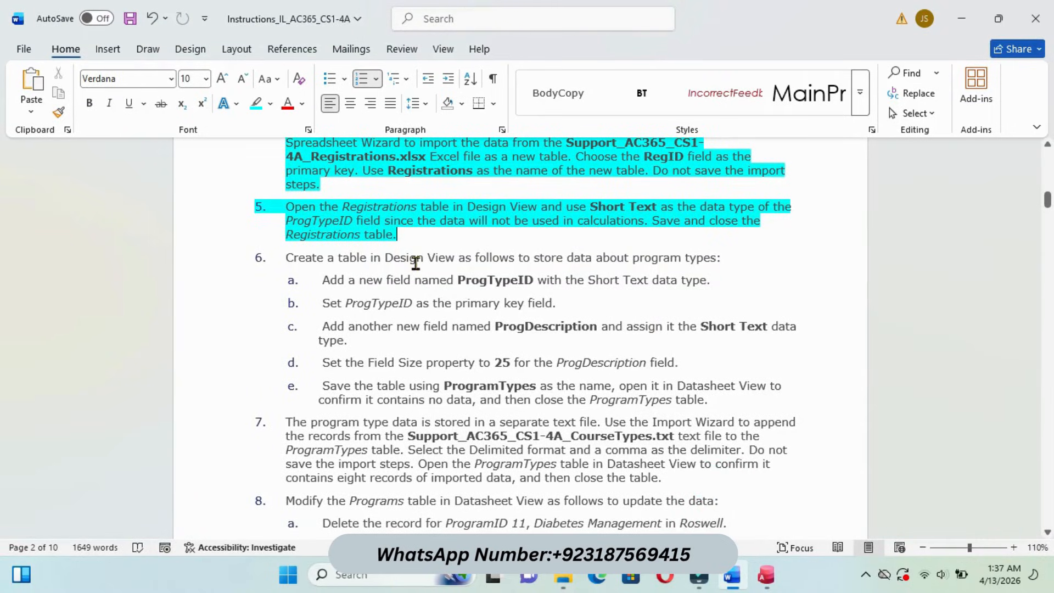
drag(284, 257, 731, 263)
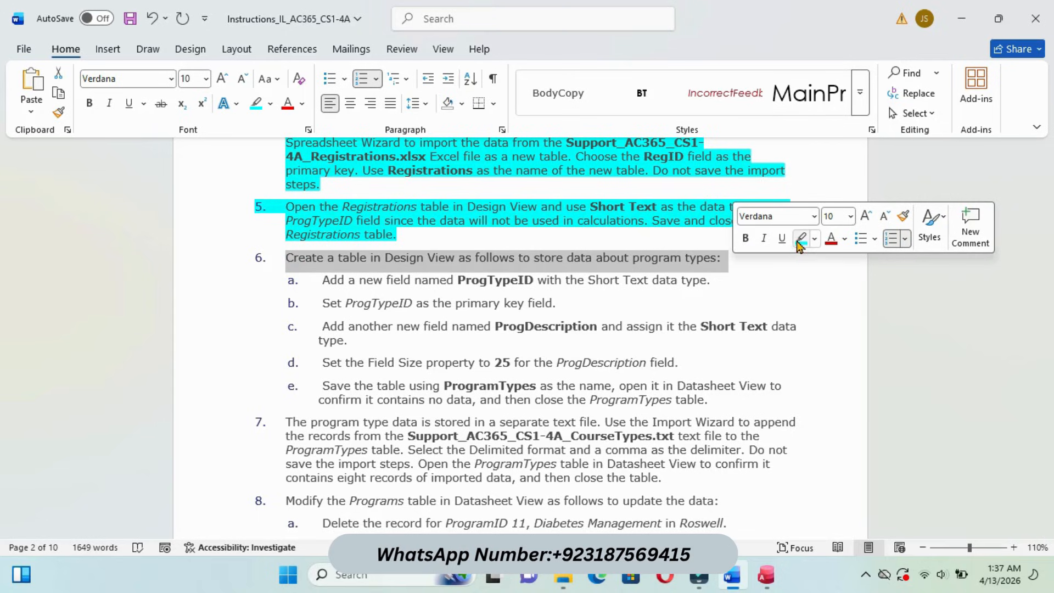
click(801, 239)
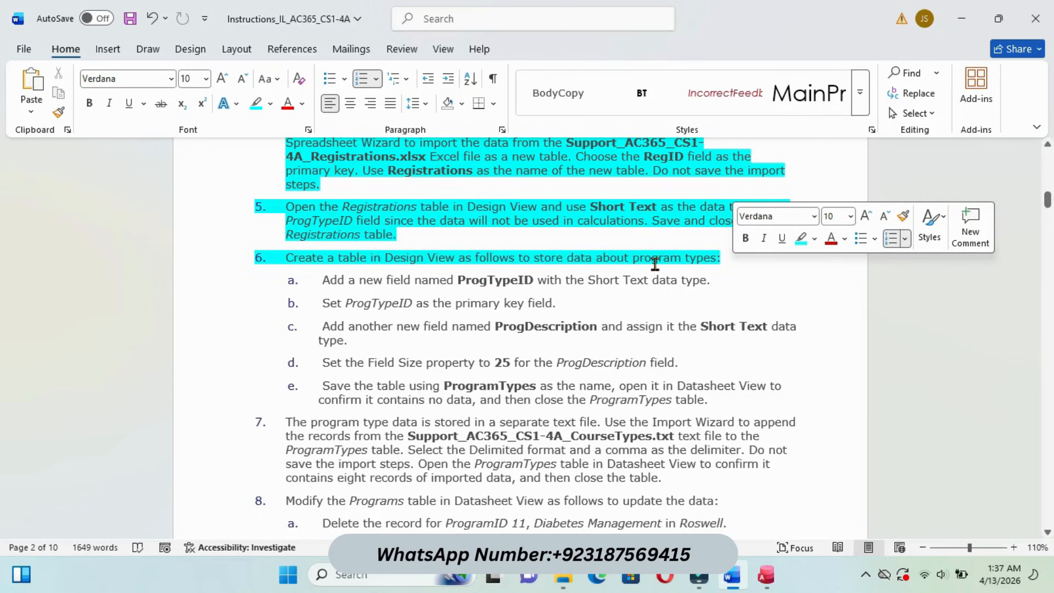
- Switch to Access and create a new blank table in Design View
click(747, 488)
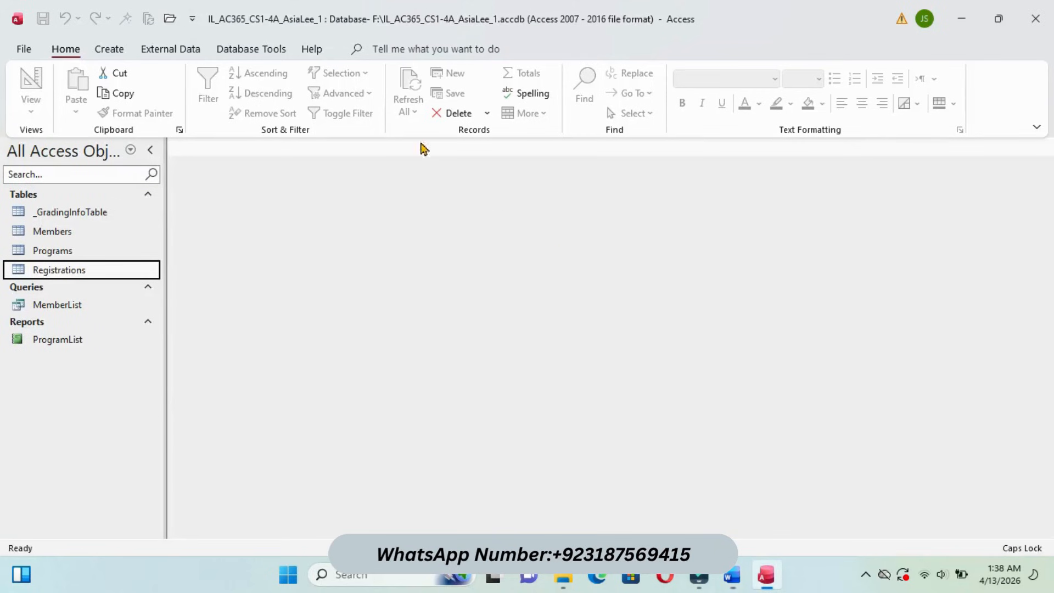
click(110, 50)
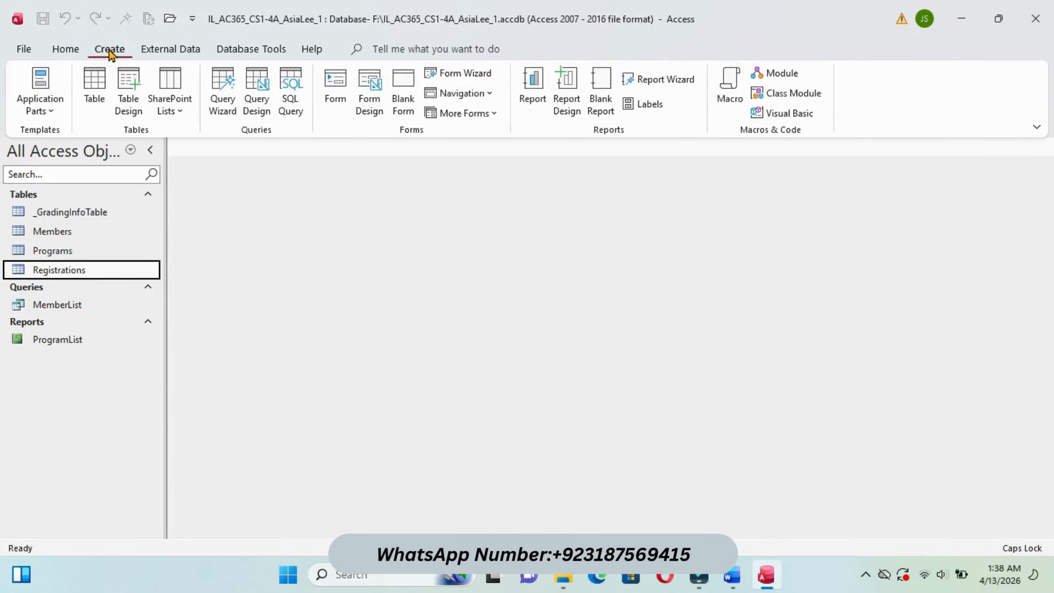
click(129, 83)
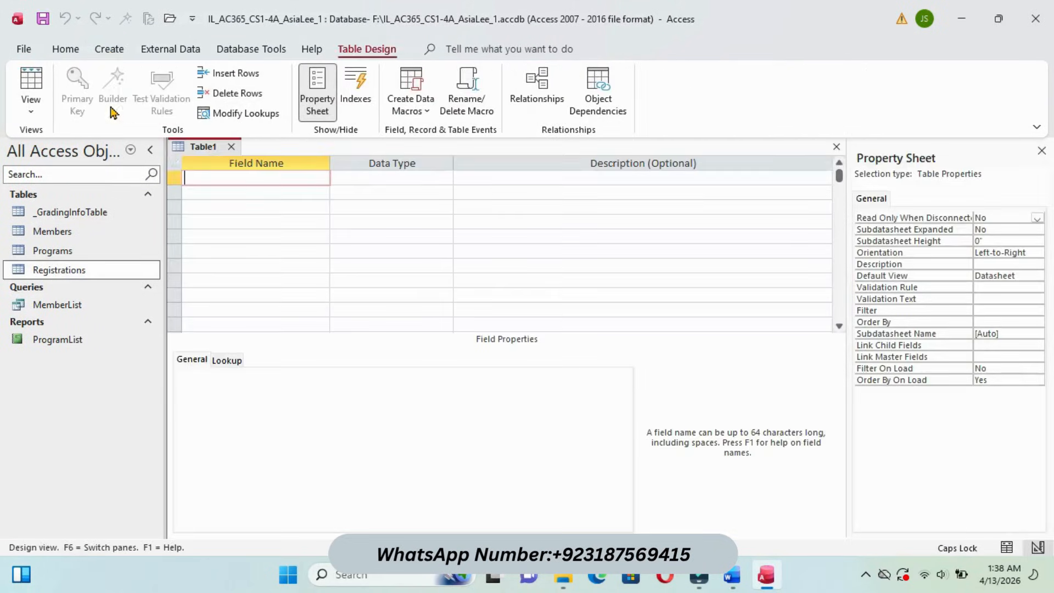
- Switch to Word, highlight step 6a in turquoise, and copy the field name ProgTypeID from it
click(735, 570)
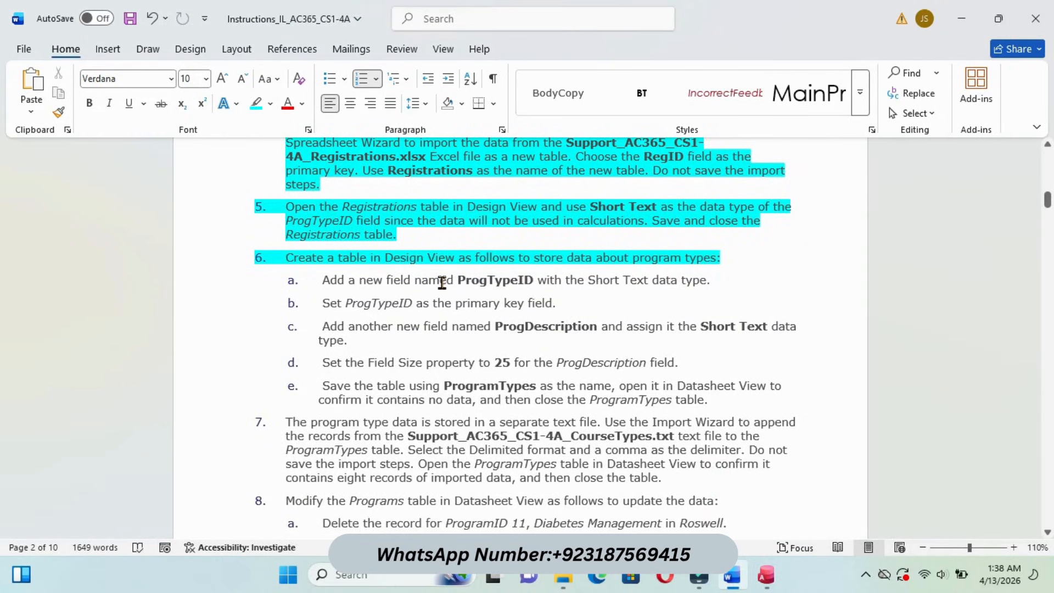
drag(322, 280, 722, 281)
click(795, 254)
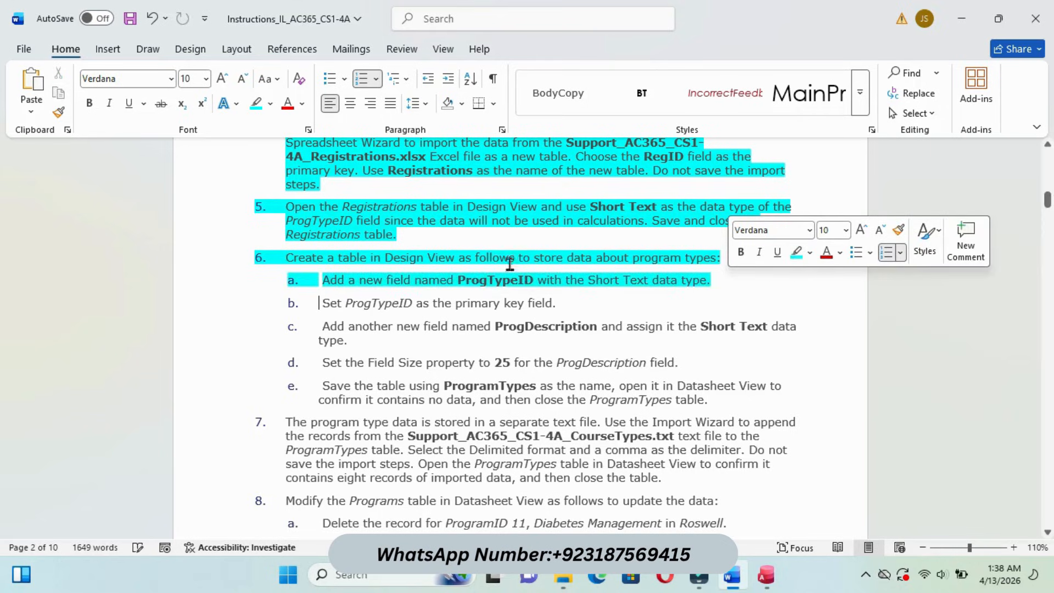
drag(459, 281, 532, 283)
right_click(527, 286)
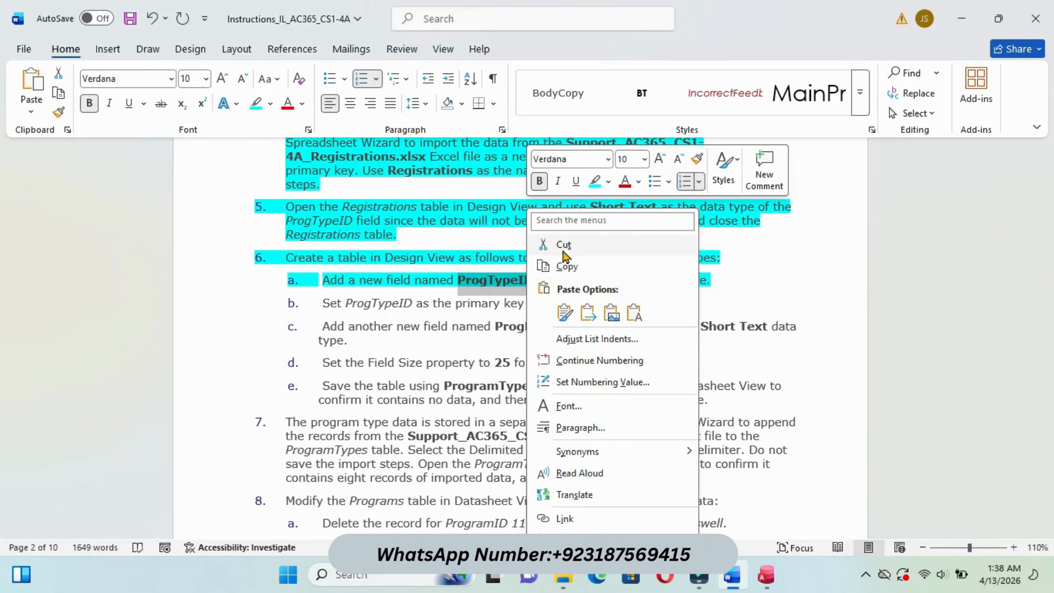
click(566, 266)
- In Access, add ProgTypeID as the new table's first field with the Short Text data type
mouse_move(767, 588)
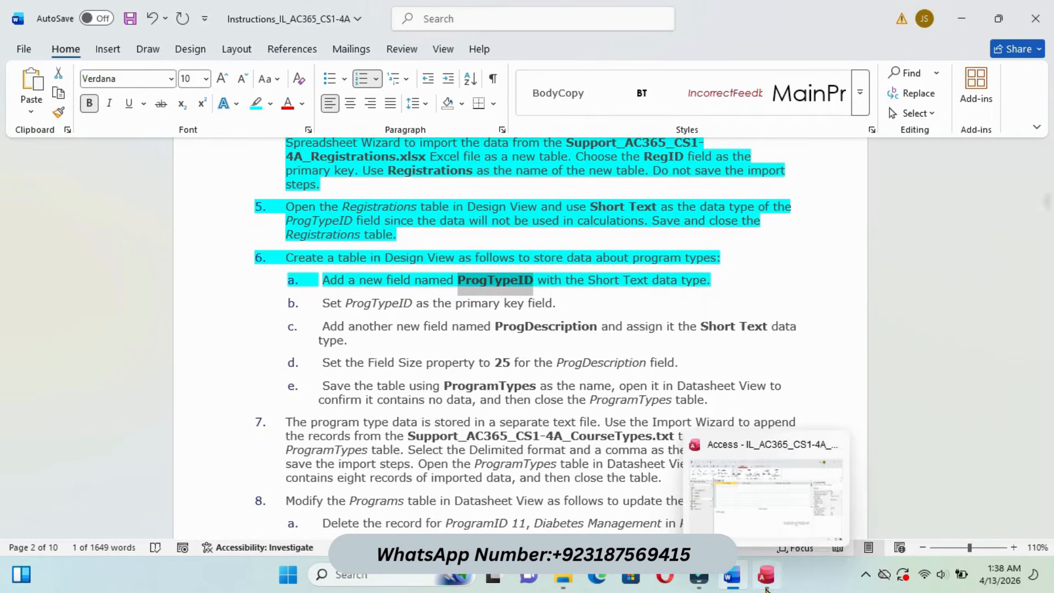
click(741, 482)
key(ctrl+v)
click(389, 181)
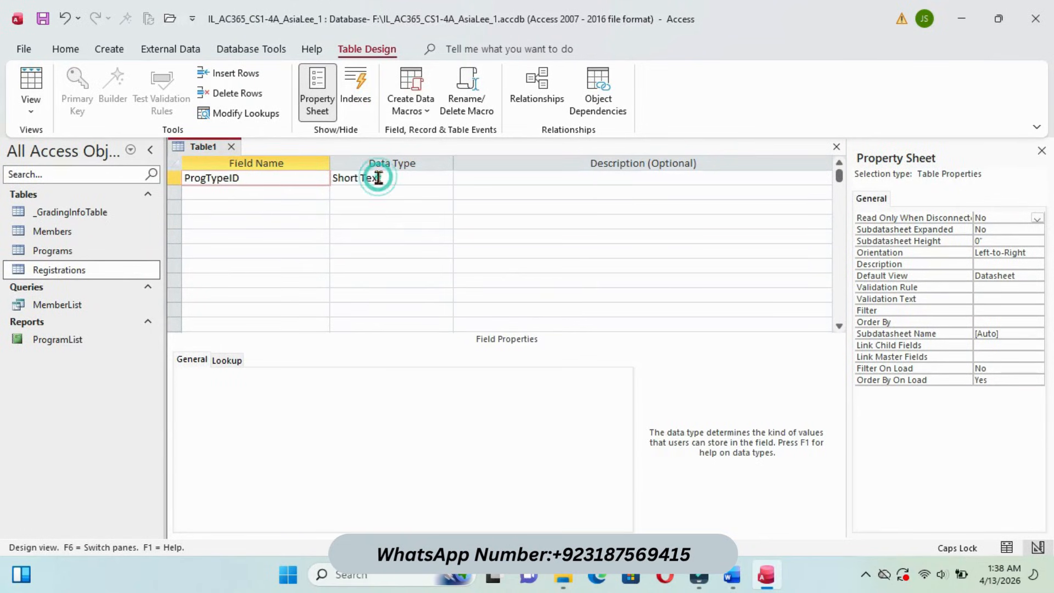
- Recheck step 6a in Word against the table design, and highlight step 6b about the primary key in turquoise
mouse_move(734, 574)
click(735, 494)
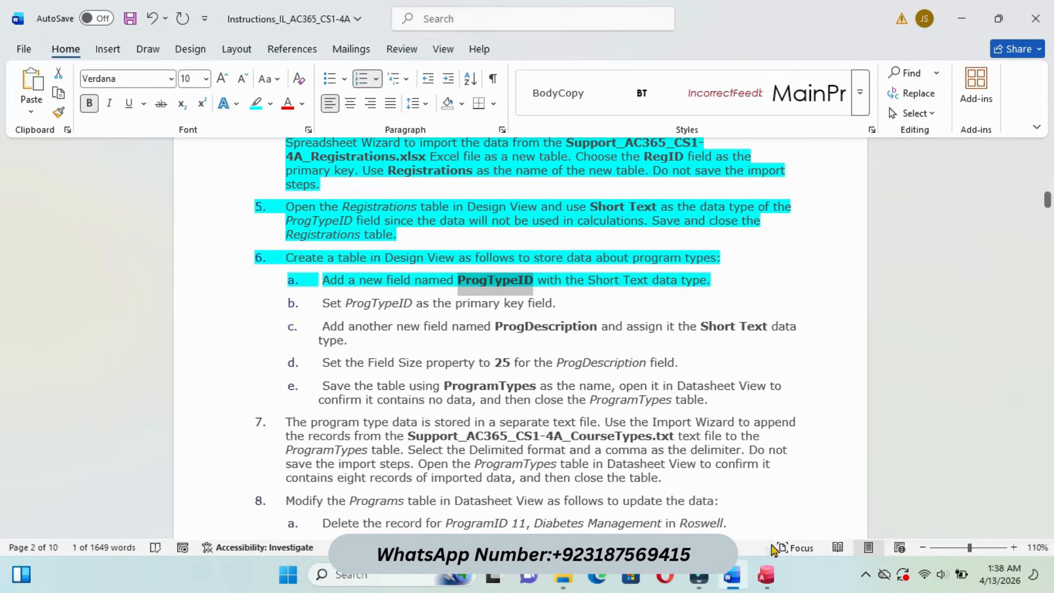
mouse_move(766, 574)
click(745, 480)
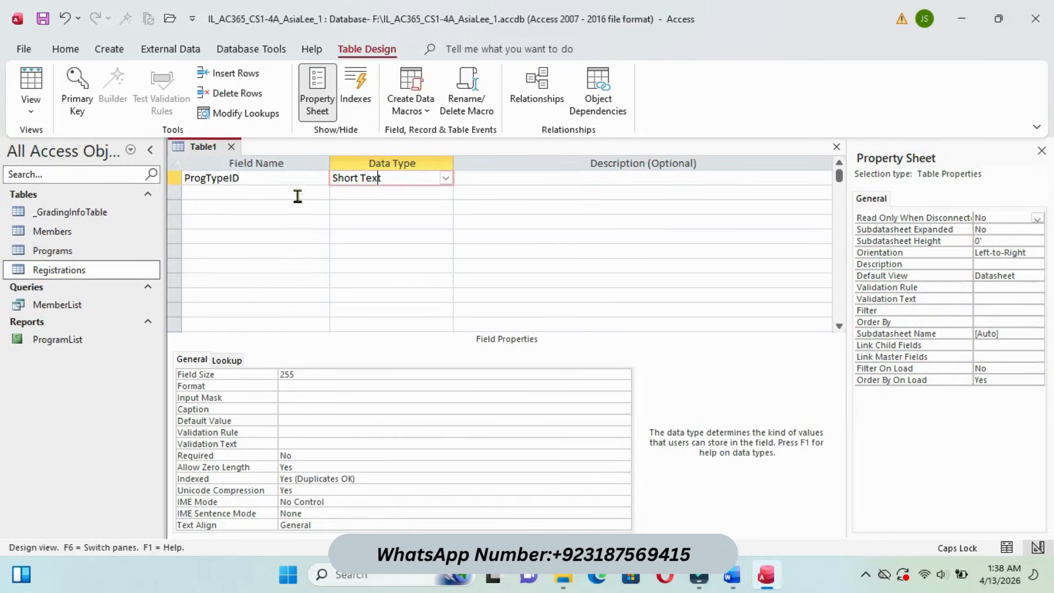
mouse_move(736, 574)
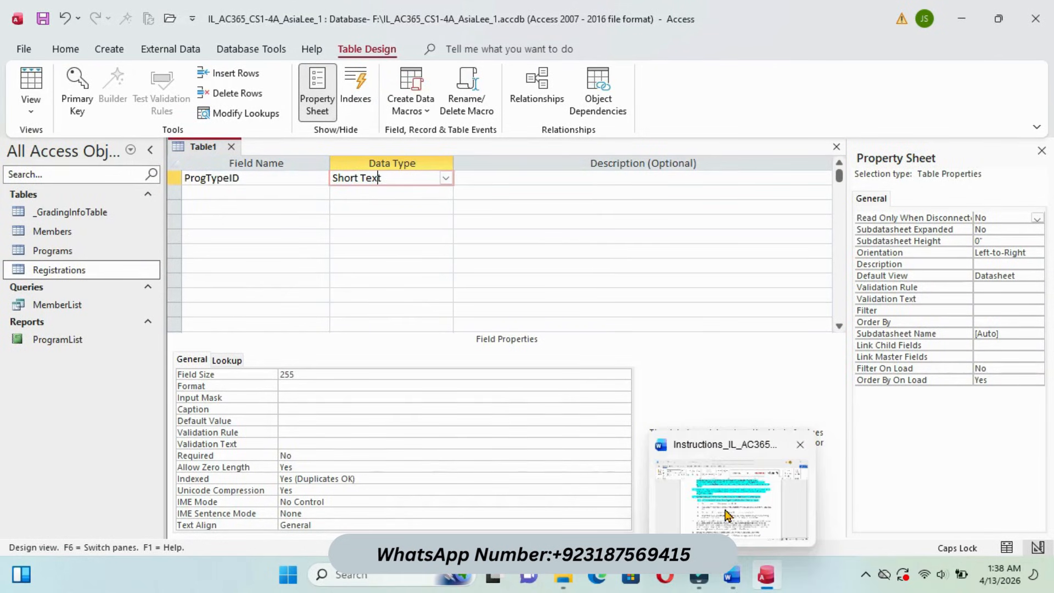
click(730, 499)
drag(326, 302, 565, 305)
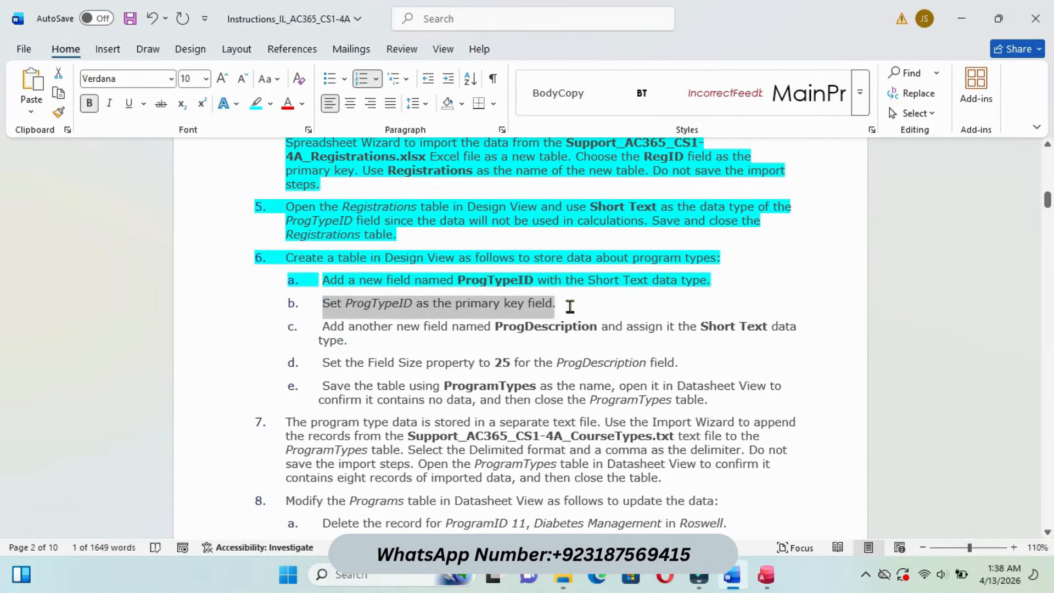
click(641, 279)
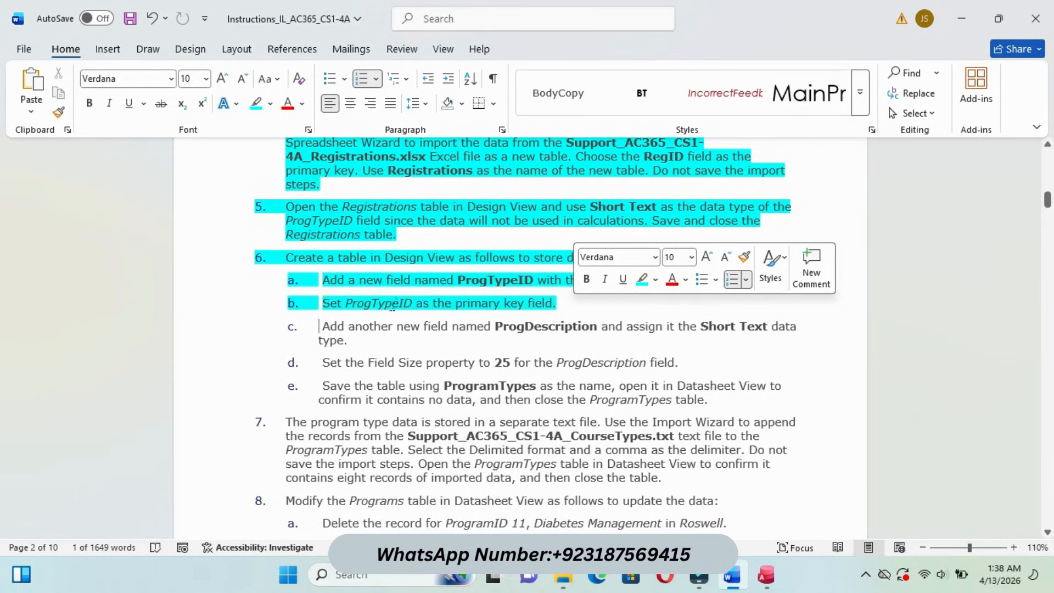
key(Right)
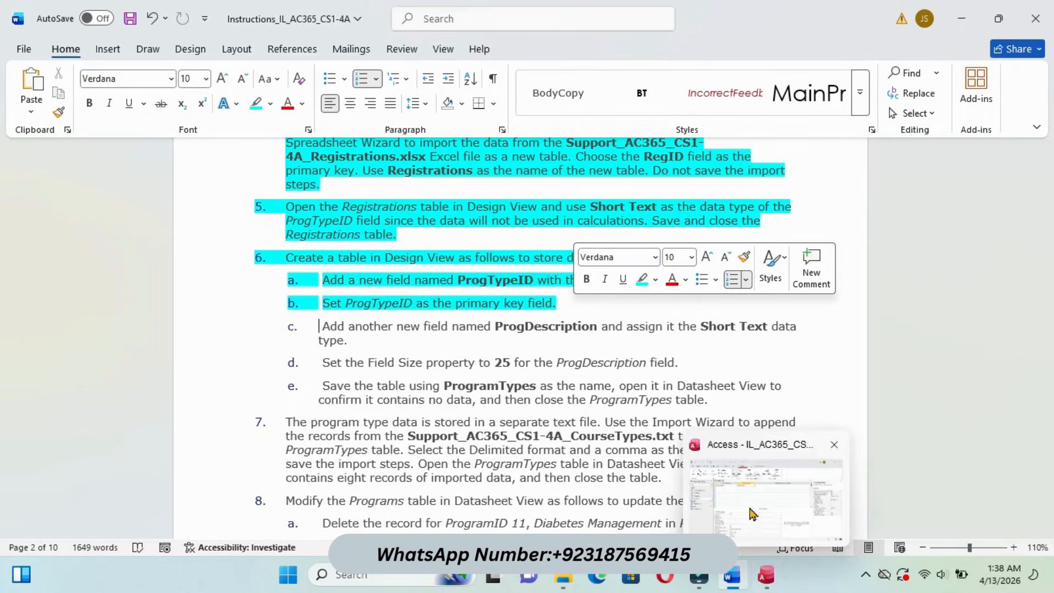
- In Access, set the ProgTypeID field as the new table's primary key
click(765, 575)
click(270, 180)
right_click(270, 181)
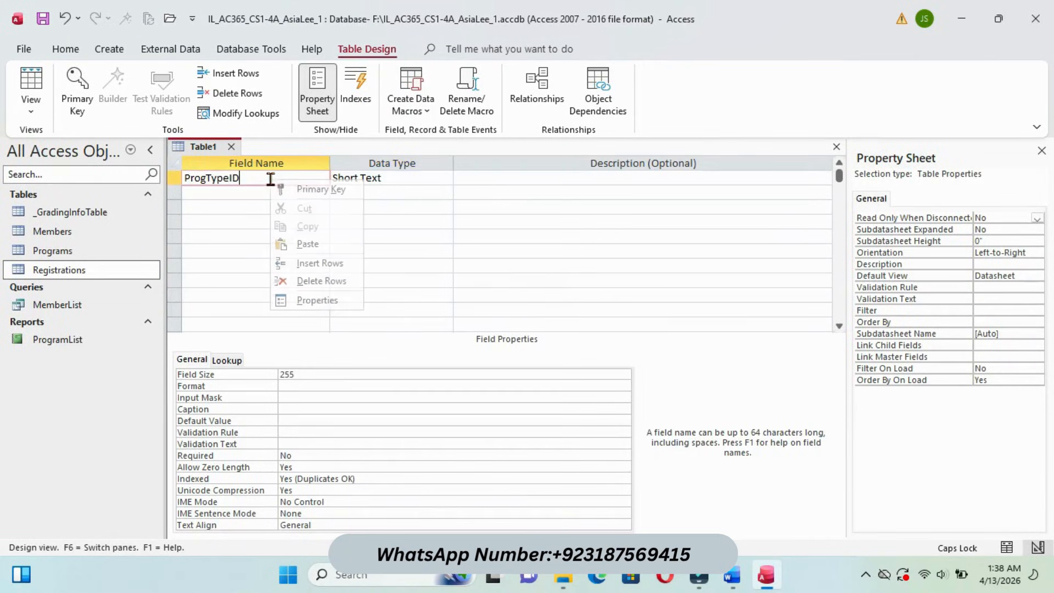
click(323, 187)
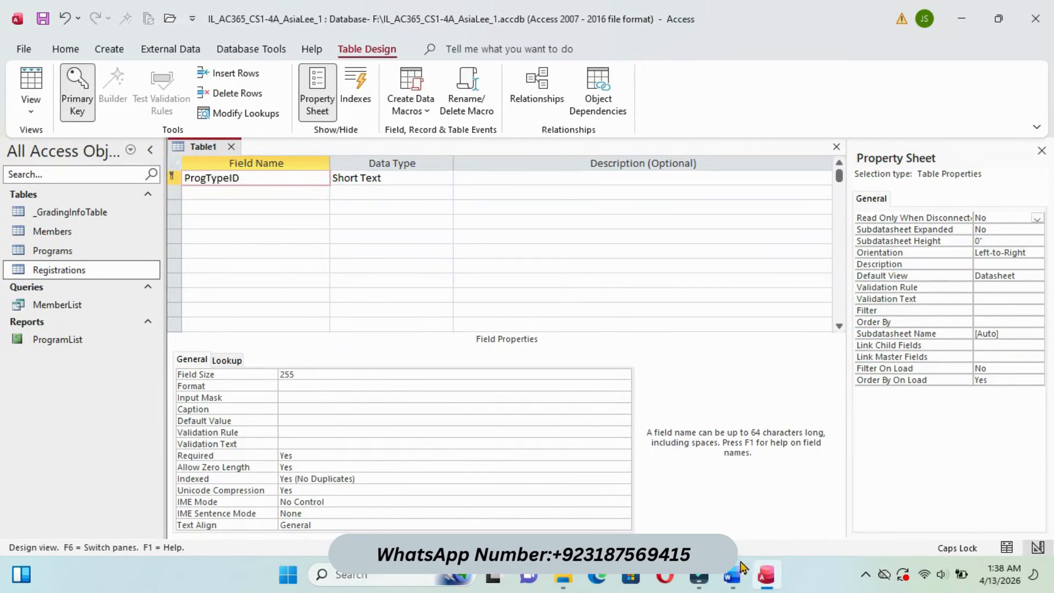
- Switch to Word, highlight step 6c in turquoise, and copy the field name ProgDescription from it
click(730, 497)
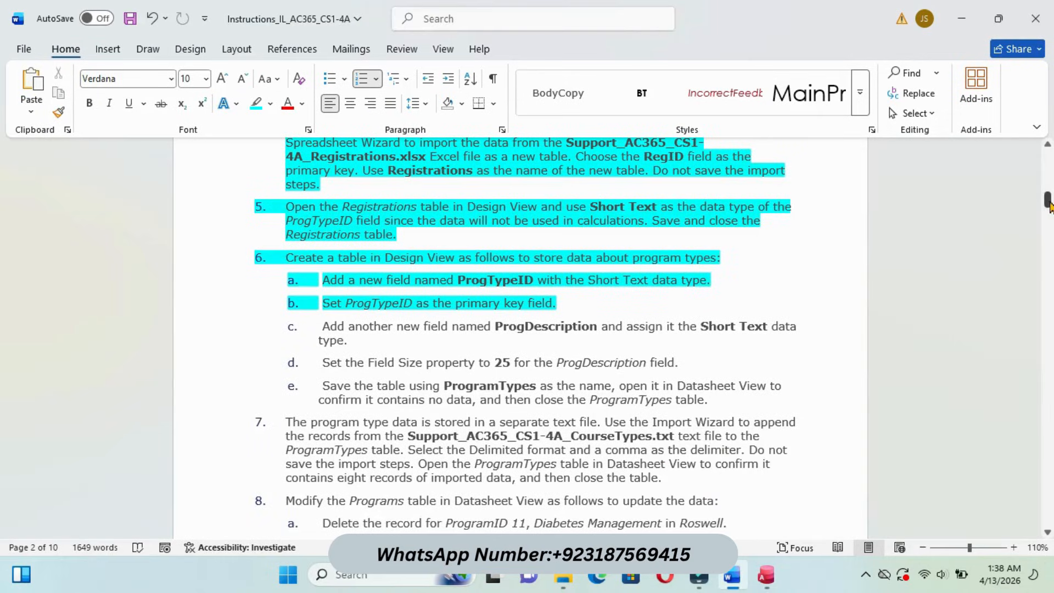
drag(1047, 201, 1047, 203)
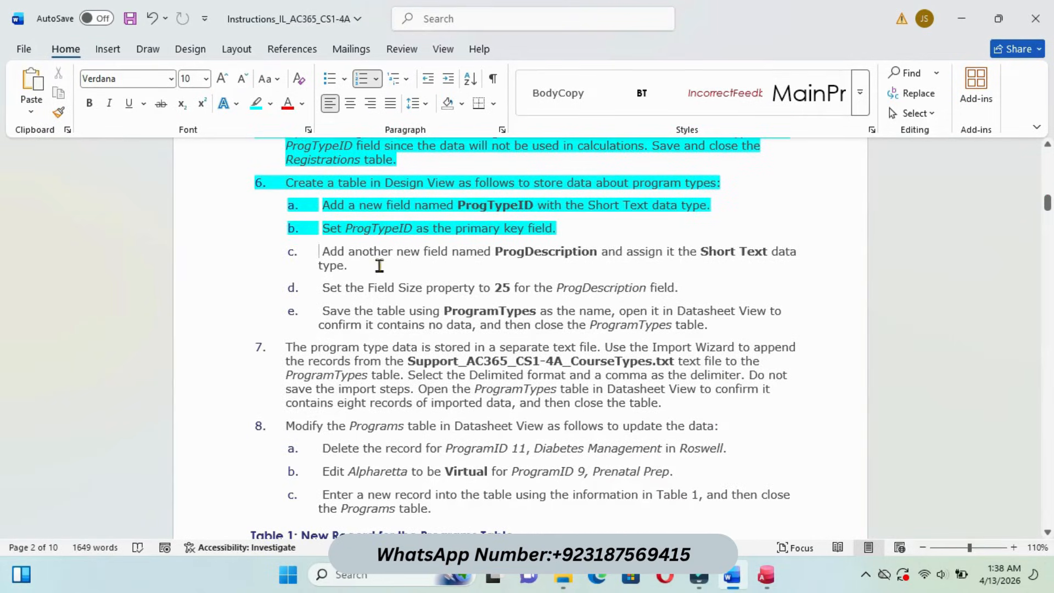
drag(322, 251, 348, 266)
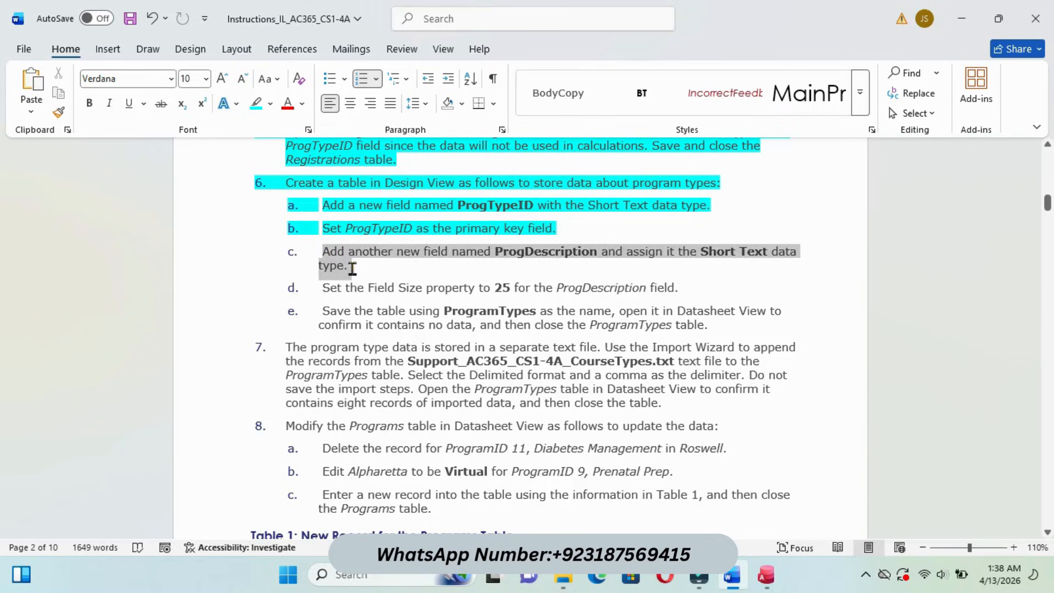
click(419, 241)
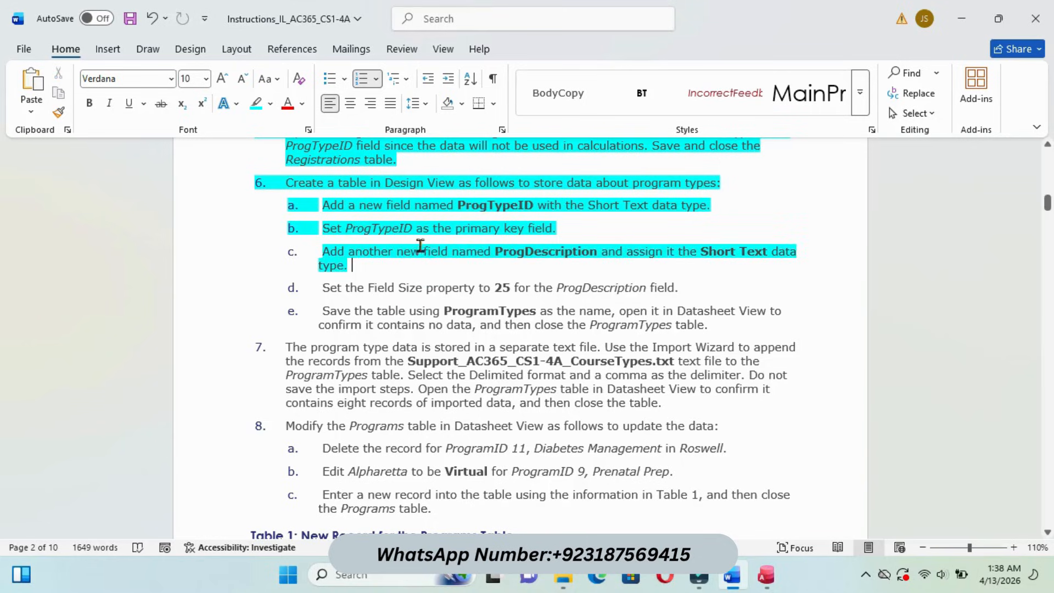
drag(499, 251, 598, 253)
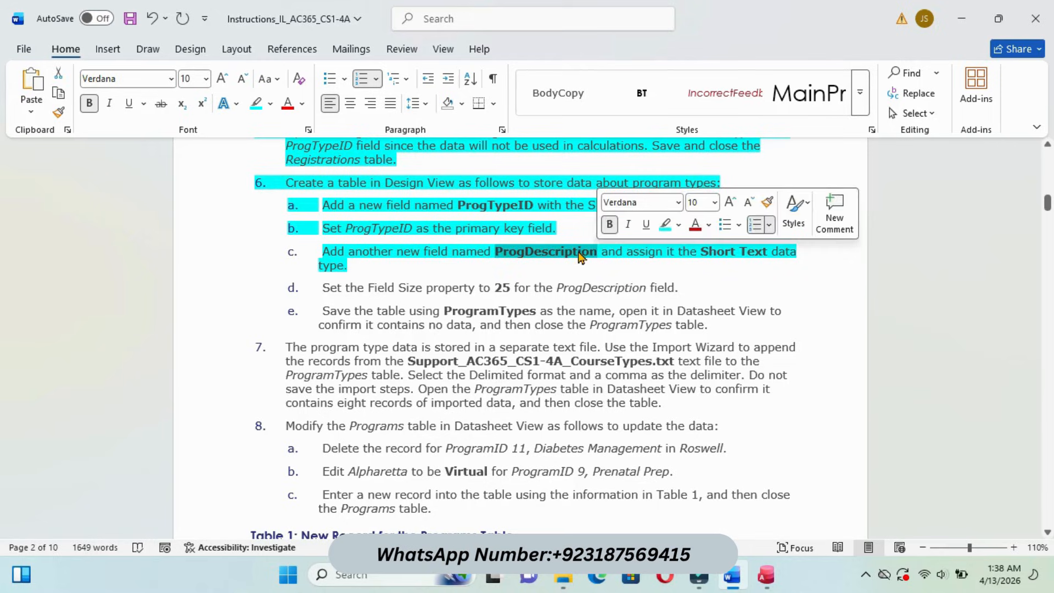
right_click(580, 256)
click(616, 242)
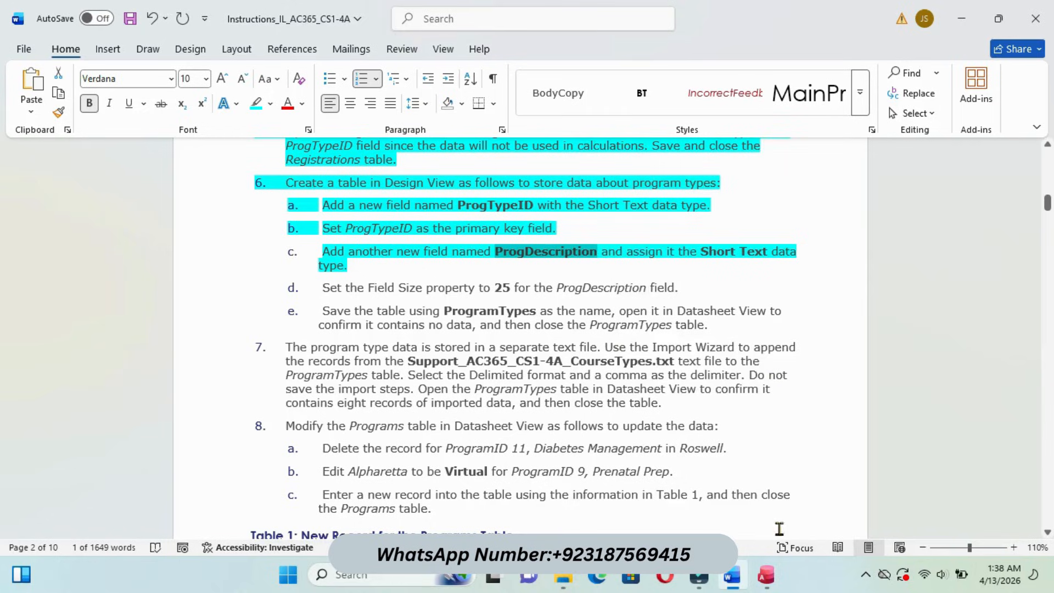
- In Access, add ProgDescription as the new table's second field with the Short Text data type
click(765, 575)
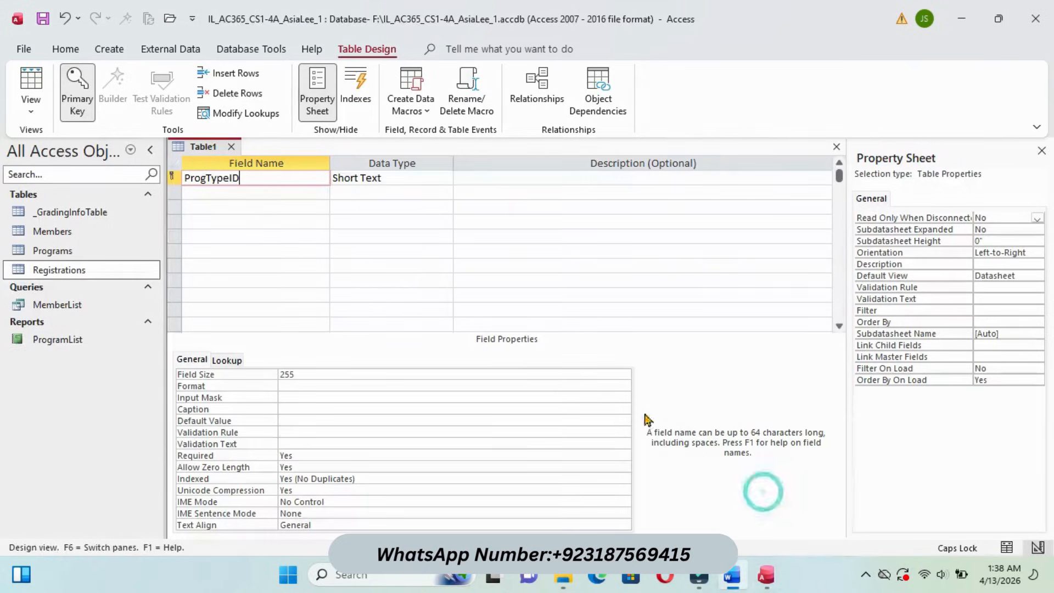
click(225, 193)
key(ctrl+v)
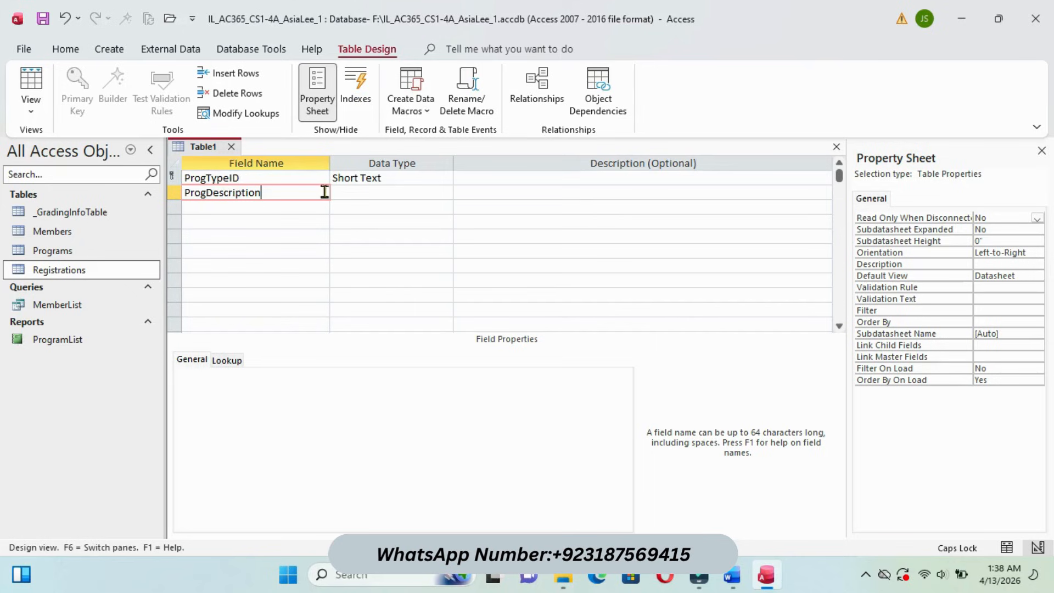
click(354, 192)
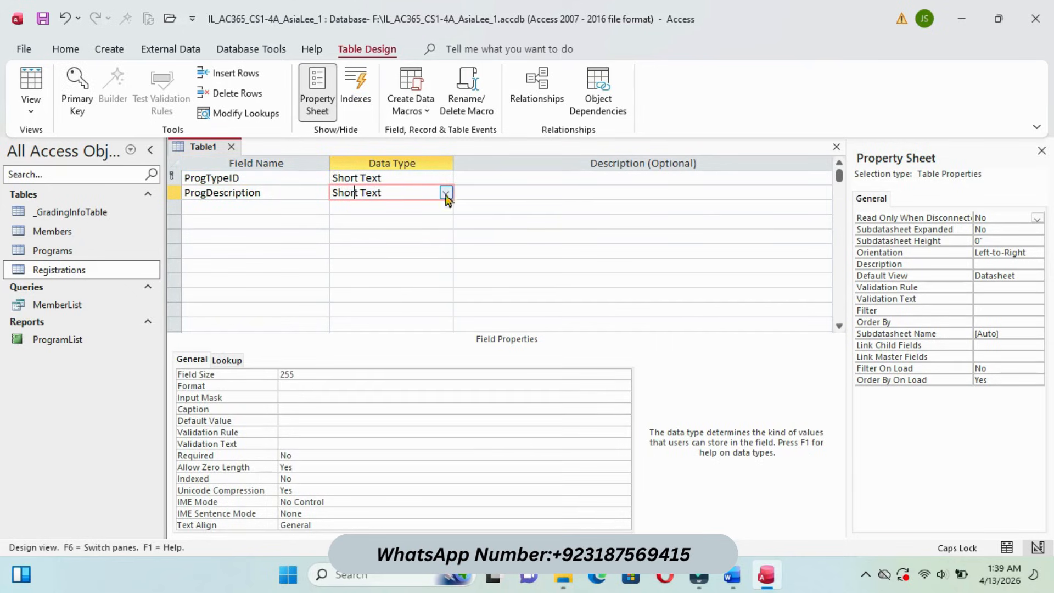
- Switch to Word and highlight step 6d about the Field Size property in turquoise
mouse_move(732, 574)
click(714, 499)
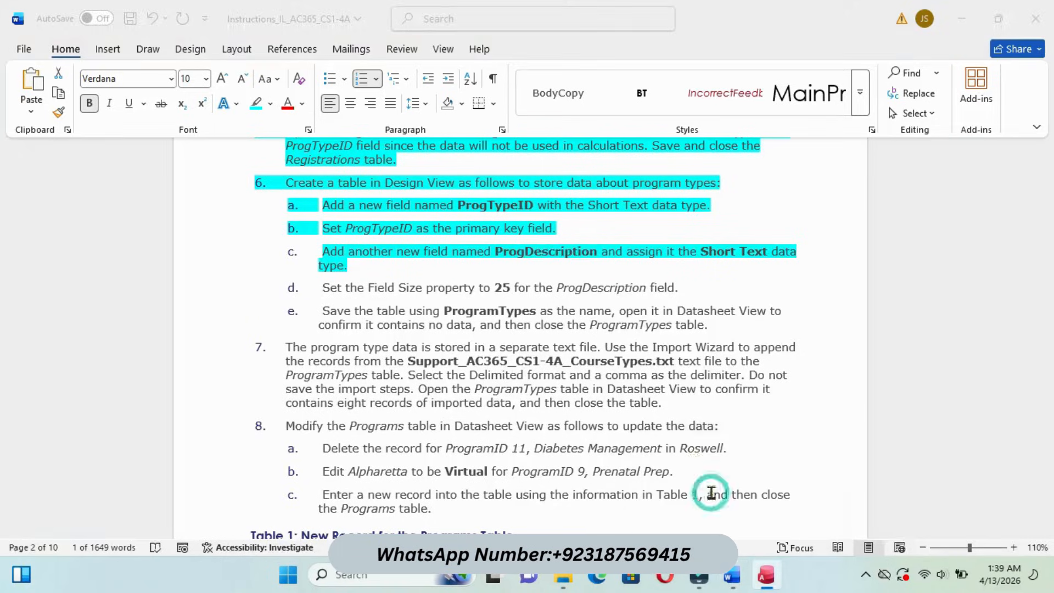
drag(323, 287, 680, 288)
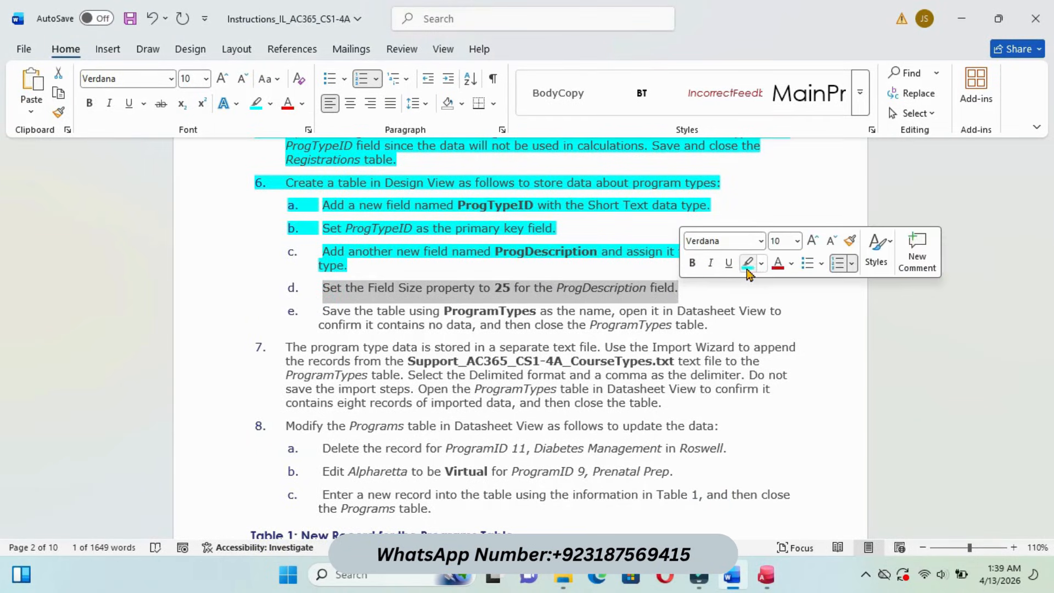
click(748, 264)
key(Right)
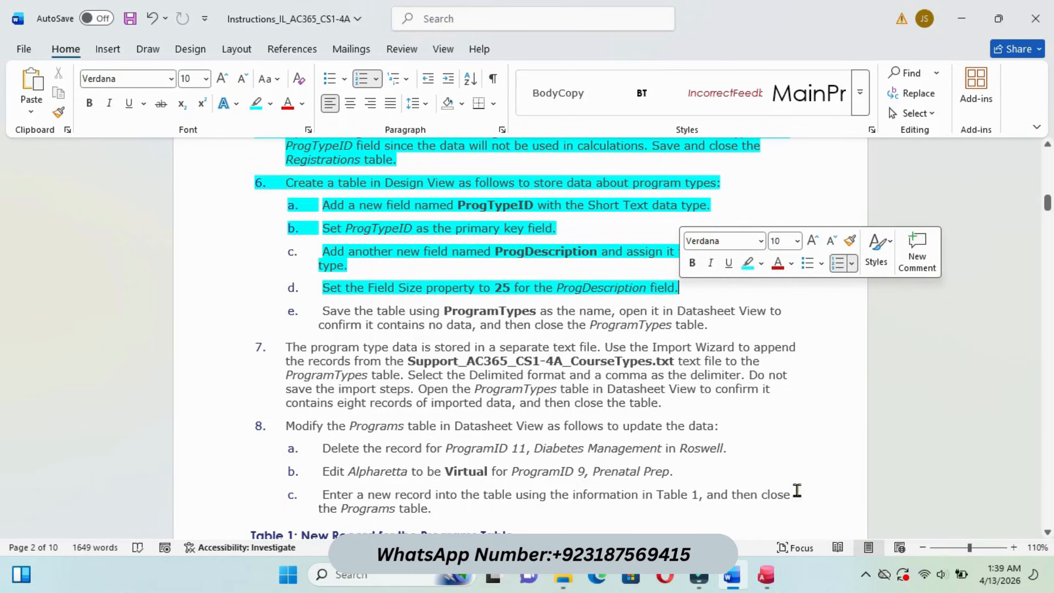
- In Access, set the Field Size property of the ProgDescription field to 25
click(748, 488)
click(277, 192)
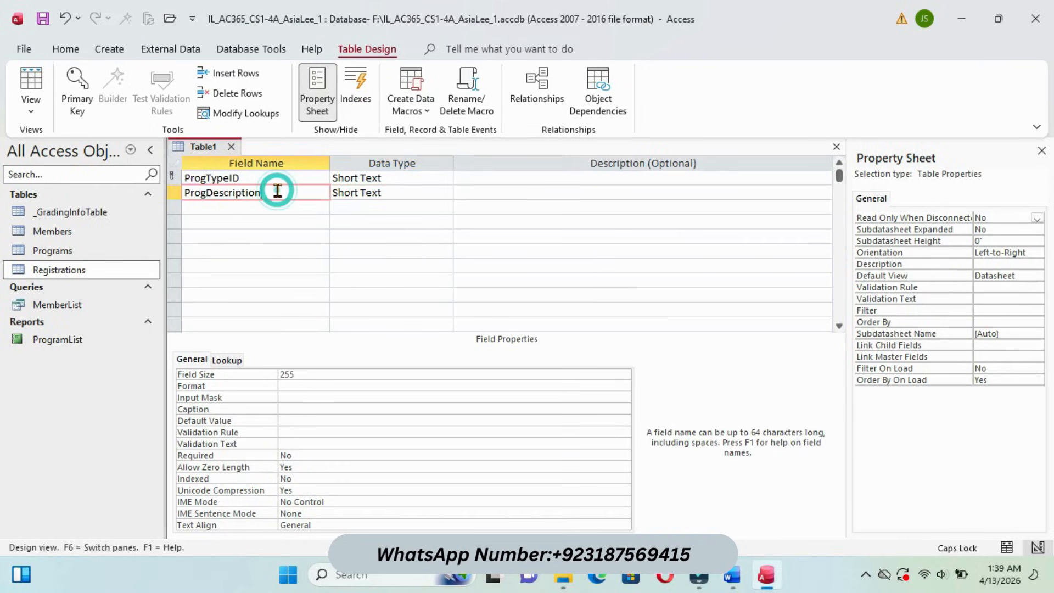
click(301, 375)
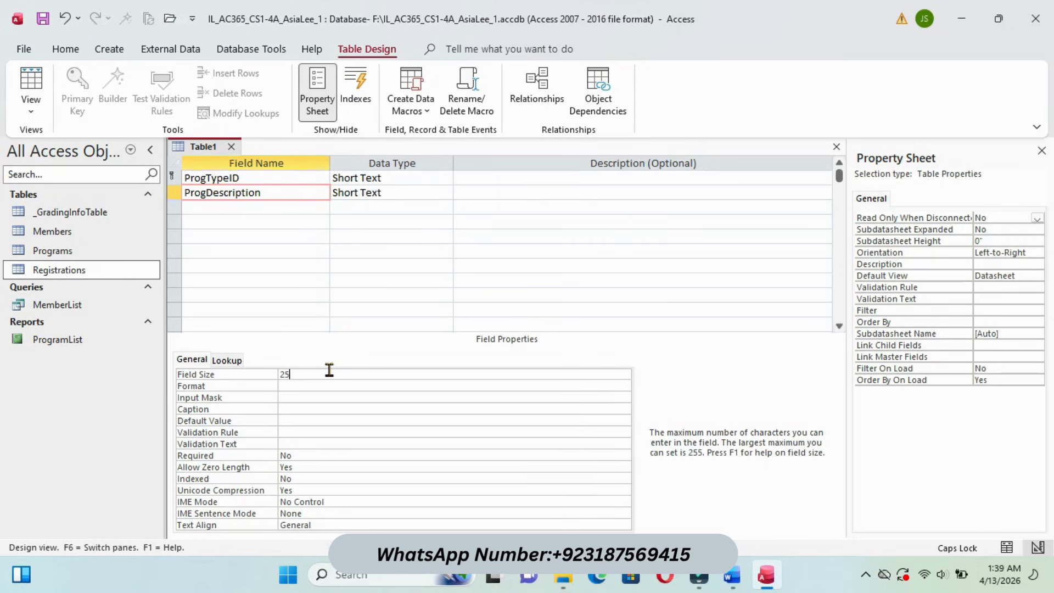
key(Return)
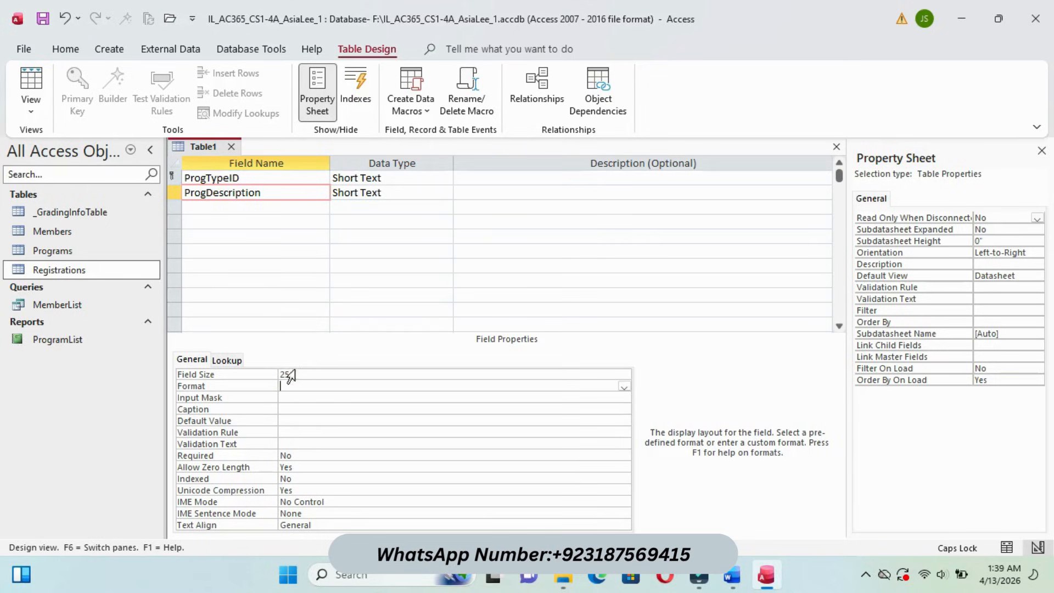
- Switch to Word, highlight step 6e in turquoise, and copy the table name ProgramTypes from it
mouse_move(733, 573)
click(735, 494)
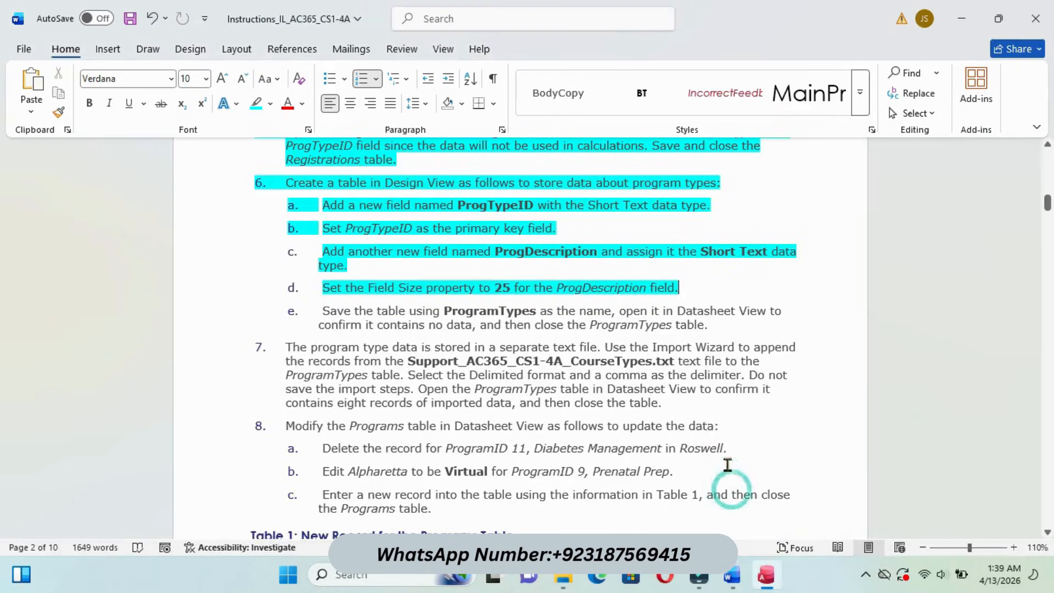
drag(377, 324, 675, 326)
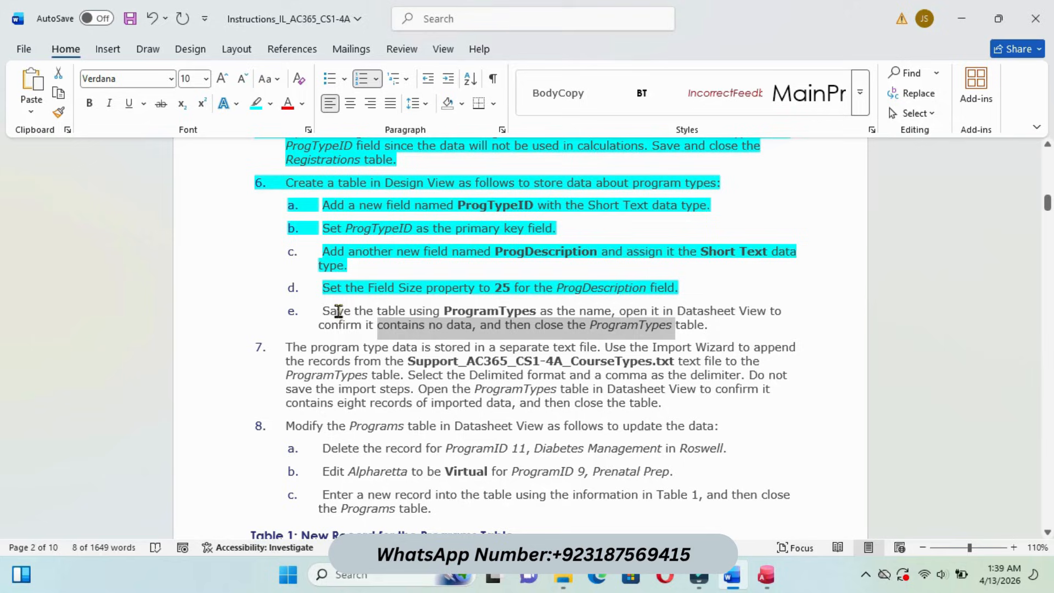
drag(323, 311, 715, 326)
click(776, 305)
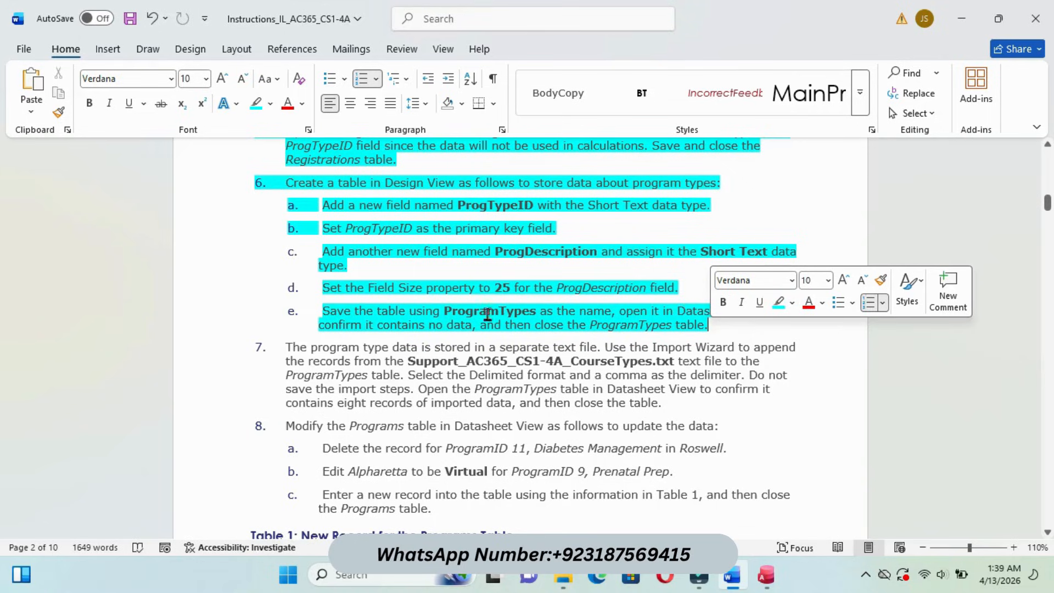
drag(445, 311, 534, 317)
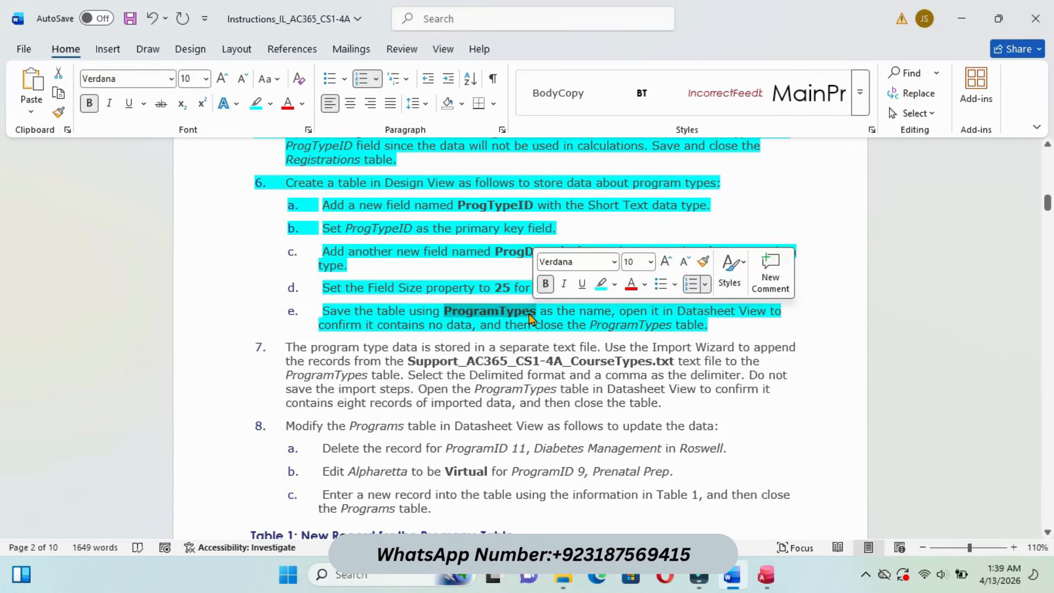
right_click(530, 318)
click(571, 241)
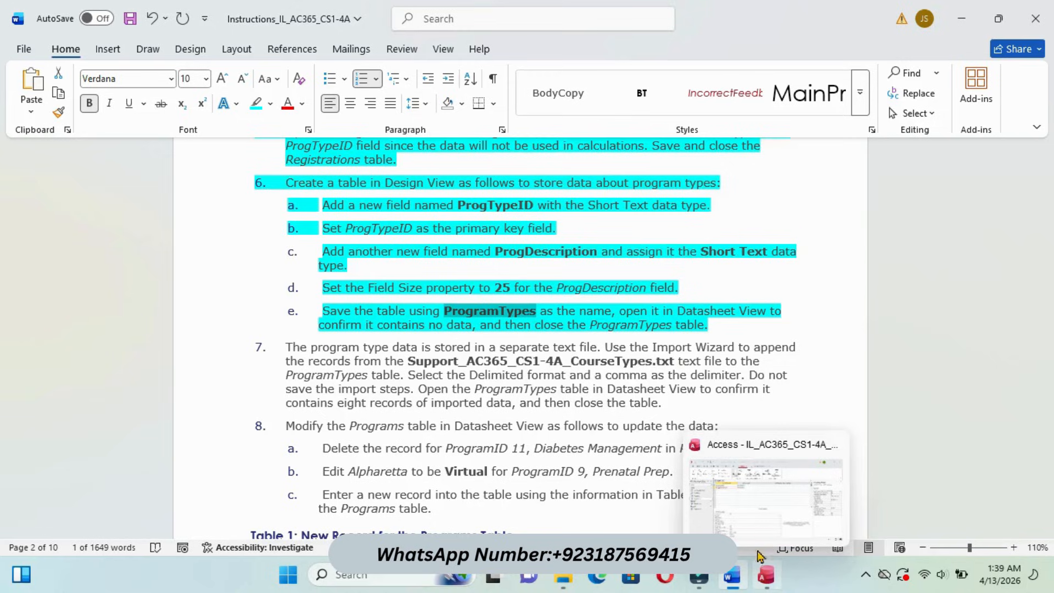
- In Access, save the new table with the name ProgramTypes
click(759, 562)
right_click(205, 149)
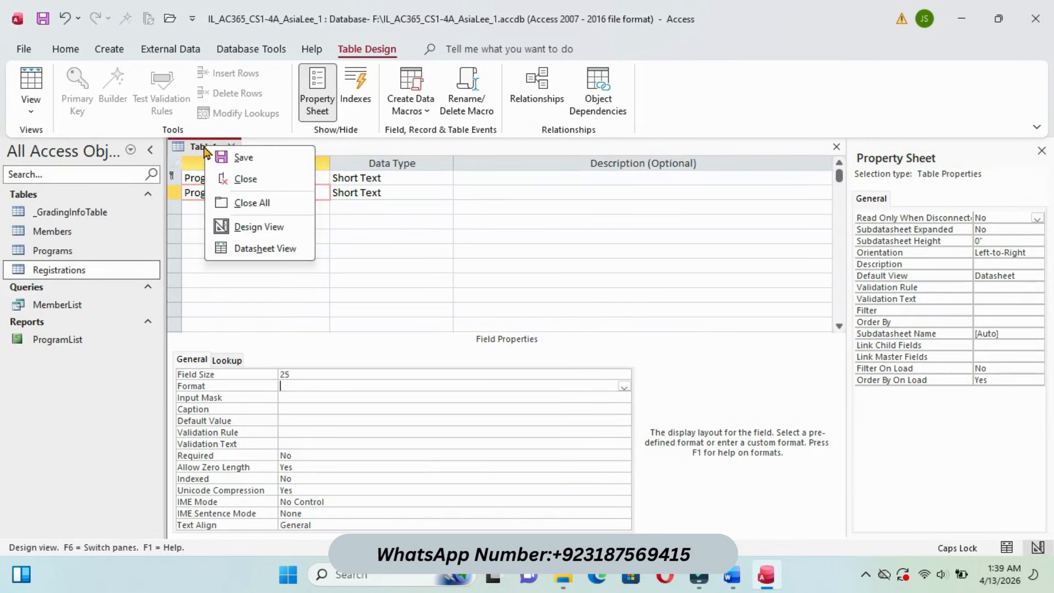
click(244, 157)
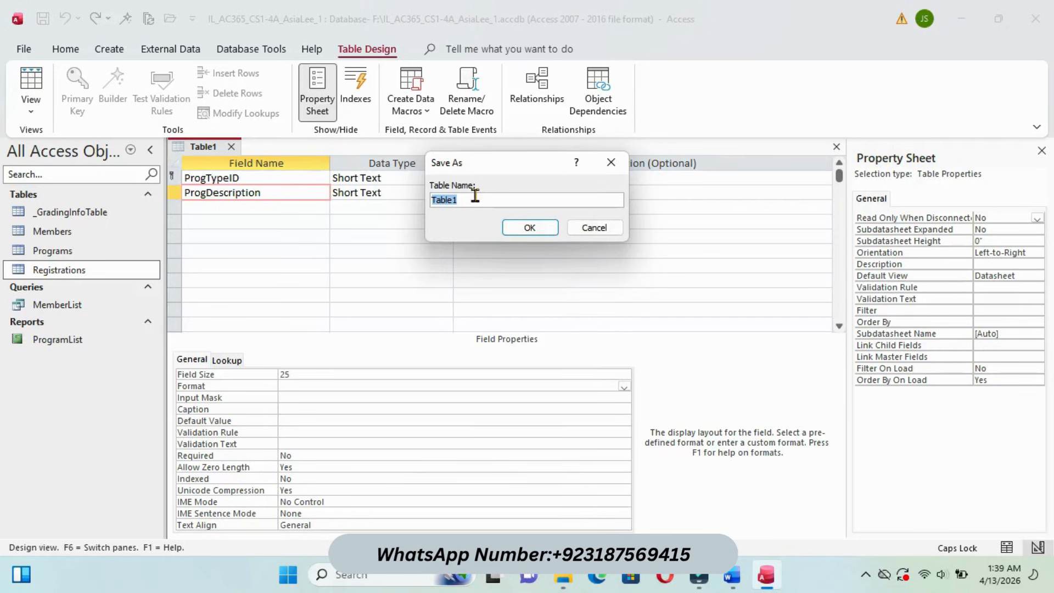
key(ctrl+v)
click(529, 227)
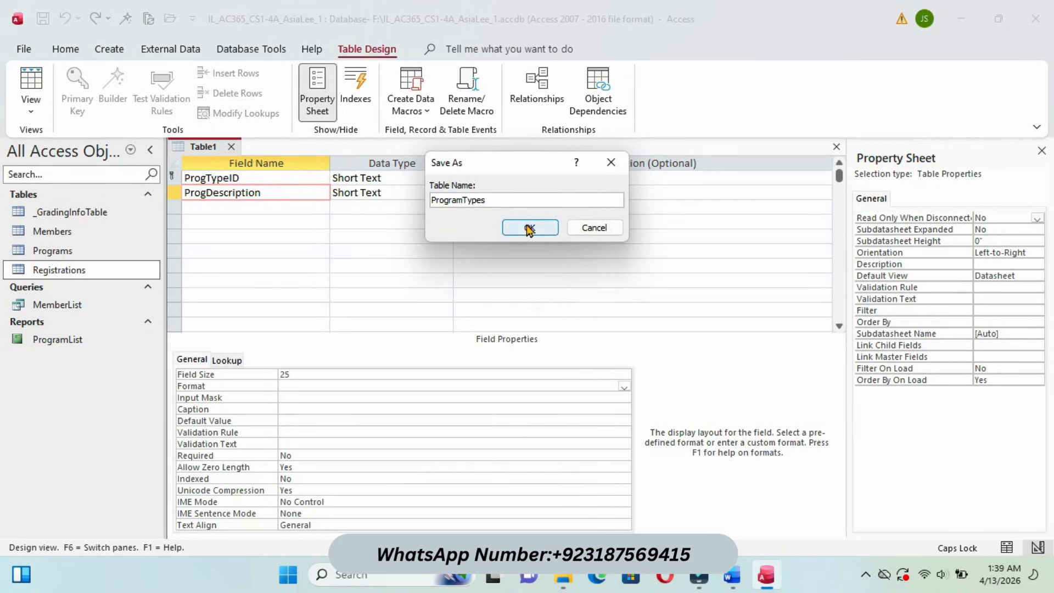
- Recheck step 6e in Word, and display the ProgramTypes table in Datasheet View in Access
mouse_move(733, 574)
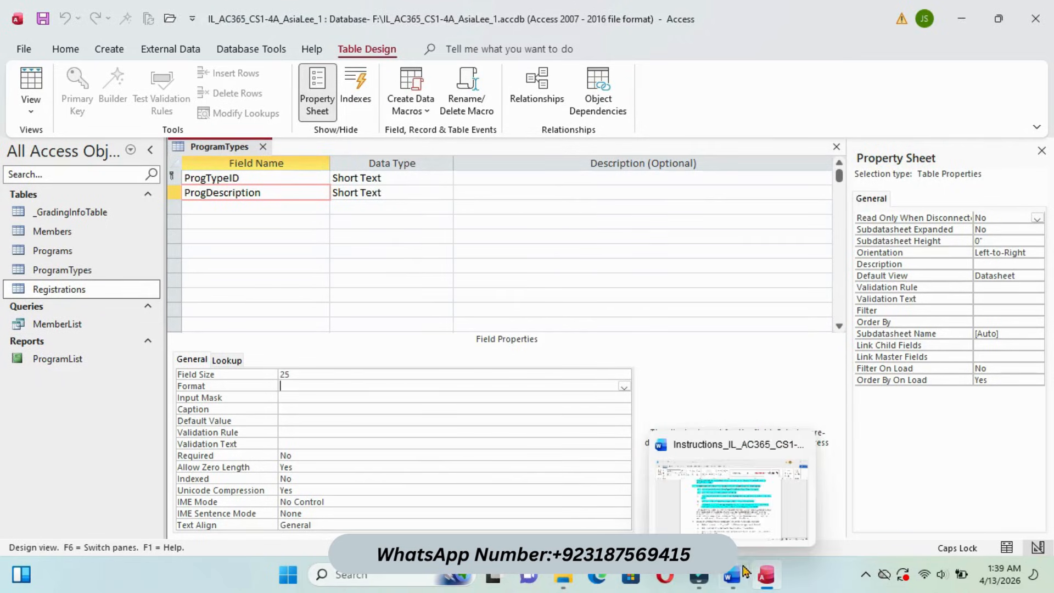
click(728, 484)
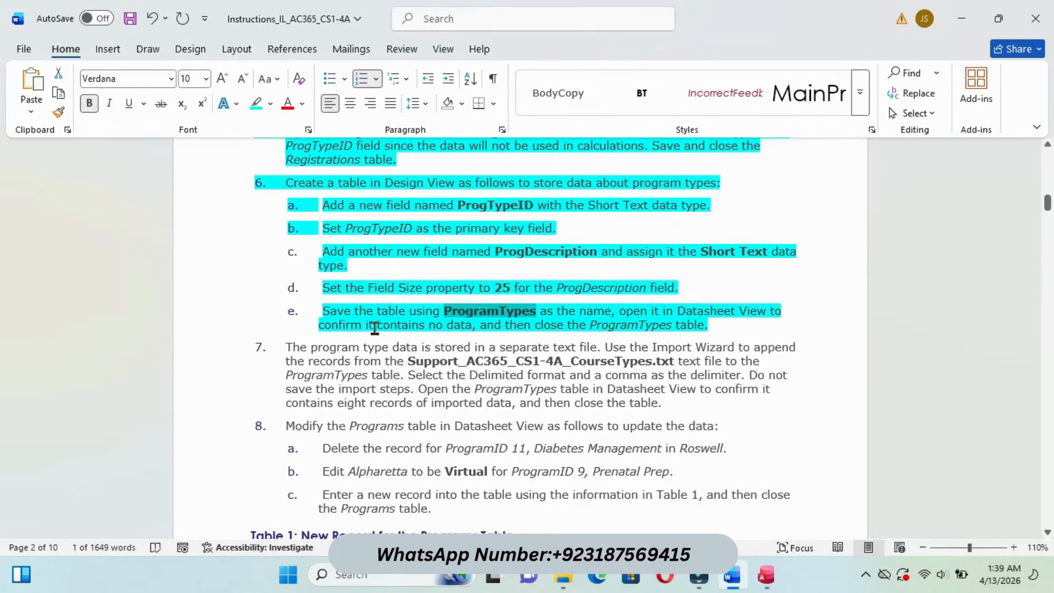
mouse_move(766, 584)
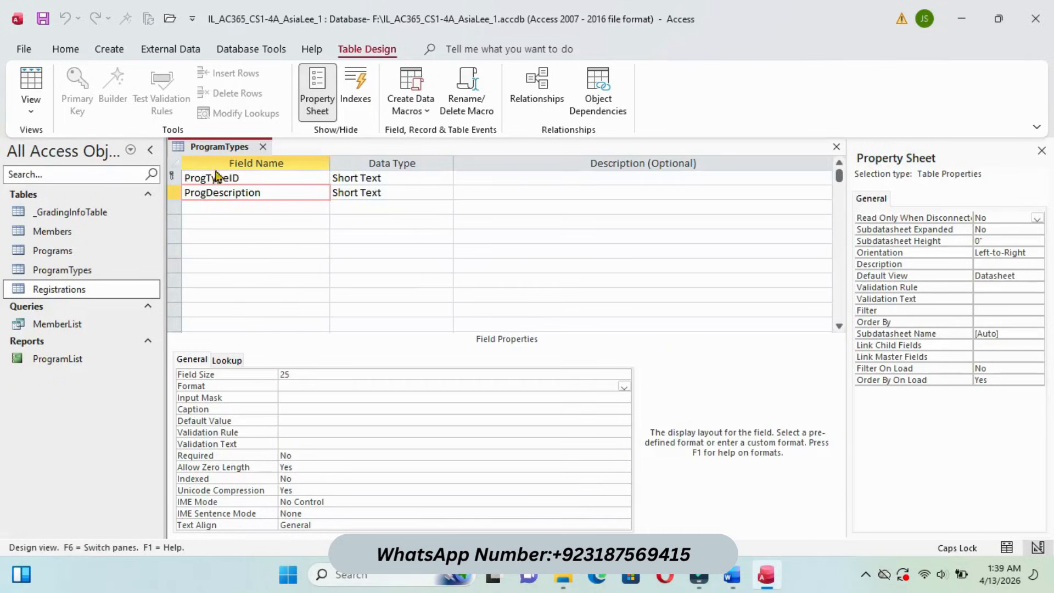
right_click(215, 147)
click(300, 248)
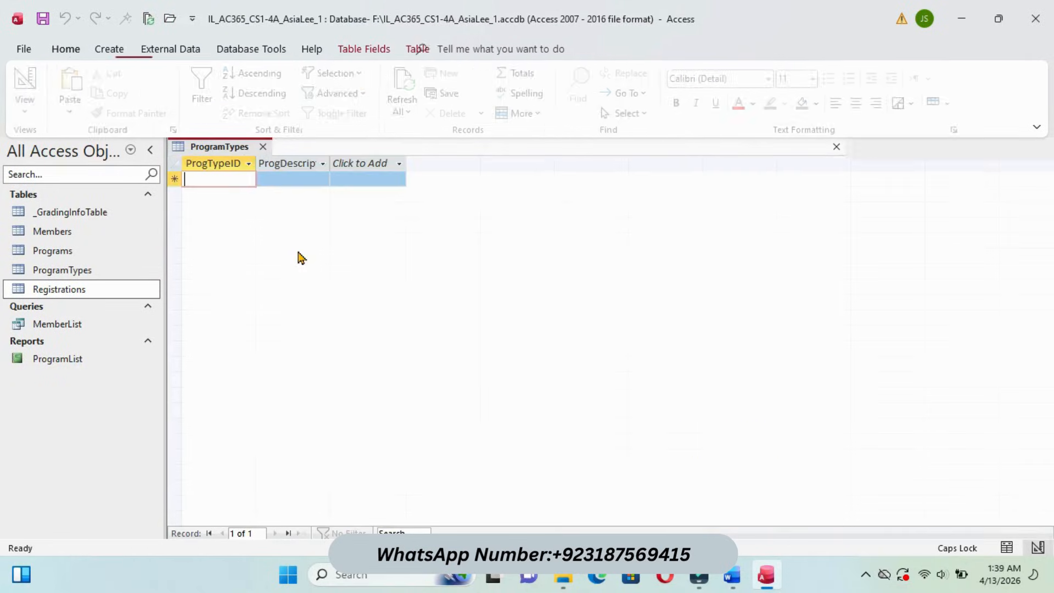
- Switch to Word, highlight step 7 in turquoise, and copy the file name Support_AC365_CS1-4A_CourseTypes without its extension
mouse_move(733, 574)
click(719, 494)
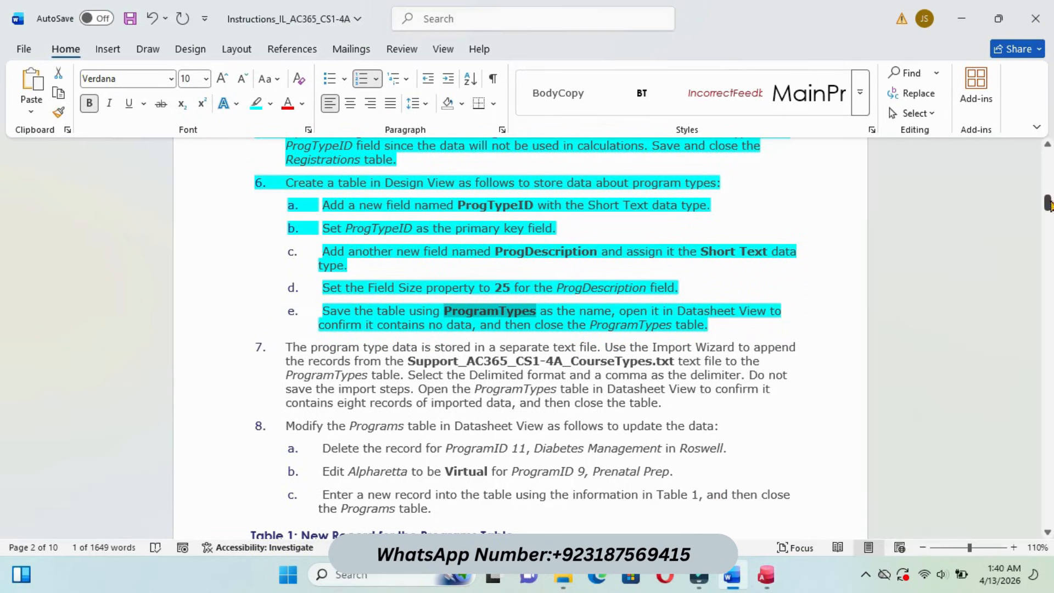
drag(1048, 204, 1048, 207)
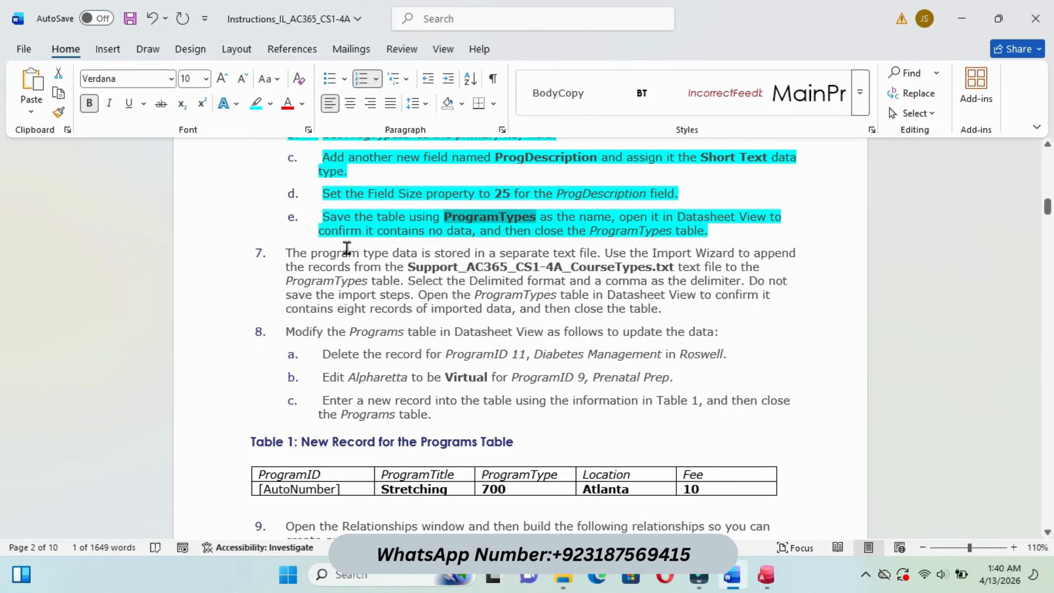
drag(291, 251, 683, 309)
click(750, 277)
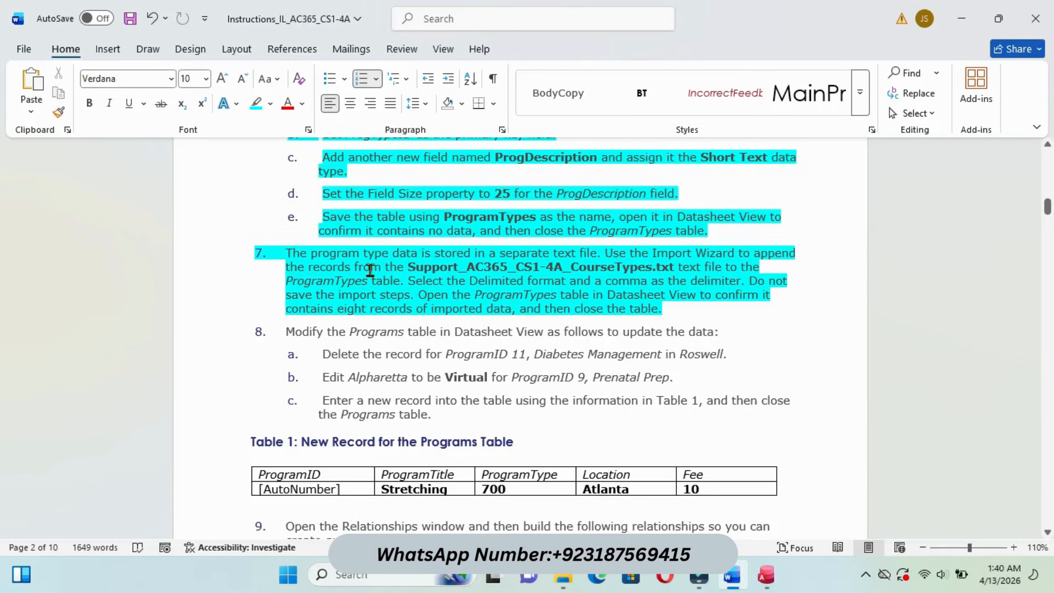
drag(411, 267, 594, 271)
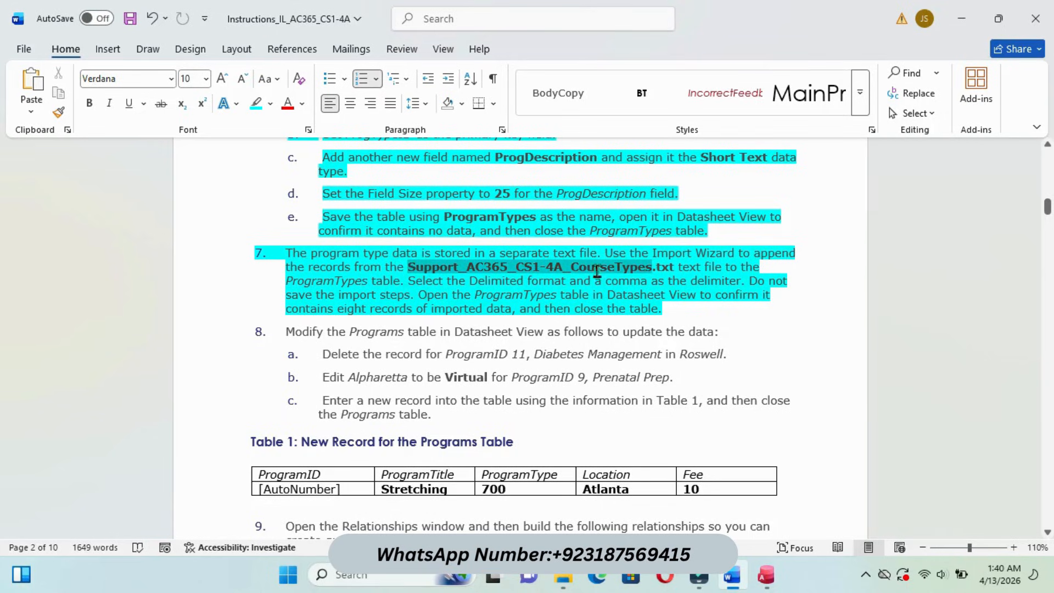
right_click(606, 269)
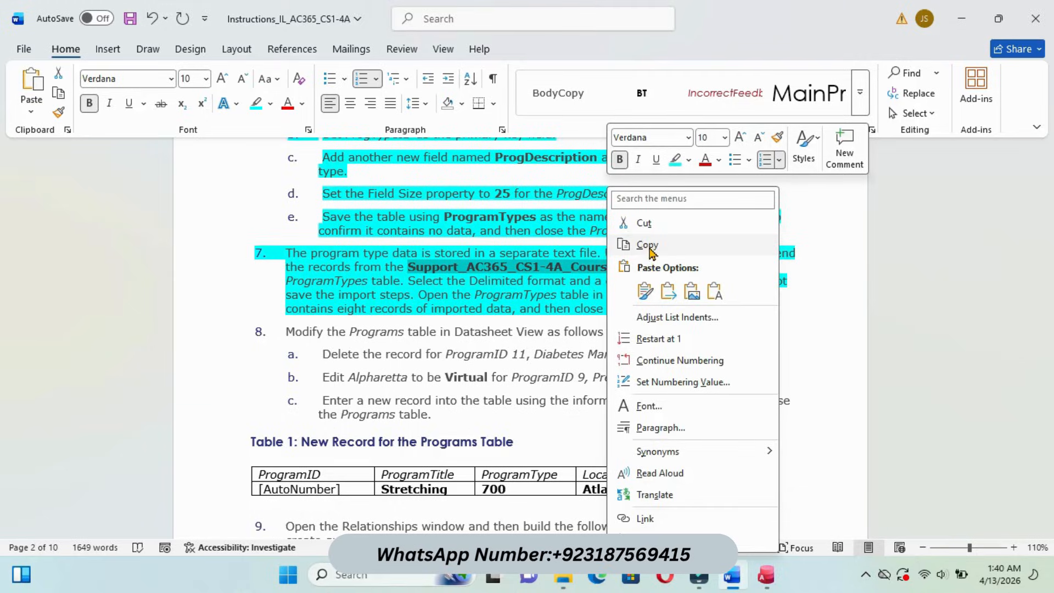
click(648, 245)
- Switch to Access, close the ProgramTypes table, and start importing external data from a text file
click(766, 574)
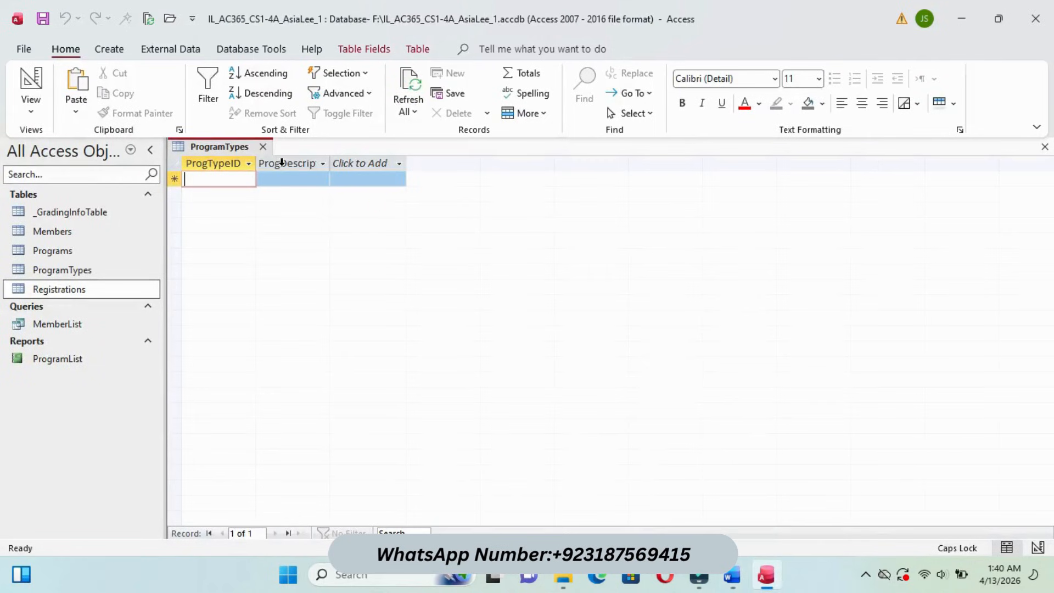
click(264, 147)
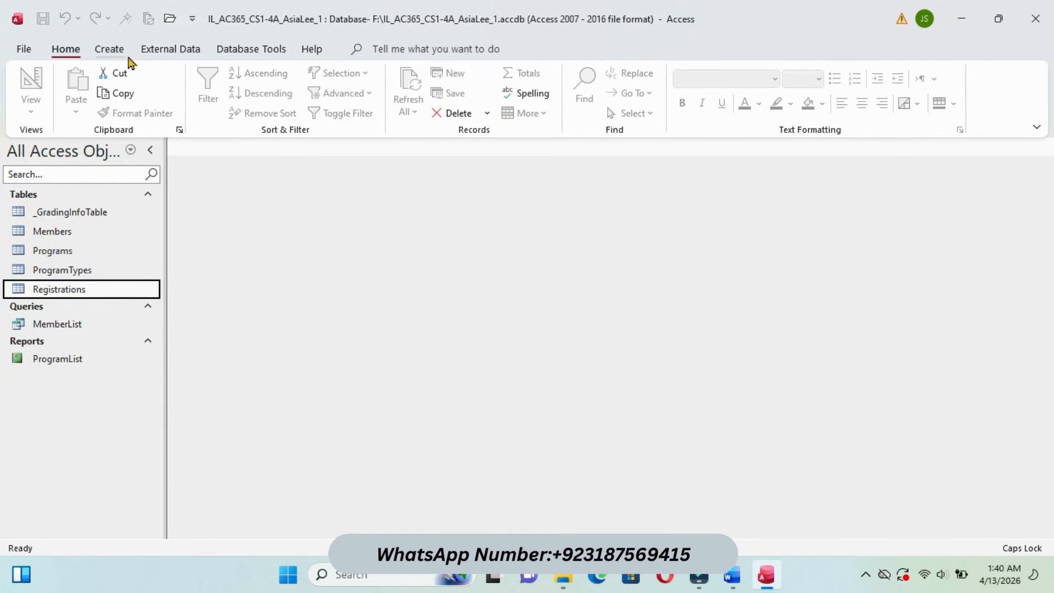
click(164, 52)
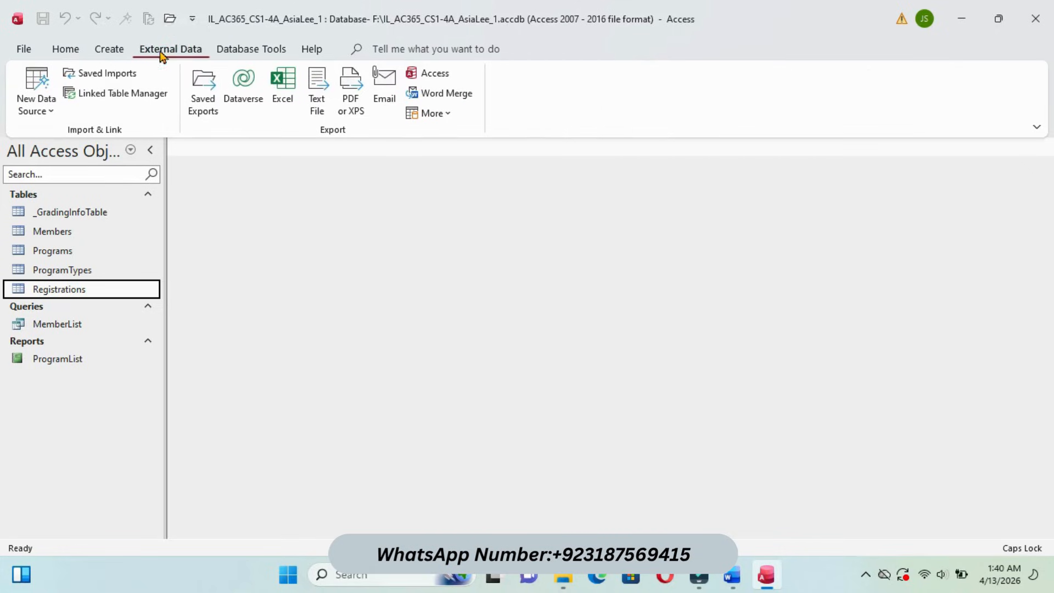
click(53, 115)
mouse_move(158, 143)
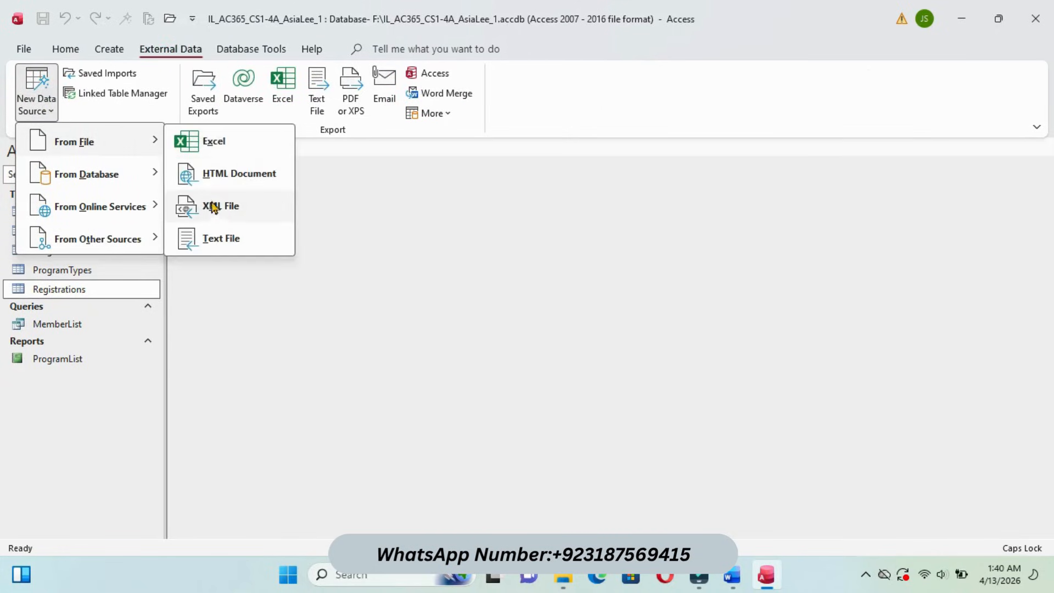
click(231, 246)
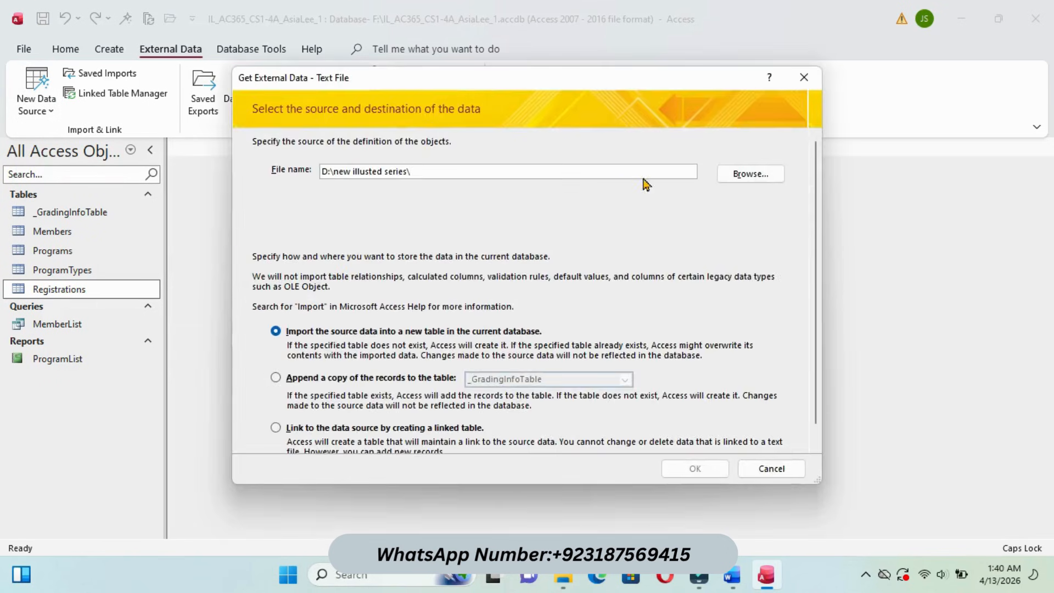
- Find Support_AC365_CS1-4A_CourseTypes by its copied name in the new illusted series folder and choose it as the import source
click(756, 175)
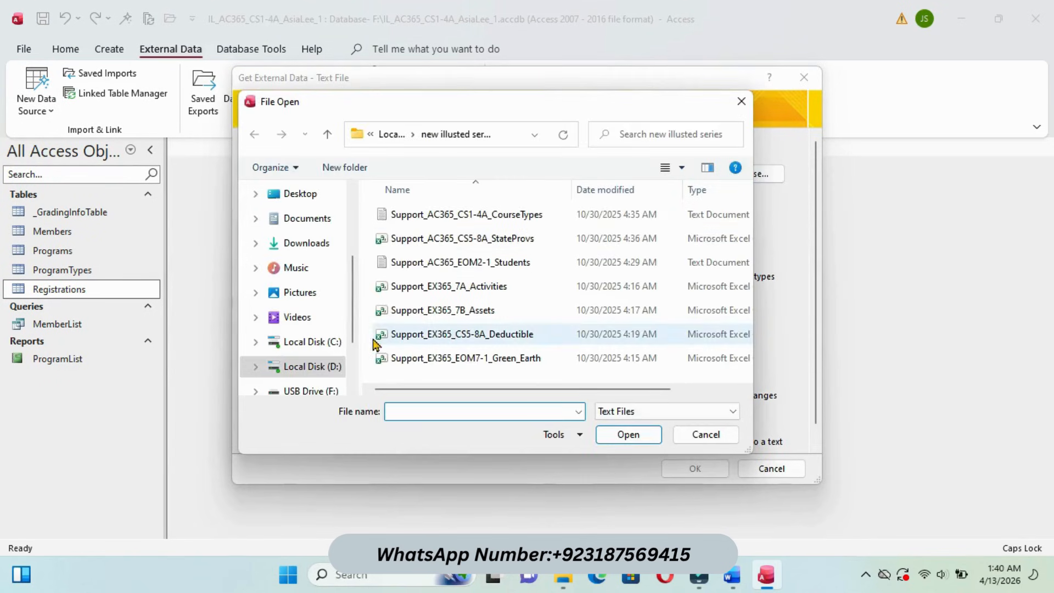
drag(353, 299, 352, 321)
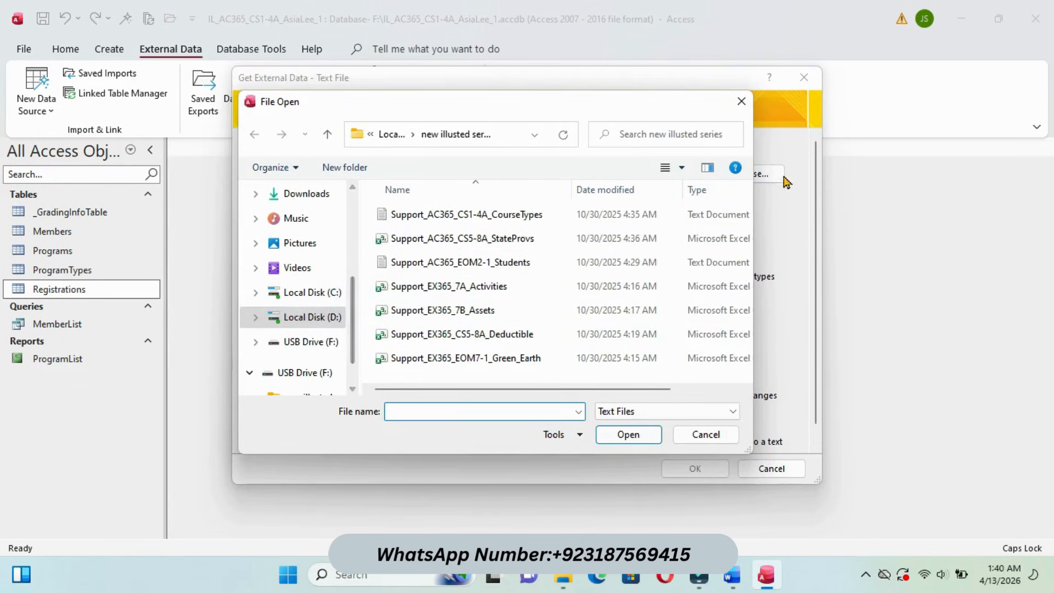
click(666, 129)
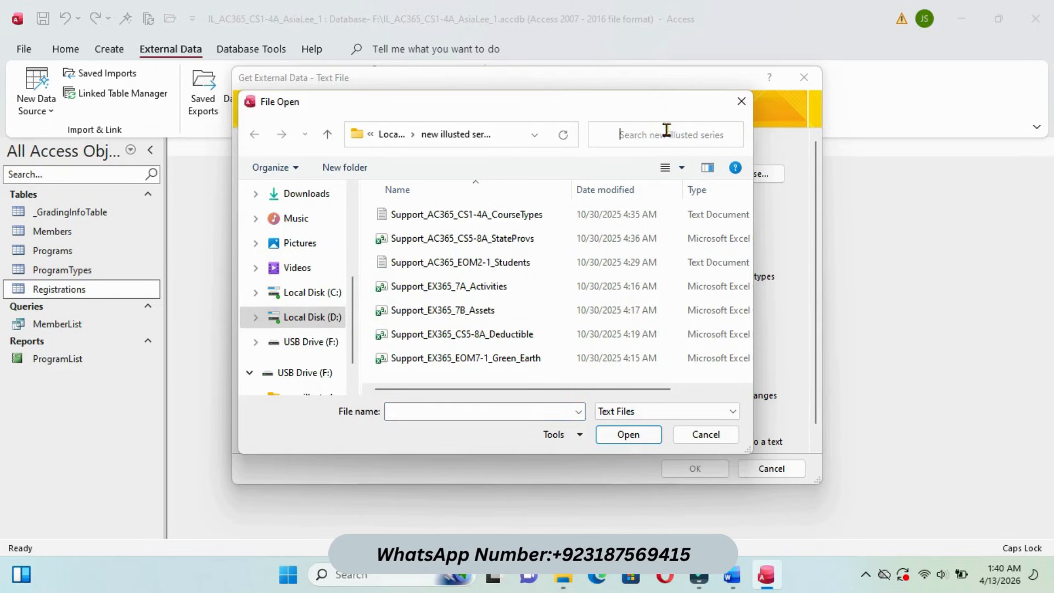
key(ctrl+v)
click(730, 135)
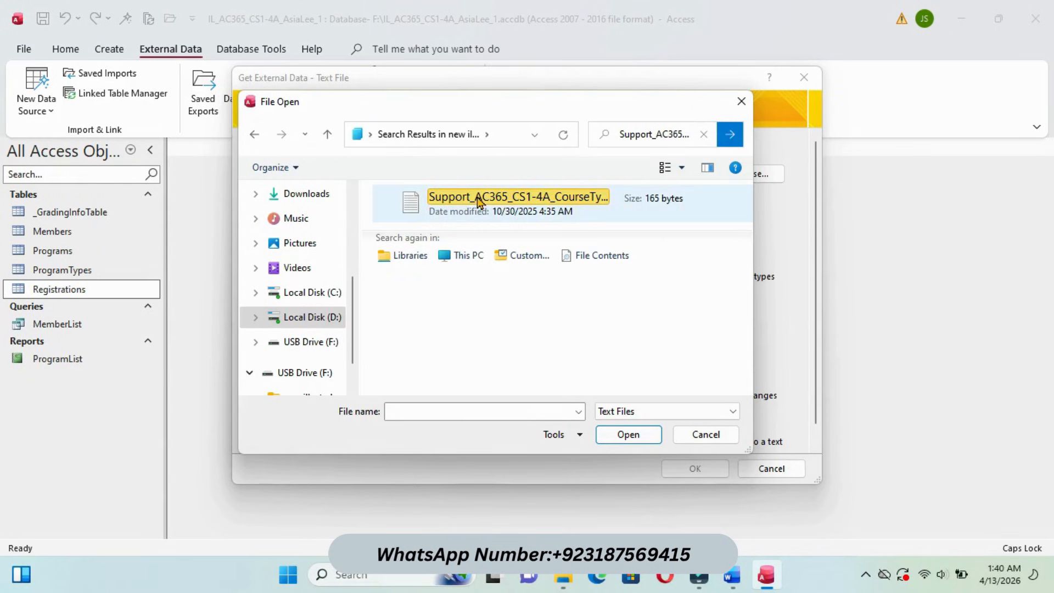
click(480, 201)
click(631, 434)
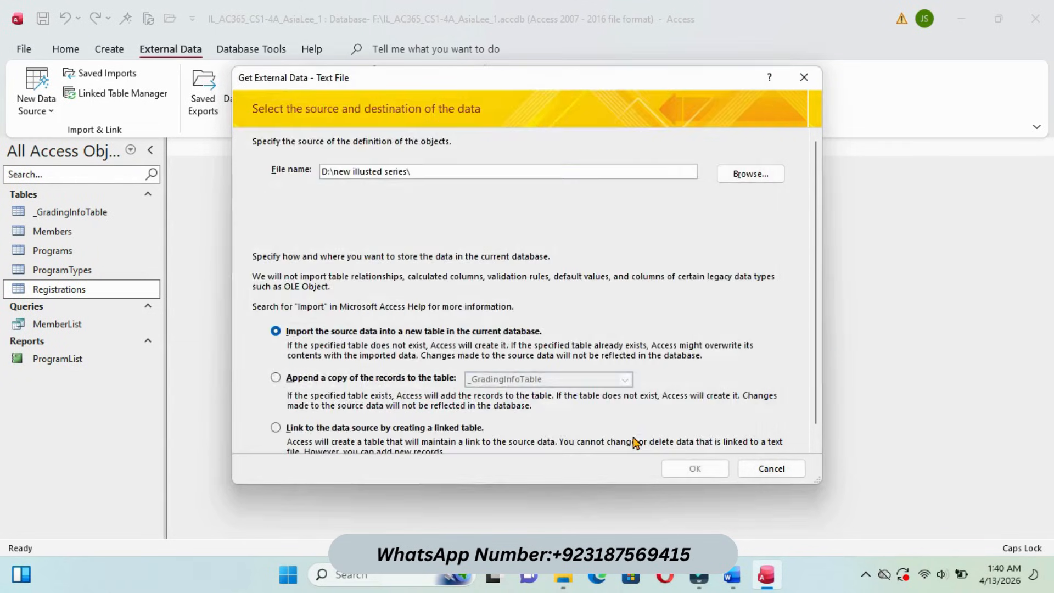
- Recheck step 7 in Word, and set the Access import to append a copy of the records to the ProgramTypes table
mouse_move(731, 574)
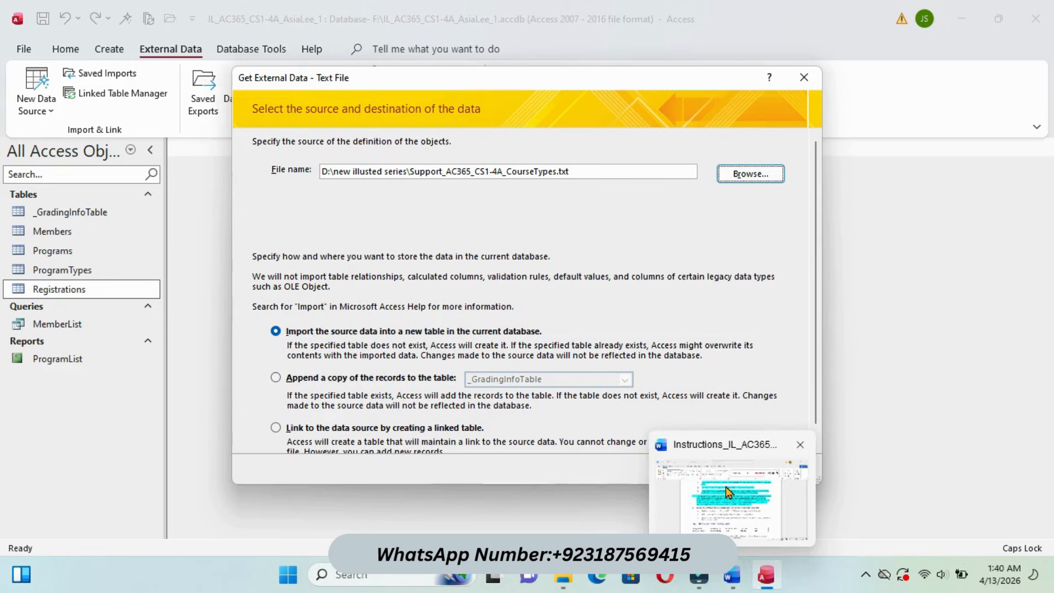
click(734, 516)
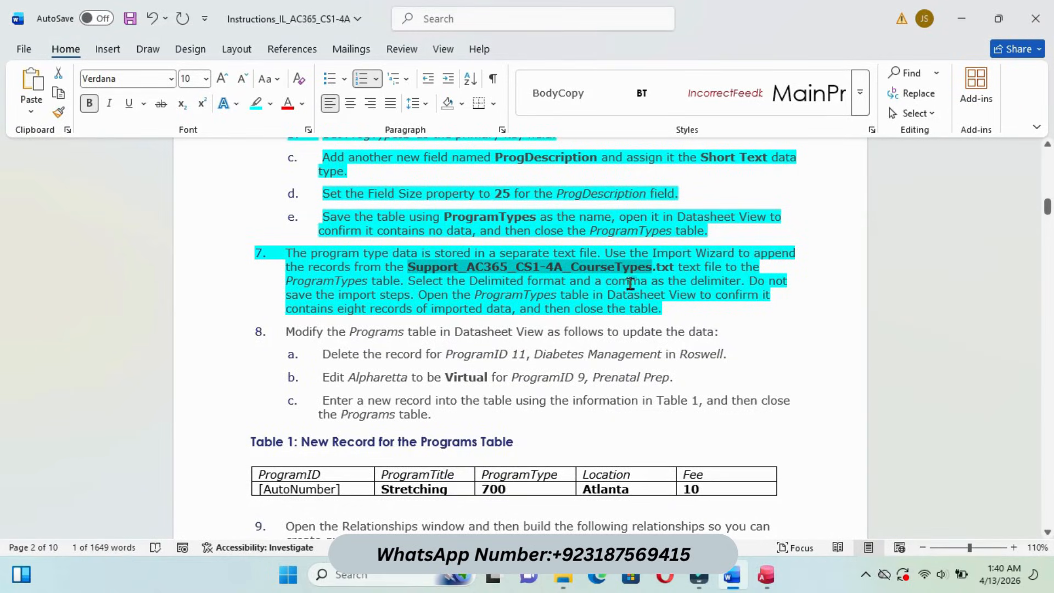
mouse_move(768, 576)
click(746, 470)
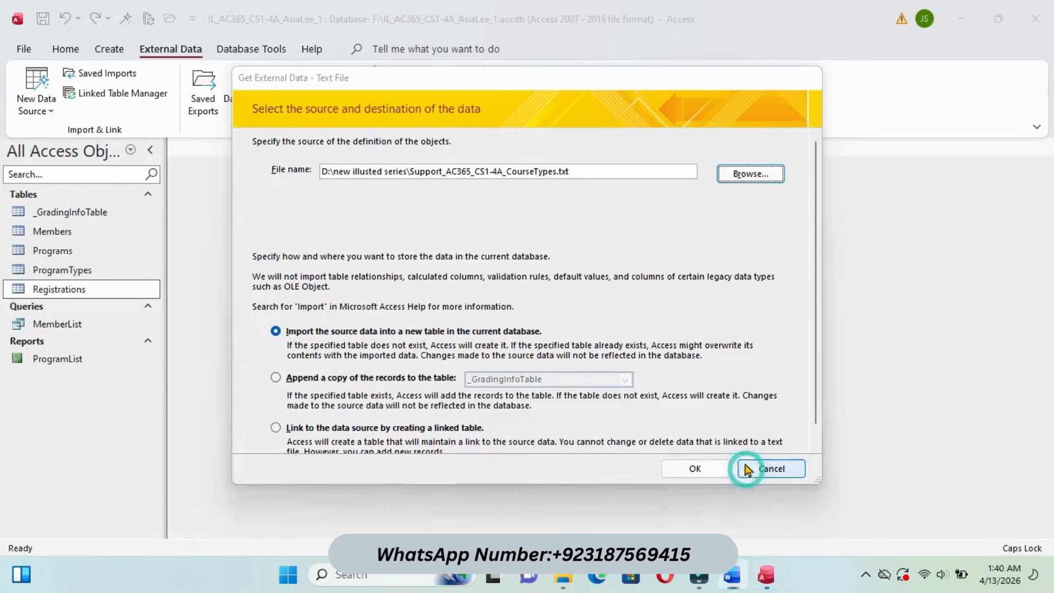
click(276, 378)
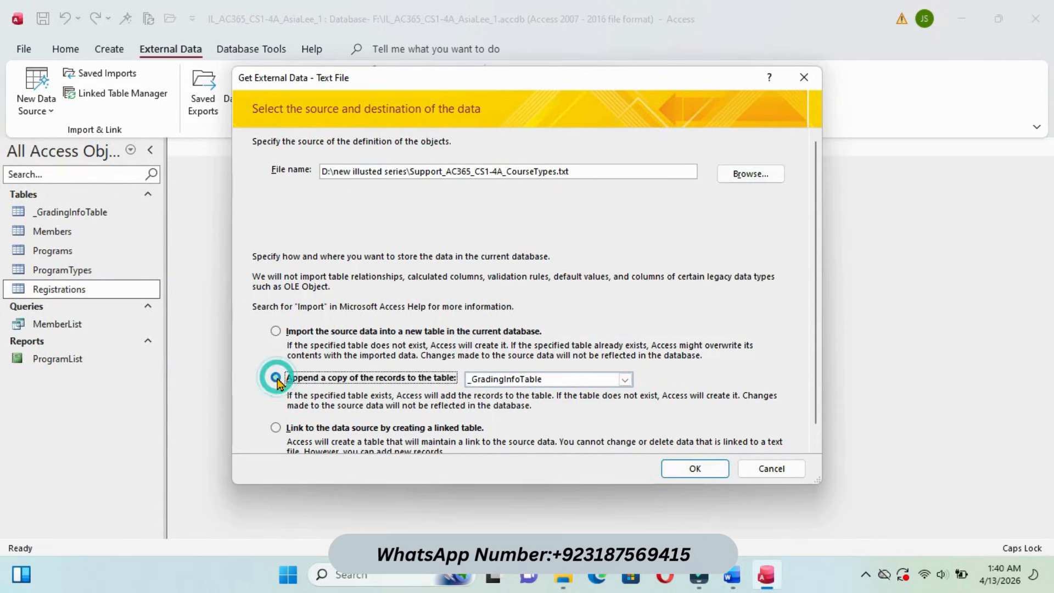
click(625, 379)
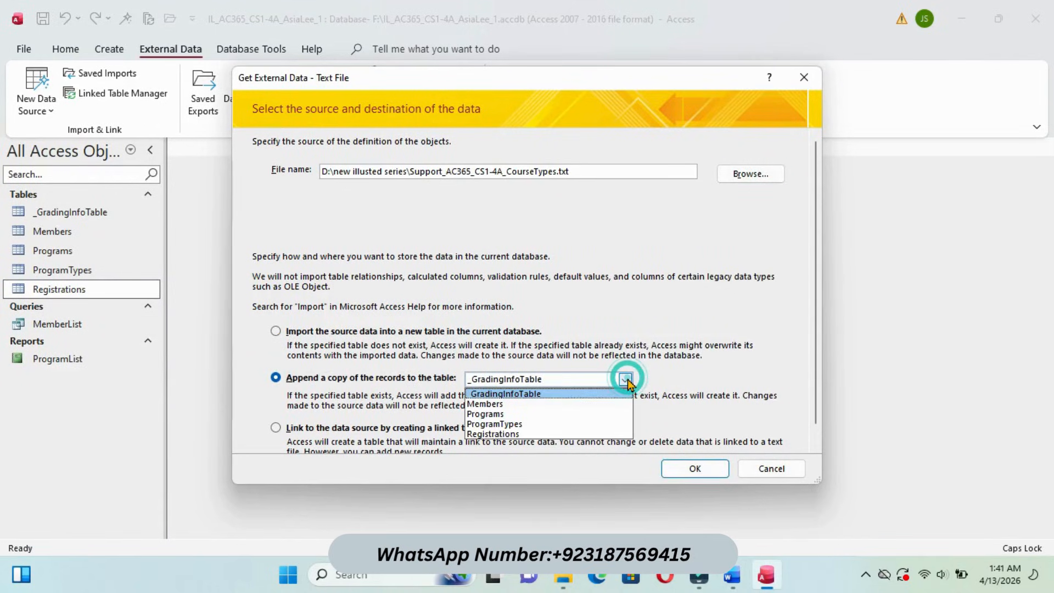
click(538, 425)
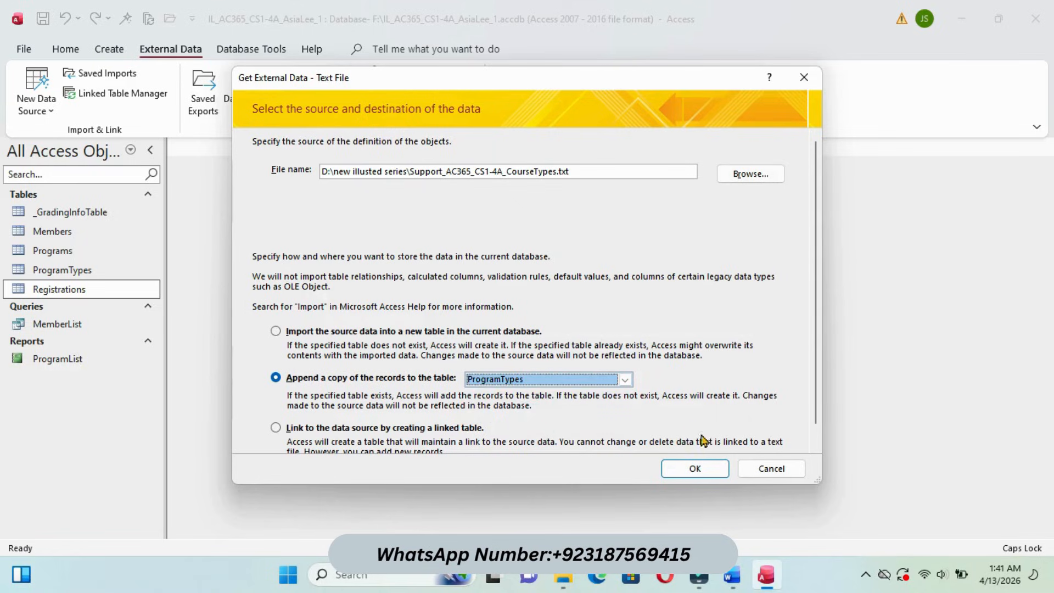
- Reread step 7 in Word, and run the Access import as comma-delimited text into ProgramTypes without saving the import steps
click(731, 502)
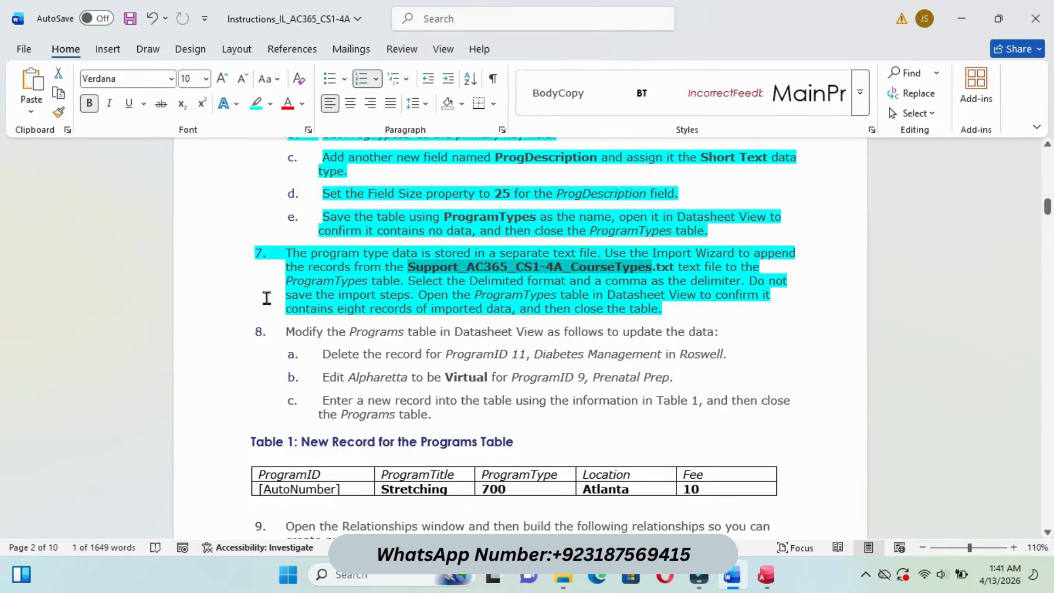
mouse_move(765, 574)
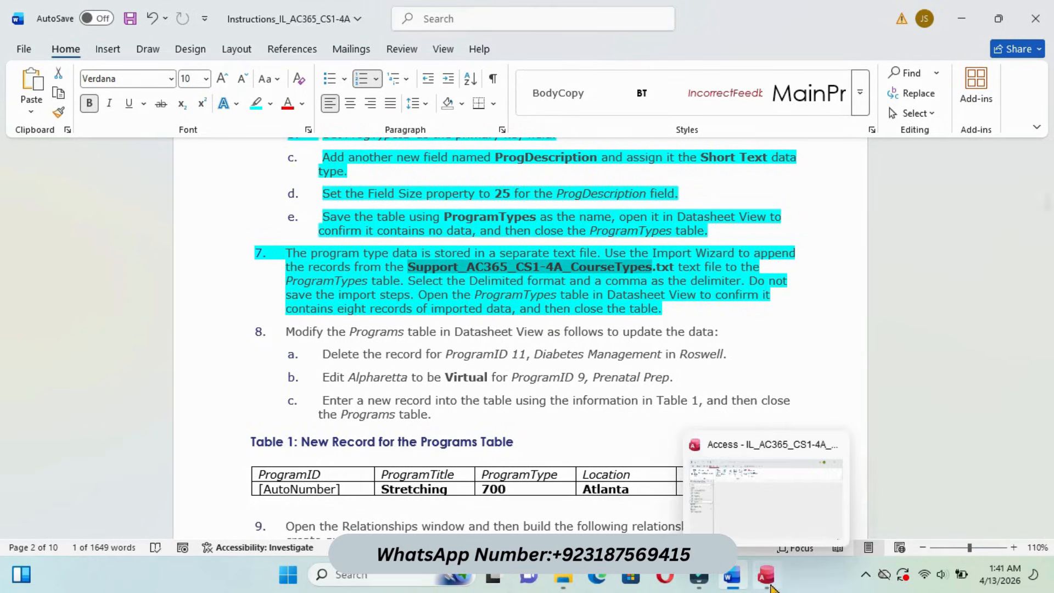
click(751, 483)
click(697, 469)
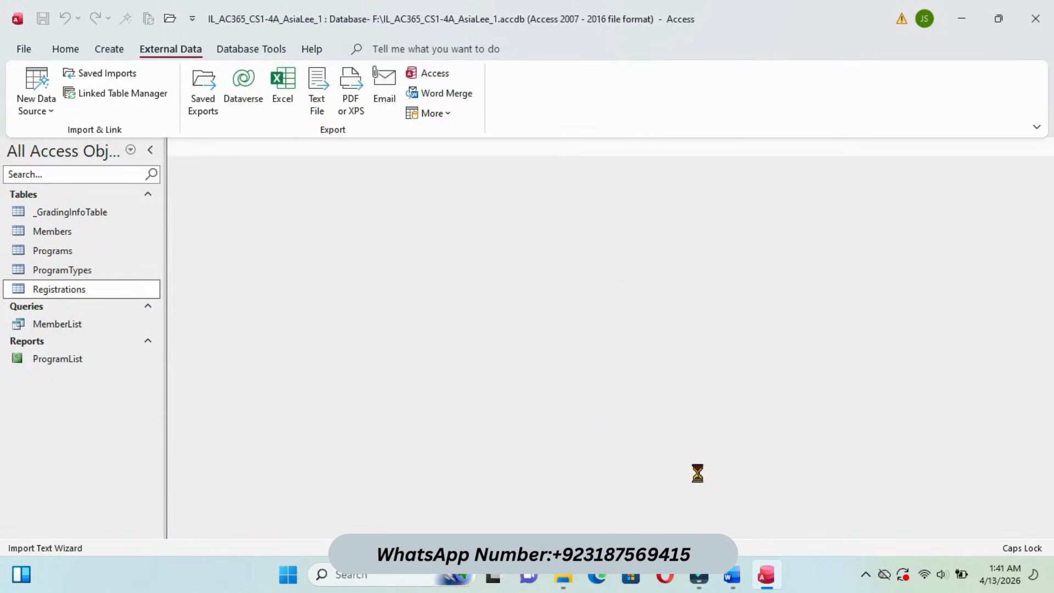
click(680, 438)
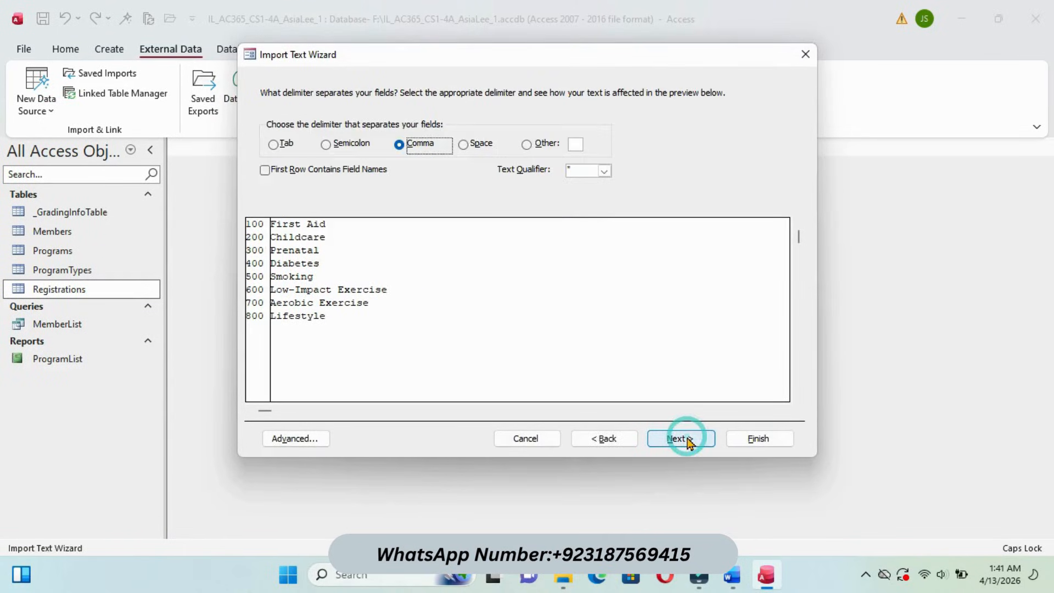
click(681, 438)
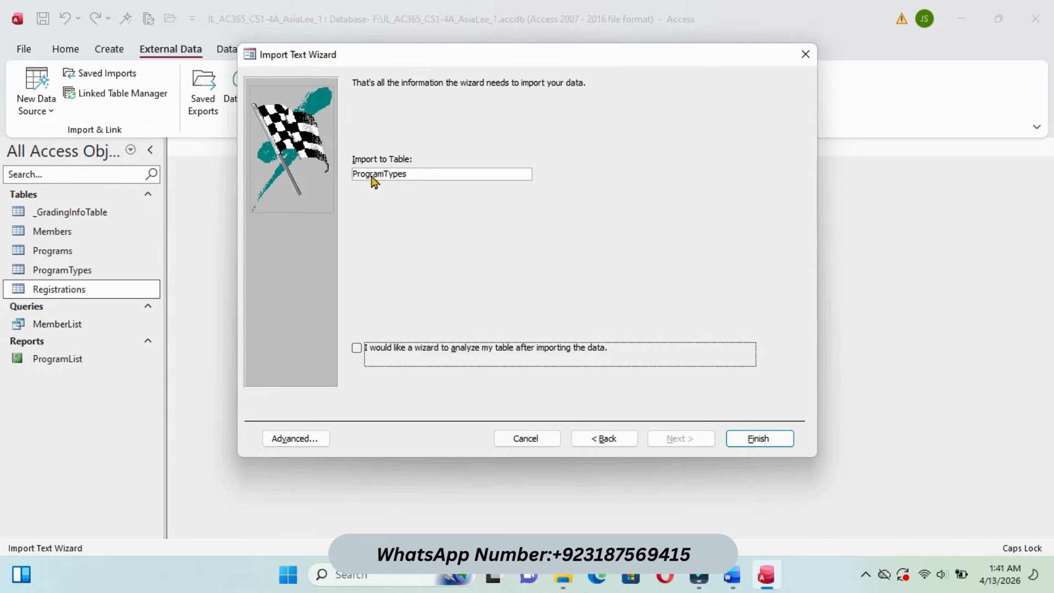
click(761, 438)
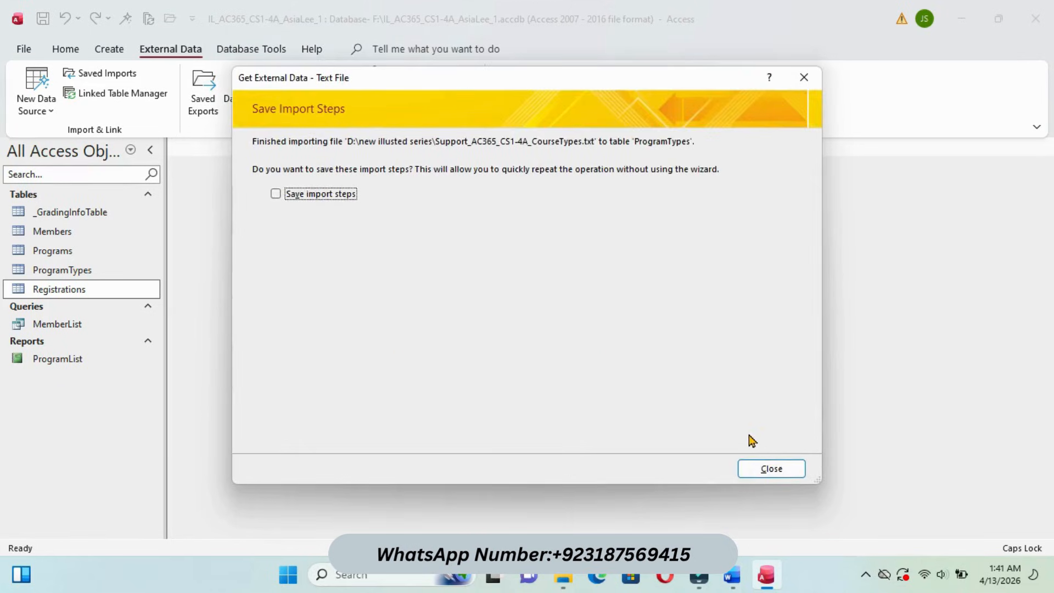
click(771, 468)
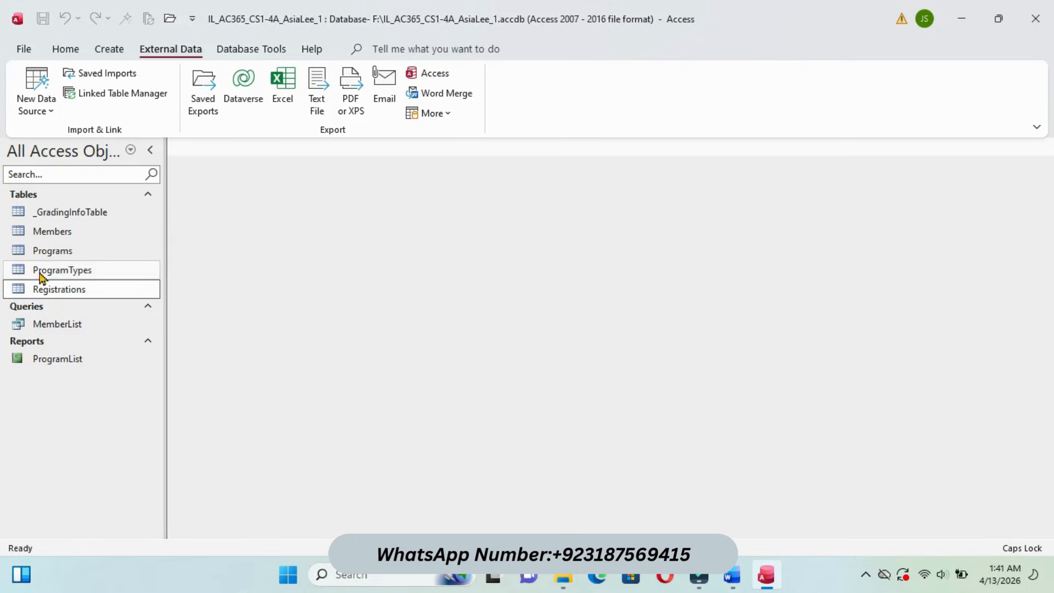
- Recheck step 7 in Word, review the imported records of the ProgramTypes table in Datasheet View in Access, and close the table
mouse_move(735, 571)
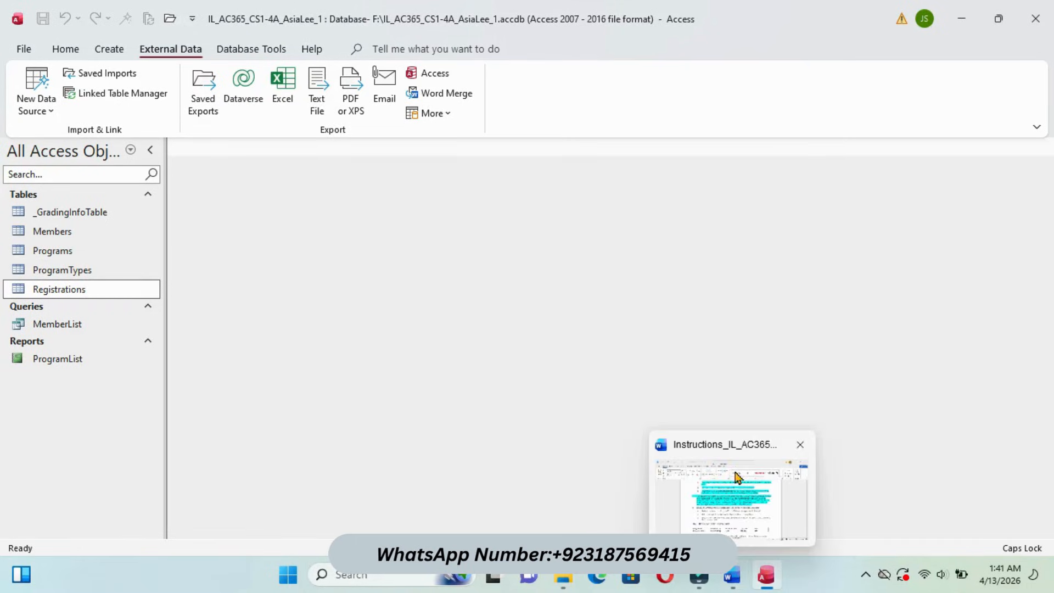
click(737, 476)
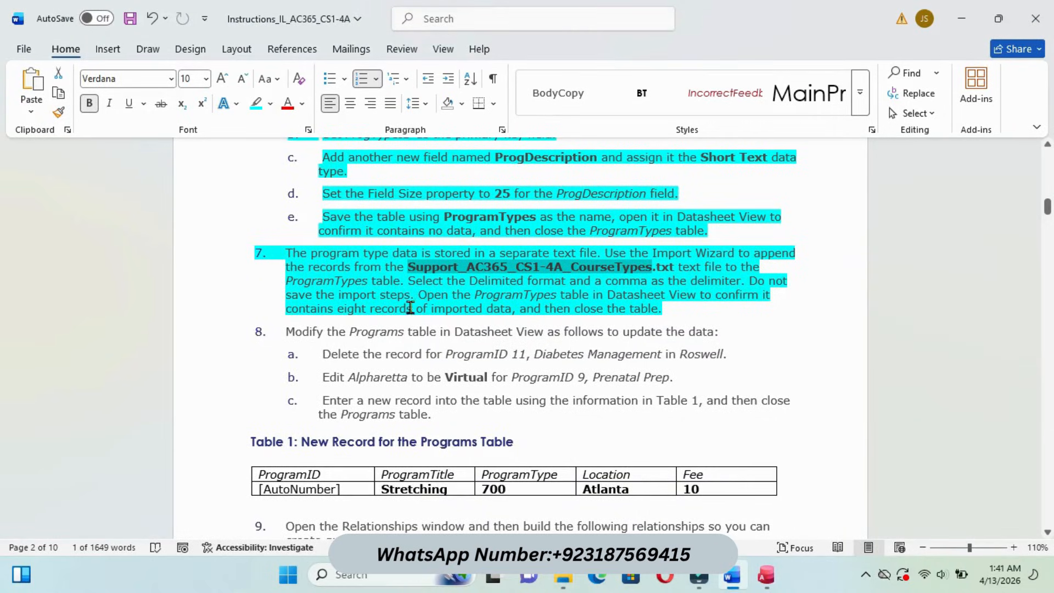
mouse_move(766, 574)
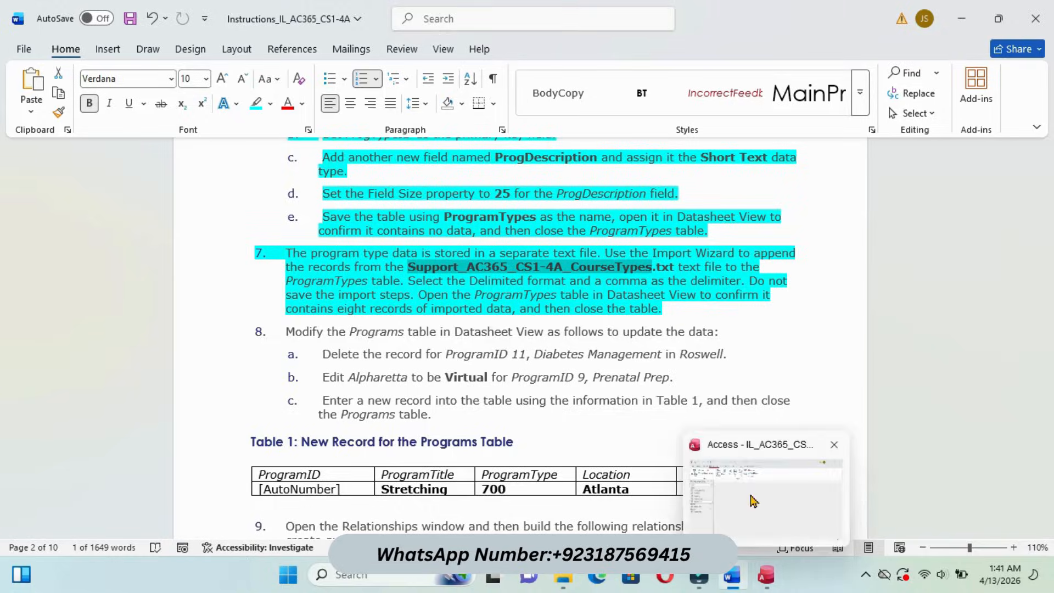
click(749, 492)
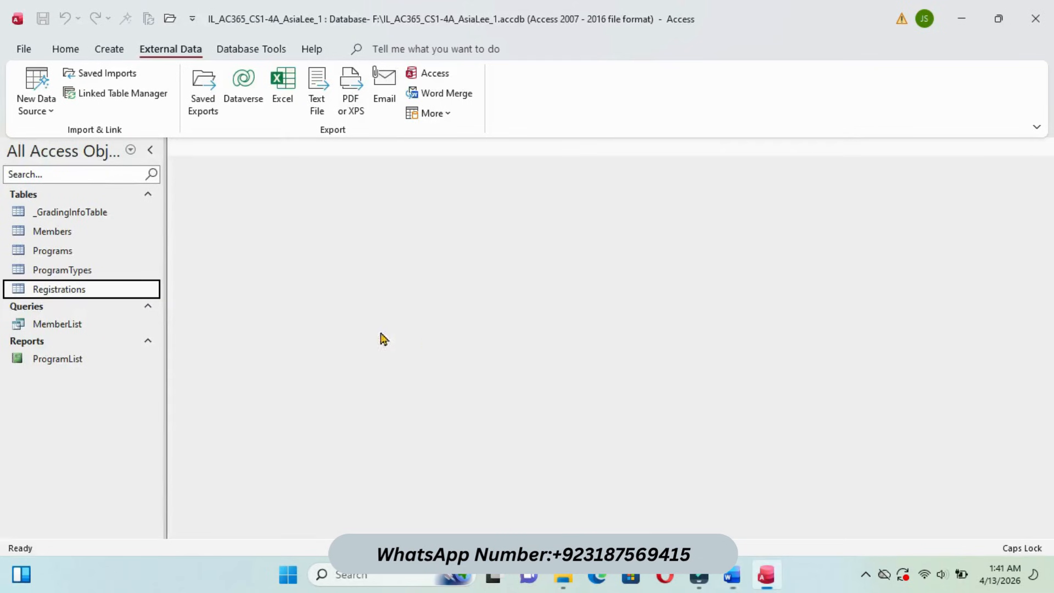
double_click(93, 272)
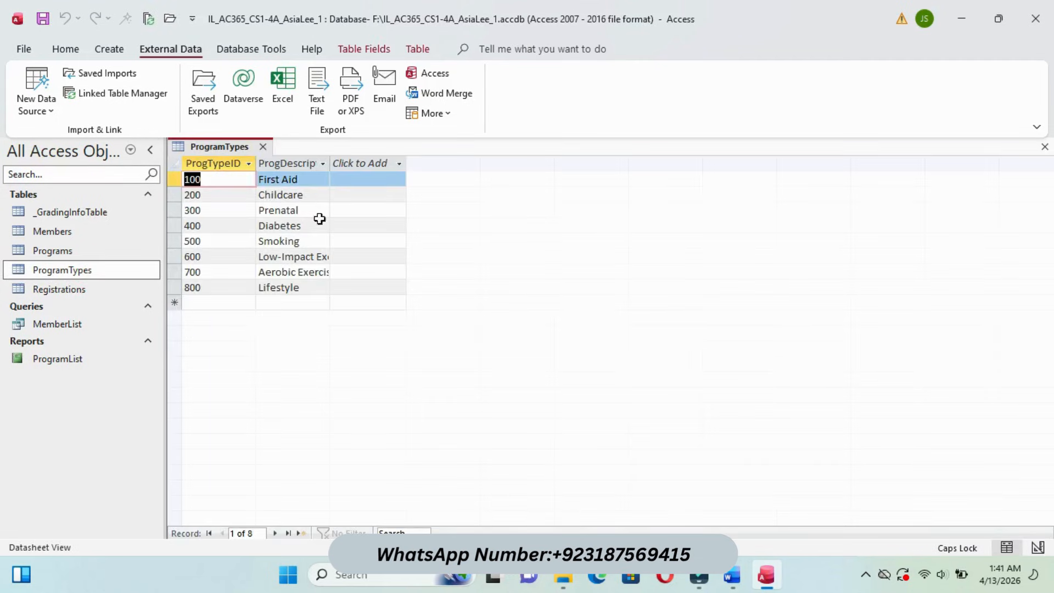
click(263, 146)
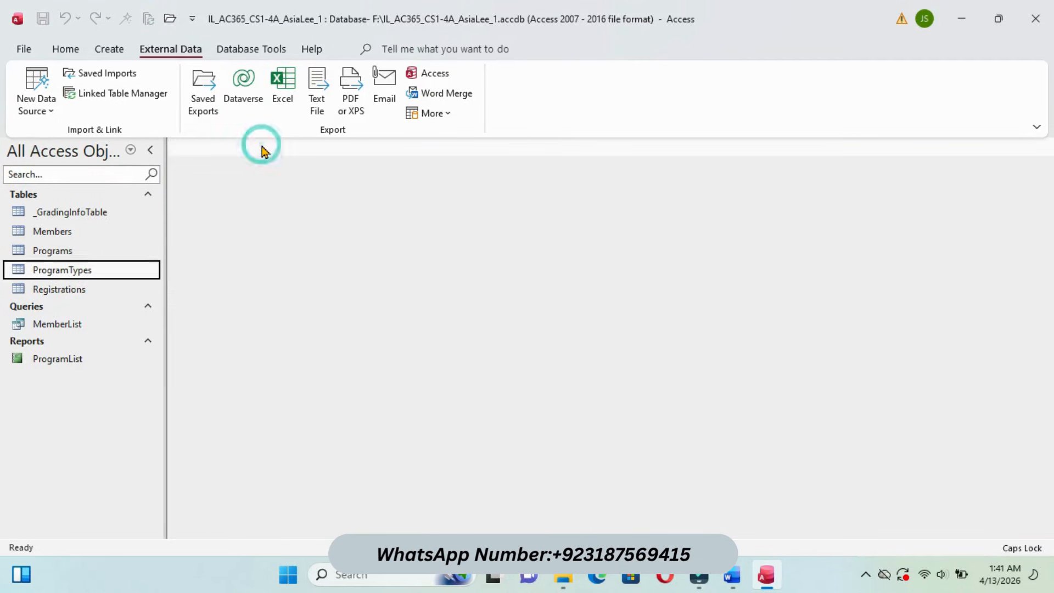
- Switch to Word and look through the instructions after step 7, and return to the beginning of the document
mouse_move(734, 575)
click(738, 556)
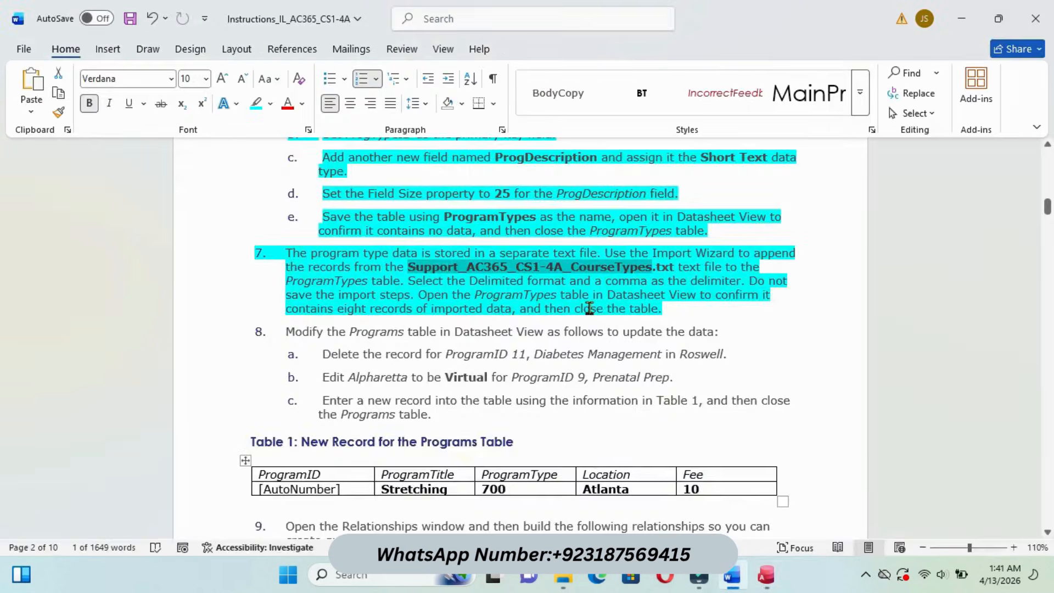
scroll(588, 305, down, 15)
scroll(589, 307, down, 10)
scroll(588, 306, up, 15)
scroll(588, 306, up, 20)
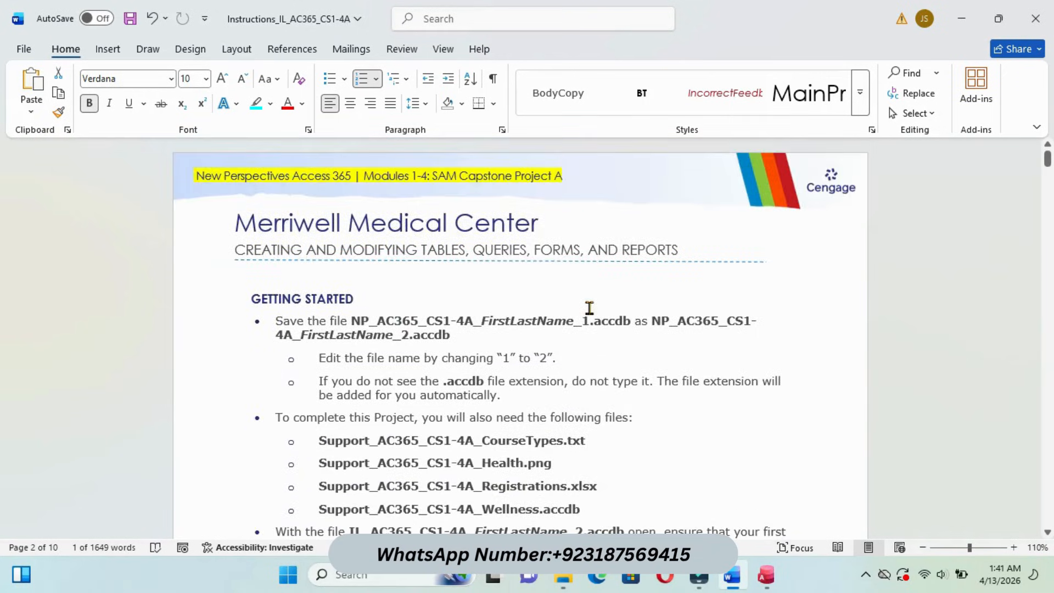